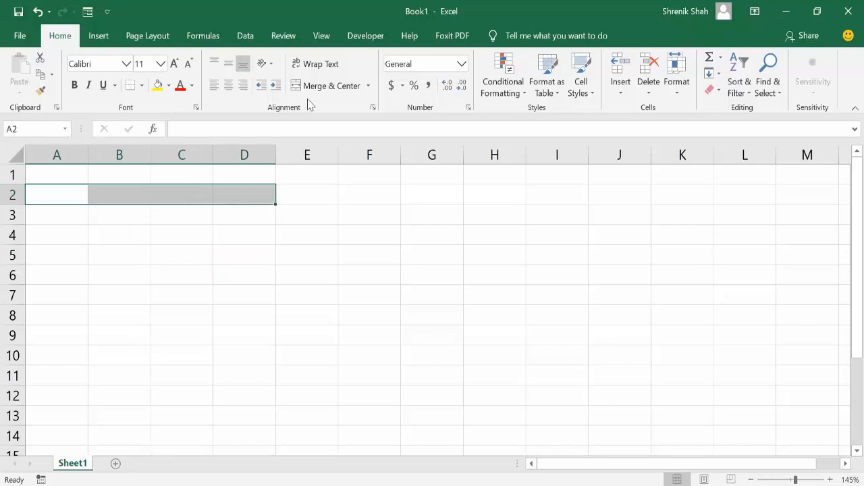
Step: Merge and center cells A2:D2 and enter the heading VLOOKUP
click(324, 86)
text(VLOKKUP)
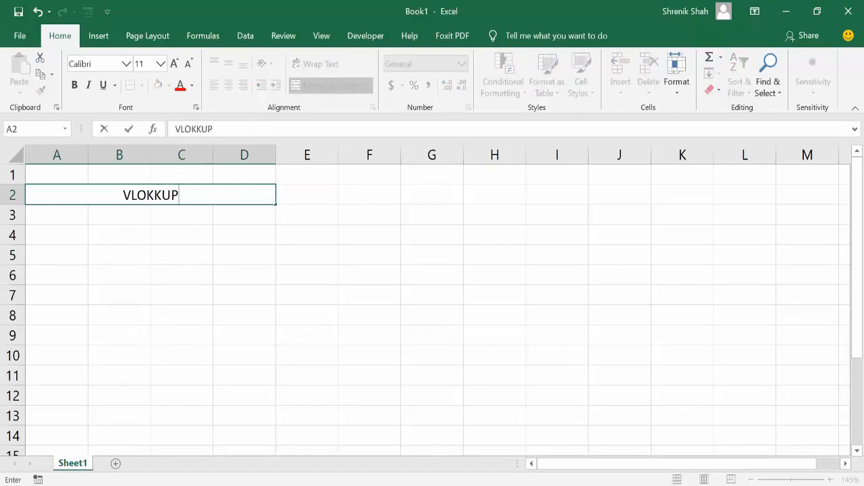
key(BackSpace)
key(BackSpace)
key(BackSpace)
key(BackSpace)
text(OKUP)
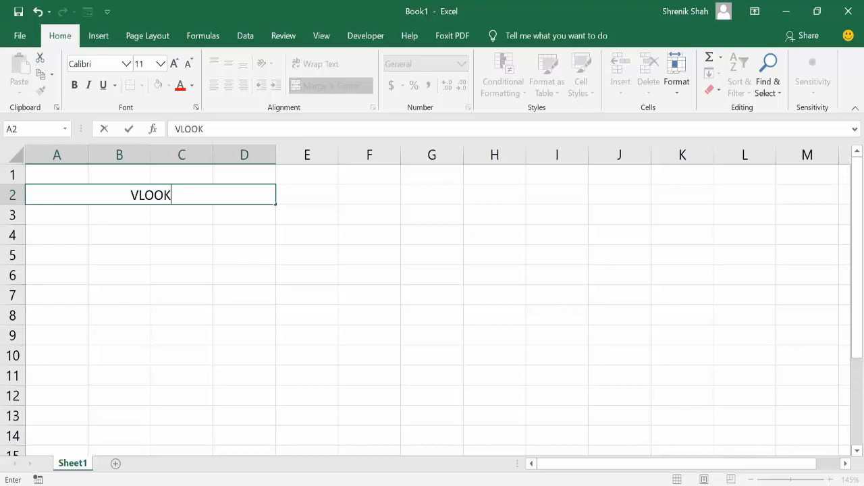
key(Return)
Step: Merge and center cells E2:H2 and enter the heading HLOOKUP
drag(315, 192, 477, 192)
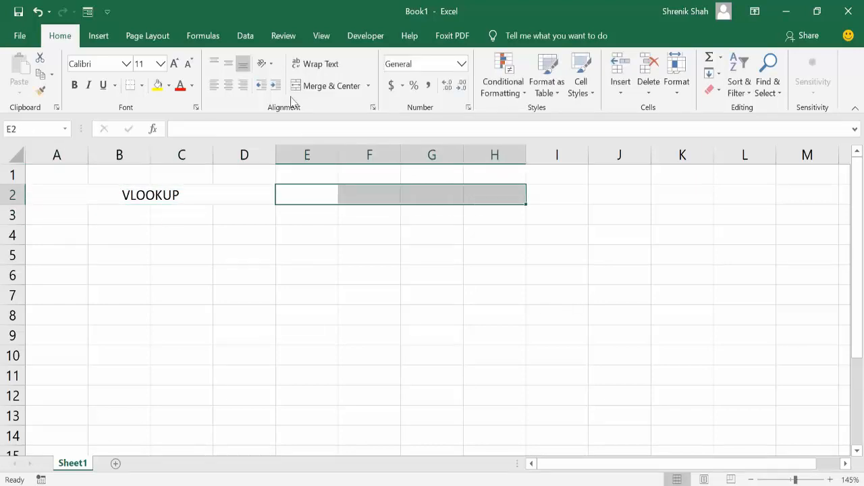
click(336, 87)
text(HLOOKUP)
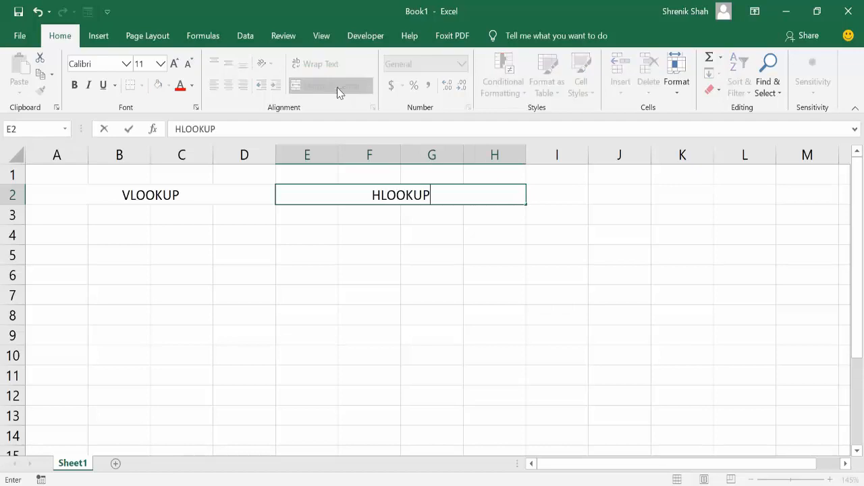
key(Return)
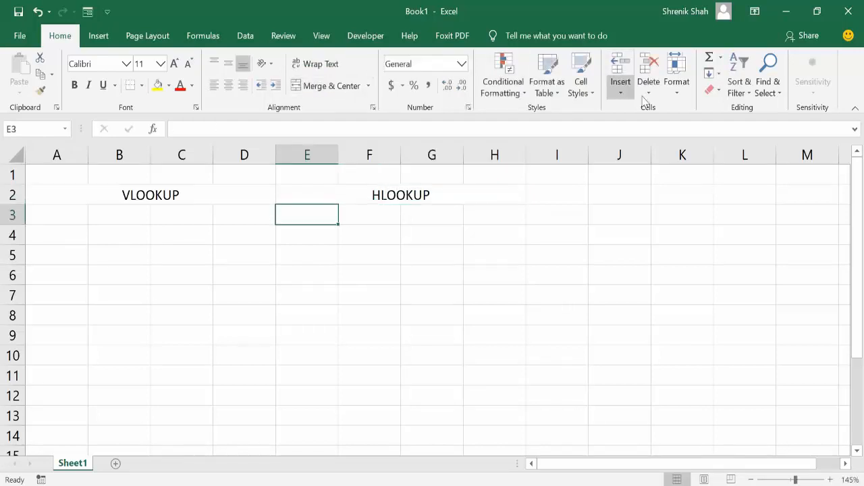
Step: Merge and center cells J2:M2 and enter the heading INDEX + MATCH
drag(648, 191, 774, 193)
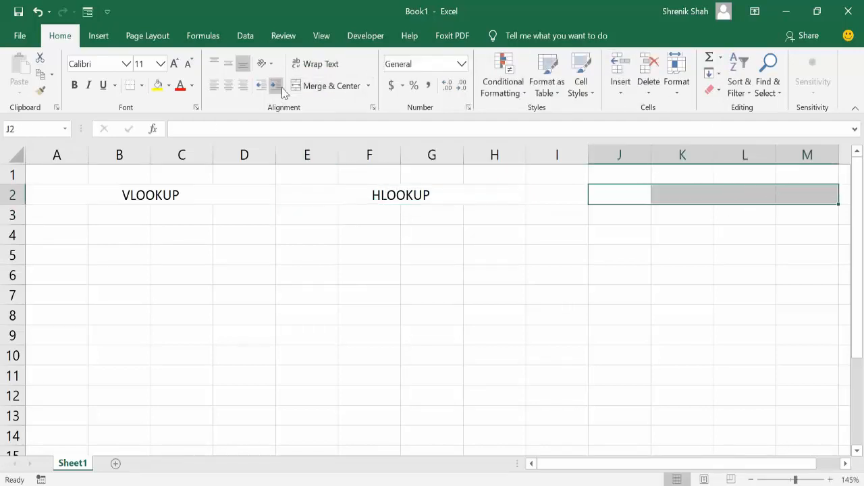
click(307, 87)
text(IDE)
key(BackSpace)
key(BackSpace)
text(NDEX + M)
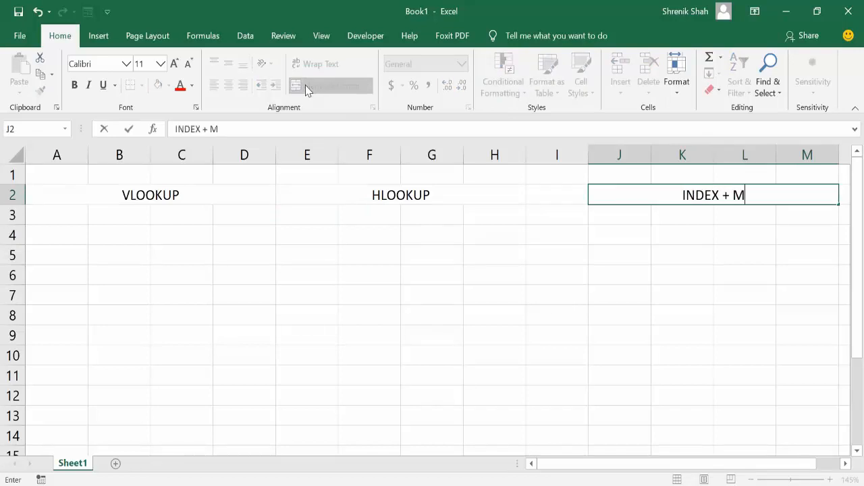
text(ATCH)
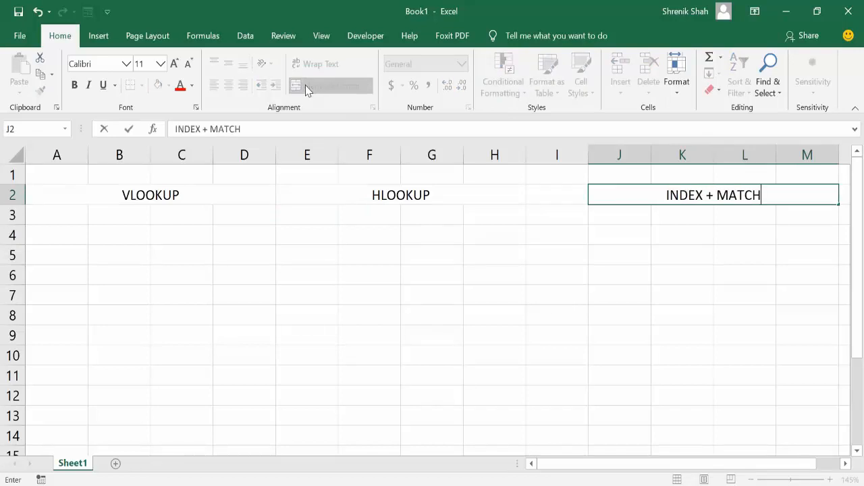
key(Return)
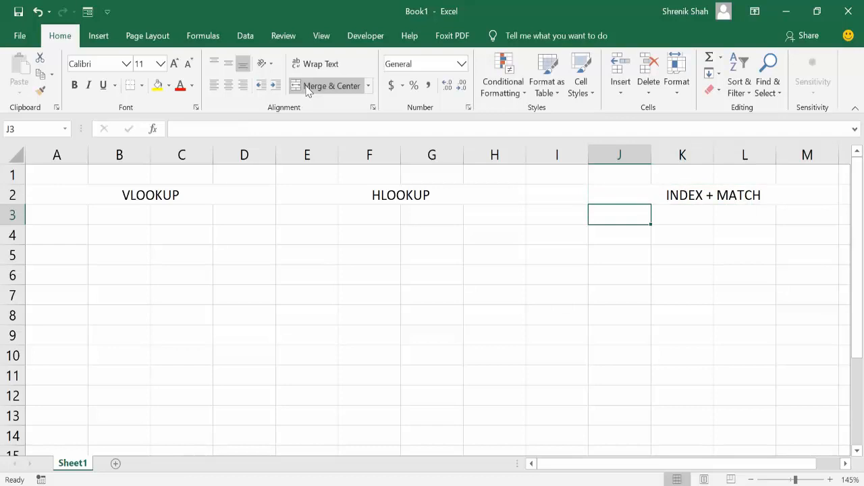
click(102, 192)
ctrl+click(419, 194)
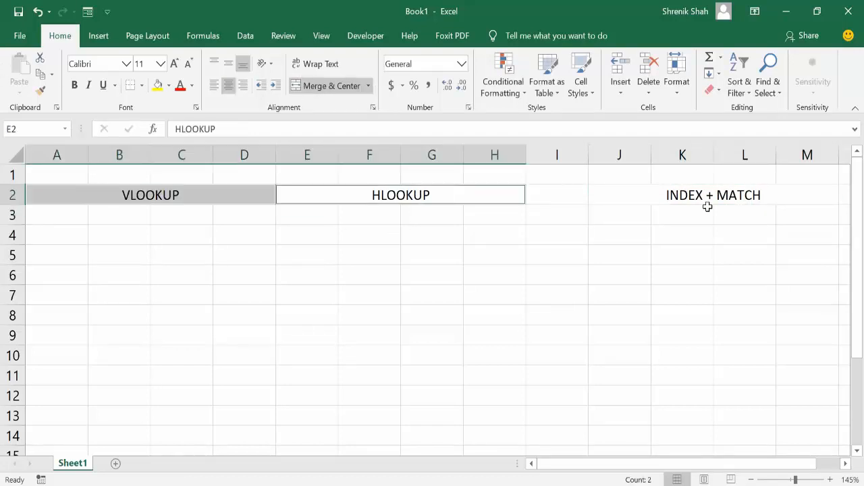
click(375, 268)
click(202, 211)
click(304, 200)
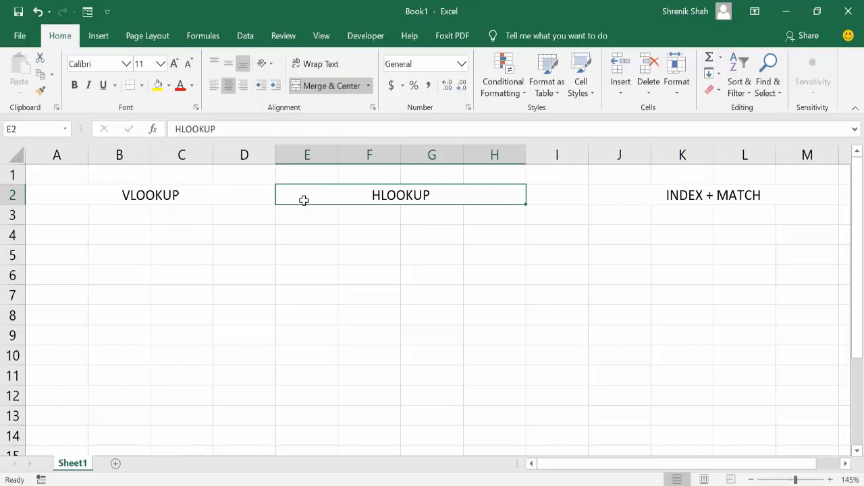
Step: Insert a blank column at E to separate the VLOOKUP and HLOOKUP headings
right_click(317, 150)
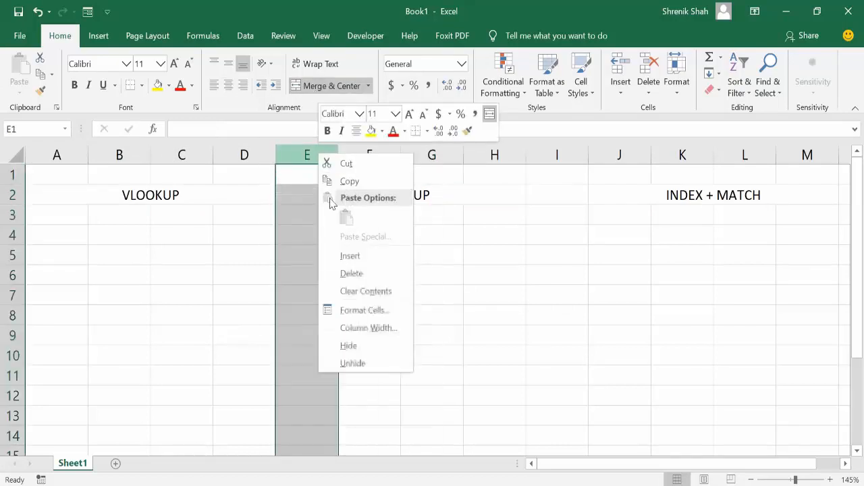
click(349, 257)
click(421, 201)
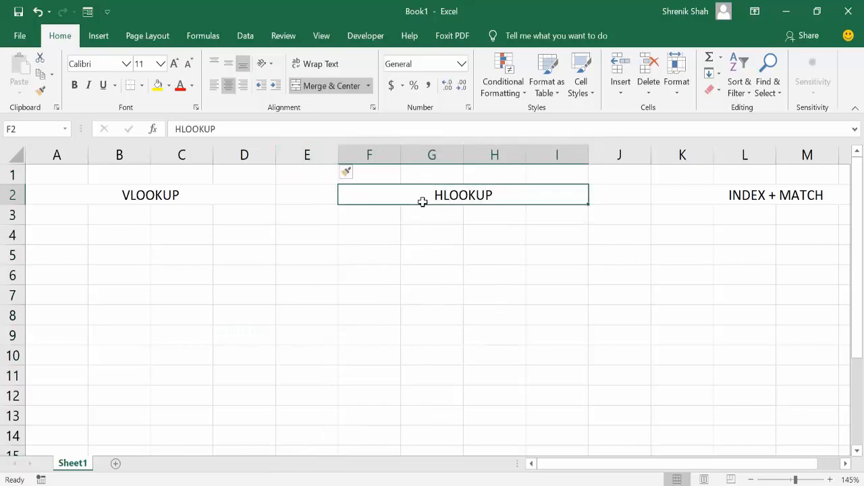
click(695, 193)
Step: Fill the VLOOKUP, HLOOKUP and INDEX + MATCH heading cells in row 2 with yellow
click(232, 194)
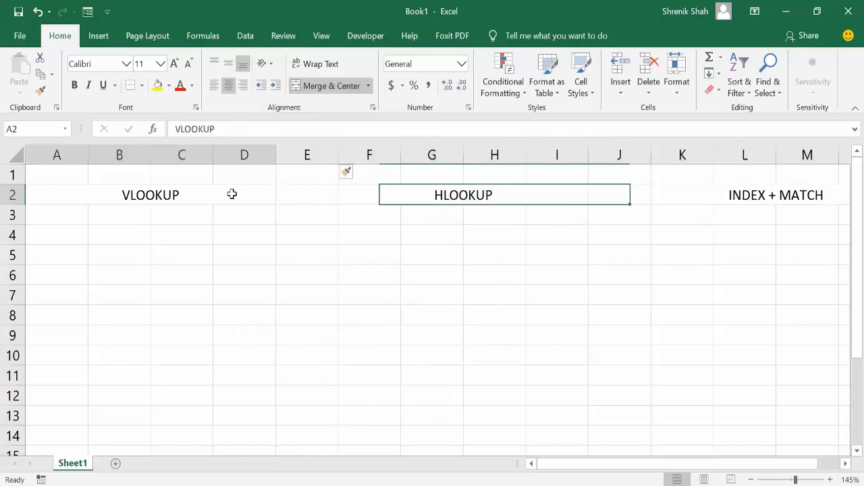
ctrl+click(457, 195)
ctrl+click(748, 202)
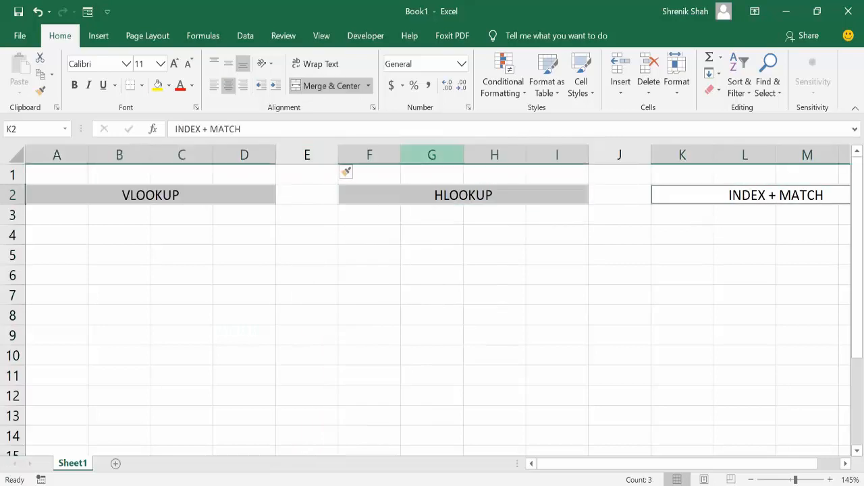
click(158, 86)
click(320, 371)
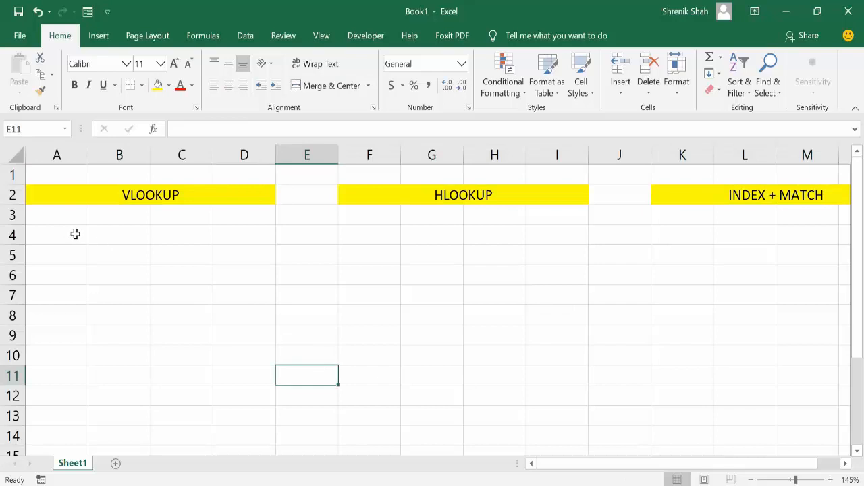
click(182, 194)
click(374, 195)
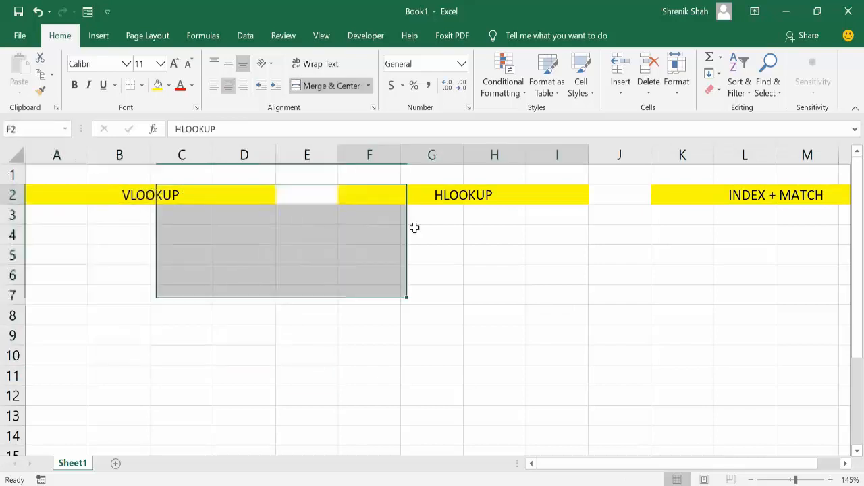
click(729, 194)
click(370, 314)
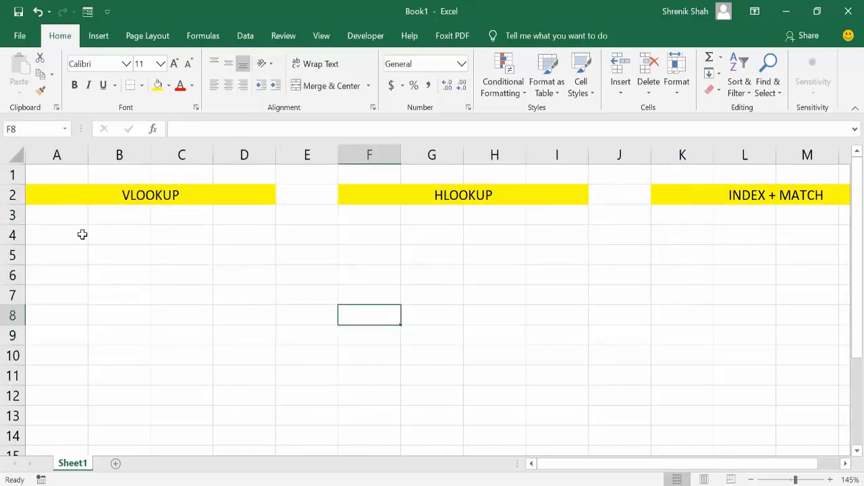
Step: Enter the column headers Company Name, 2011, 2012 and 2013 in cells A4:D4
click(82, 234)
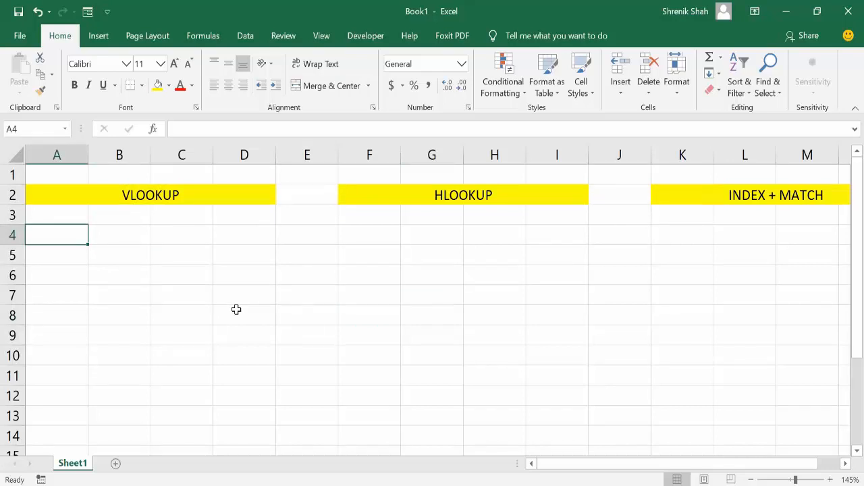
text(W)
key(BackSpace)
text(Com)
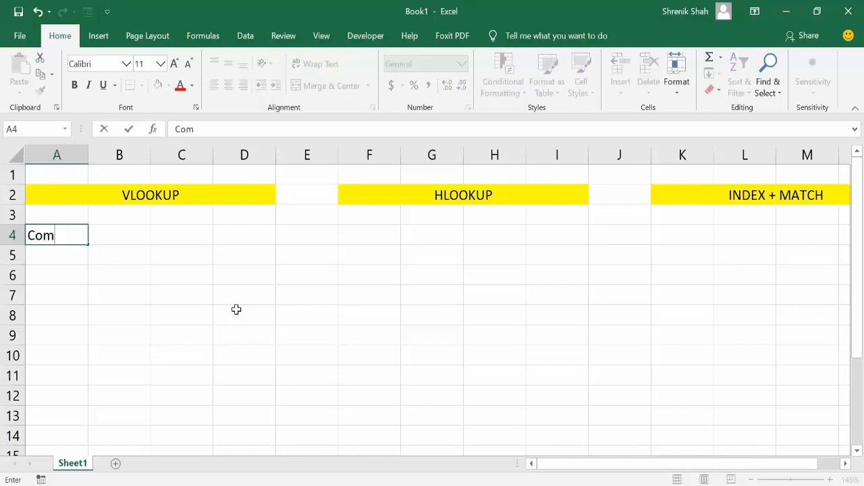
text(pany Name)
key(Tab)
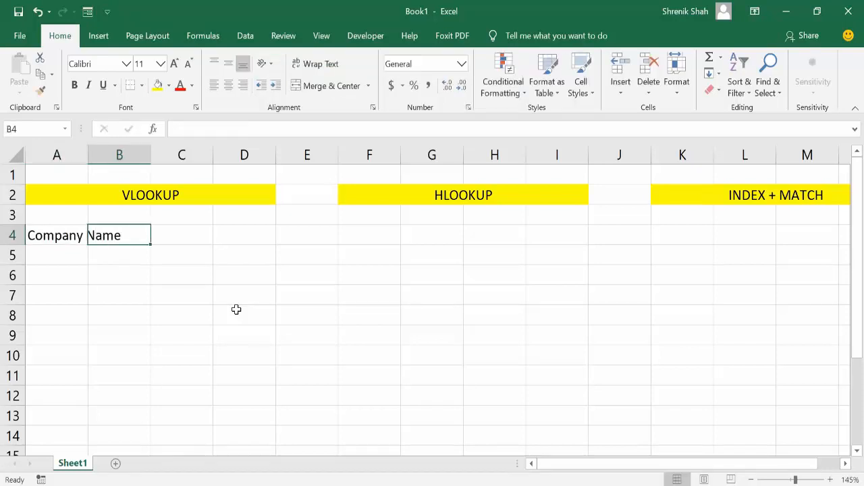
text(2011)
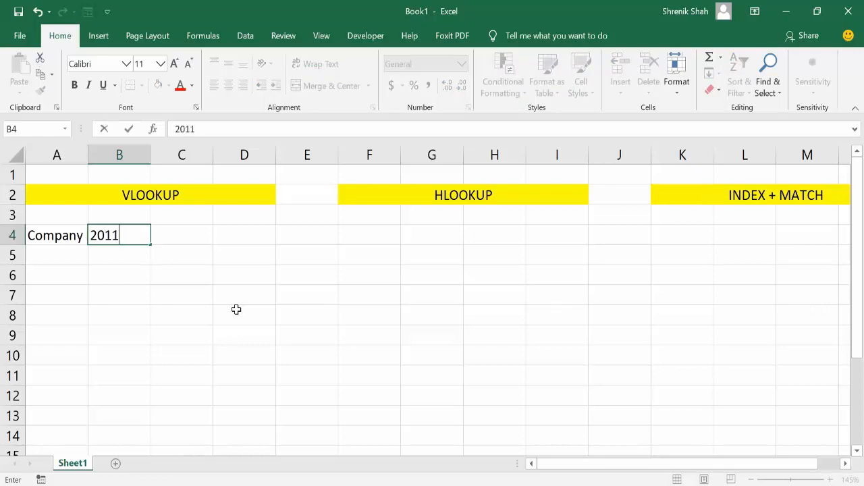
key(Tab)
text(2012)
key(Tab)
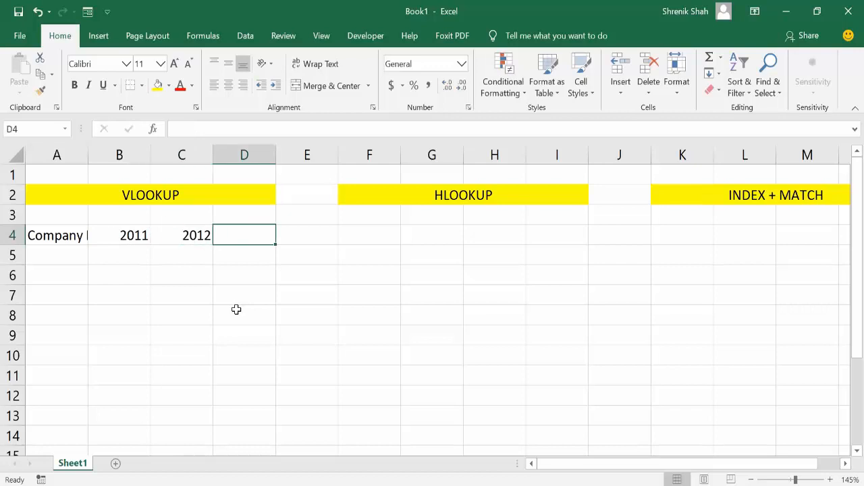
text(2013)
key(Return)
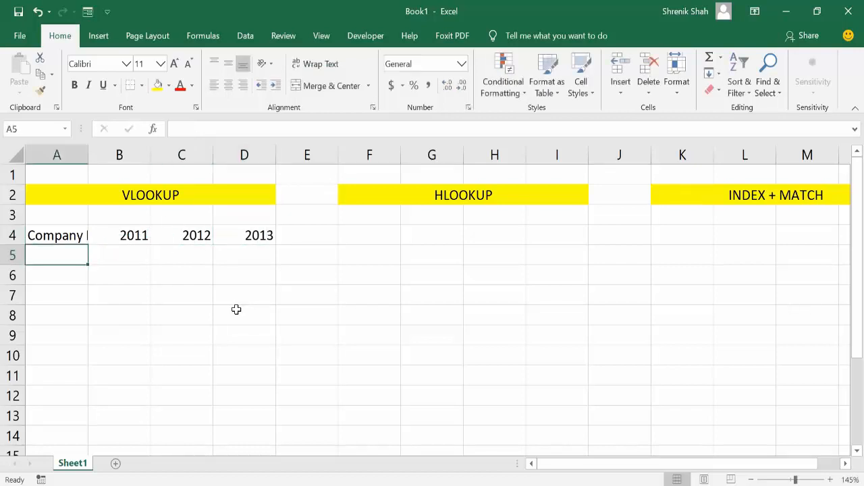
Step: Enter the company names Wipro, TCS, L & T and Infosys in cells A5:A8
text(Wipro)
key(Return)
text(TCS)
key(Return)
text(L &)
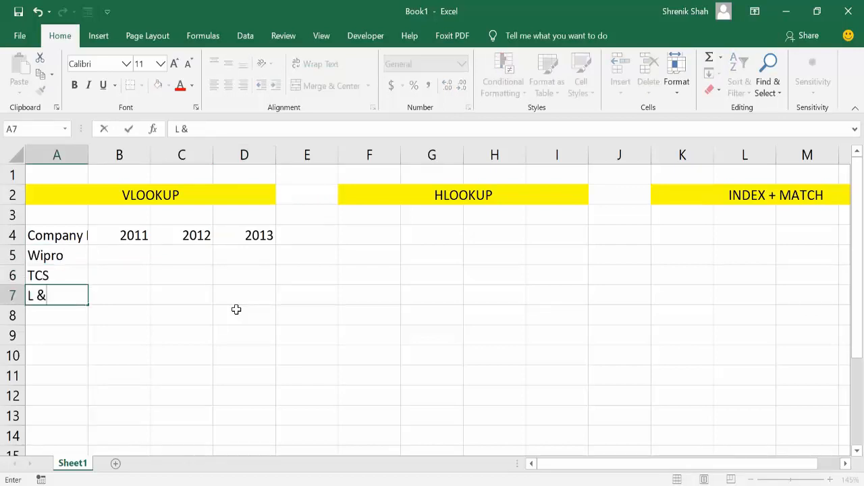
key(Return)
text(Infosys)
key(Return)
Step: Enter the company names Micosoft, Google and Cap Jemini in cells A9:A11
text(Miro)
key(BackSpace)
key(BackSpace)
text(cosoft)
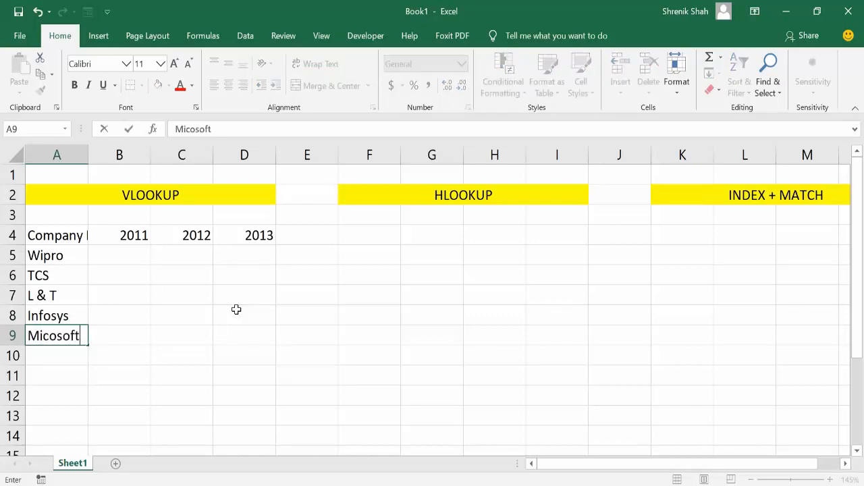
key(Return)
text(Google)
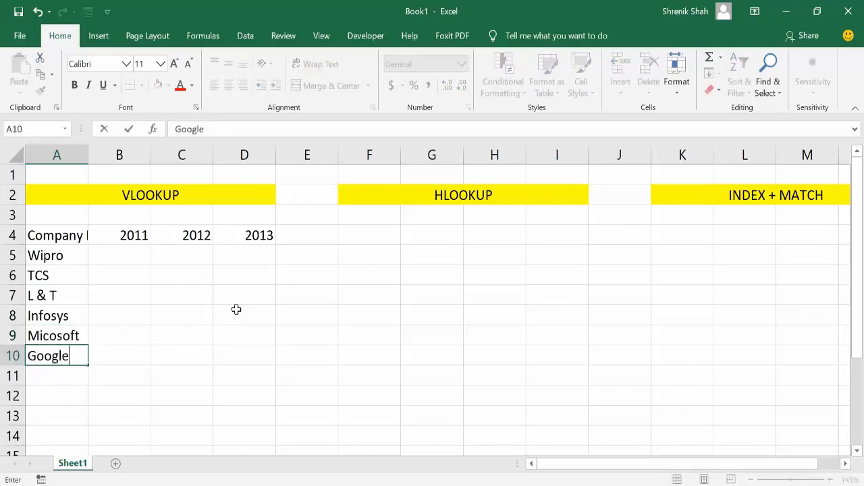
key(Return)
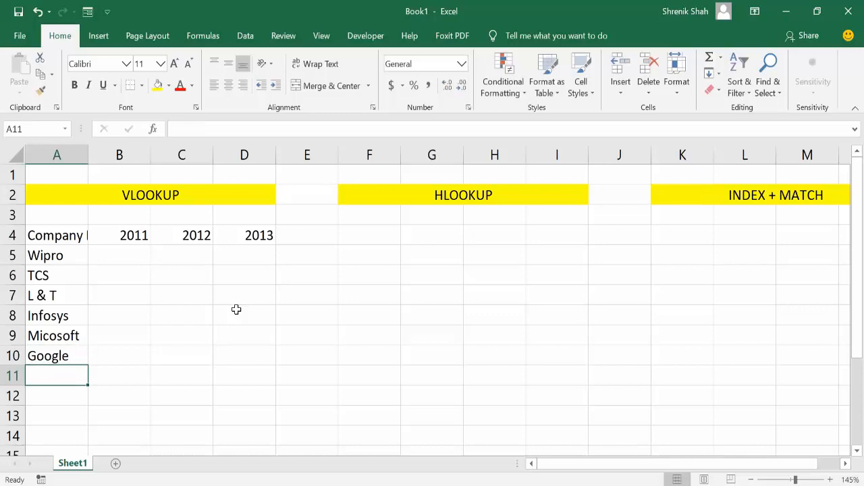
text(Cp)
key(BackSpace)
text(ap Jemini)
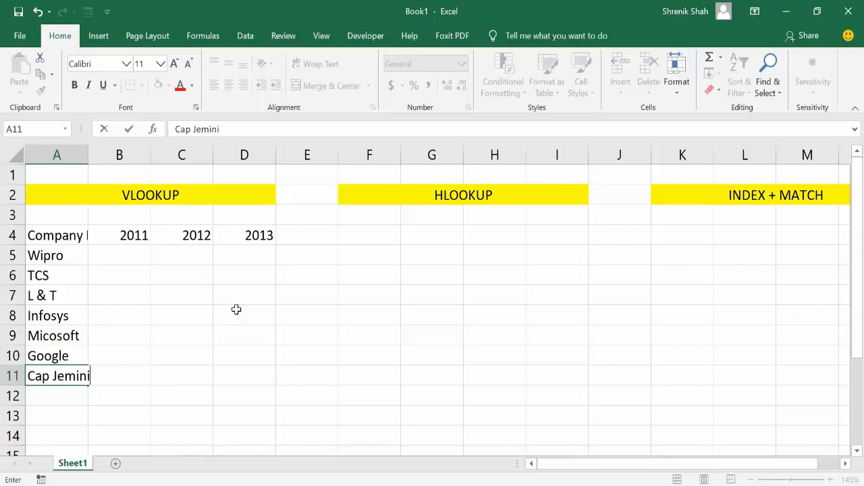
key(Return)
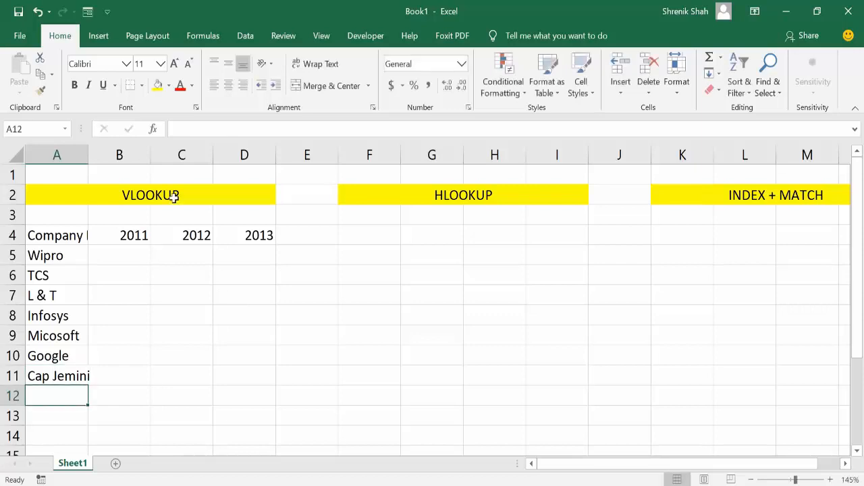
Step: AutoFit the width of column A to its contents
double_click(88, 151)
ctrl+scroll(189, 281, down, 1)
ctrl+scroll(189, 283, down, 1)
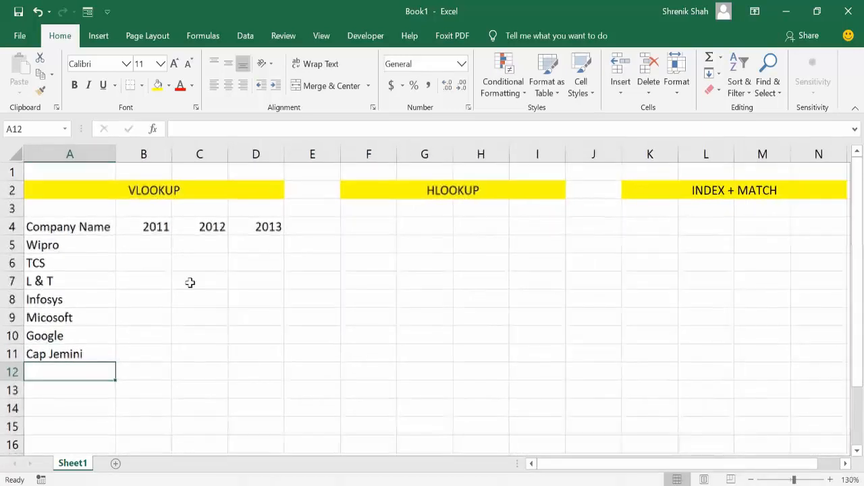
Step: Format the range A4:D11 as a table with headers, using the first blue style in the Medium group
drag(84, 218, 232, 325)
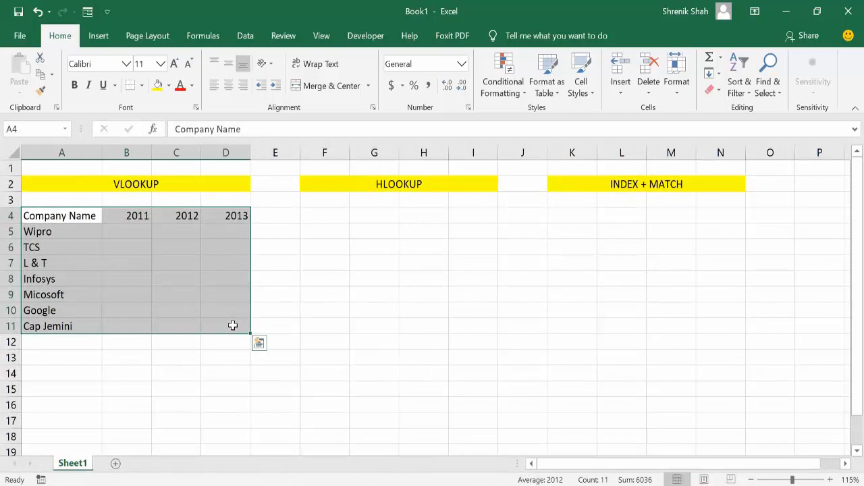
click(550, 96)
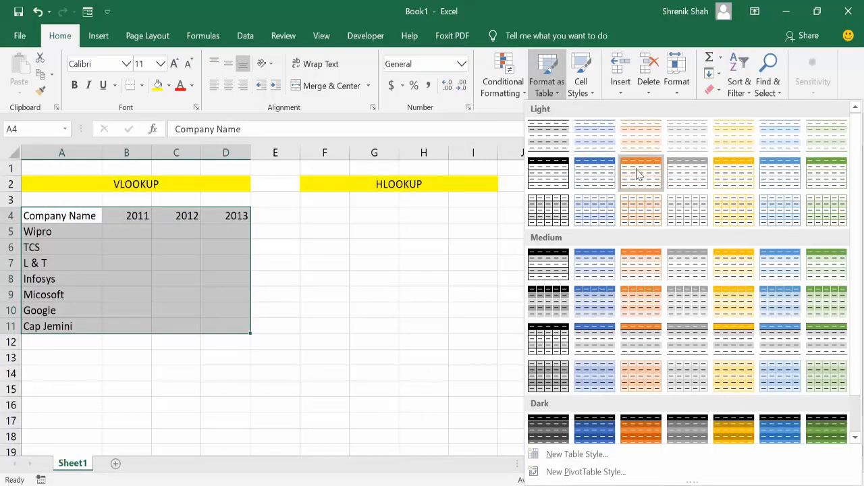
click(605, 265)
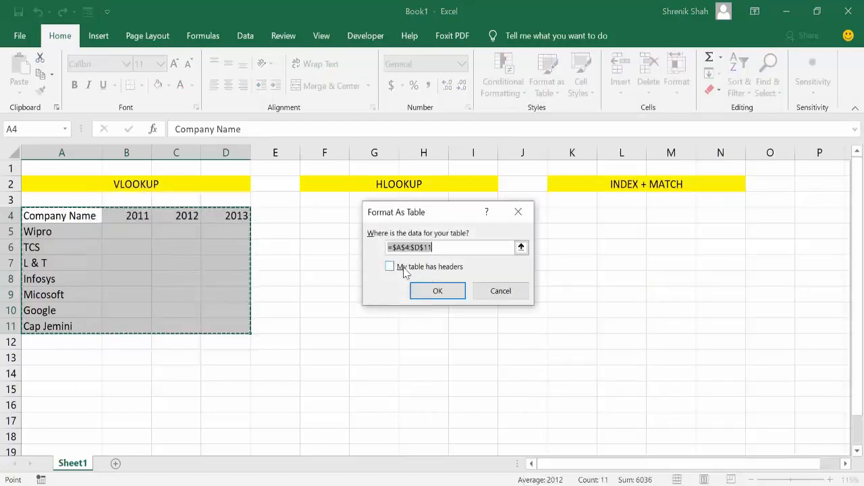
click(395, 267)
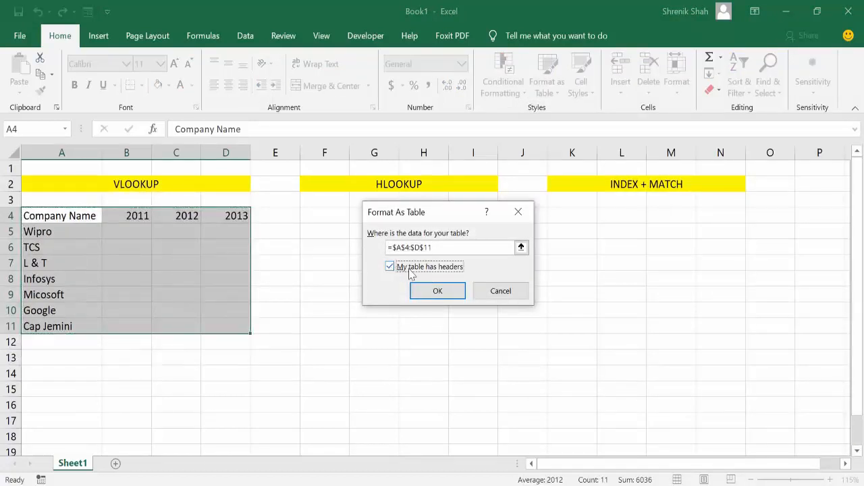
click(454, 291)
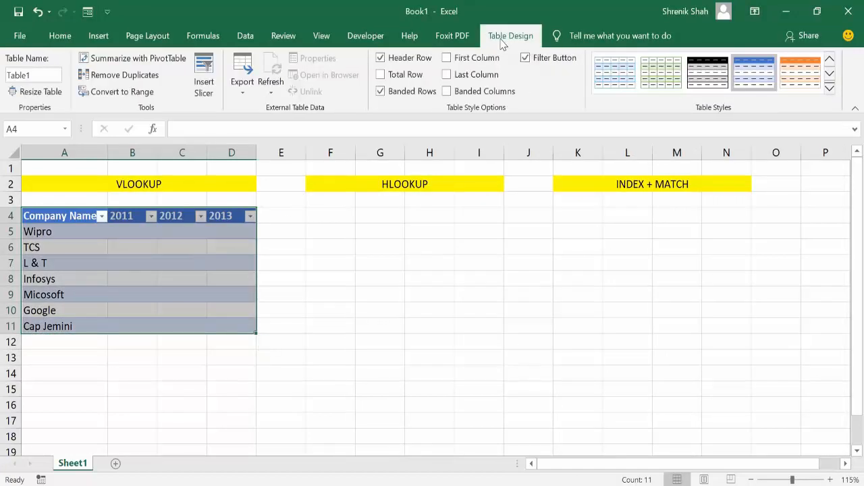
Step: Rename the company table as CompanyData
click(23, 72)
click(38, 73)
drag(39, 73, 5, 74)
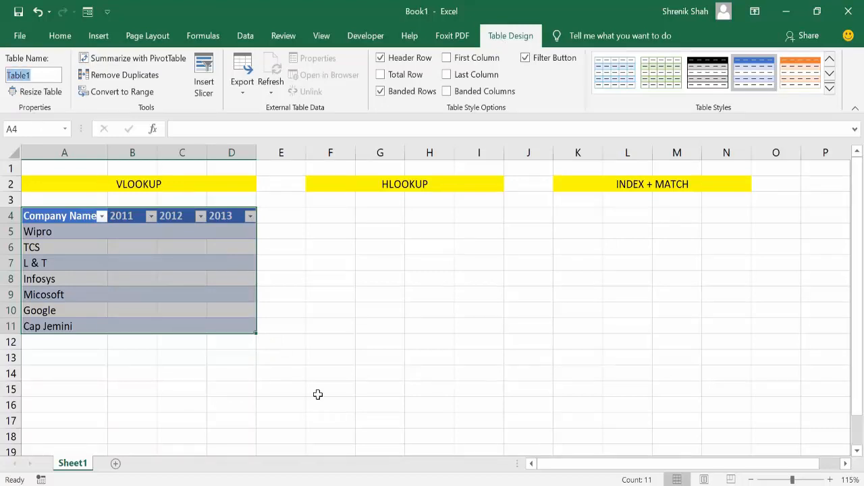
text(CompanyData)
key(Return)
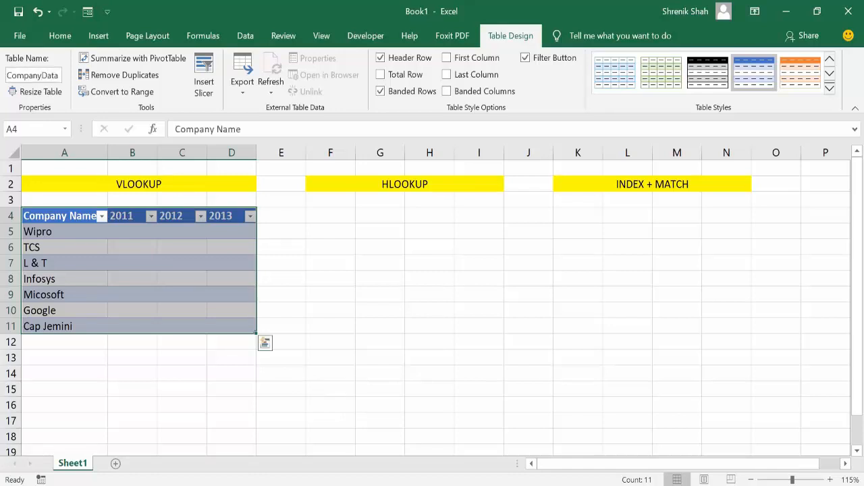
Step: Enter the 2011 values 130, 482 and 599 for Wipro, TCS and L & T in cells B5:B7
click(93, 229)
click(147, 234)
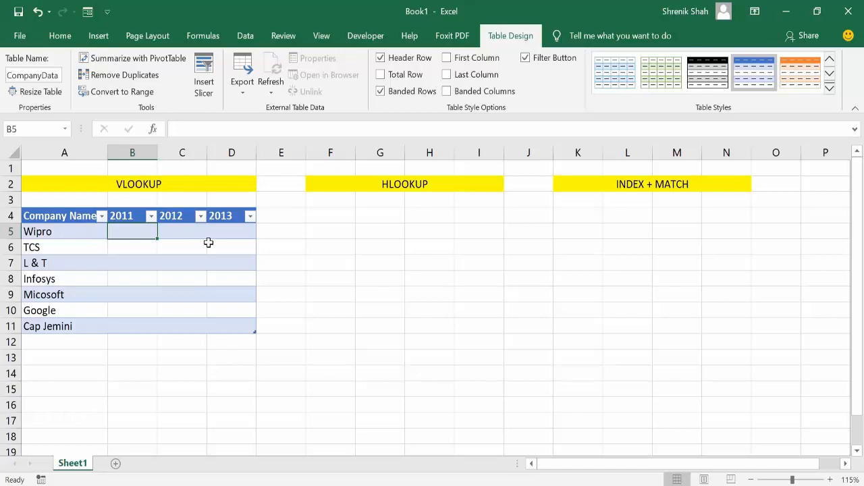
text(133)
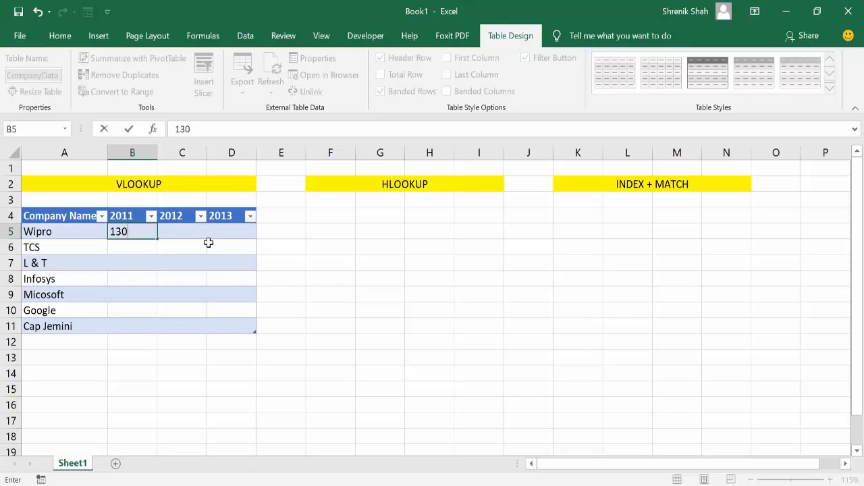
key(Return)
text(482)
key(Return)
text(599)
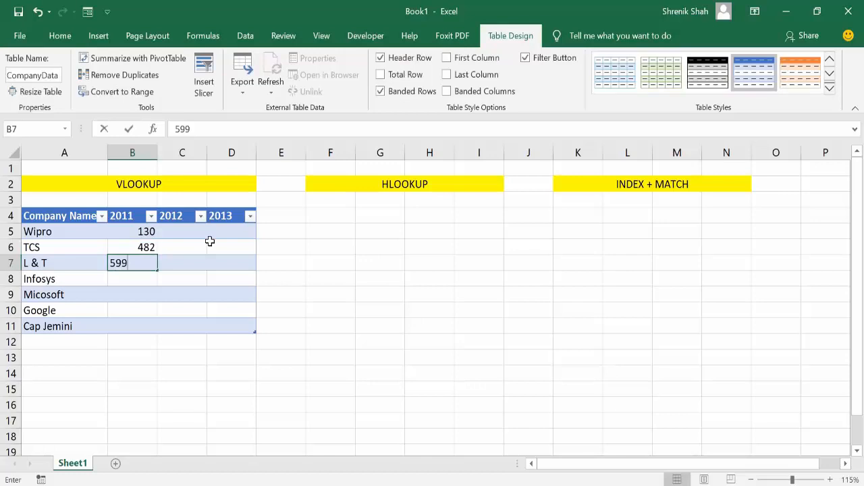
key(Return)
Step: Enter the 2011 values 522, 522, 252 and 500 for Infosys through Cap Jemini in cells B8:B11
text(25)
key(Return)
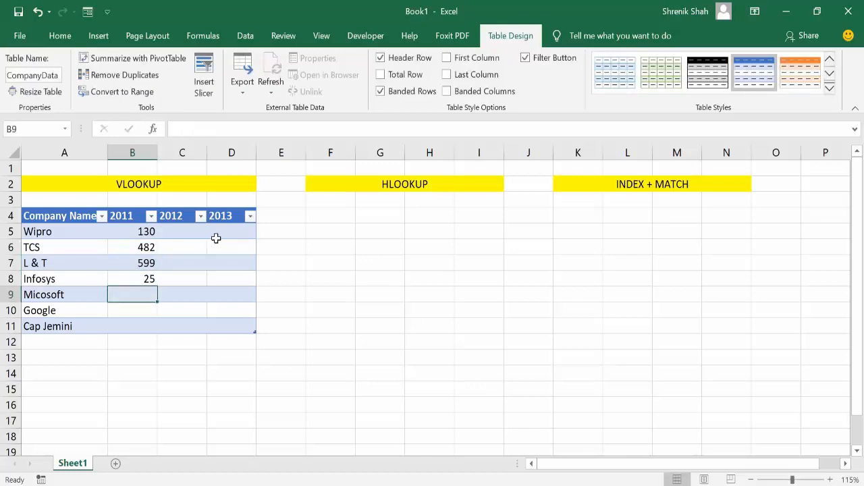
key(Up)
text(522)
key(Return)
text(522)
key(Return)
text(252)
key(Return)
text(500)
Step: Enter the 2012 values 800, 530 and 294 for Wipro, TCS and L & T in cells C5:C7
key(Up)
key(Up)
key(Up)
key(Up)
key(Up)
key(Up)
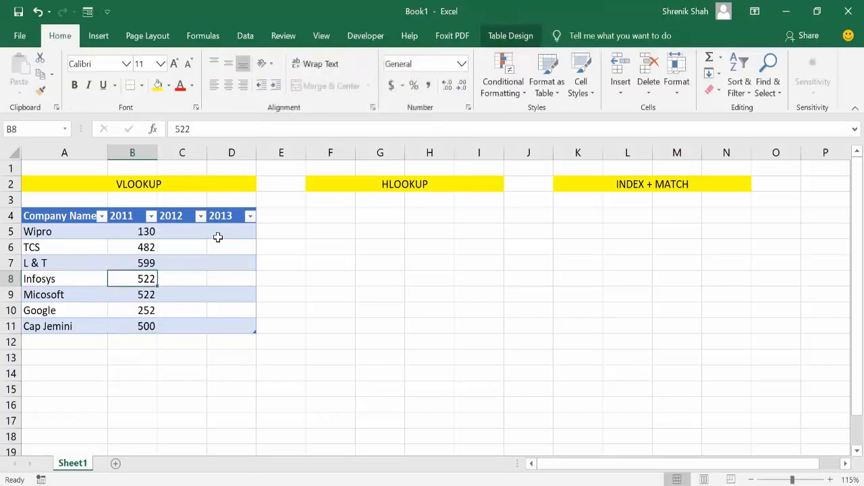
key(Right)
text(800)
key(Return)
text(530)
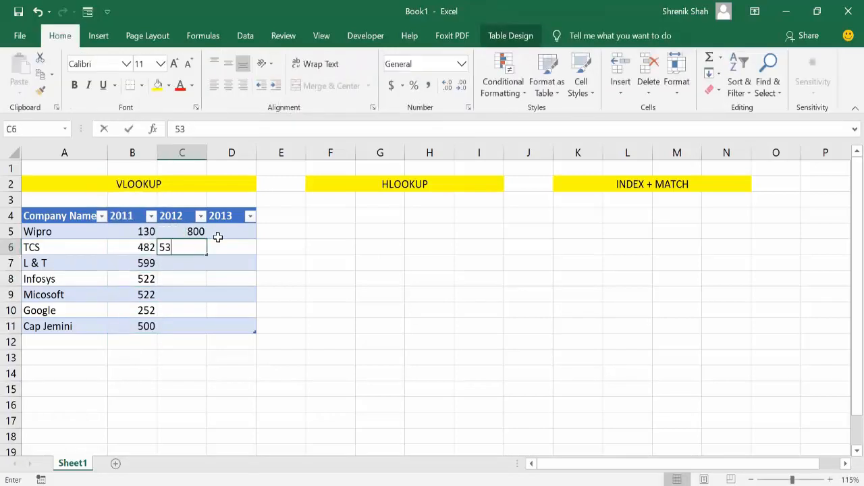
key(Return)
text(294)
key(Return)
Step: Enter the 2012 values 579, 500, 230 and 599 for Infosys through Cap Jemini in cells C8:C11
text(59)
key(Return)
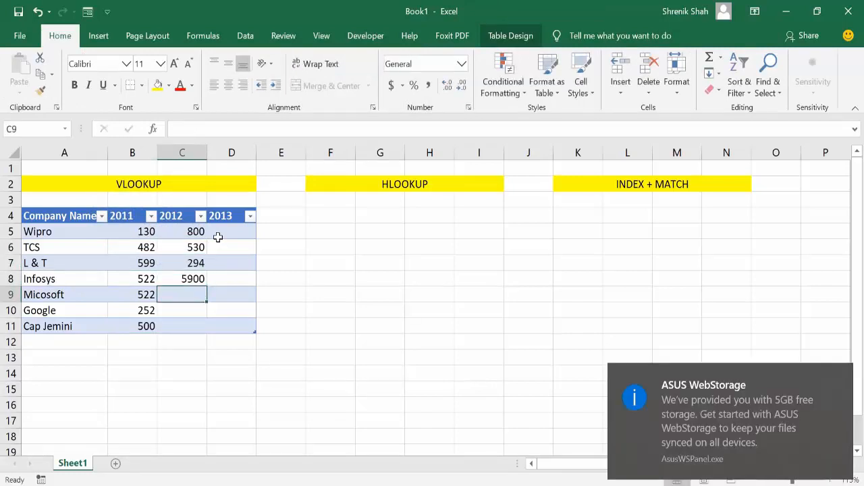
key(Up)
text(579)
key(Return)
text(500)
key(Return)
text(230)
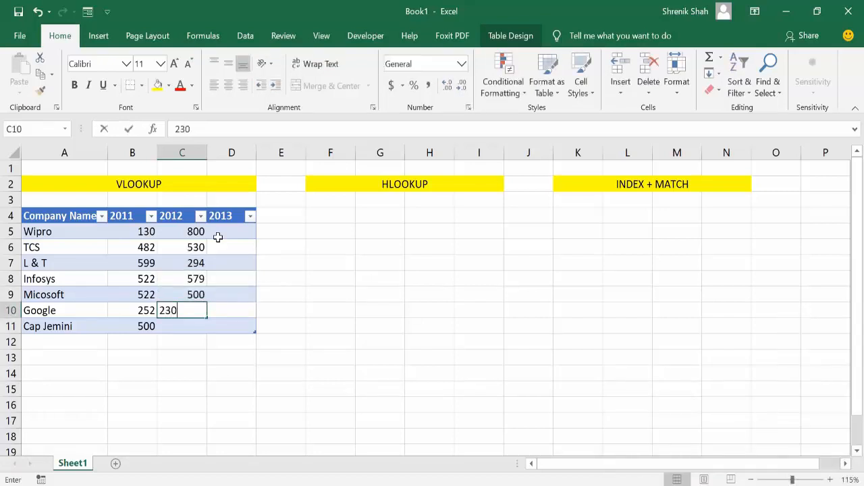
key(Return)
text(59)
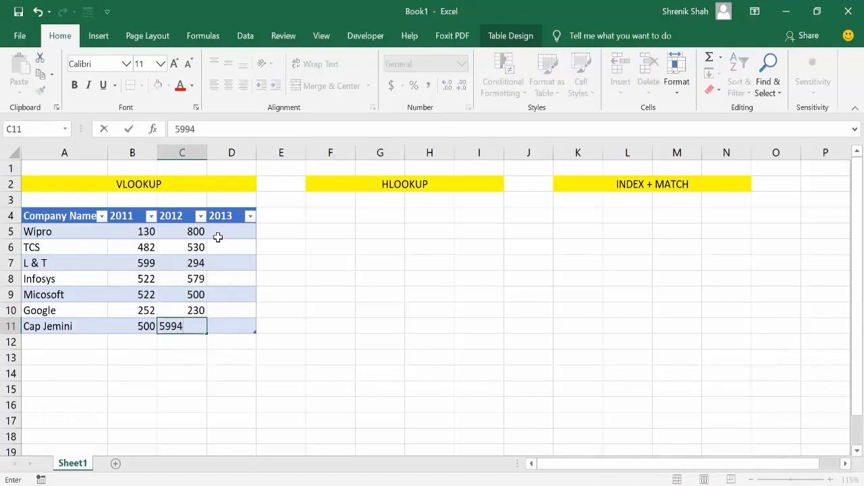
text(9)
Step: Enter the 2013 values 299, 400 and 400 for Wipro, TCS and L & T in cells D5:D7
key(Up)
key(Up)
key(Up)
key(Up)
key(Up)
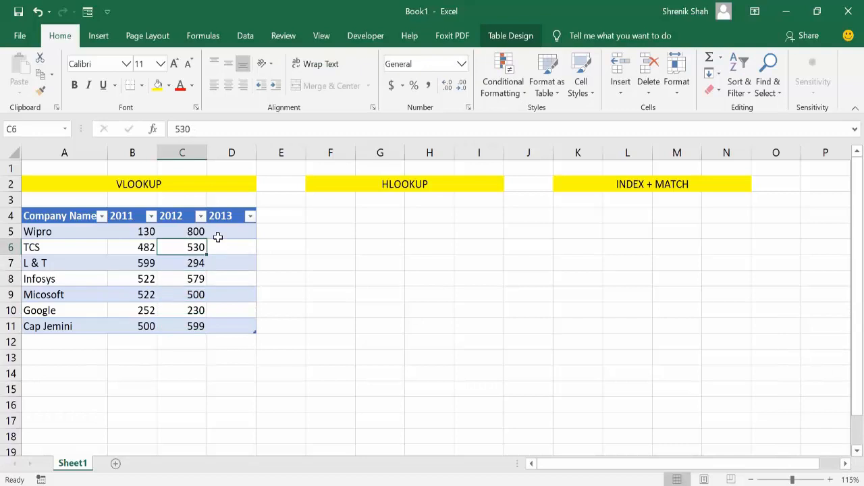
click(218, 237)
text(299)
key(Return)
text(4000)
key(BackSpace)
key(Return)
text(5)
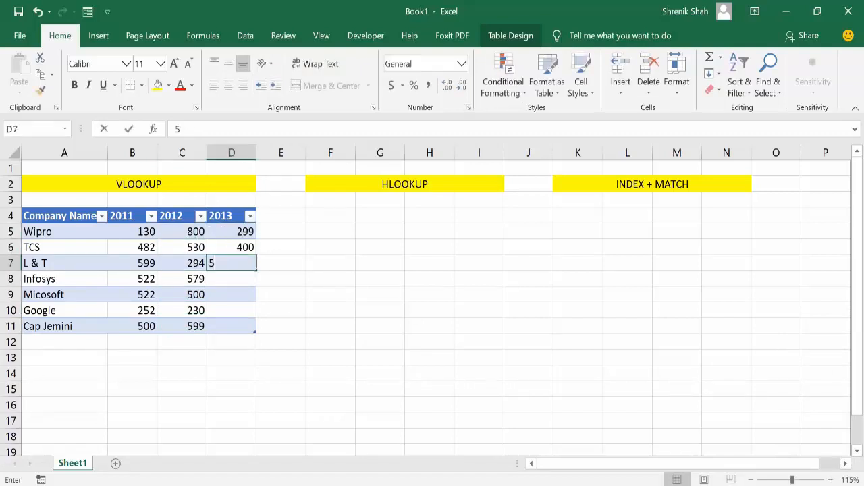
text(200)
key(Return)
key(Up)
text(4)
key(Return)
Step: Enter the 2013 values 590, 290, 400 and 300 for Infosys through Cap Jemini in cells D8:D11
text(590)
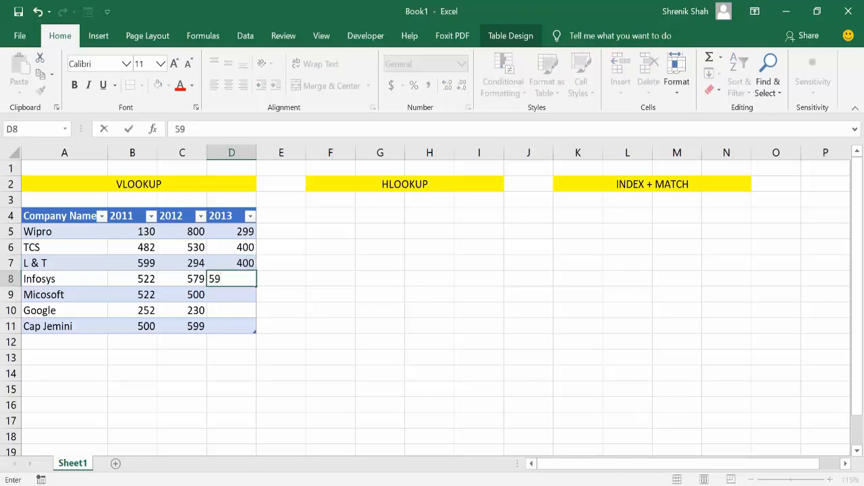
key(Return)
text(290)
key(Return)
text(400)
key(Return)
text(59)
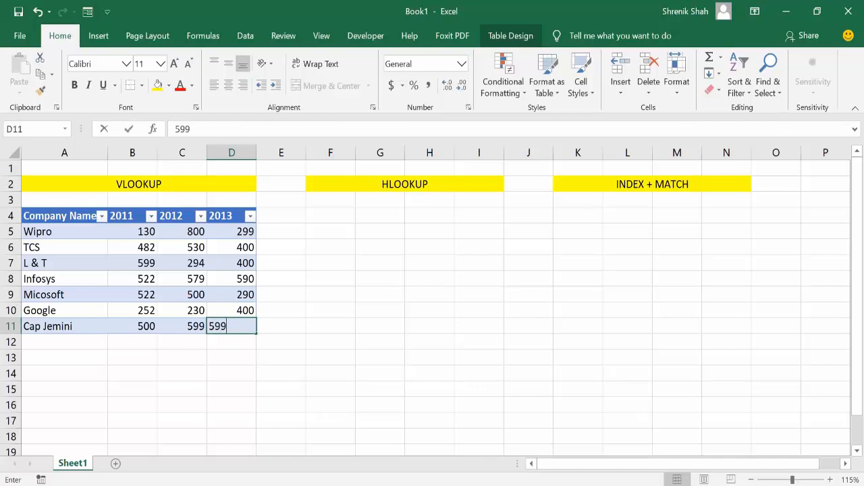
text(9)
text(300)
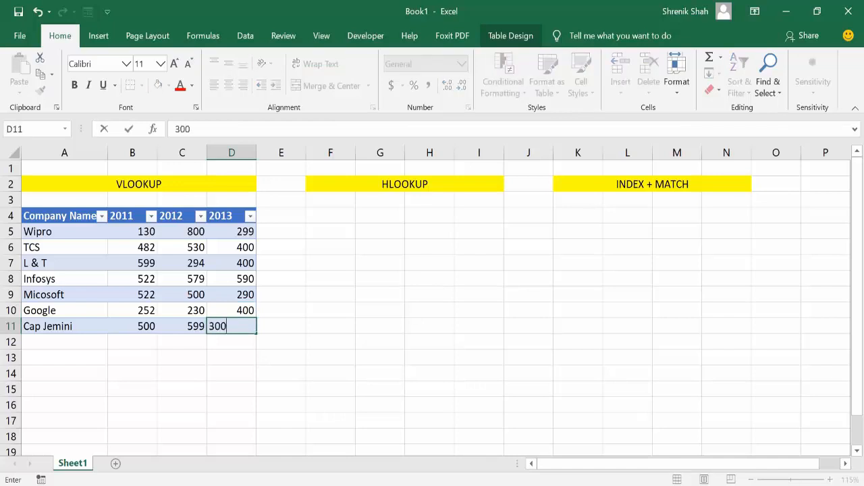
key(Return)
Step: Center the yearly values in cells B5:D11 horizontally
drag(116, 231, 243, 326)
click(228, 85)
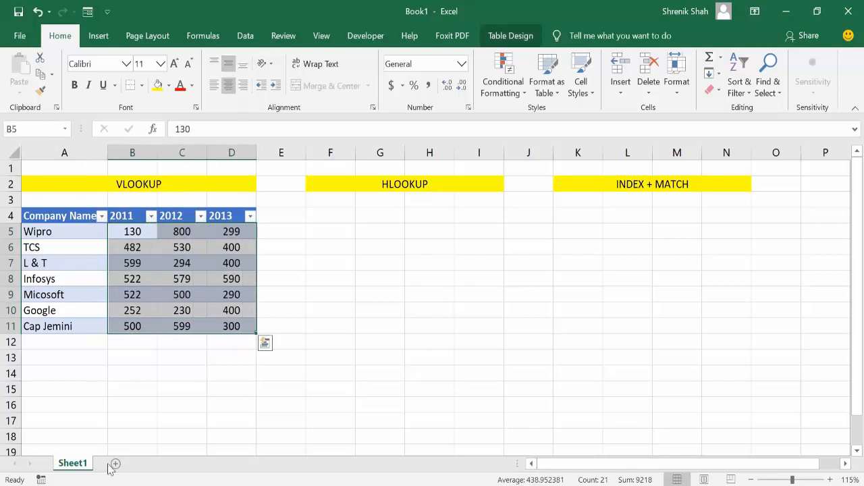
click(89, 361)
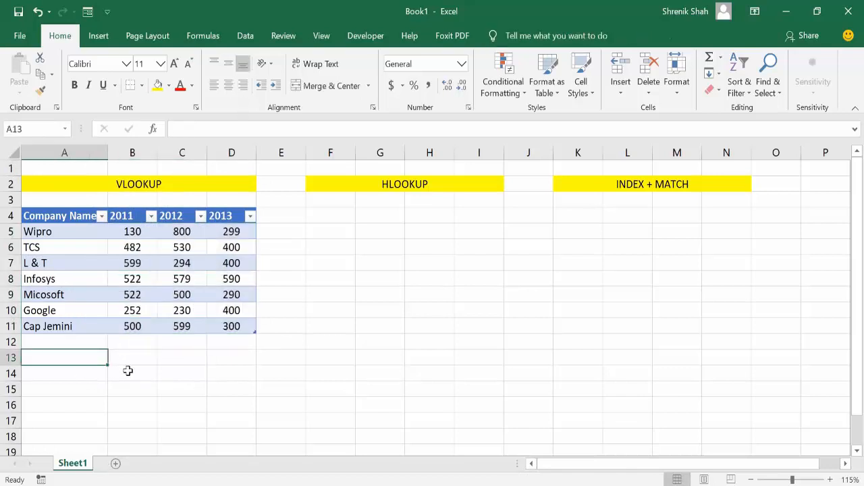
text(Company )
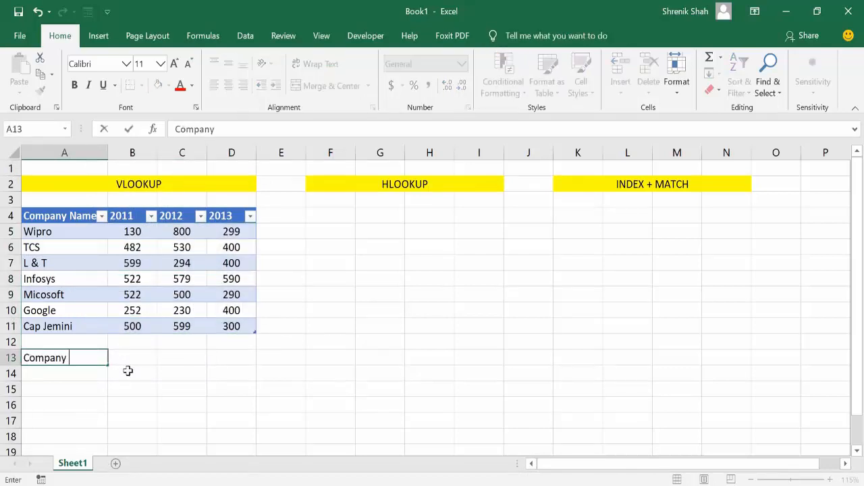
text(Name)
key(Return)
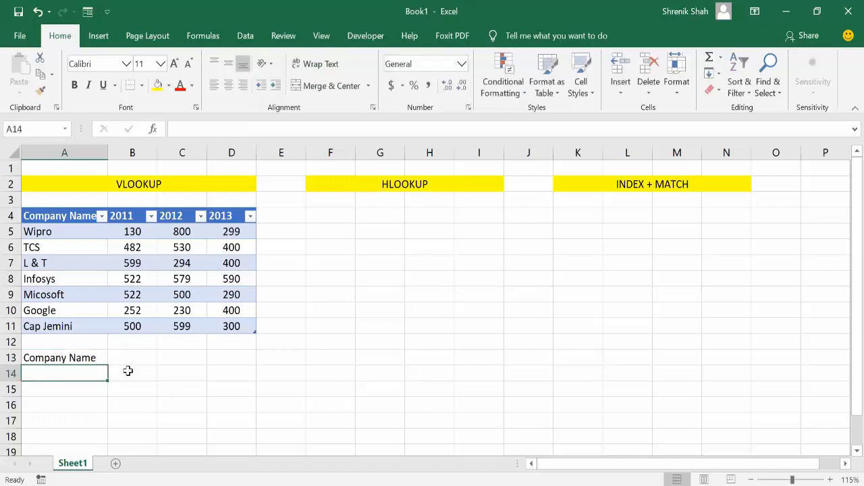
key(Up)
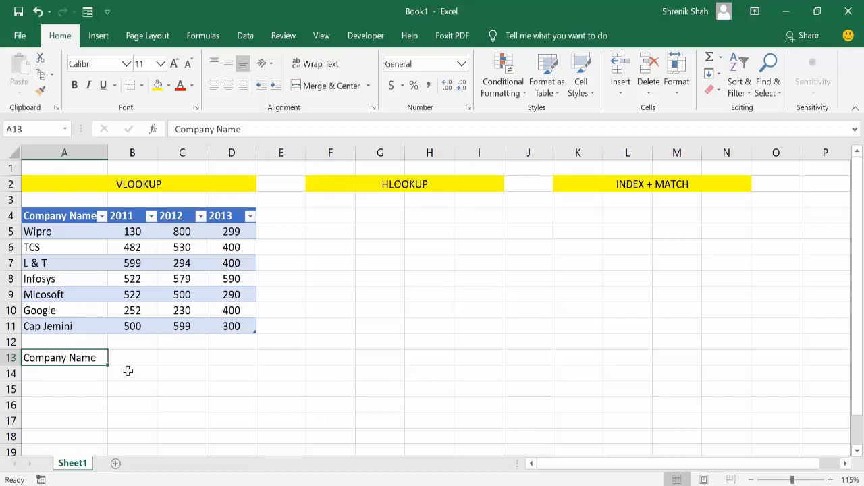
key(Delete)
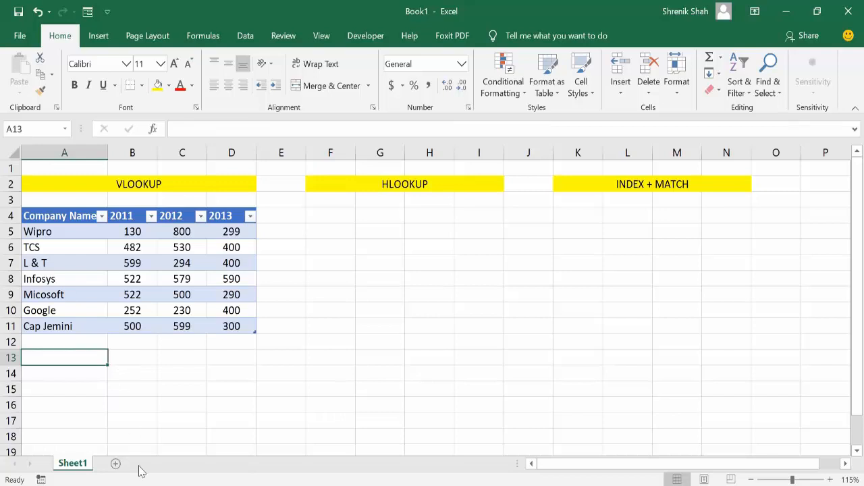
Step: Rename the worksheet Sheet1 as Masters
right_click(81, 464)
click(131, 341)
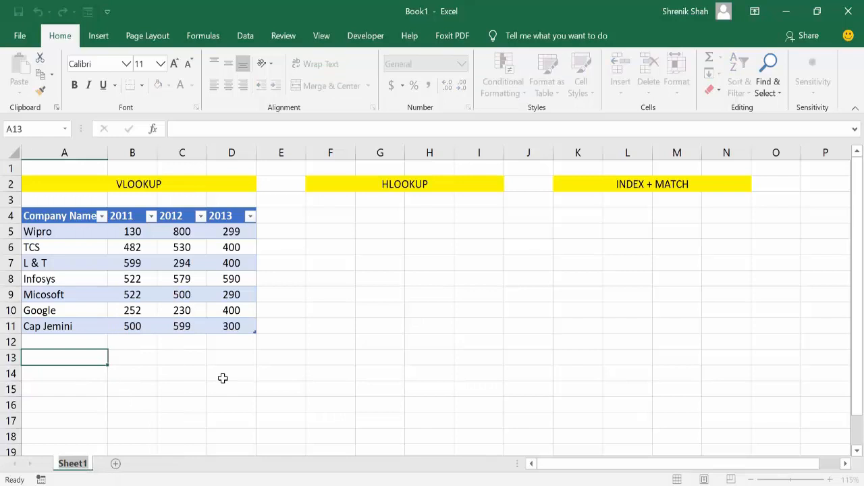
text(Masters)
key(Return)
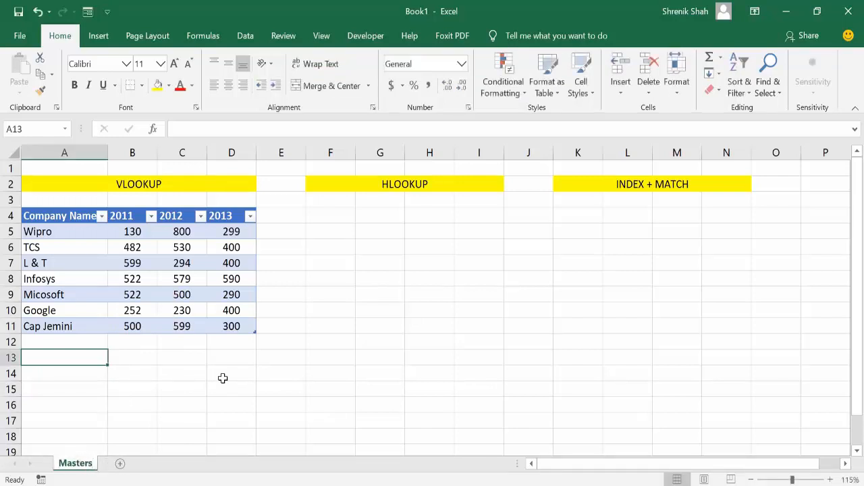
Step: Add a new worksheet and name it Ex1
click(120, 463)
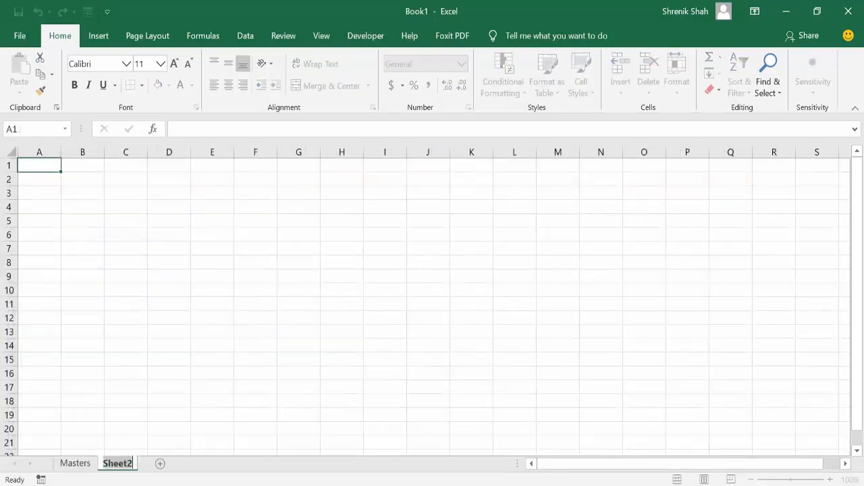
text(Ex1)
key(Return)
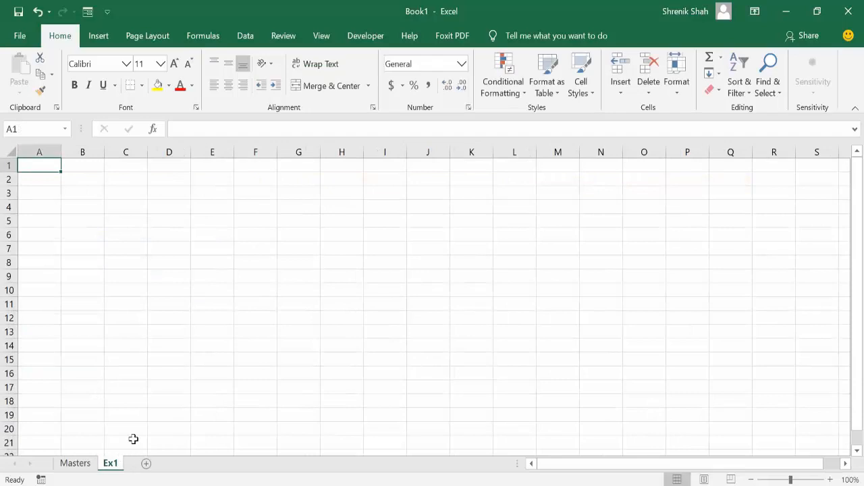
Step: Enter the label Company Name in cell C3 of the Ex1 worksheet
scroll(195, 362, up, 3)
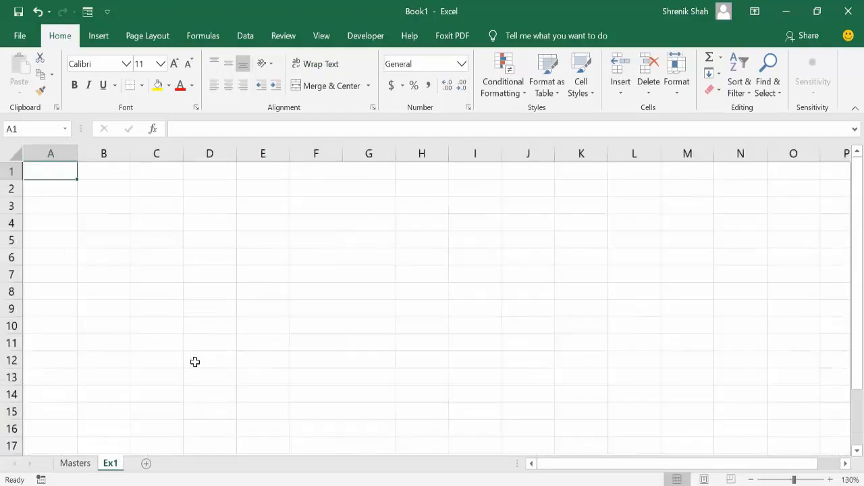
click(159, 191)
drag(169, 212, 389, 408)
click(326, 311)
click(172, 210)
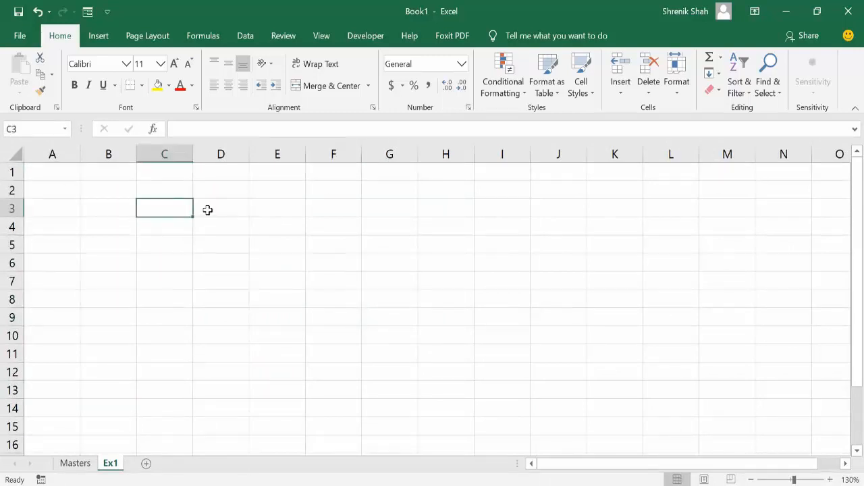
text(Company Name)
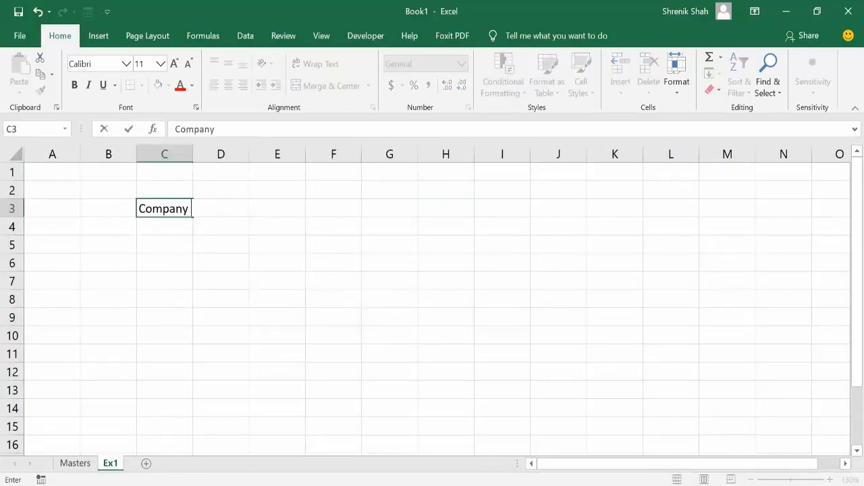
key(Return)
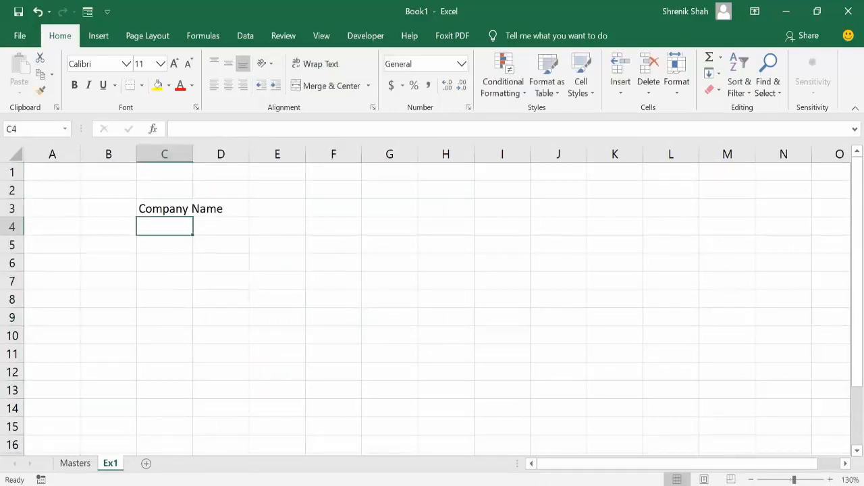
Step: Fit column C to its contents, narrow column D to a thin spacer, and merge and center cells E3:G3
double_click(194, 155)
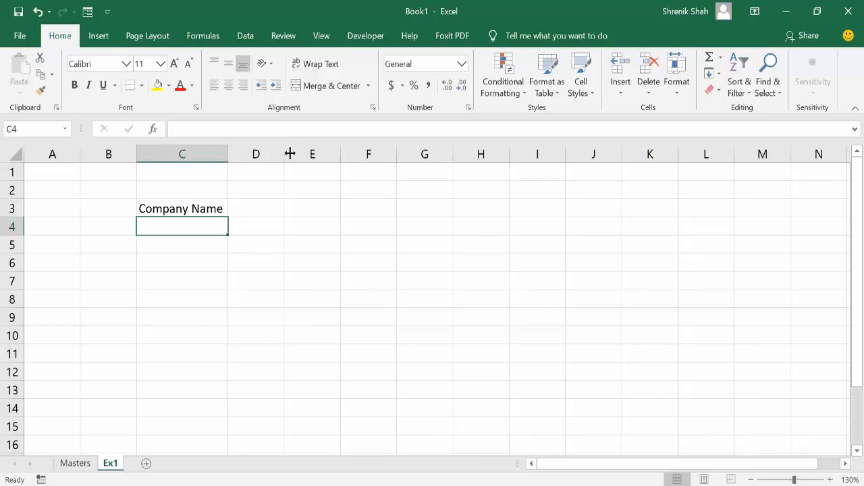
drag(284, 155, 246, 163)
drag(265, 207, 405, 207)
click(318, 86)
Step: Enter the label Shares In the Year in cell C5
click(196, 247)
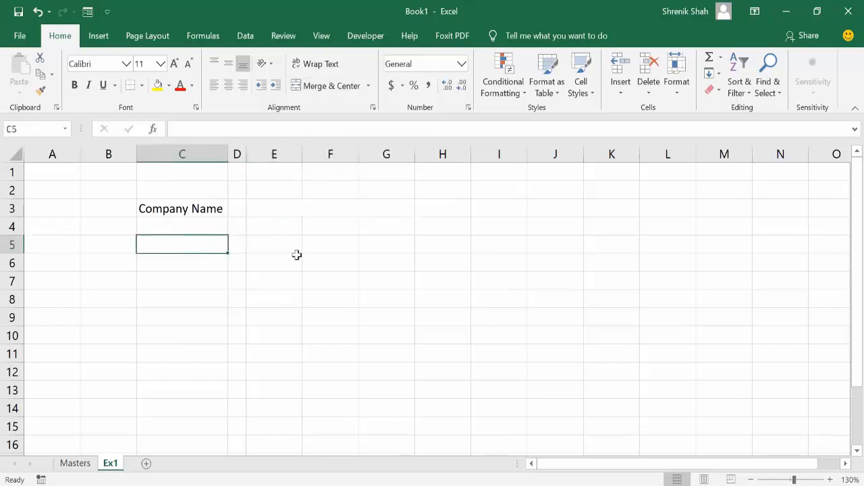
text(Sh)
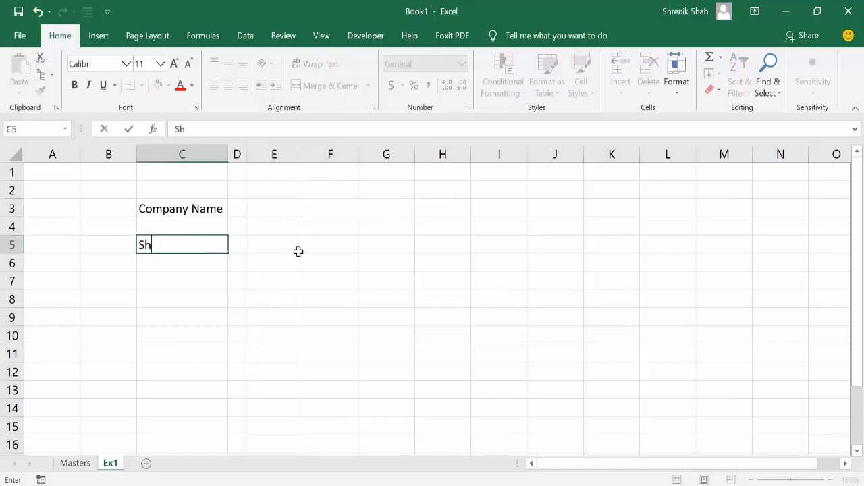
text(ares In the Year)
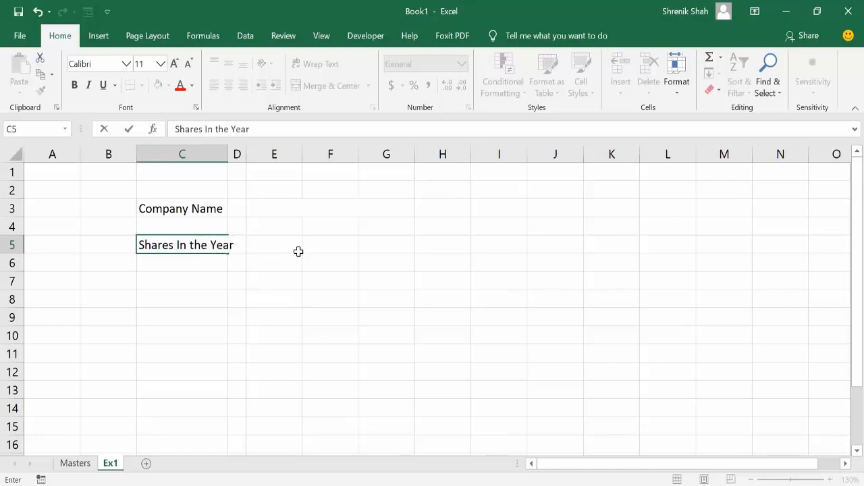
key(Return)
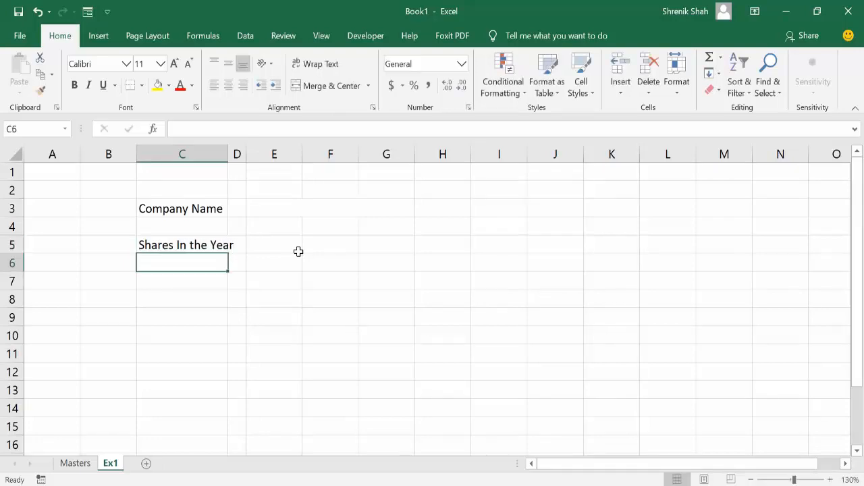
Step: Enter the years 2011, 2012 and 2013 in cells C6, C7 and C8
text(2011)
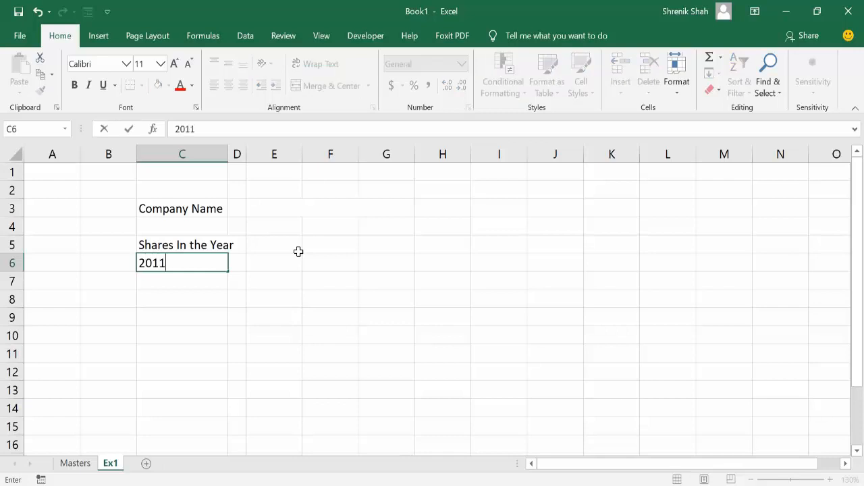
key(Return)
text(2012)
key(Return)
text(2013)
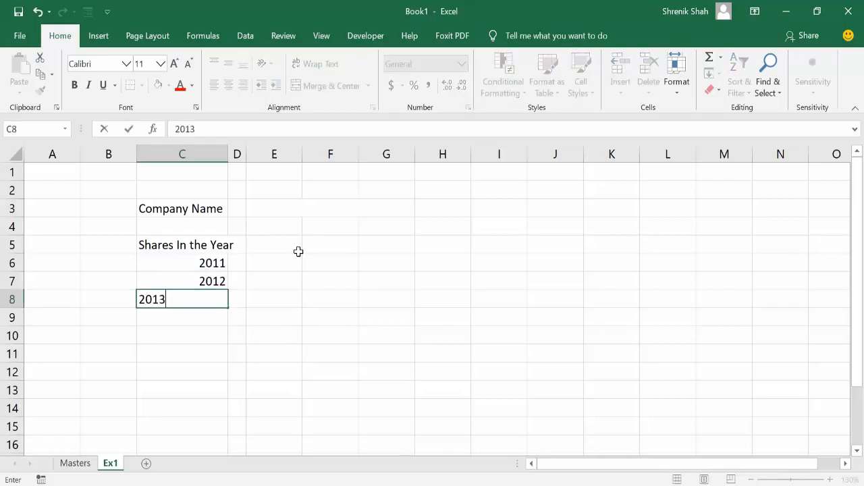
key(Return)
Step: Widen column C slightly to fit the longest label, and align the contents of C3:C8 right and vertically centered
drag(228, 148, 239, 148)
drag(228, 260, 233, 300)
drag(223, 212, 227, 299)
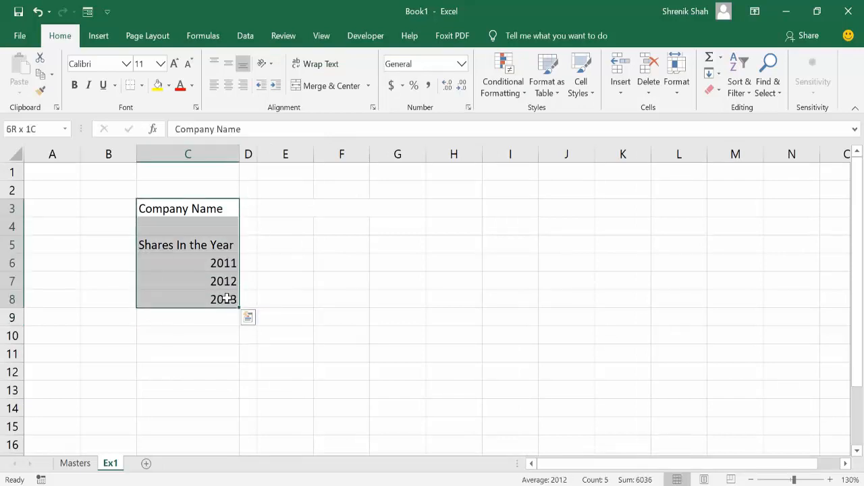
click(243, 85)
drag(285, 263, 285, 280)
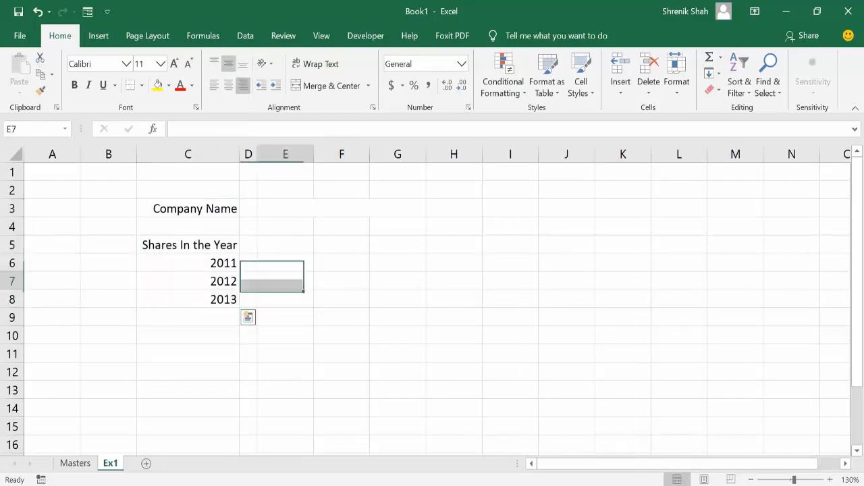
click(270, 244)
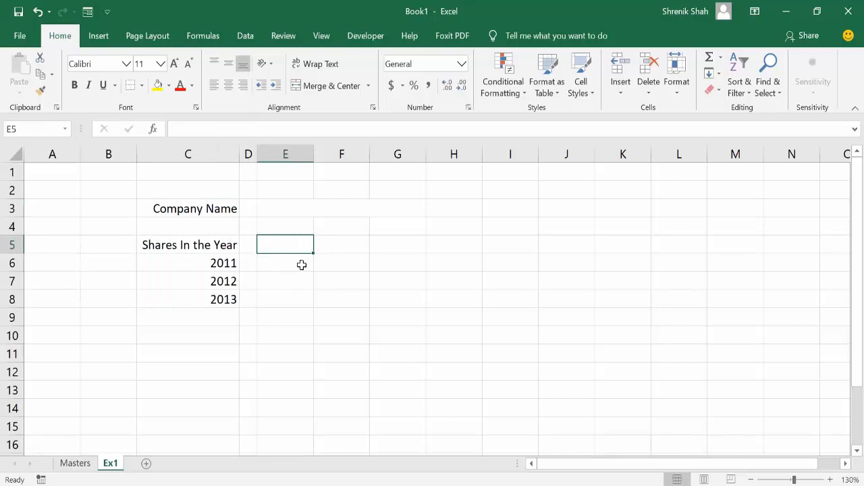
click(296, 260)
drag(218, 245, 281, 245)
click(283, 266)
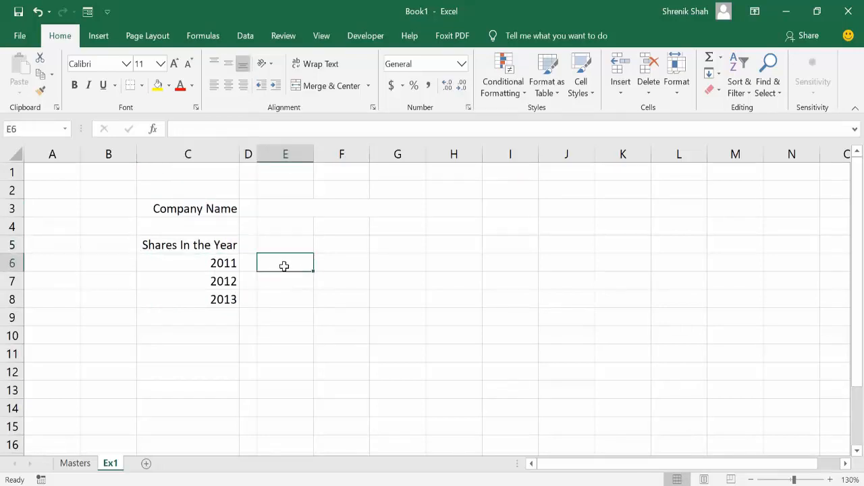
Step: Insert one blank row above each of the 2012, 2013 and 2011 rows to space out the years
click(167, 274)
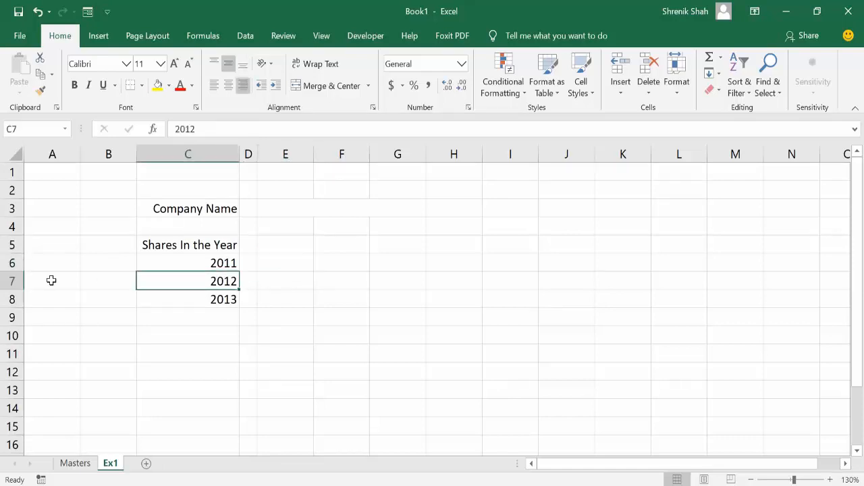
right_click(12, 281)
click(48, 166)
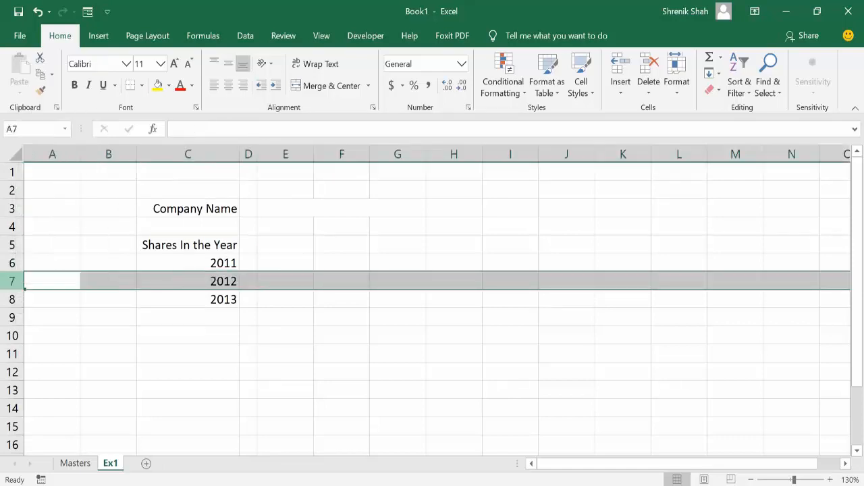
click(114, 315)
right_click(12, 318)
click(79, 203)
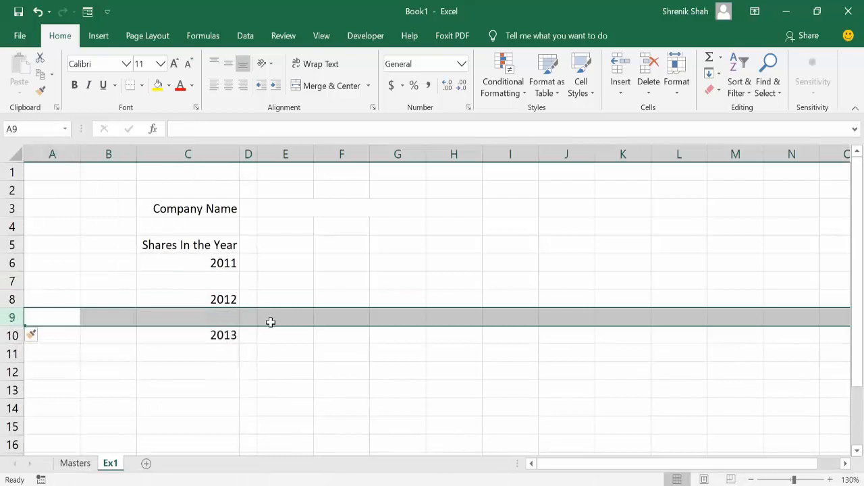
click(270, 319)
click(217, 334)
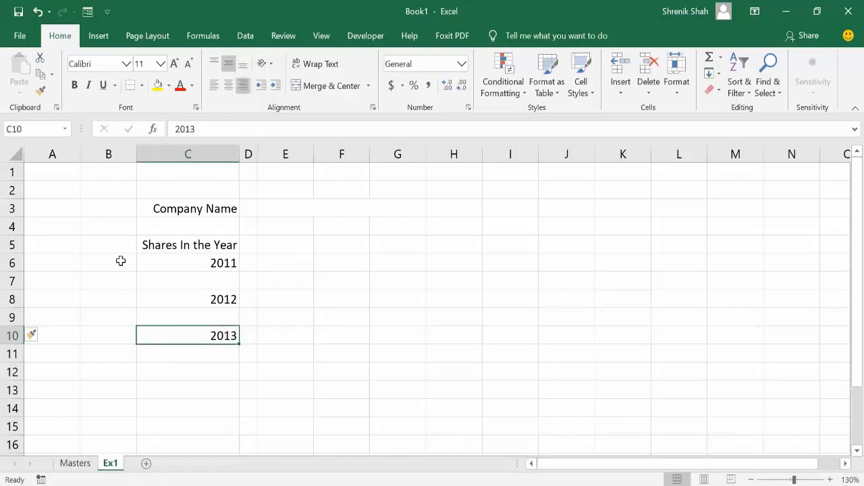
right_click(19, 264)
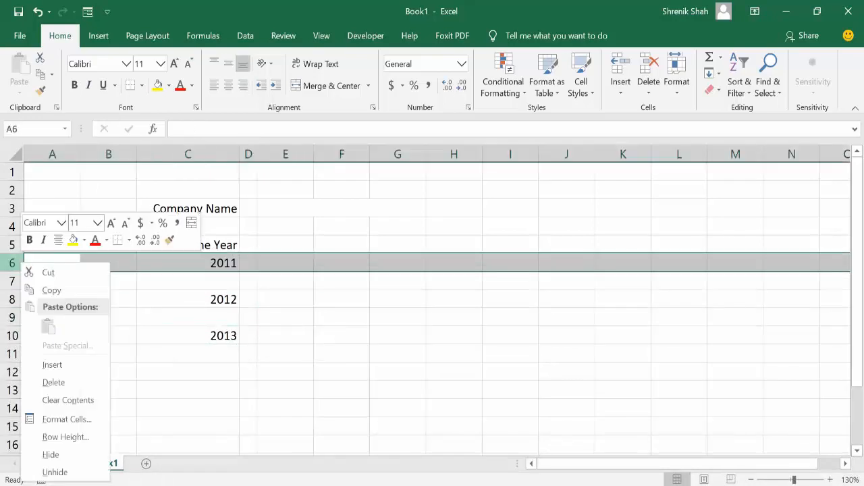
click(52, 364)
Step: Apply outside borders to the year result cells E7, E9 and E11 and to the merged cell E3
click(248, 298)
click(271, 245)
click(289, 278)
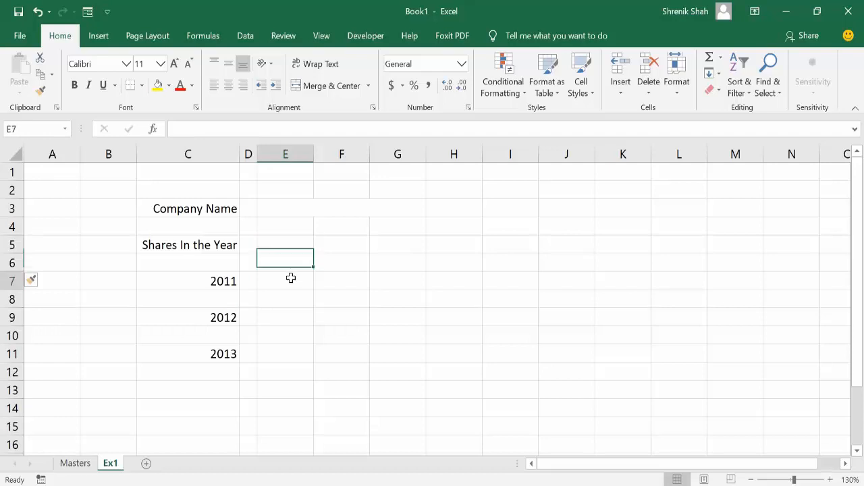
ctrl+click(291, 314)
ctrl+click(291, 350)
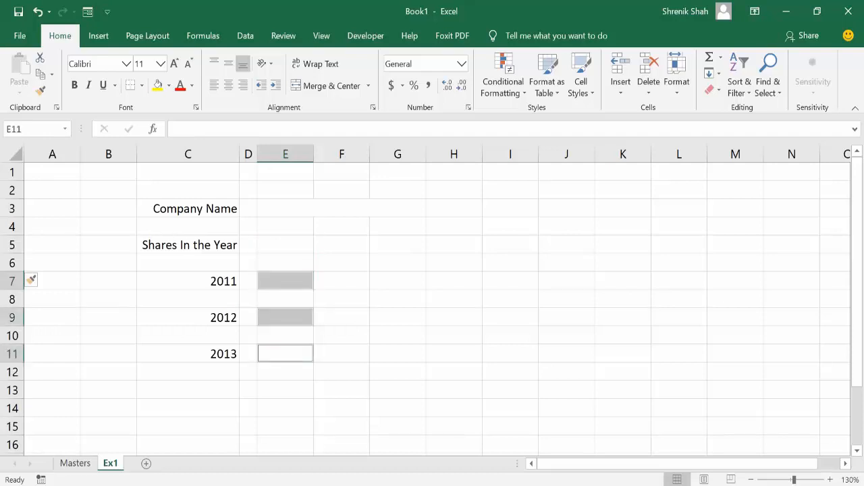
ctrl+click(295, 208)
click(141, 85)
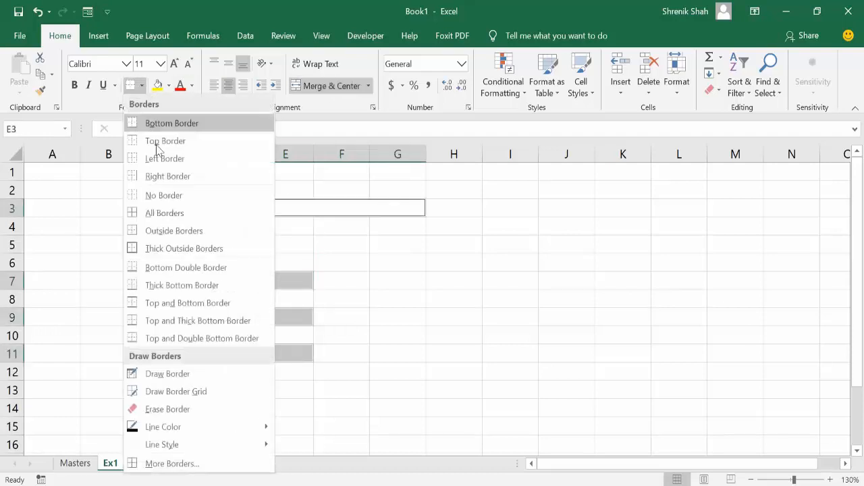
click(178, 230)
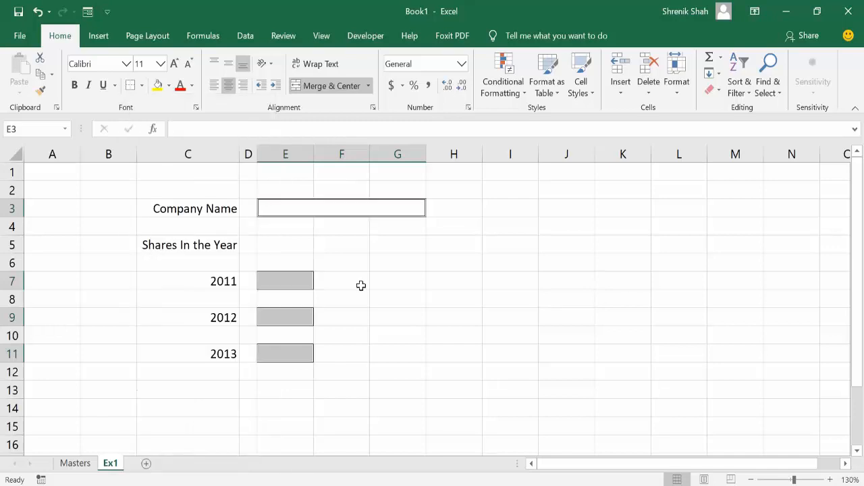
click(361, 285)
Step: Fill the merged cell E3 with light gold and enter Wipro as the company name
click(281, 202)
click(169, 85)
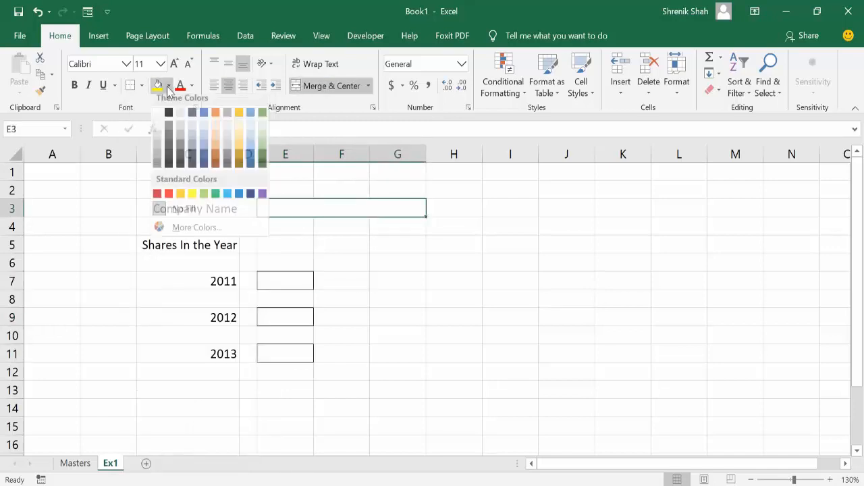
click(238, 142)
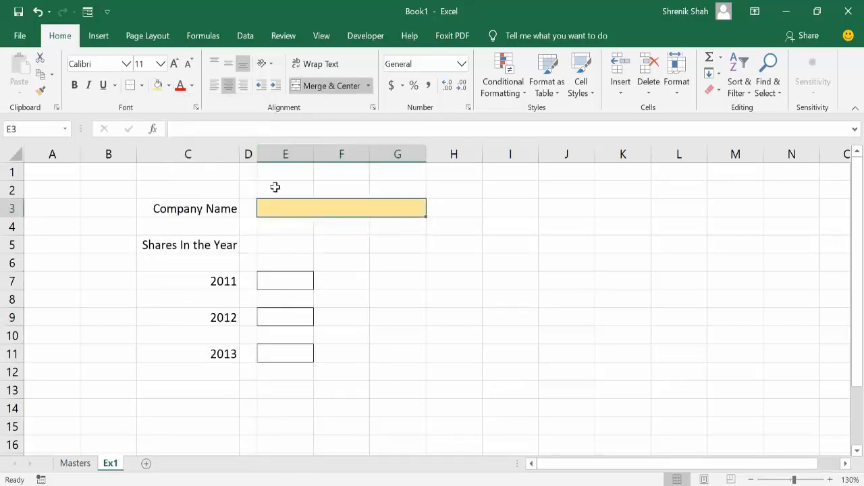
text(Wipro)
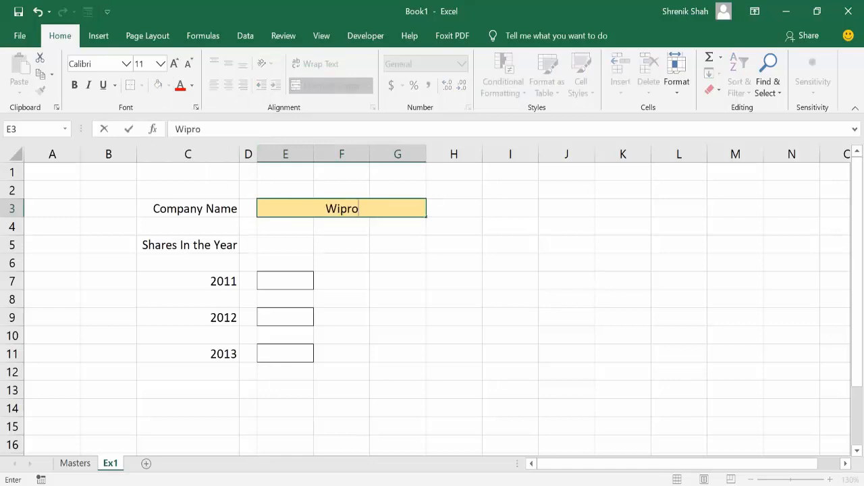
key(Return)
click(284, 278)
click(280, 316)
ctrl+click(277, 351)
click(278, 283)
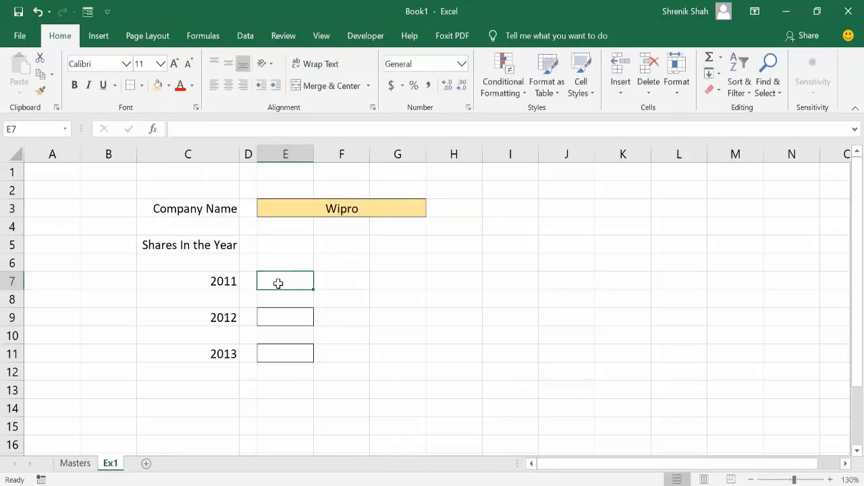
Step: Apply thick outside borders around the range B2:H12 to frame the lookup form
drag(100, 187, 441, 374)
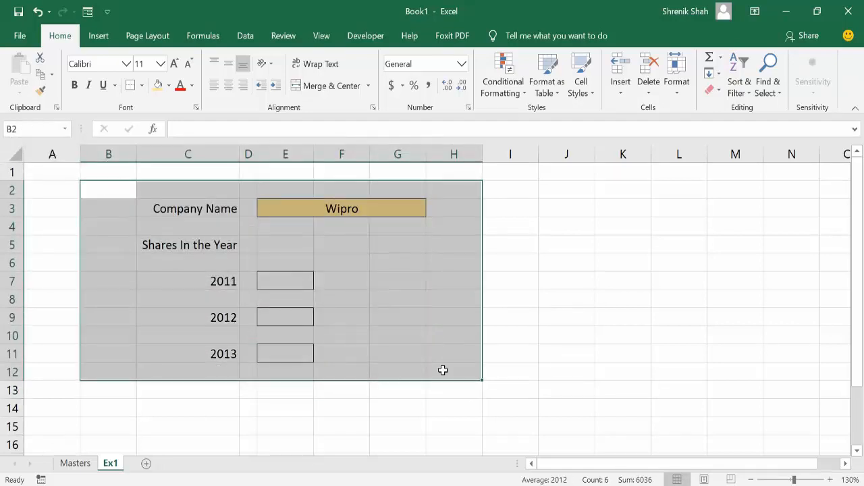
click(141, 86)
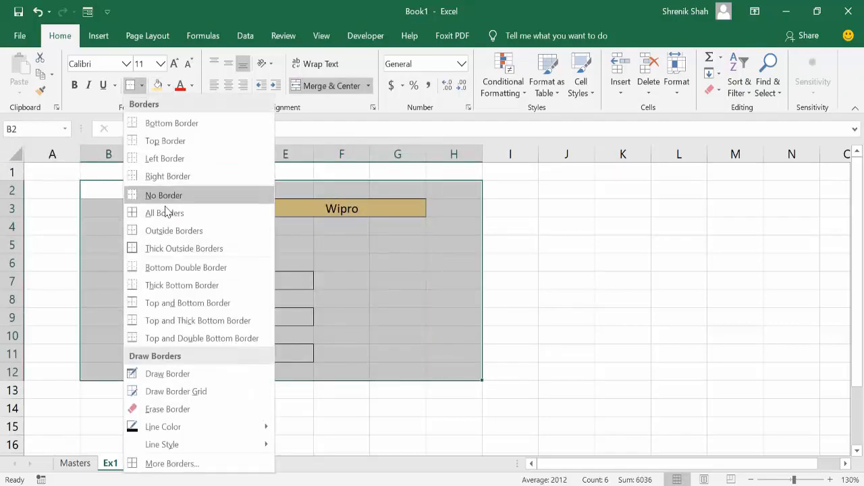
click(173, 247)
click(610, 303)
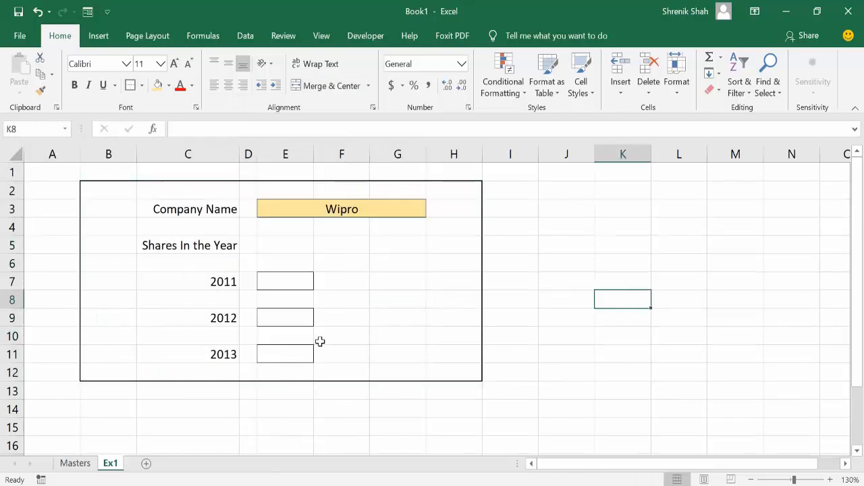
Step: Turn off gridlines on the Ex1 worksheet
click(322, 37)
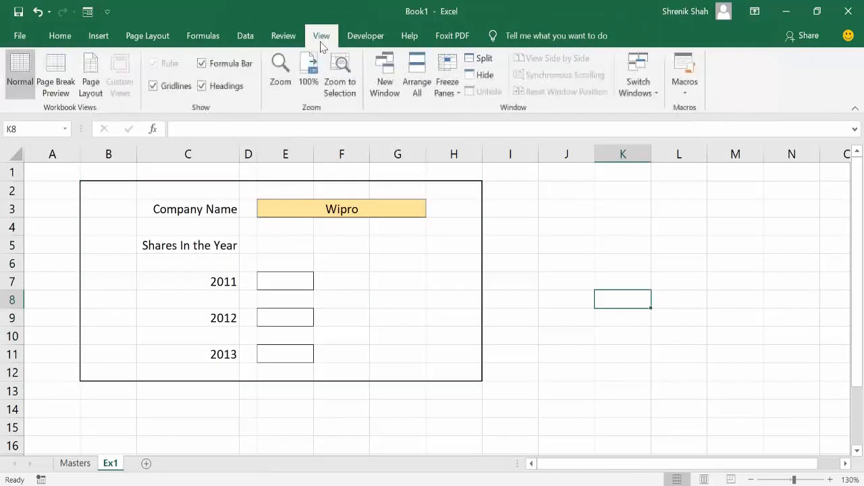
click(152, 86)
click(270, 247)
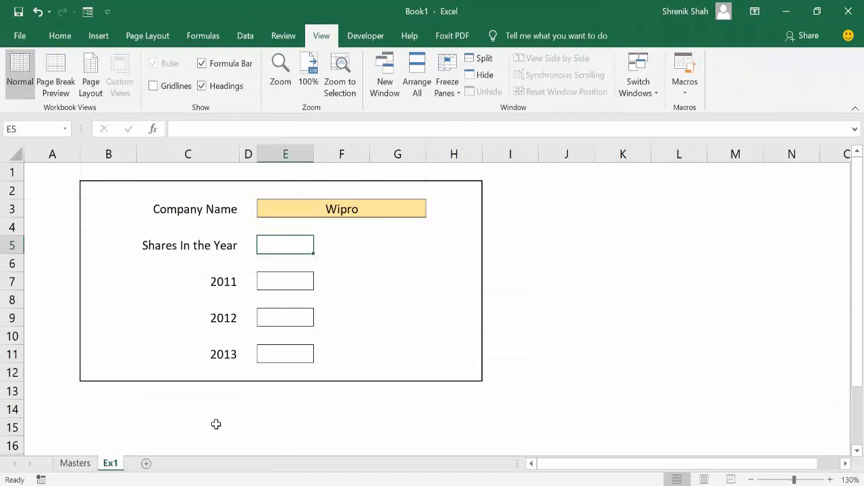
Step: Examine the companies and their 2011, 2012 and 2013 values in the Masters table against the Ex1 form
click(75, 463)
drag(100, 234, 129, 309)
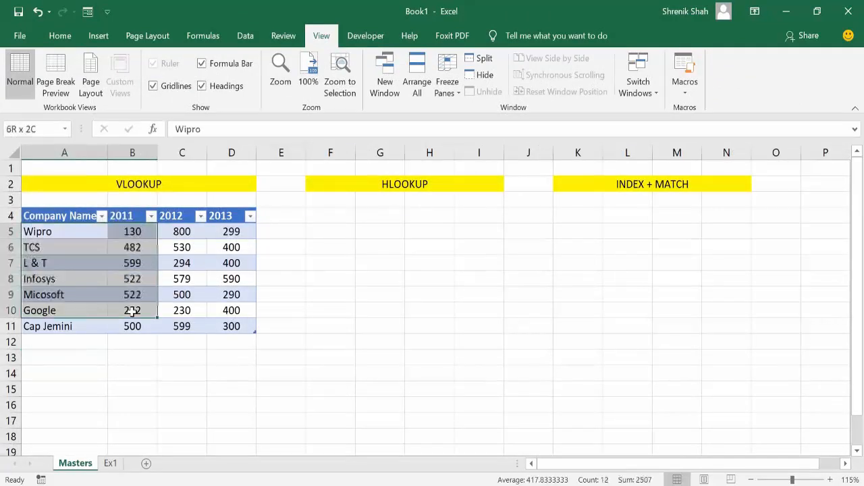
click(241, 346)
click(110, 464)
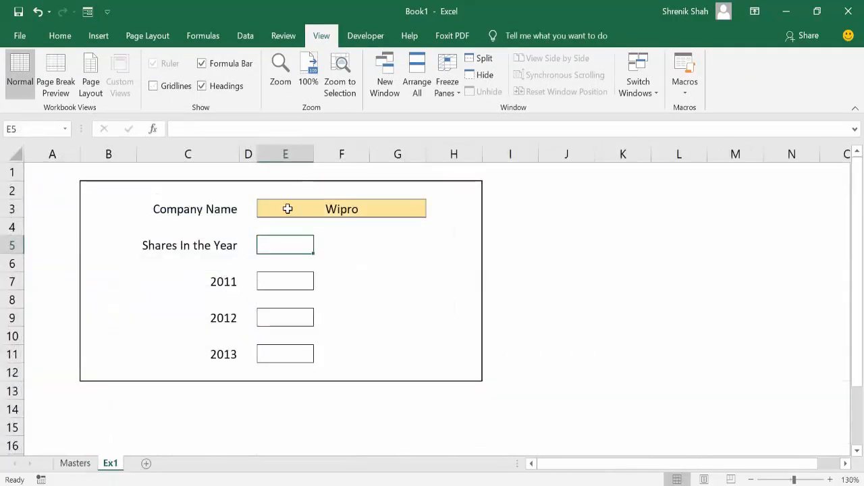
click(285, 209)
click(75, 464)
drag(72, 231, 179, 324)
click(232, 279)
drag(129, 228, 132, 328)
drag(179, 262, 177, 326)
drag(231, 232, 230, 327)
click(162, 279)
Step: Center the year headers in cells B4:D4 of the Masters table horizontally and vertically
drag(125, 215, 245, 215)
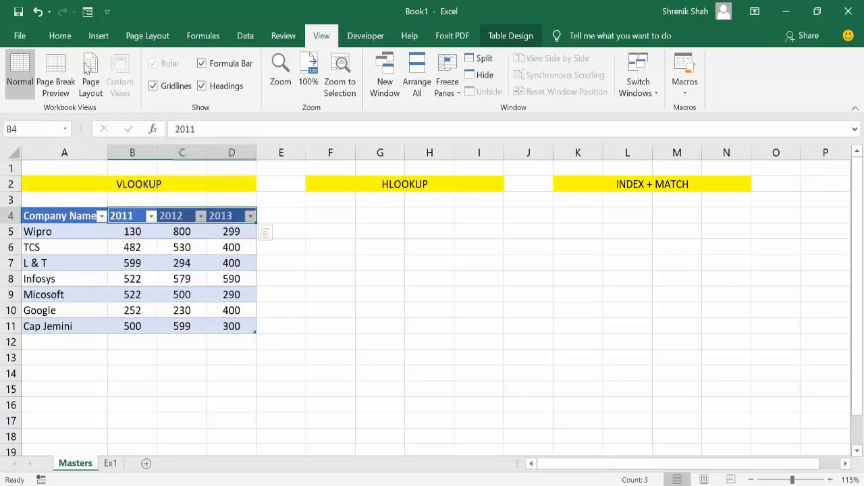
click(60, 36)
click(243, 85)
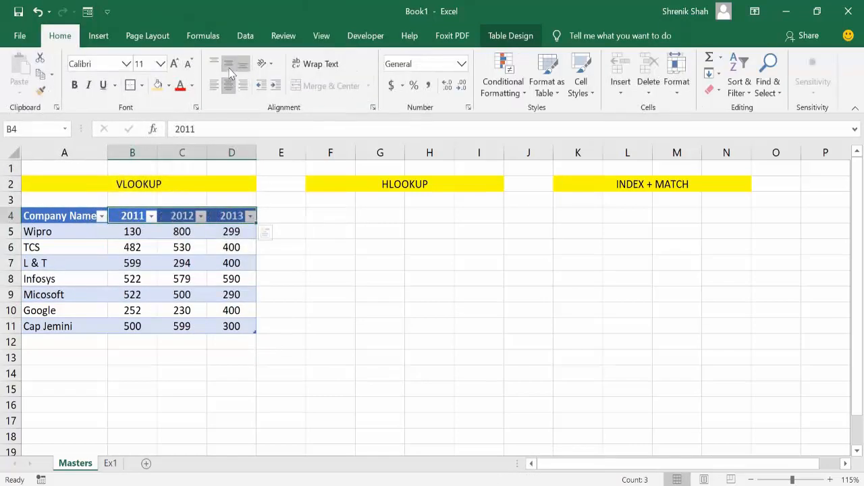
click(179, 300)
Step: On the Ex1 sheet, enter =VLOOKUP(E3,CompanyData[[Company Name]:[2011]],2) in cell E7 for the 2011 shares
click(110, 463)
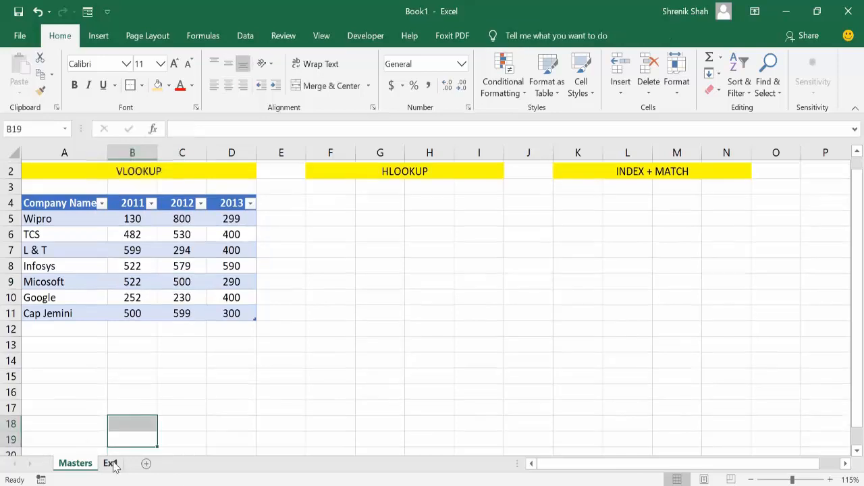
click(283, 280)
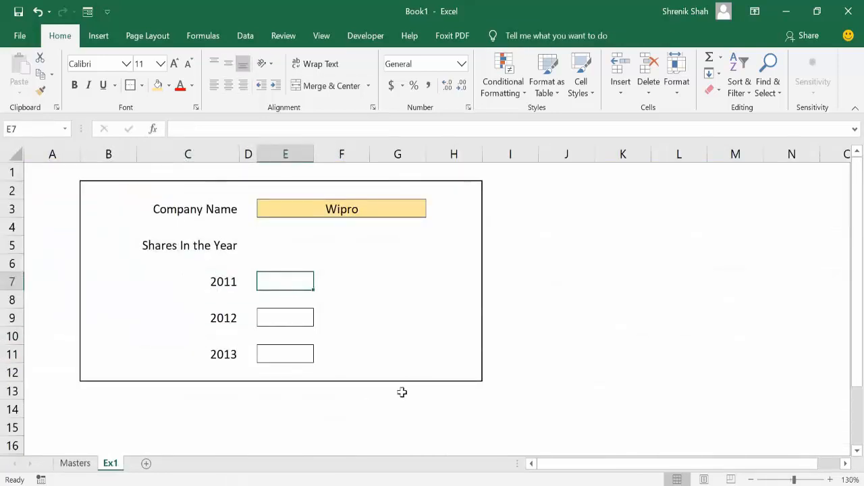
text(=)
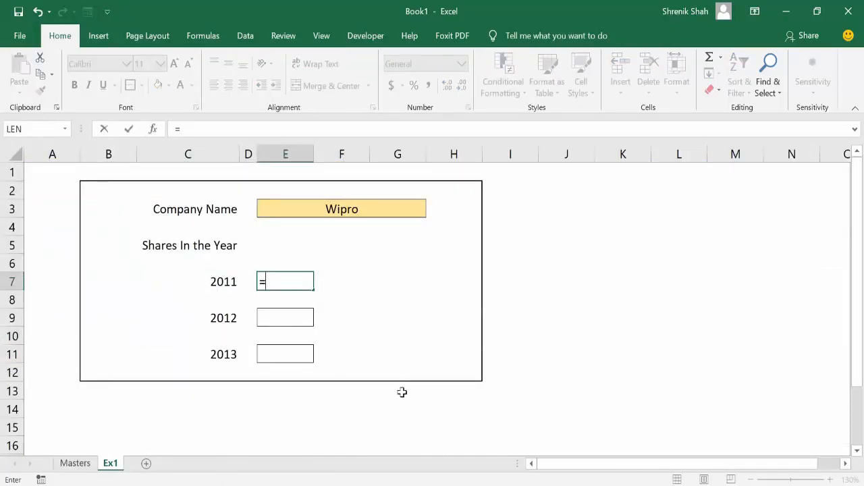
text(VLOO)
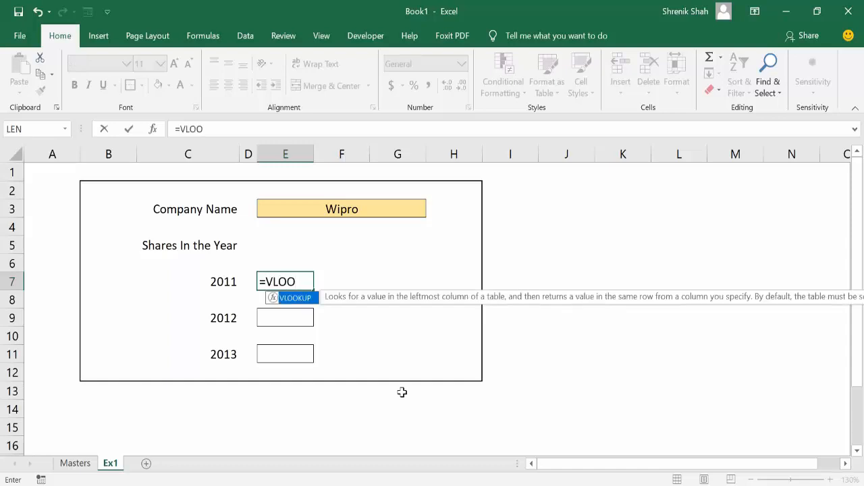
key(Tab)
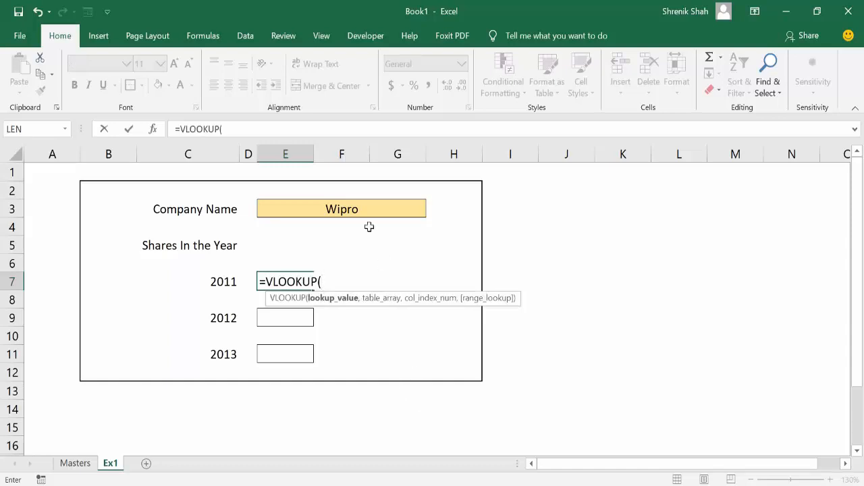
click(357, 206)
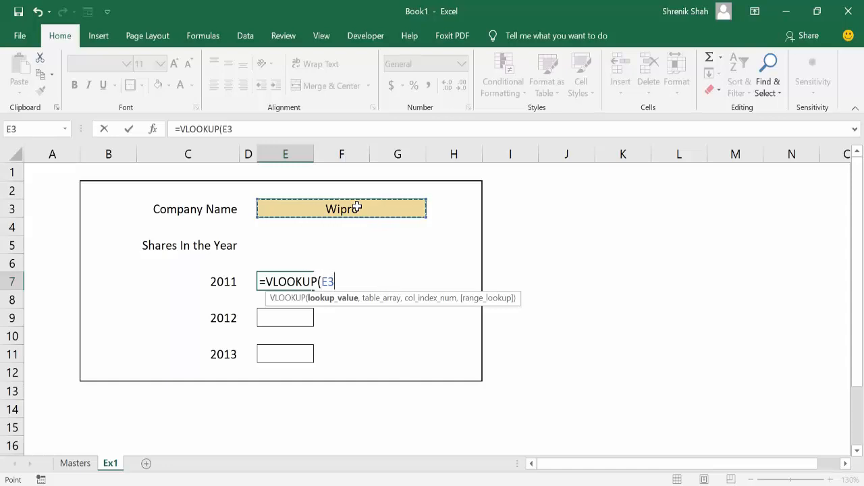
text(,)
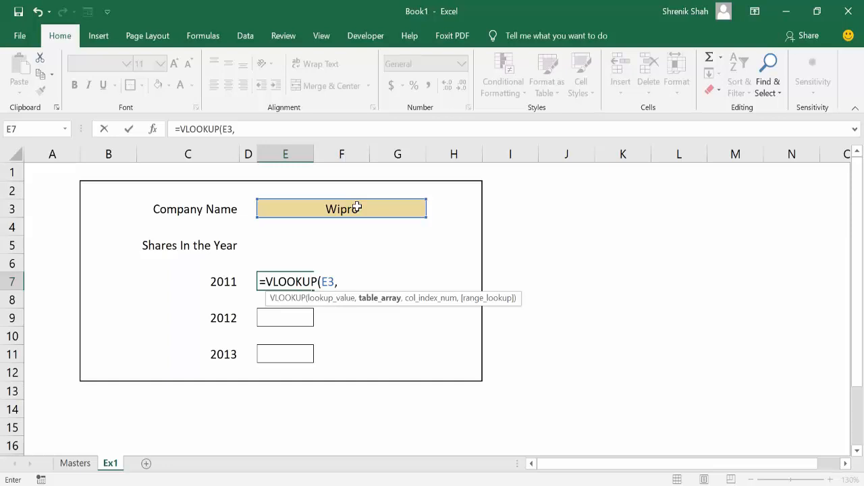
text(Compa)
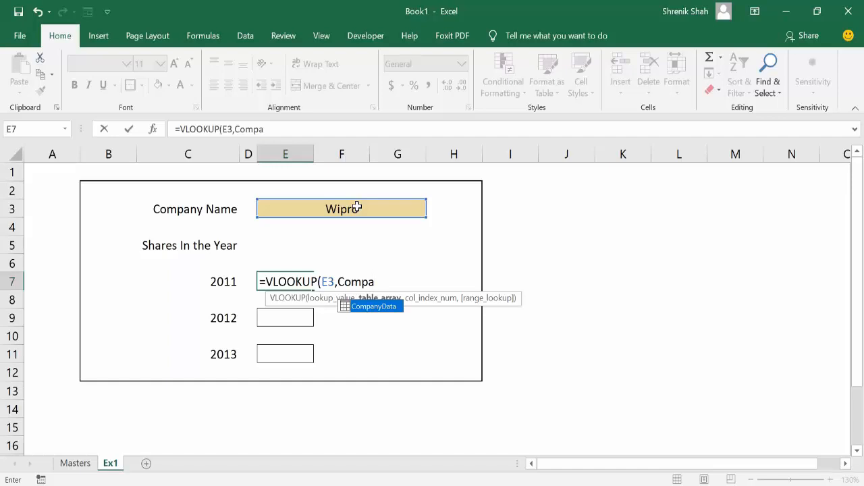
key(Tab)
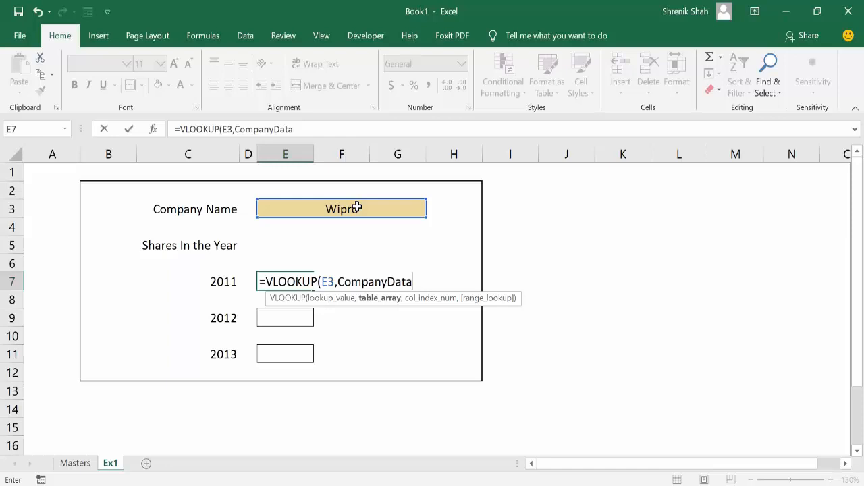
text([[)
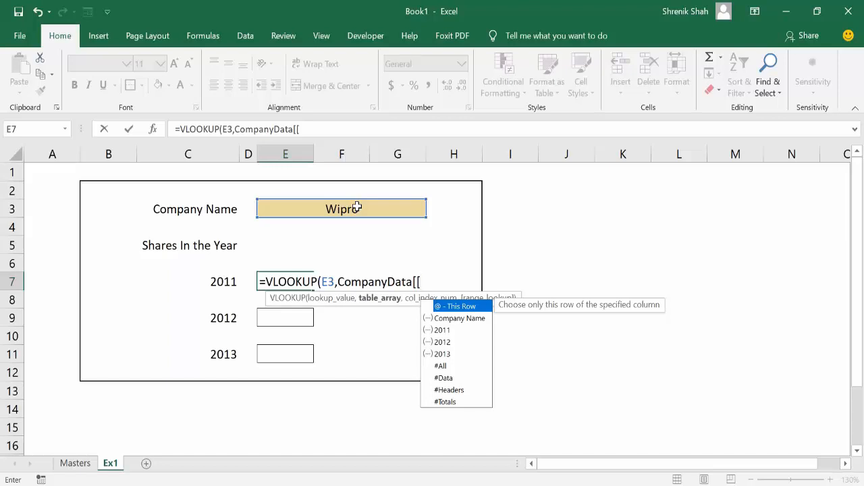
text(co)
key(Tab)
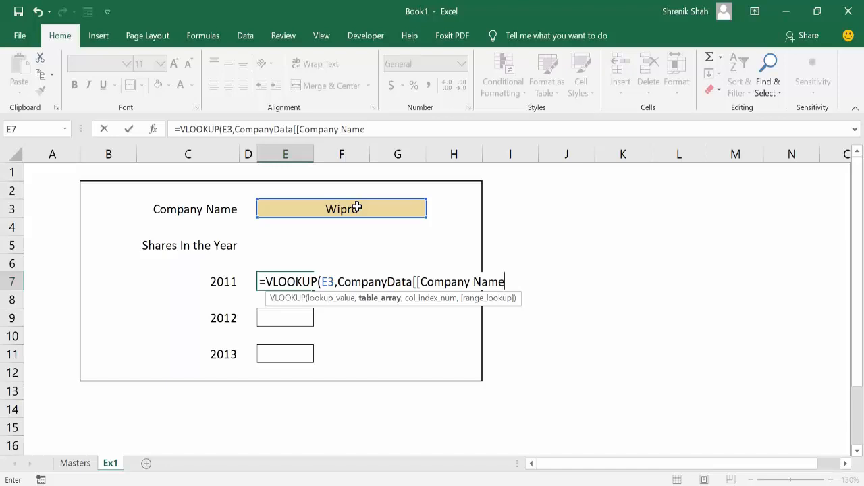
text(])
text(:[)
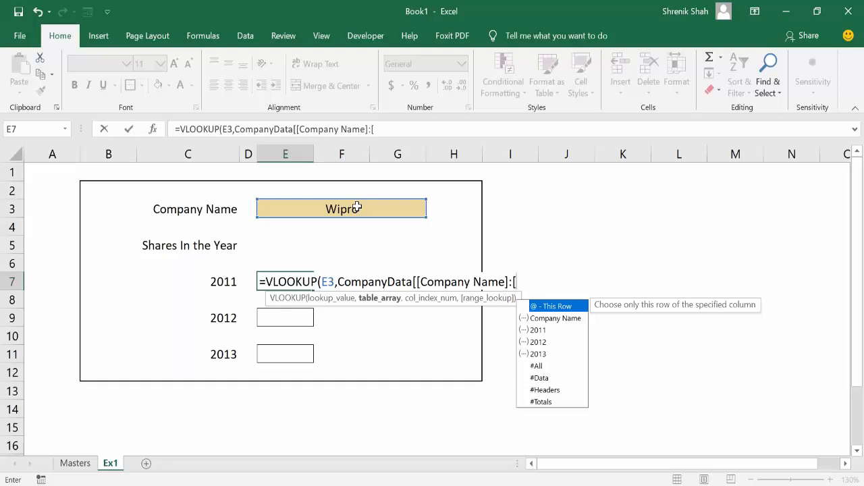
text(2011)
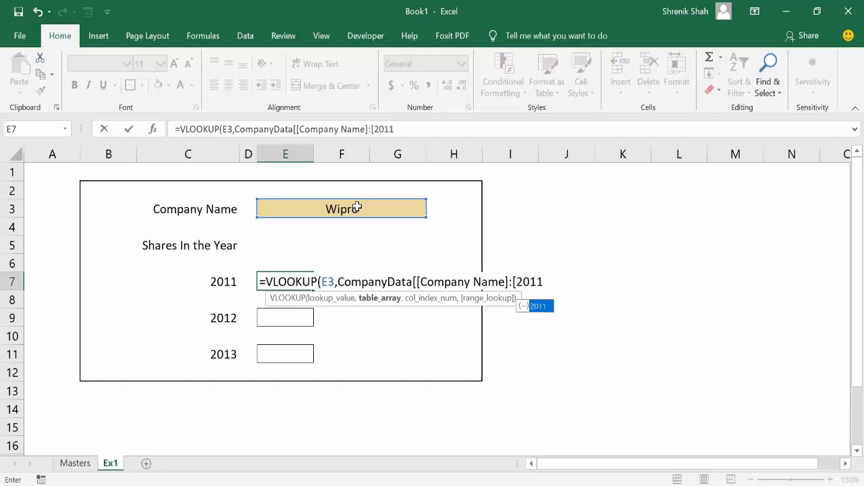
text(]])
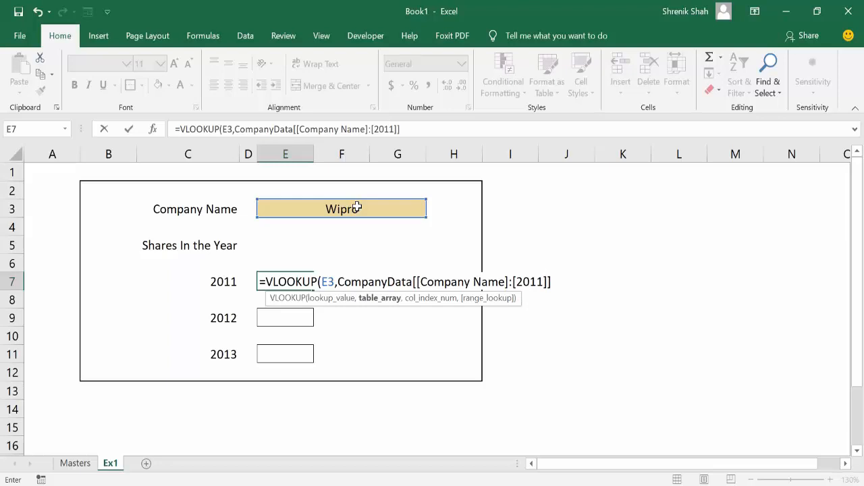
text(,)
text(2)
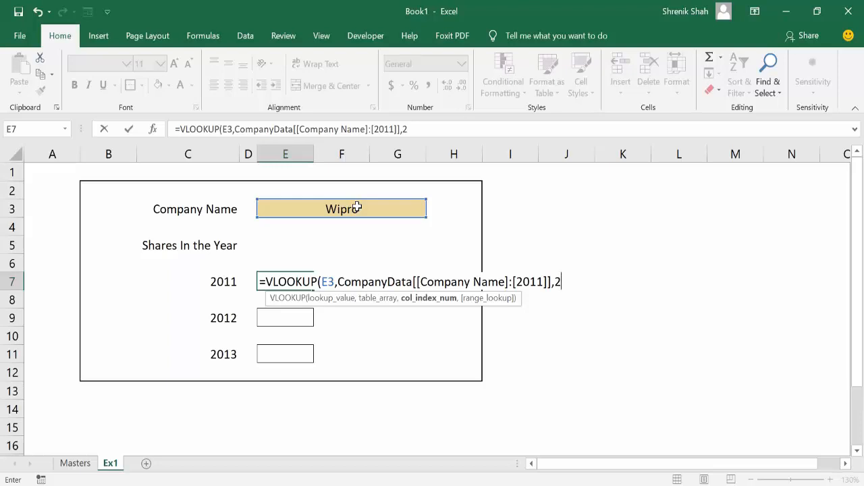
text())
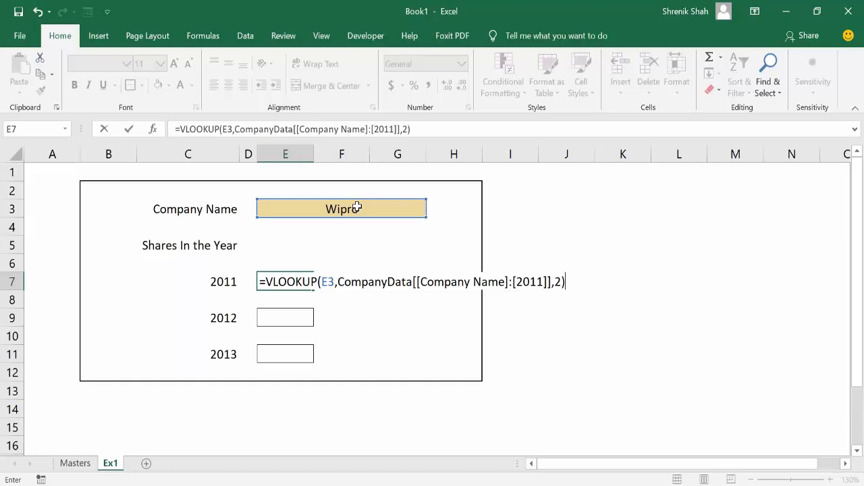
key(ctrl+Return)
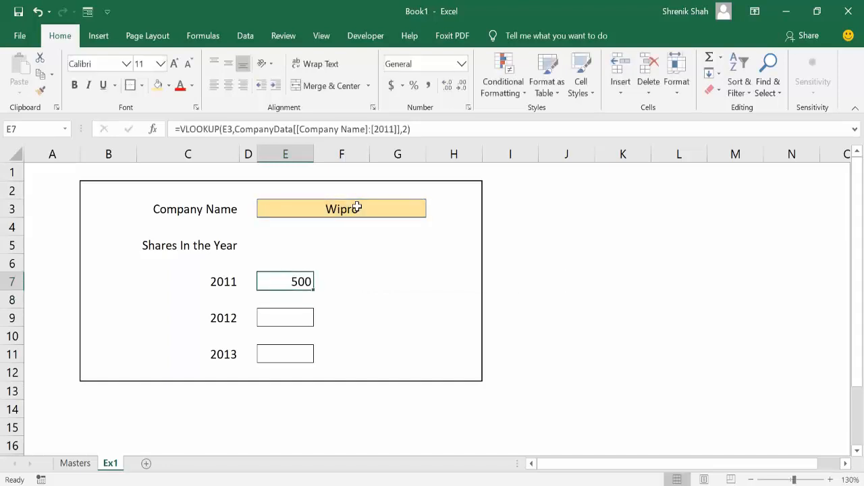
Step: Enter =VLOOKUP(E3,CompanyData[[Company Name]:[2012]],3,FALSE) in cell E9 for the 2012 shares
key(Down)
key(Down)
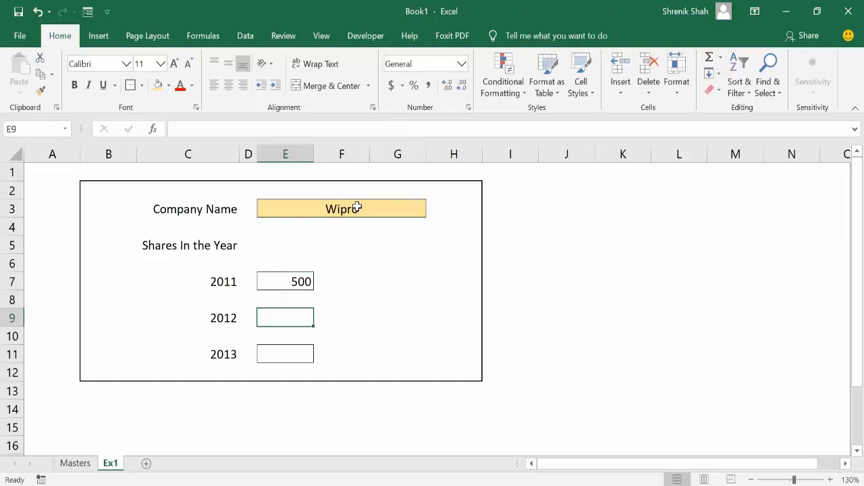
text(=VLOOKUP()
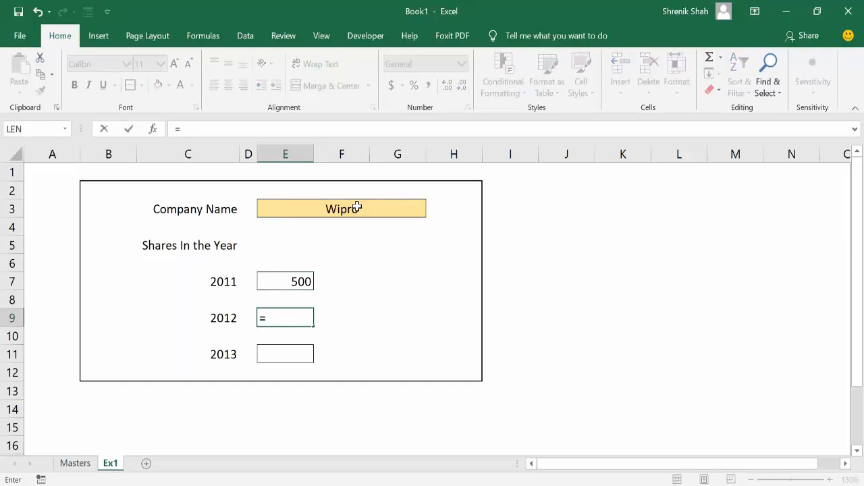
key(Up)
key(Up)
key(Up)
key(Up)
key(Up)
key(Up)
text(,Comp)
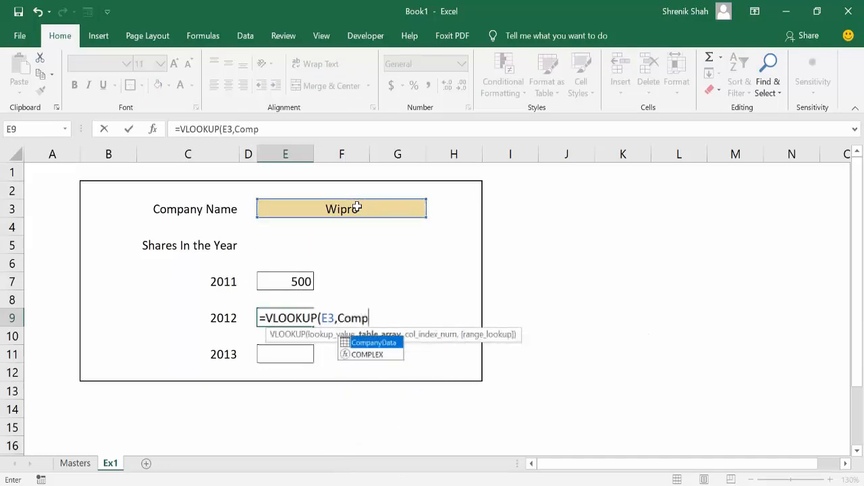
text(anyData[[)
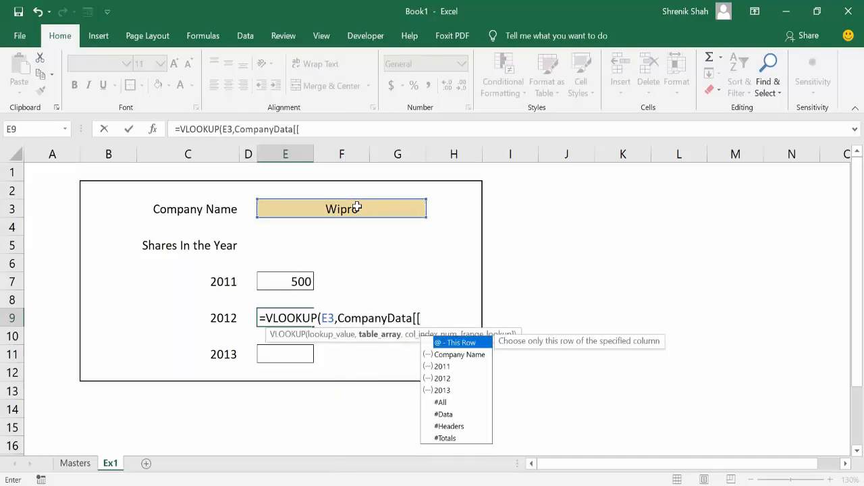
key(Down)
key(Tab)
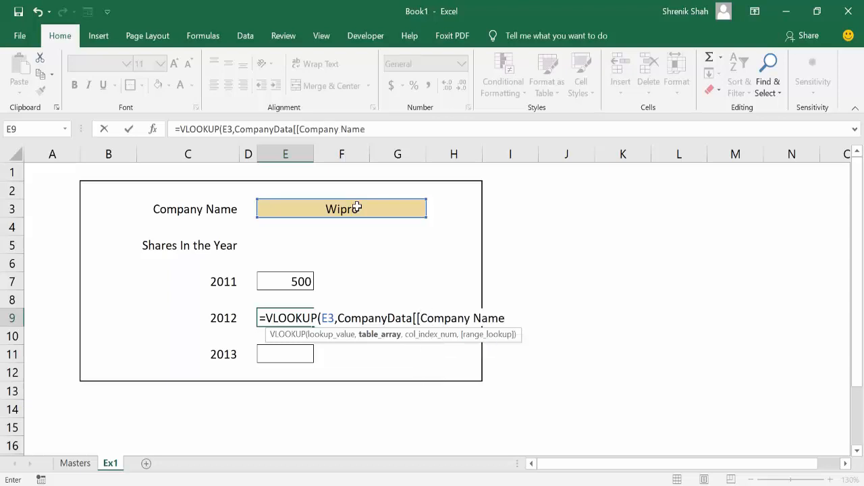
text(]:[20)
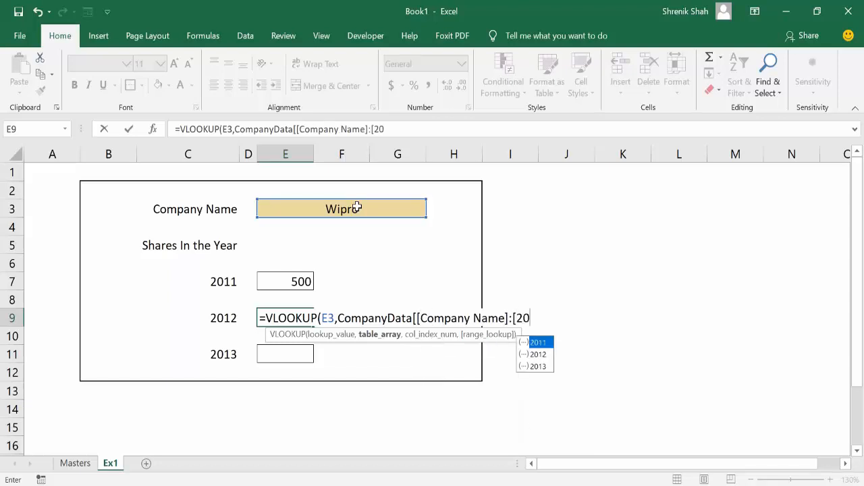
text(12])
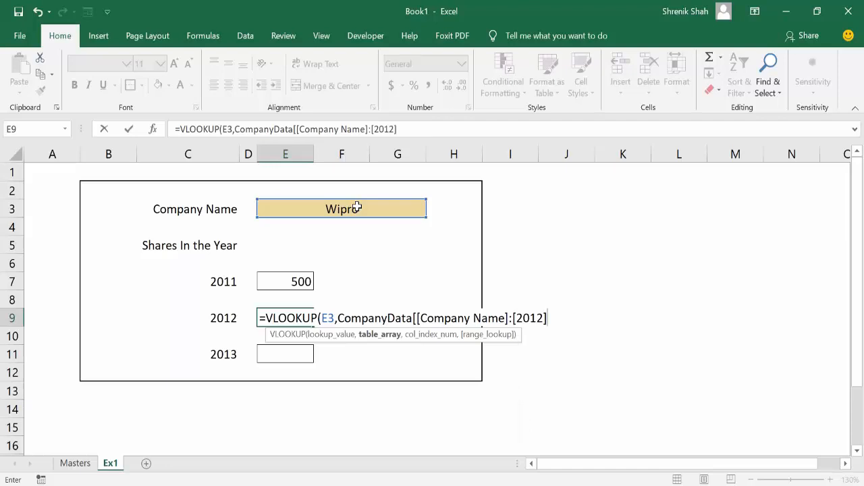
text(],)
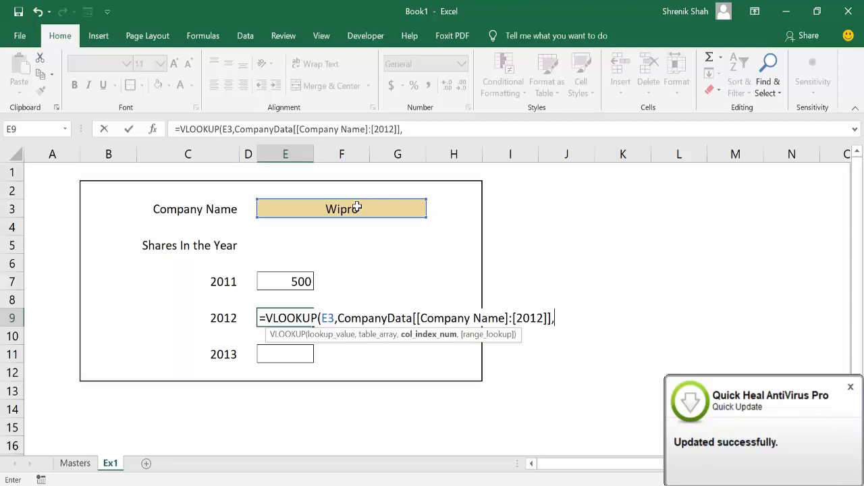
text(3,FA)
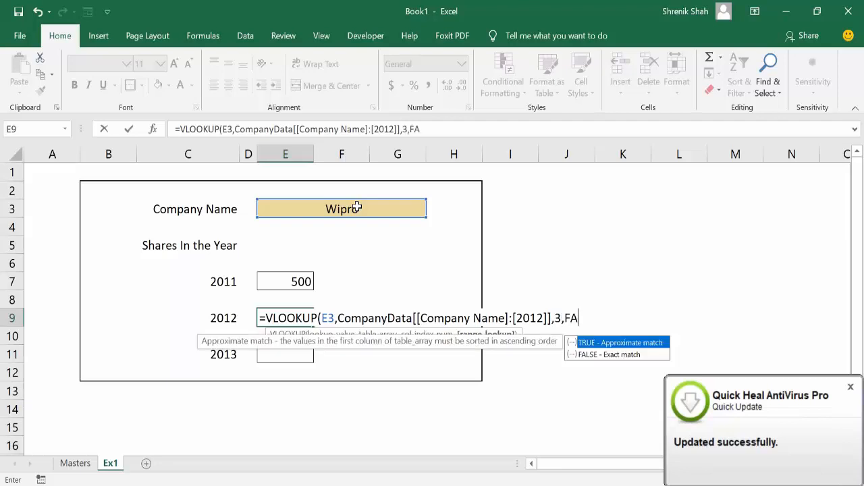
text(LSE))
key(Return)
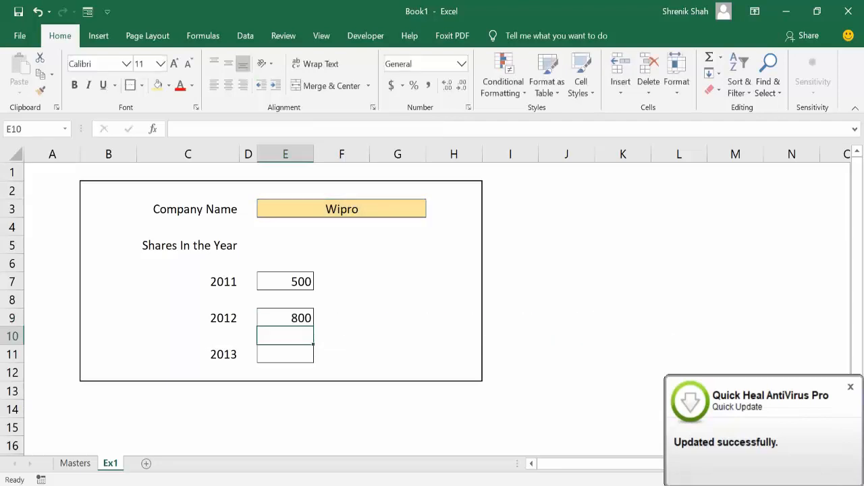
Step: Enter =VLOOKUP(E3,CompanyData[[Company Name]:[2013]],4,FALSE) in cell E11 for the 2013 shares
key(Down)
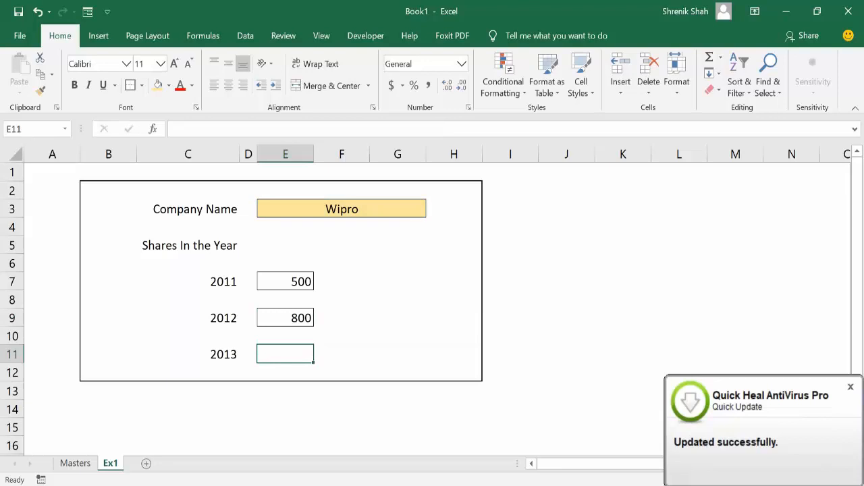
text(=VLo)
key(Tab)
key(Up)
key(Up)
key(Up)
key(Up)
key(Up)
key(Up)
key(Up)
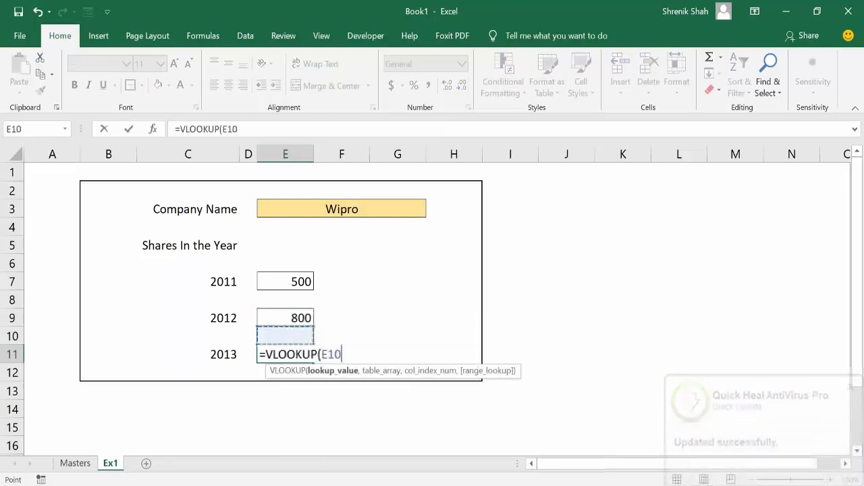
key(Up)
text(,COmp)
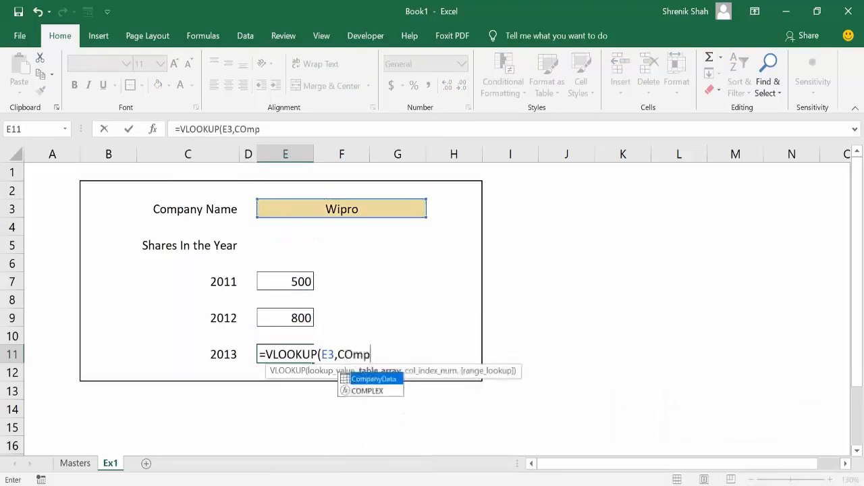
key(Tab)
text([[co)
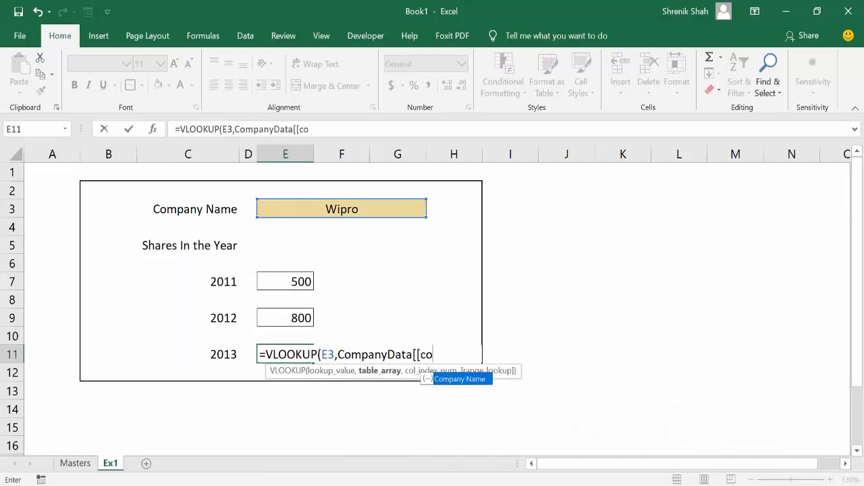
key(Tab)
text(]:[2013)
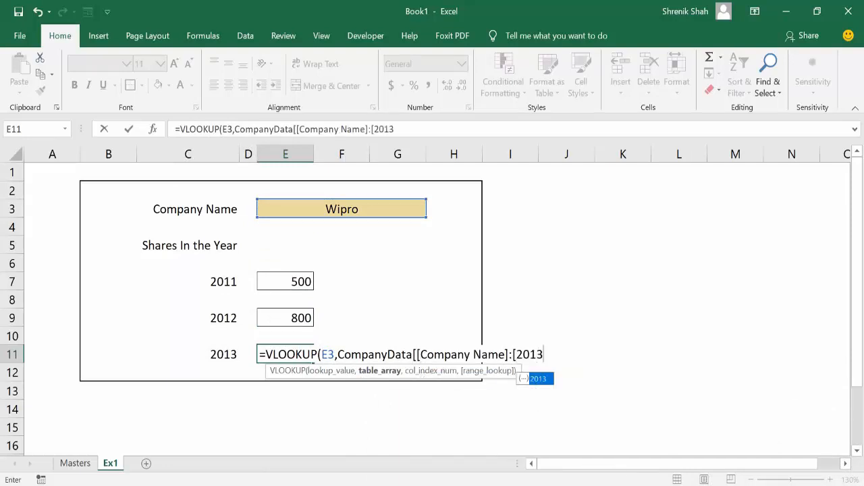
text(]])
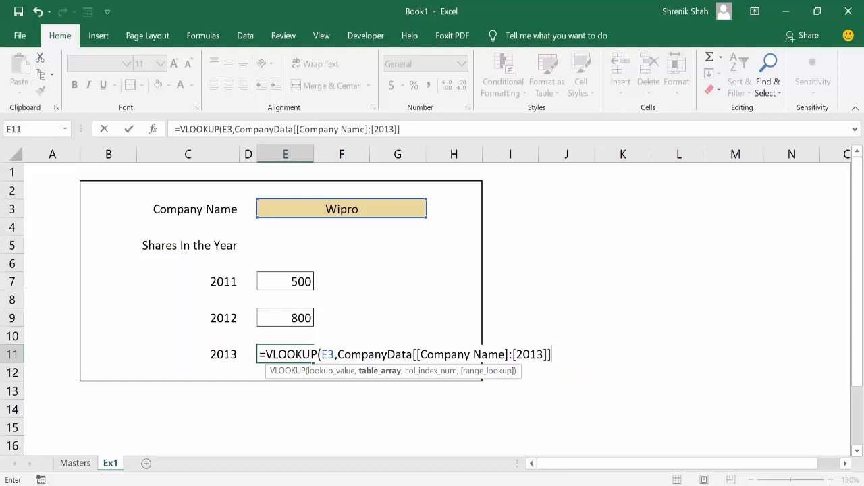
text(,4,FALSE))
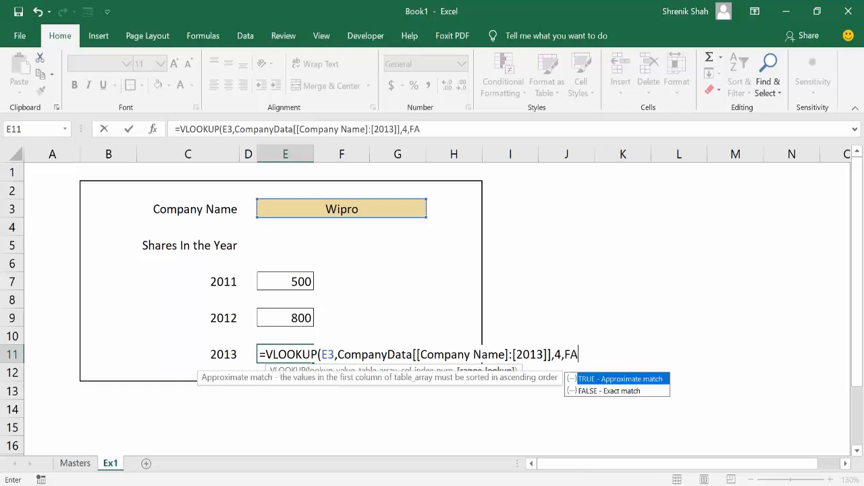
key(Return)
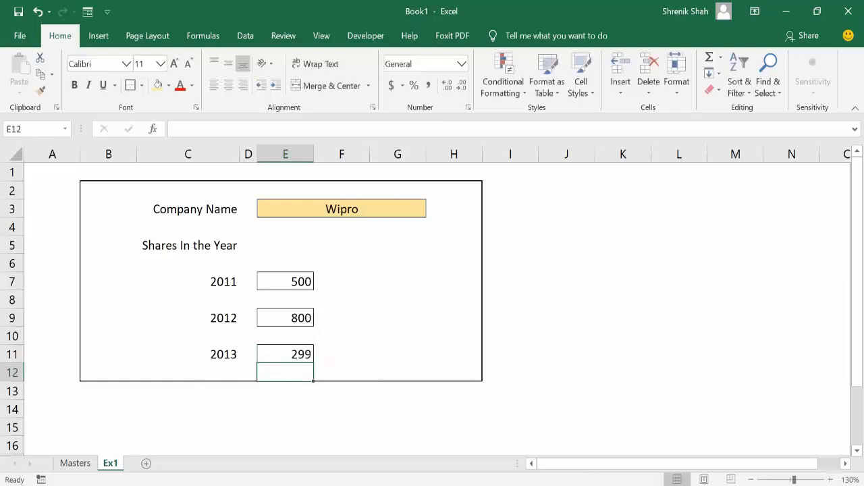
Step: Test the lookup form on Ex1 by entering TCS and Infosys one after the other as the company name in E3
click(337, 209)
text(TCS)
key(Return)
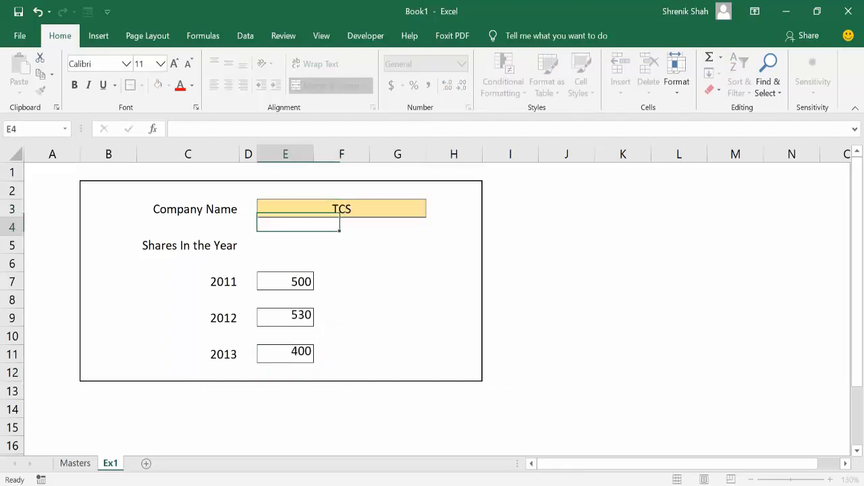
key(Up)
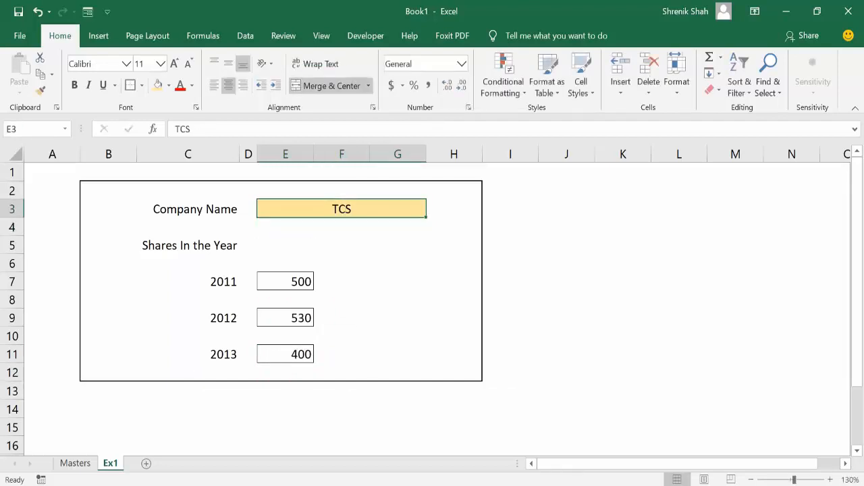
text(Infosys)
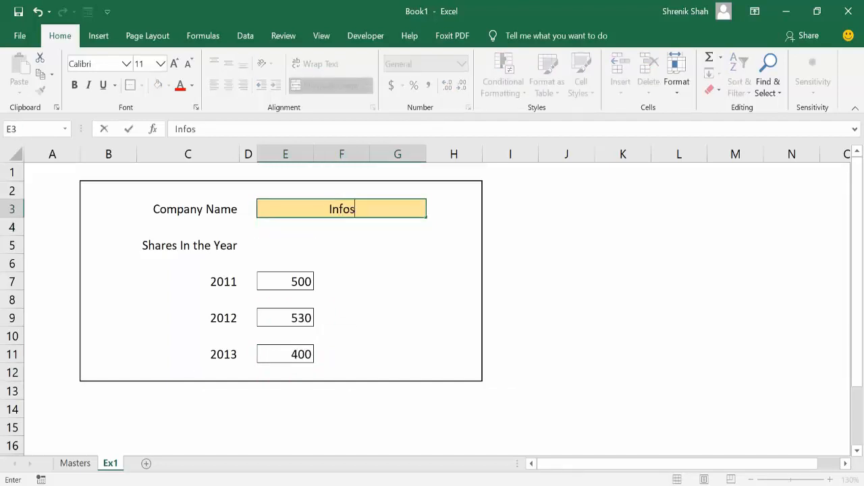
key(Return)
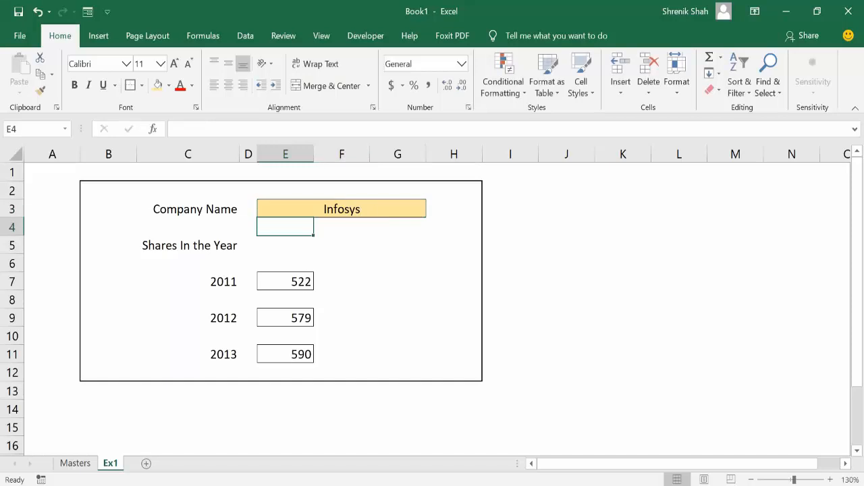
Step: Set the company name in E3 to TalentBerg to test the lookups with an unlisted company
key(Up)
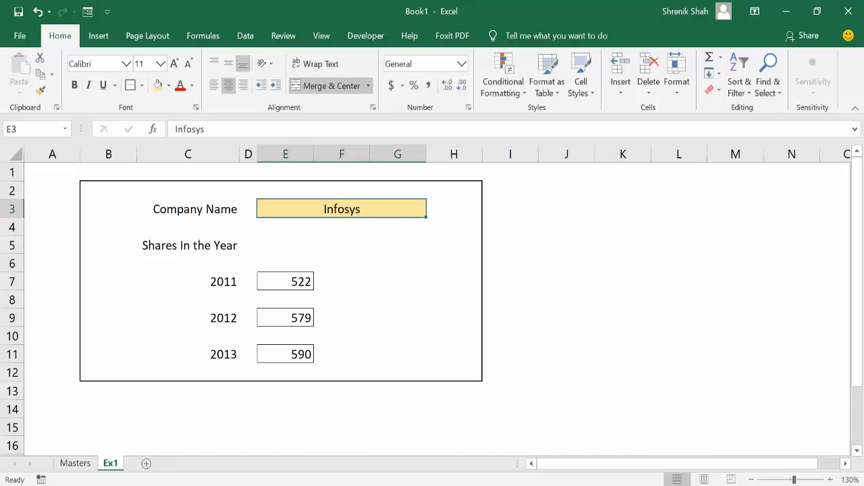
text(Talen)
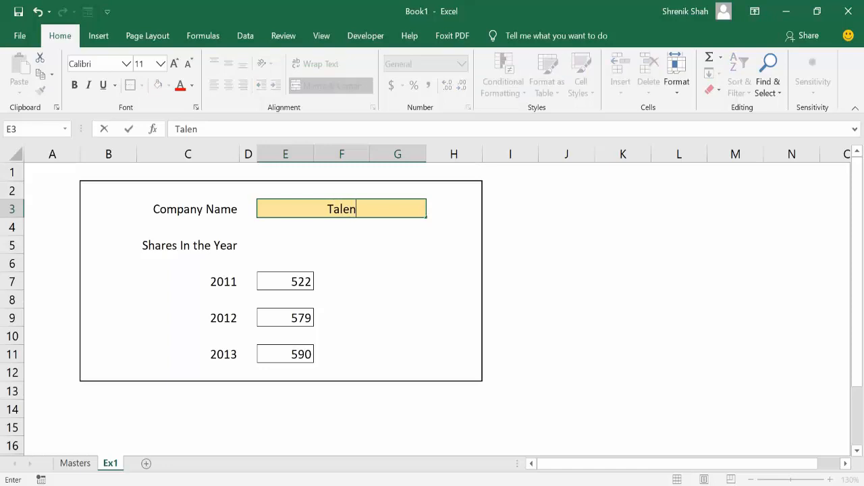
text(tBerg)
key(BackSpace)
text(rg)
key(Return)
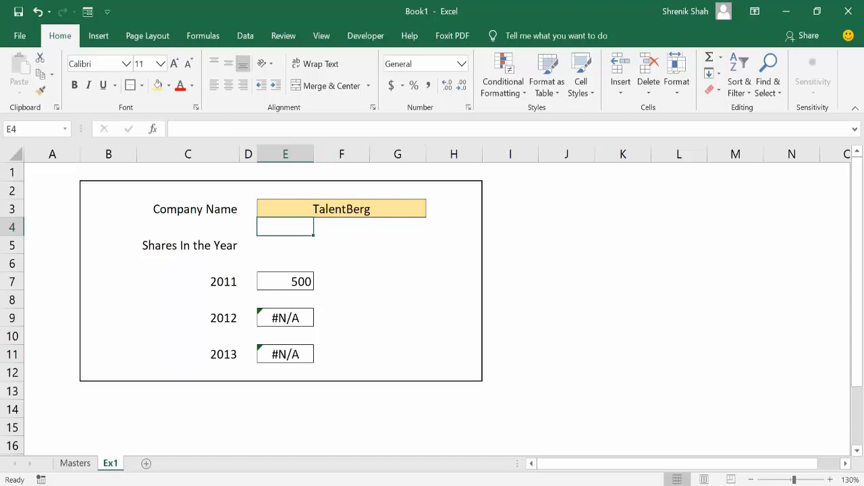
key(Up)
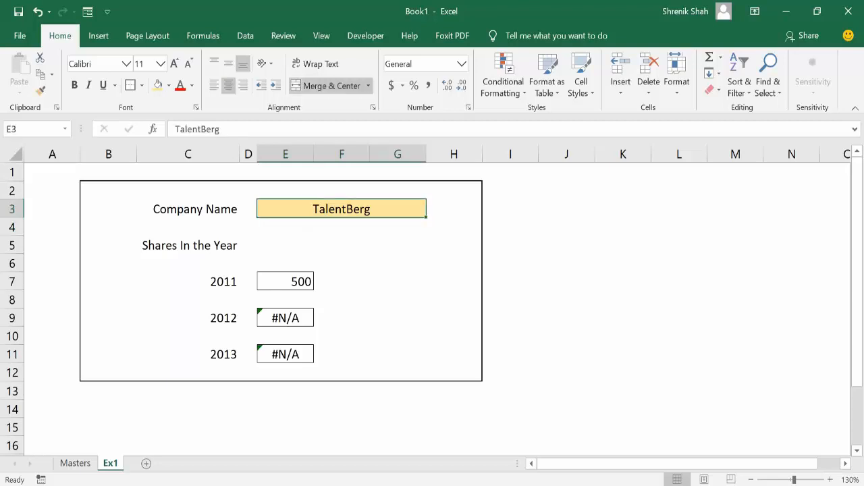
Step: Add FALSE as the range_lookup argument to the 2011 VLOOKUP in E7 for an exact match
click(290, 281)
double_click(295, 281)
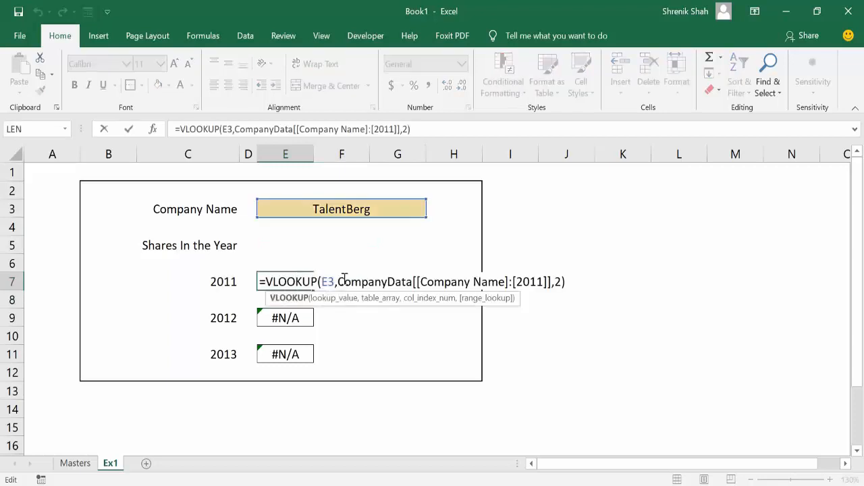
click(562, 281)
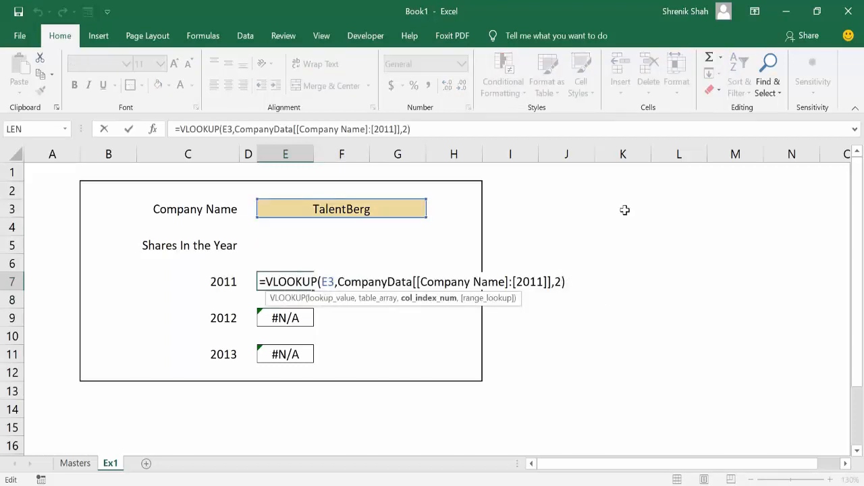
text(,FALSE)
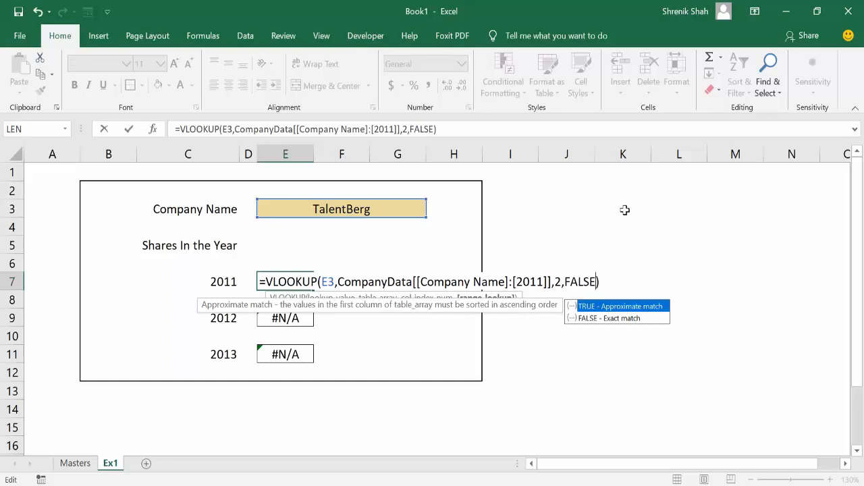
key(Return)
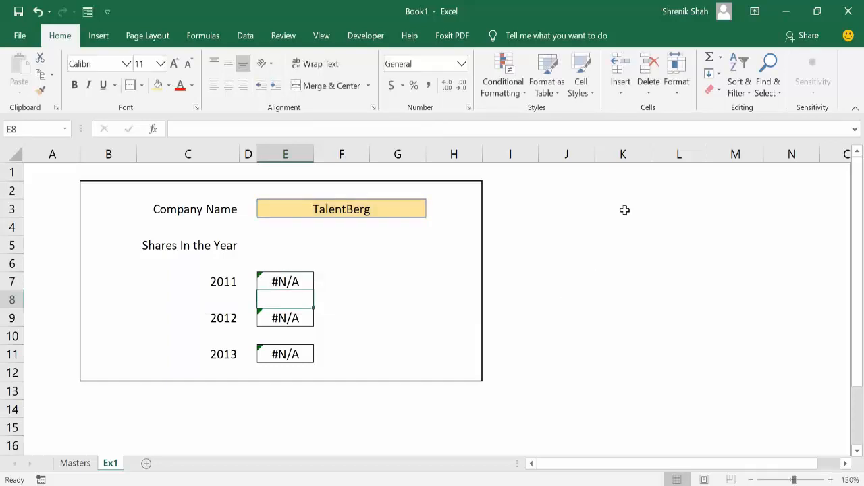
key(Up)
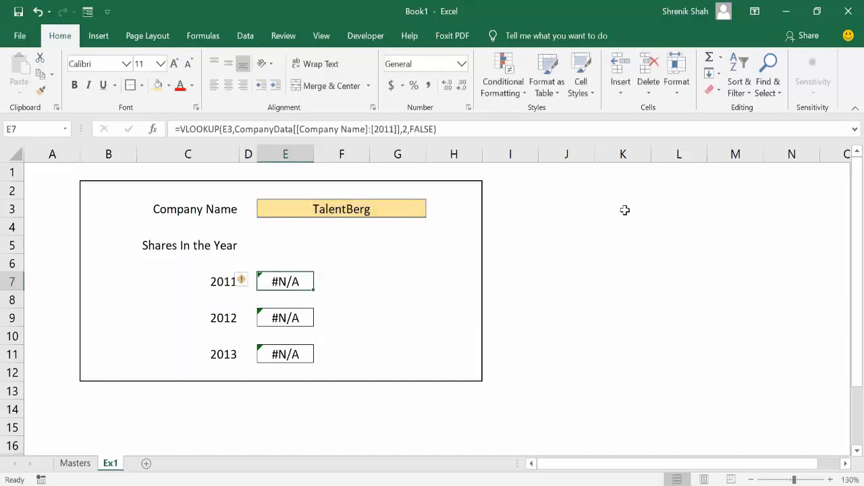
Step: Examine the 2011, 2012 and 2013 lookup formulas in cells E7, E9 and E11
click(292, 316)
click(297, 354)
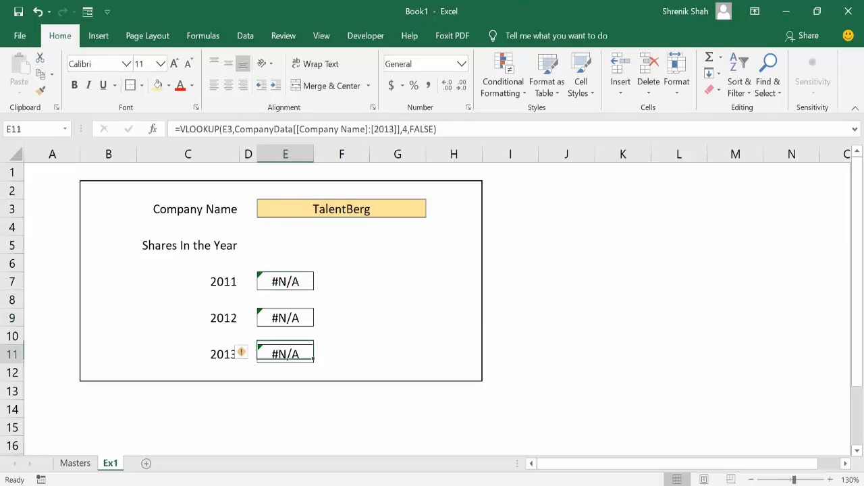
click(278, 279)
click(285, 335)
drag(291, 279, 295, 363)
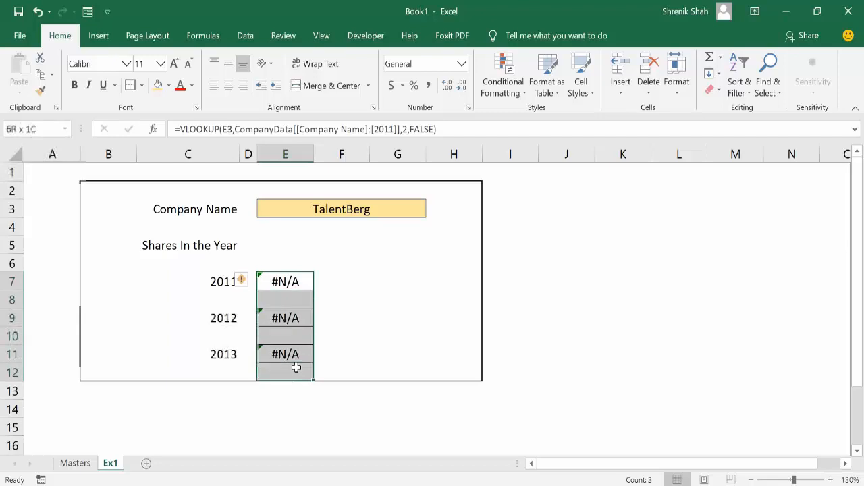
click(333, 335)
click(290, 281)
click(291, 316)
click(290, 356)
click(286, 287)
click(285, 318)
click(285, 353)
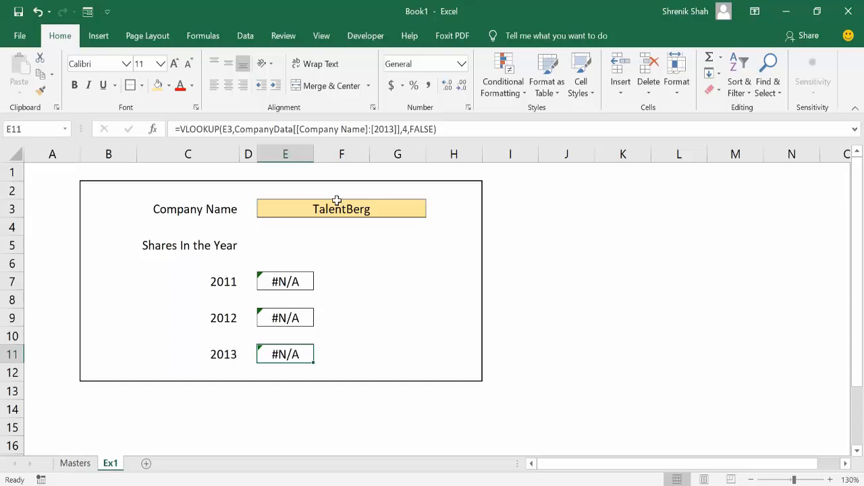
Step: Compare the company name entered in E3 with the company list on the Masters sheet and return to Ex1
click(338, 204)
click(74, 463)
drag(61, 210, 64, 294)
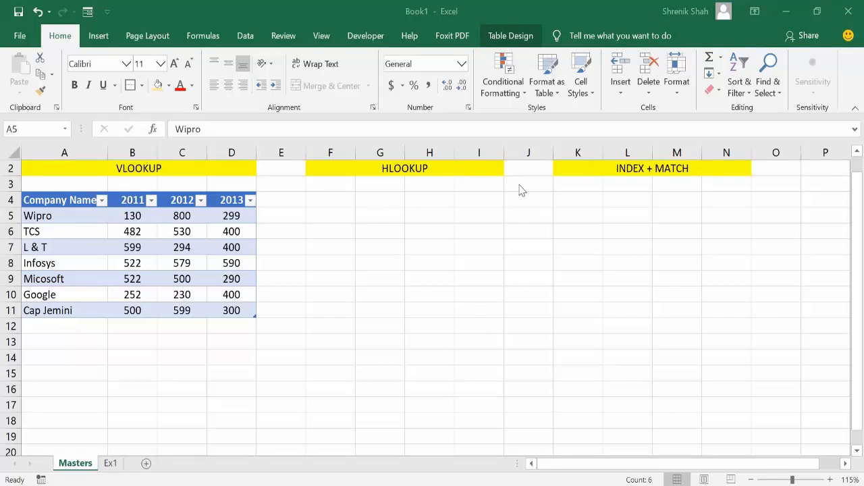
click(110, 464)
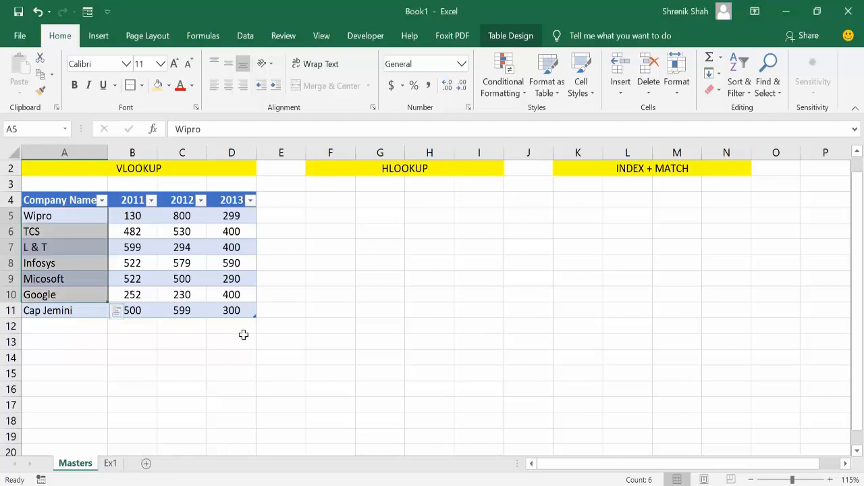
click(339, 243)
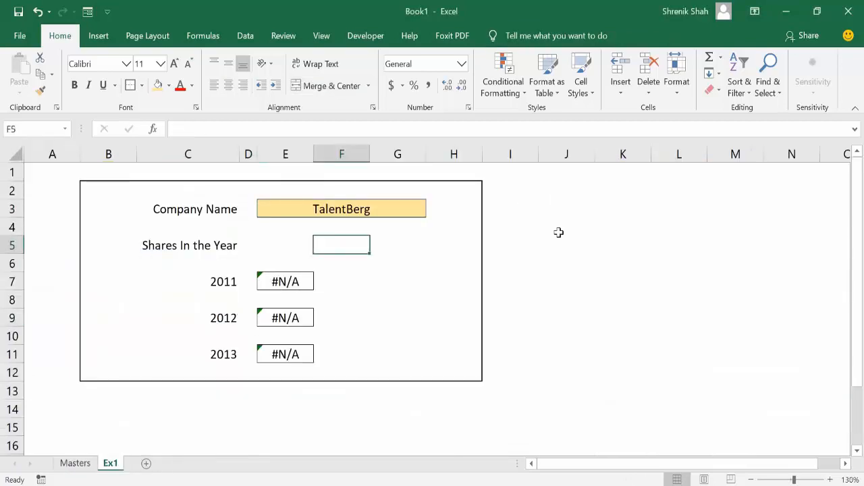
Step: Merge cells J2:M8 on Ex1 into one note box with top-left text alignment
drag(565, 189, 742, 307)
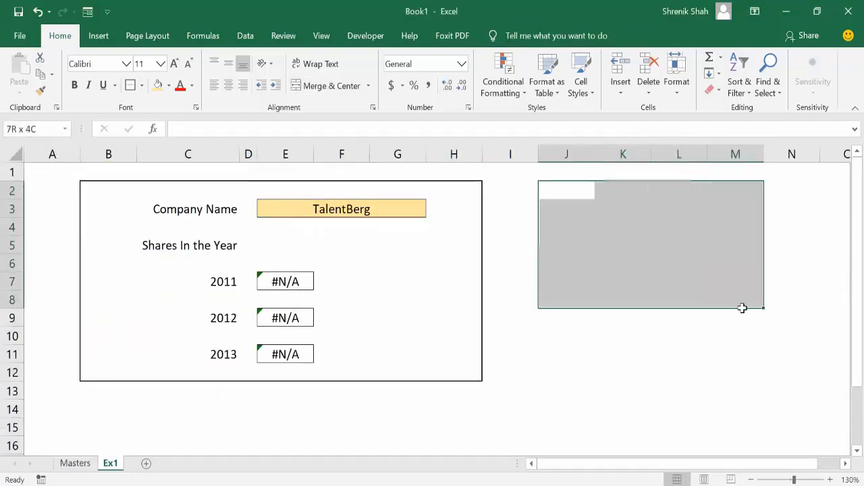
click(353, 94)
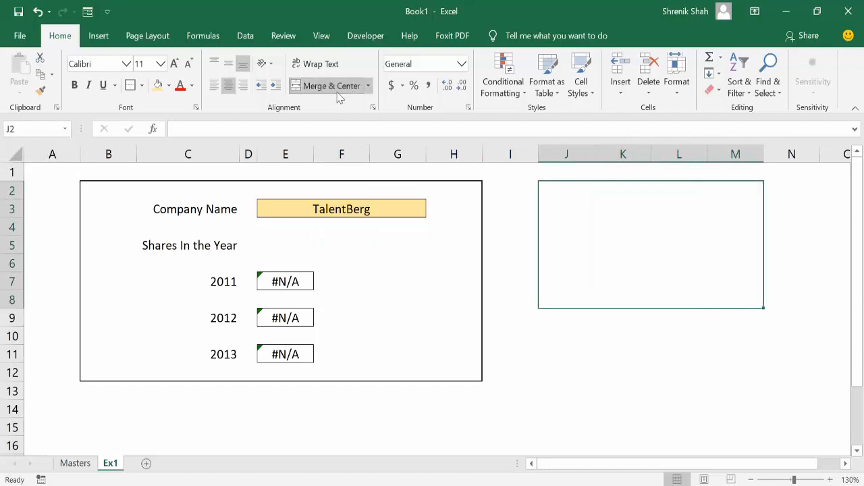
click(214, 63)
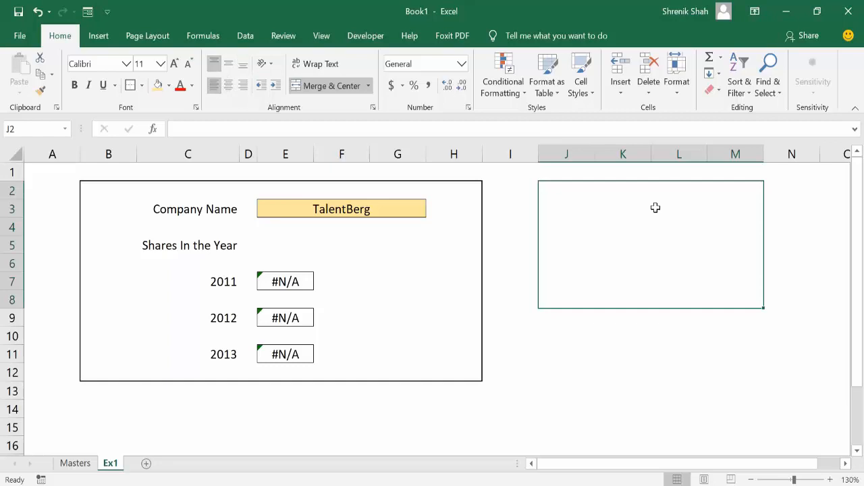
Step: Write "Handle Errors in Excel Functions" as the first line of the merged note box and start a second line
text(Handle E)
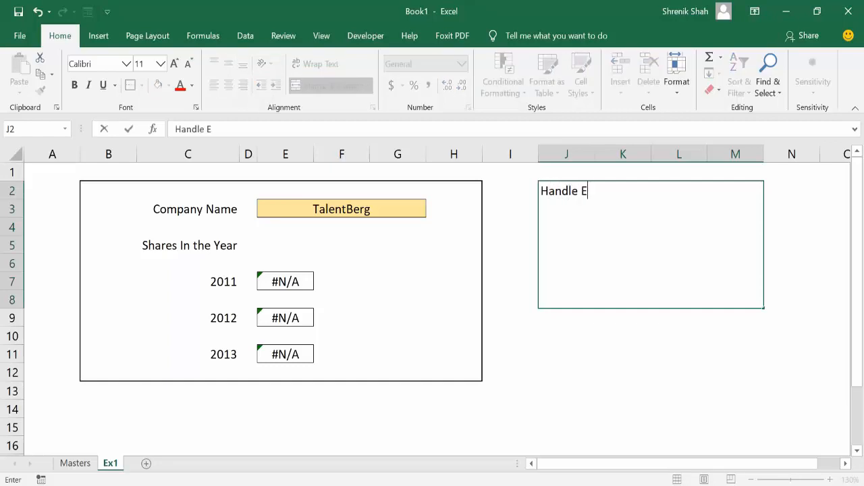
text(rrors in E)
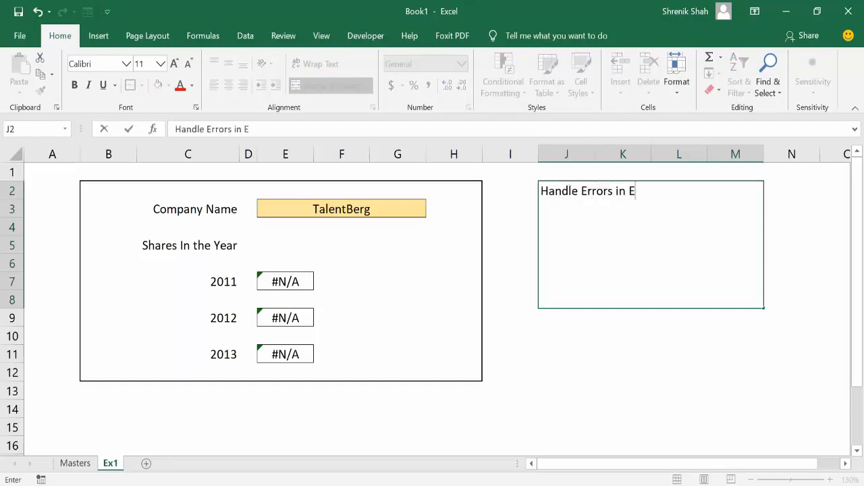
text(xcel Functions)
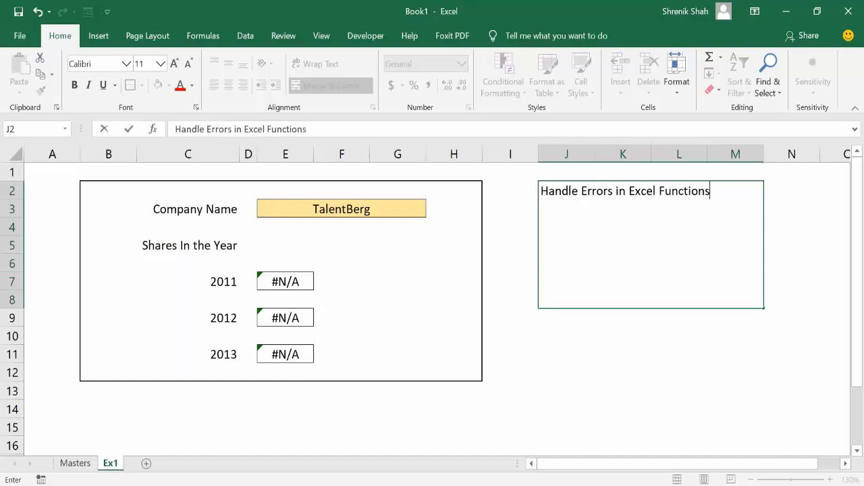
key(alt+Return)
Step: Write the syntax line "=IFERROR( another_function or calc , error msg )" below the note's heading
text(=)
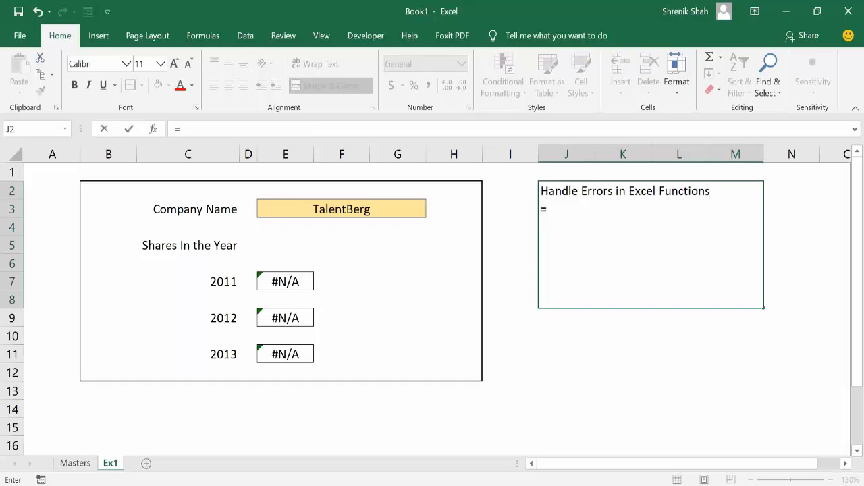
text(IFE)
key(BackSpace)
text(IFEROR)
key(BackSpace)
key(BackSpace)
text(ROR()
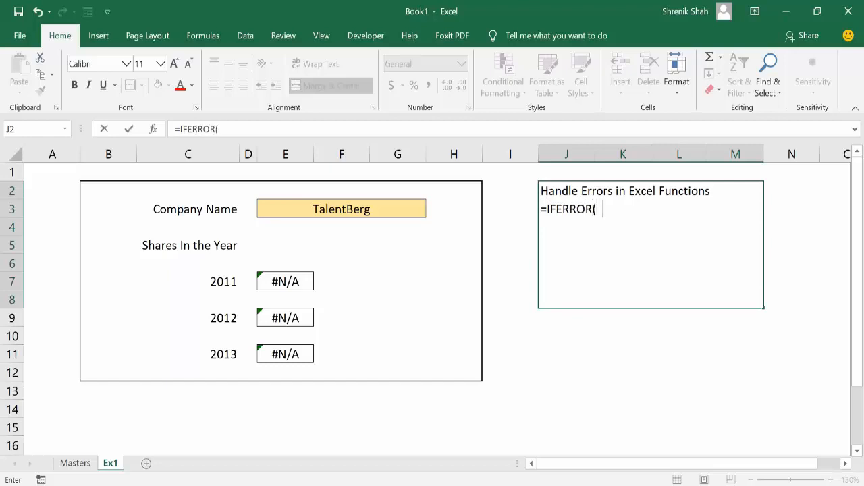
text( another_func)
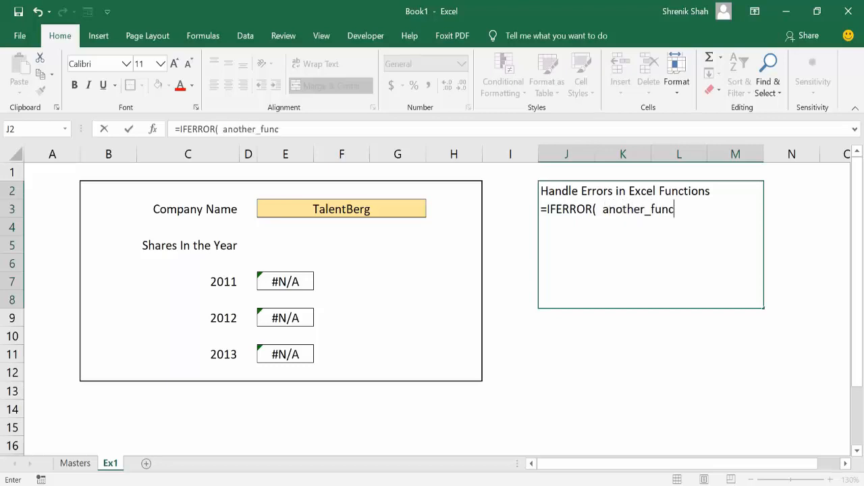
text(tion or calc ,)
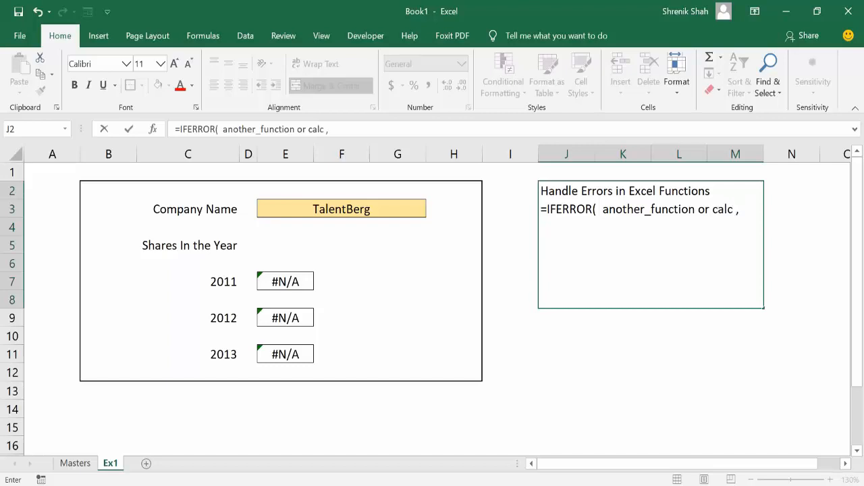
key(super)
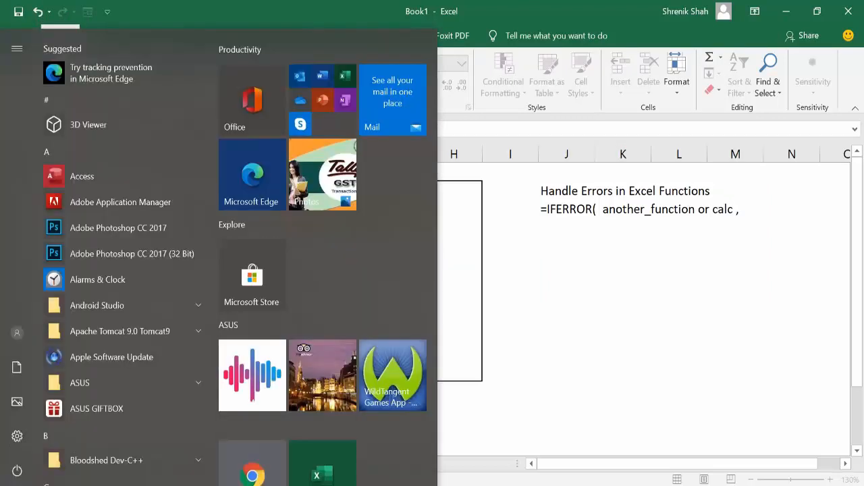
key(super)
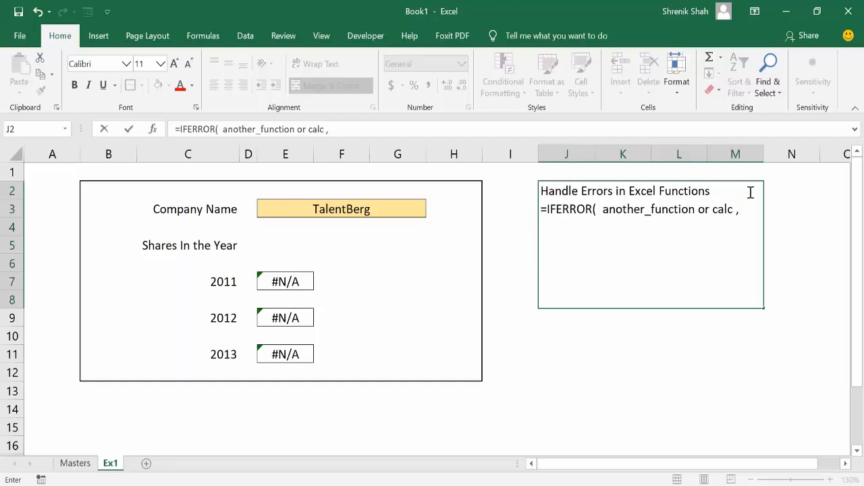
text(error msg)
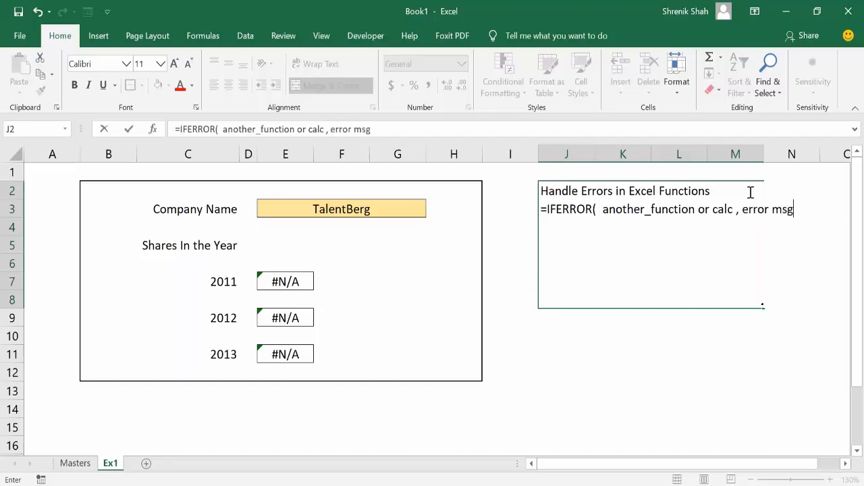
text( ))
Step: Reduce the font size of the IFERROR syntax line in the note to 9
shift+click(548, 212)
shift+click(542, 211)
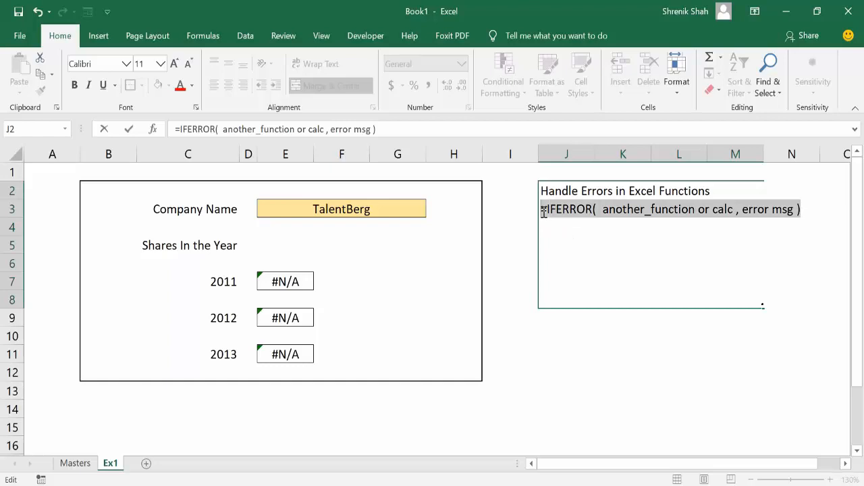
click(188, 63)
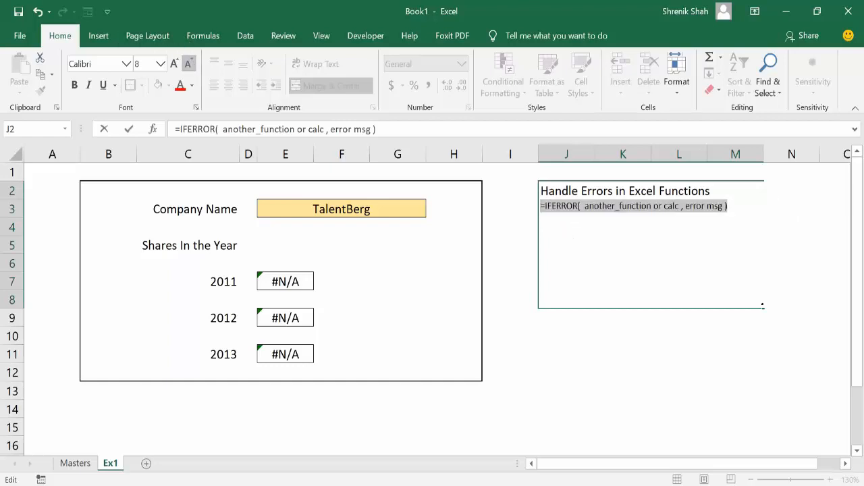
click(188, 63)
click(641, 207)
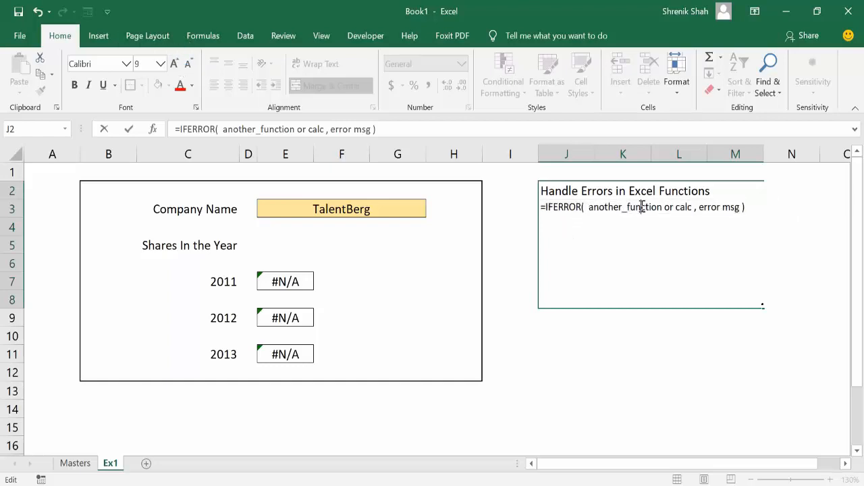
Step: Make the word IFERROR bold in the note's syntax line and finish editing the note
drag(590, 208, 690, 205)
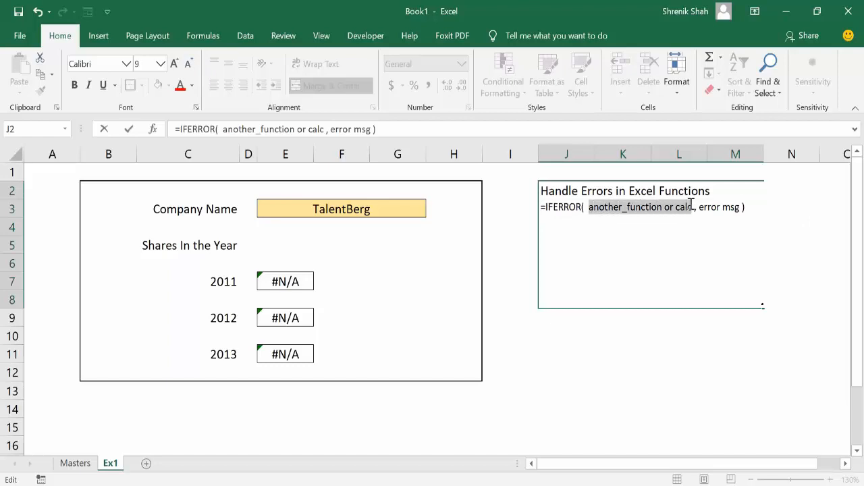
drag(699, 207, 737, 209)
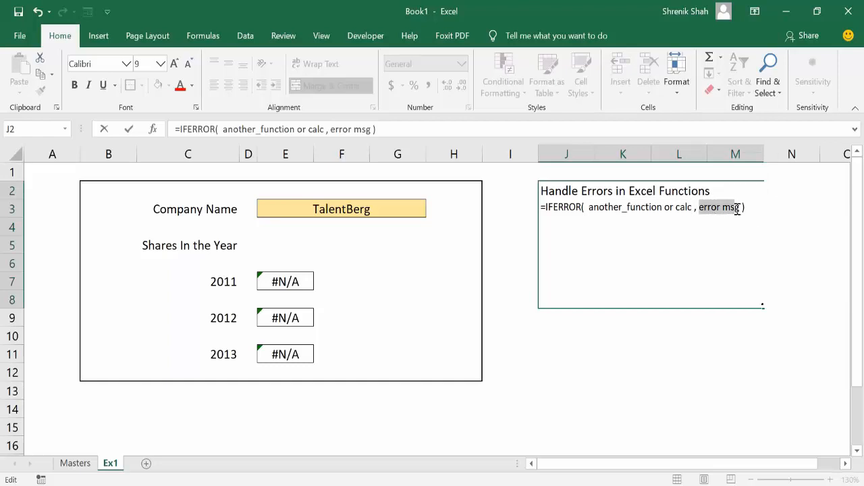
drag(584, 208, 544, 212)
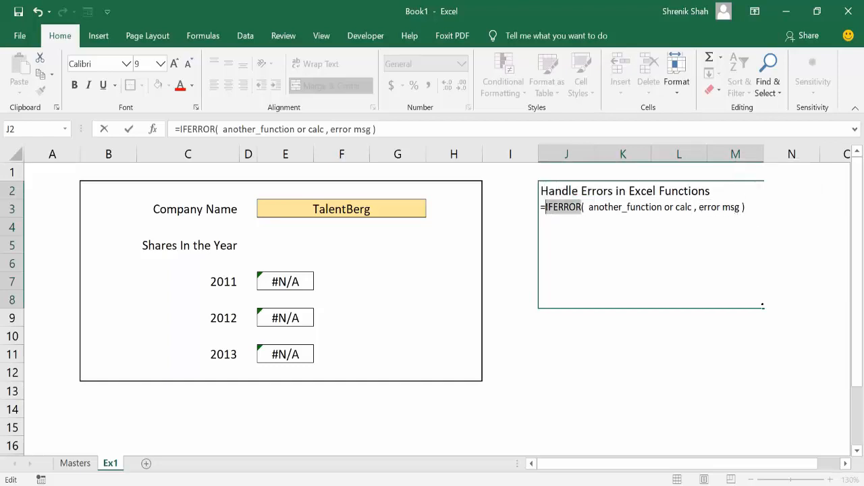
click(74, 85)
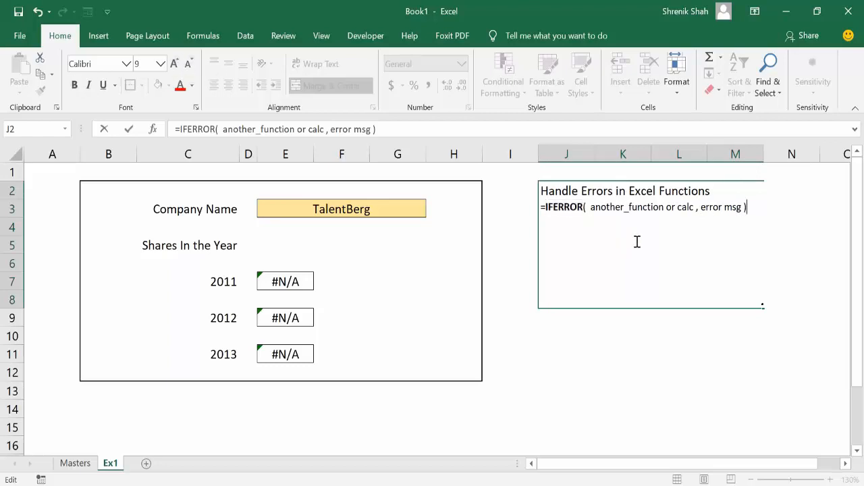
click(735, 372)
click(619, 248)
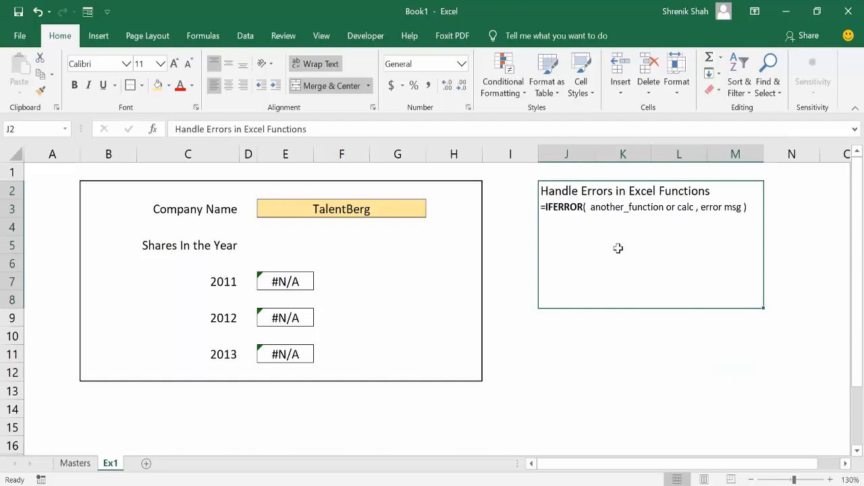
Step: Wrap the 2011 VLOOKUP formula in E7 in IFERROR, with an empty string "" as the error value
click(302, 285)
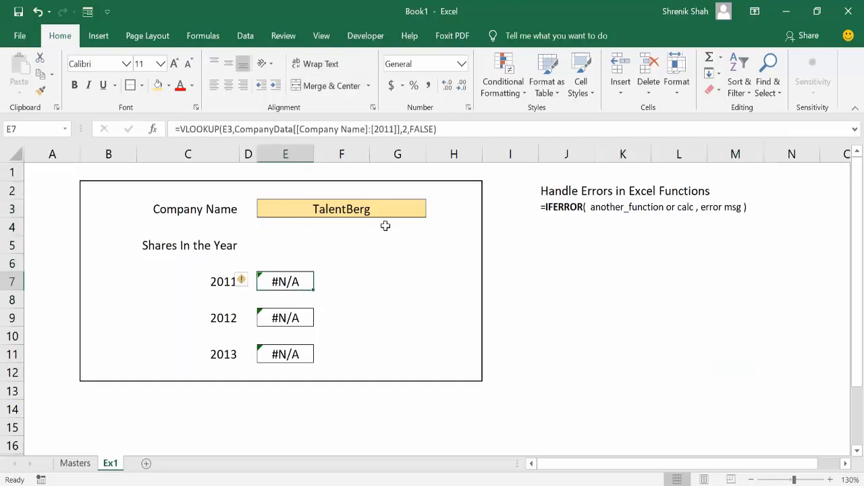
double_click(301, 284)
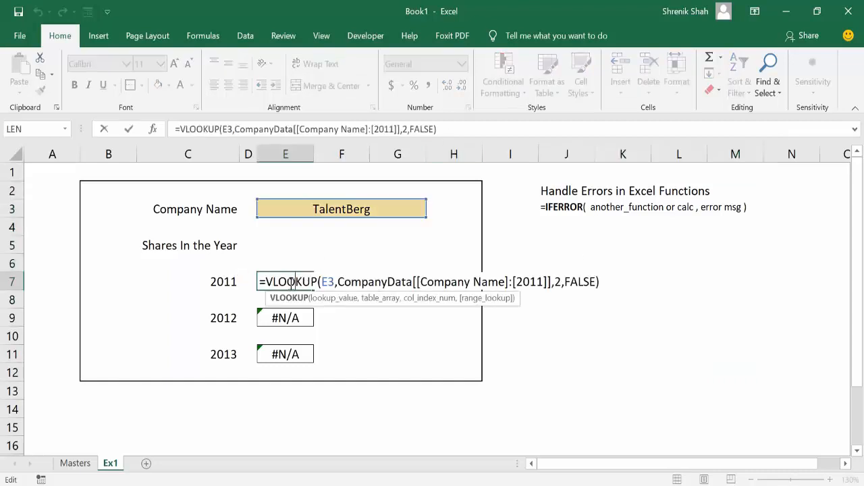
drag(266, 280, 611, 282)
key(ctrl+x)
text(IFERROR()
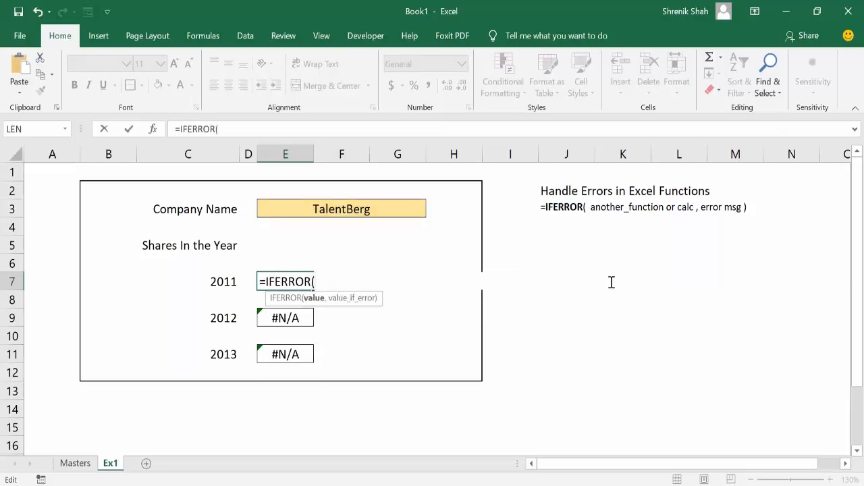
key(ctrl+v)
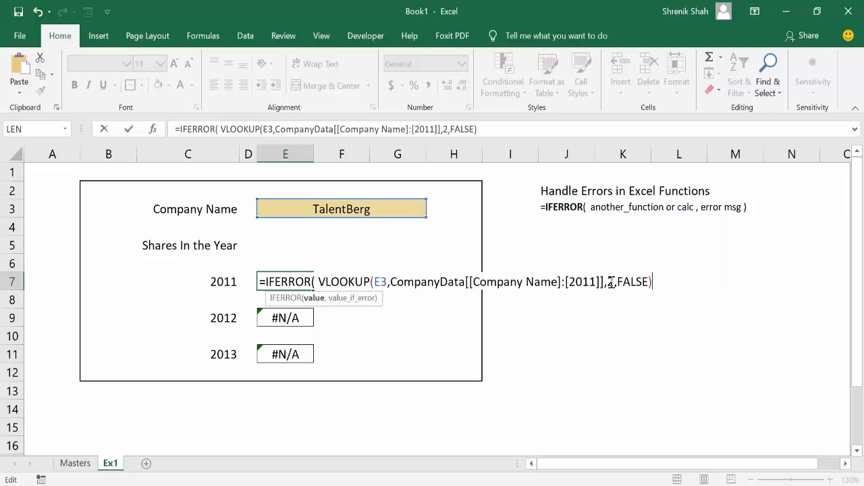
text(, ")
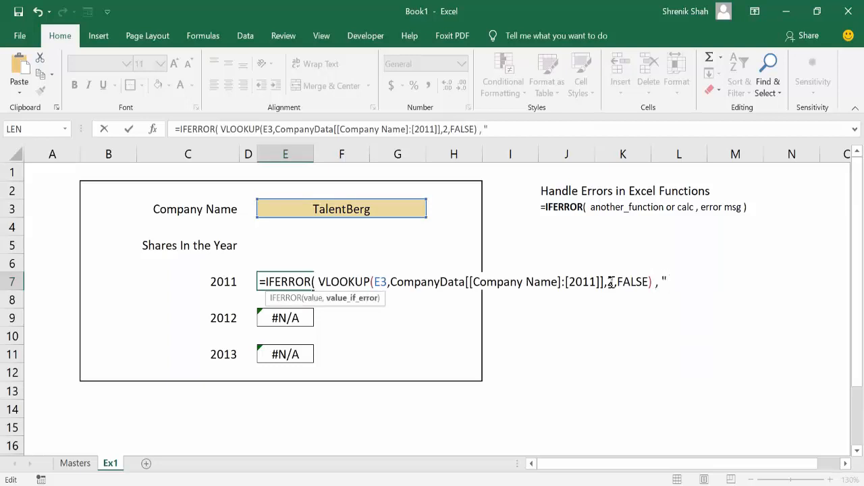
text("))
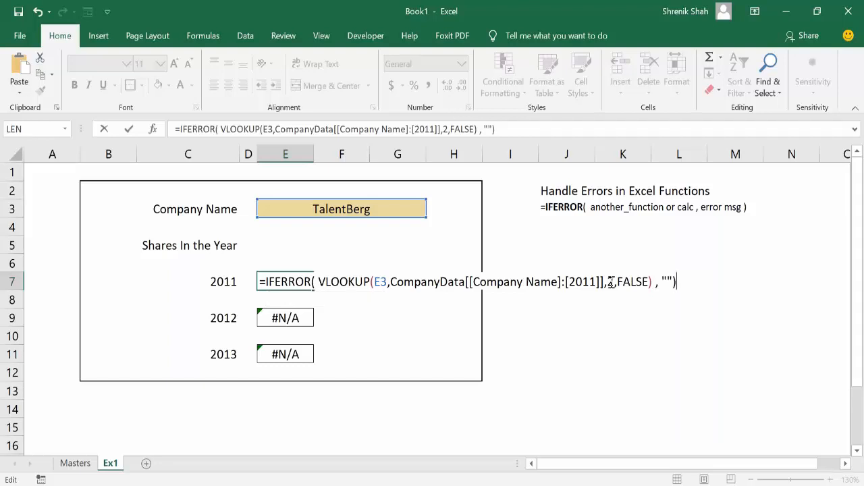
key(Return)
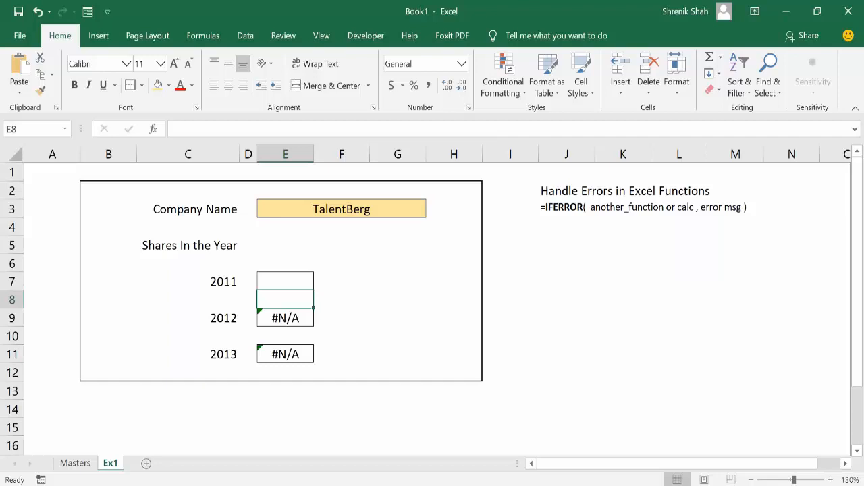
click(285, 282)
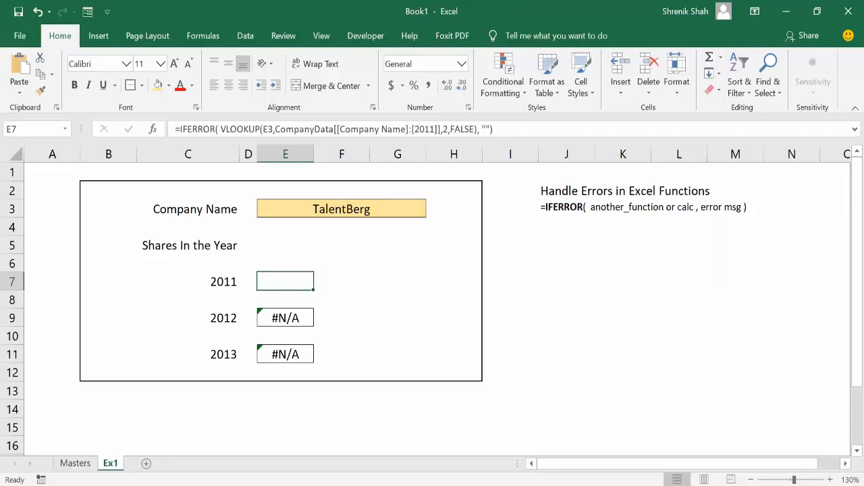
Step: Wrap the 2012 VLOOKUP formula in E9 in IFERROR, with "" as the error value
double_click(301, 317)
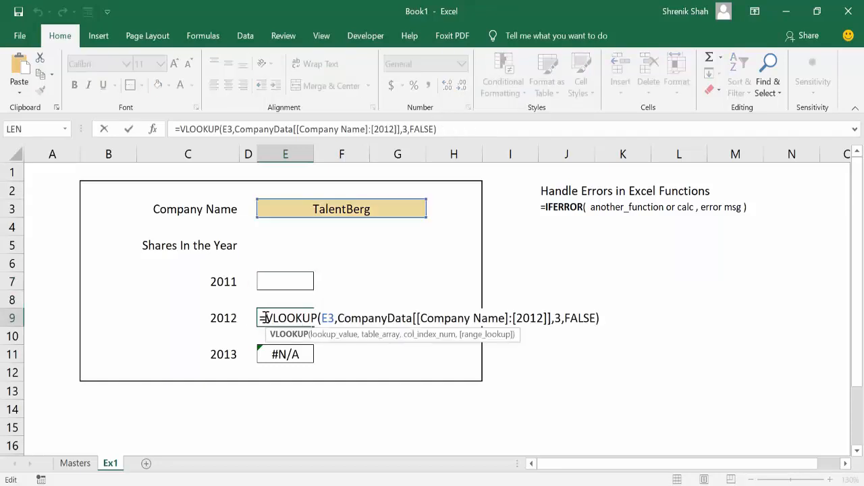
drag(265, 317, 638, 337)
key(BackSpace)
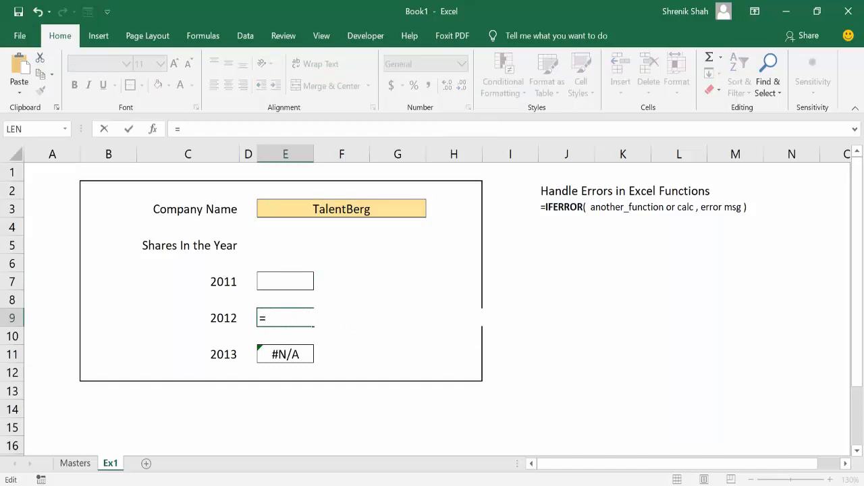
text(IFEROR)
key(BackSpace)
key(BackSpace)
key(Tab)
key(ctrl+v)
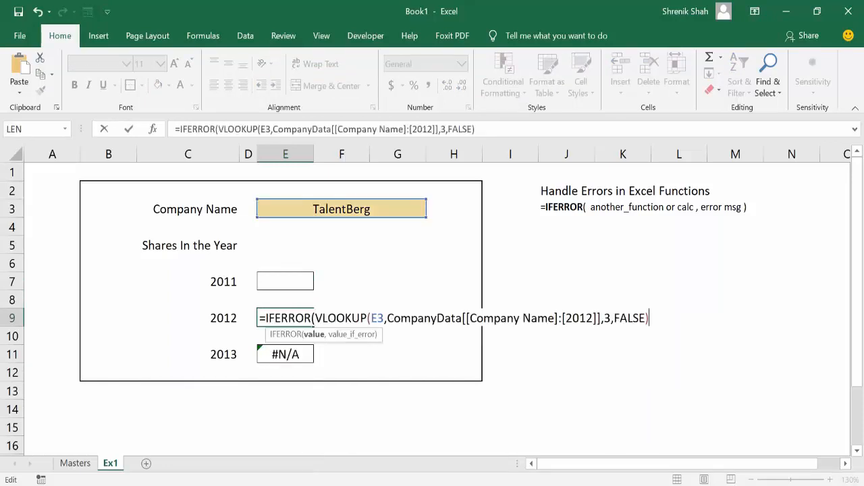
text(, "")
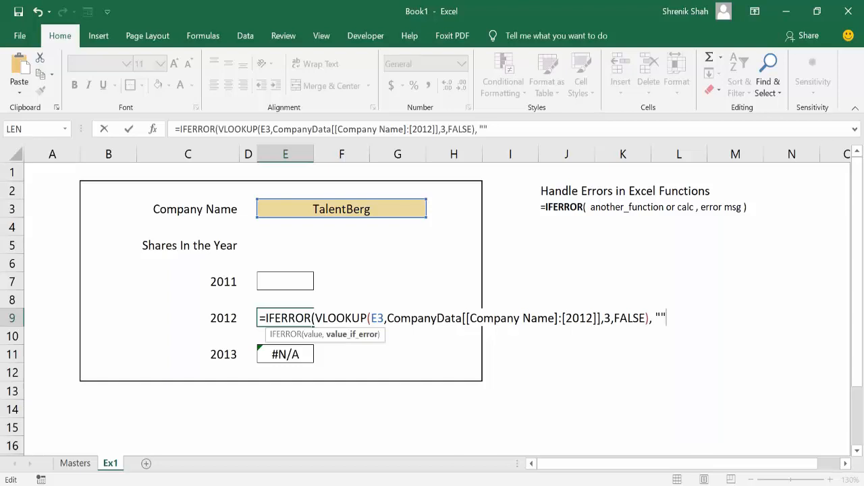
text())
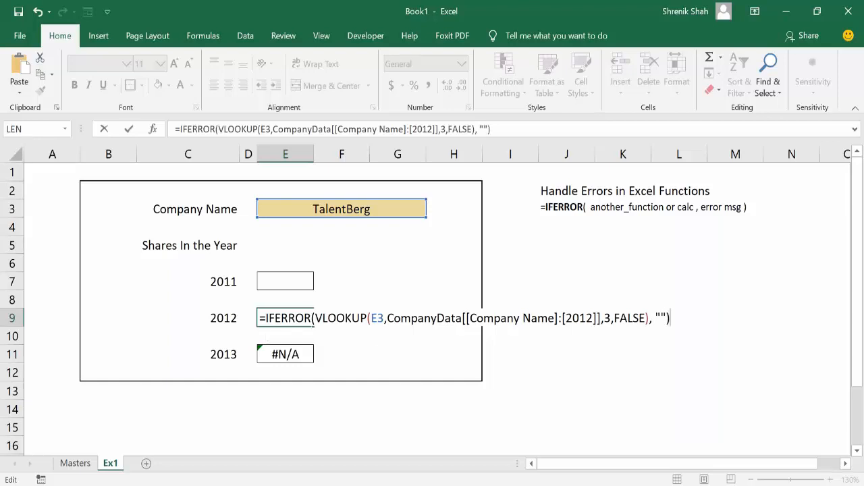
key(Return)
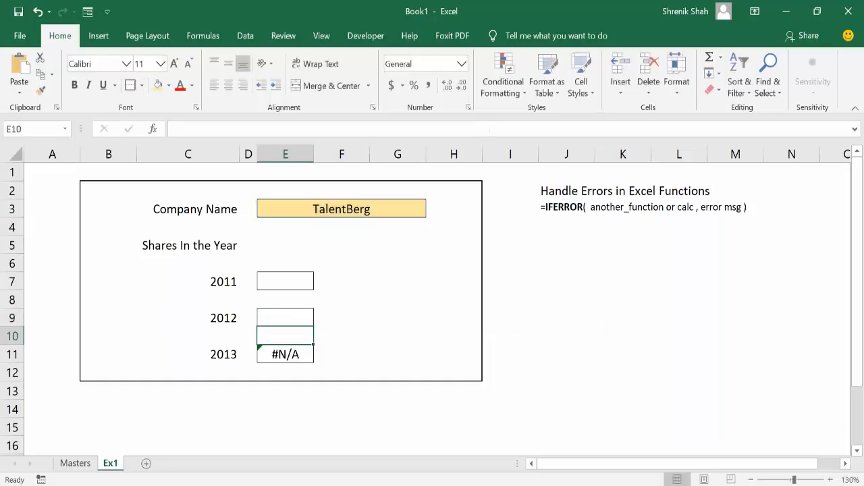
Step: Wrap the 2013 VLOOKUP formula in E11 in IFERROR, returning "" on error
double_click(272, 358)
drag(265, 356, 607, 359)
key(ctrl+c)
key(BackSpace)
text(IFER)
key(Tab)
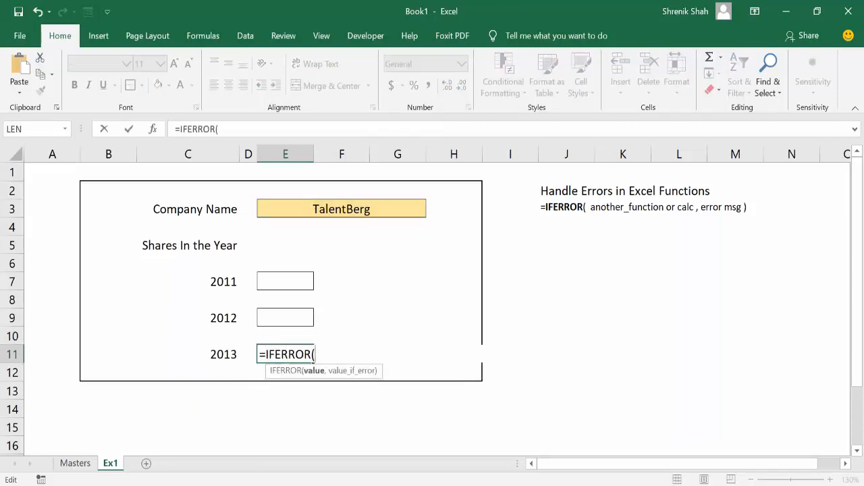
key(ctrl+v)
text(, ""))
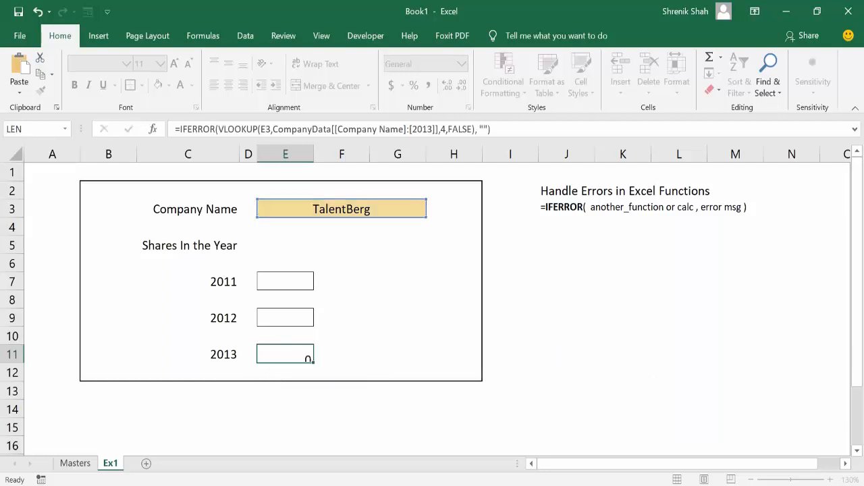
key(Return)
key(Up)
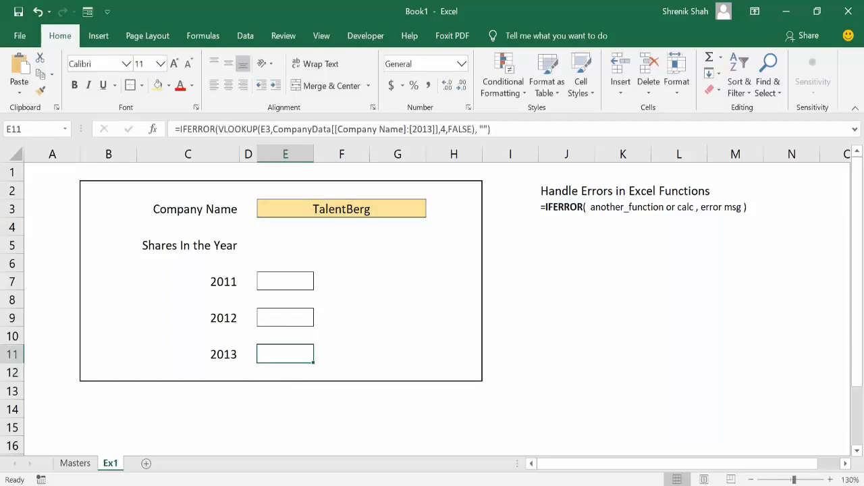
Step: Review the IFERROR formulas in the 2011, 2012 and 2013 share cells against the company name entry
click(279, 277)
click(283, 317)
click(284, 358)
click(281, 320)
click(282, 284)
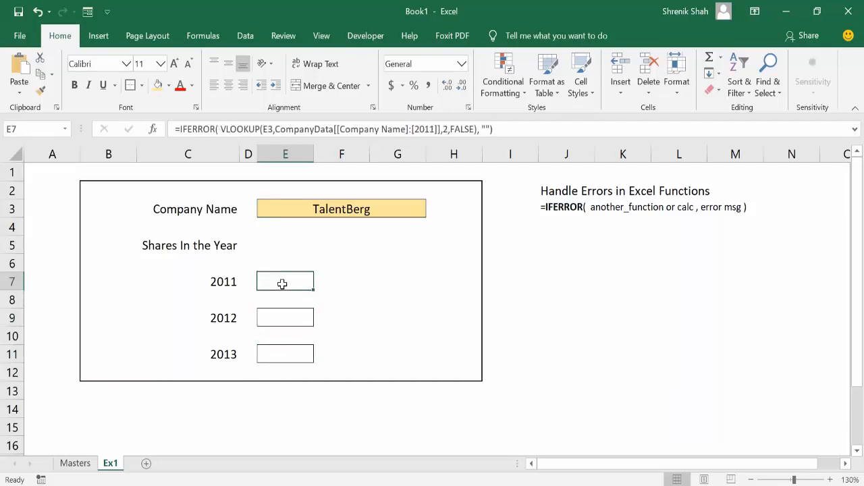
click(284, 318)
click(285, 277)
click(301, 352)
key(Return)
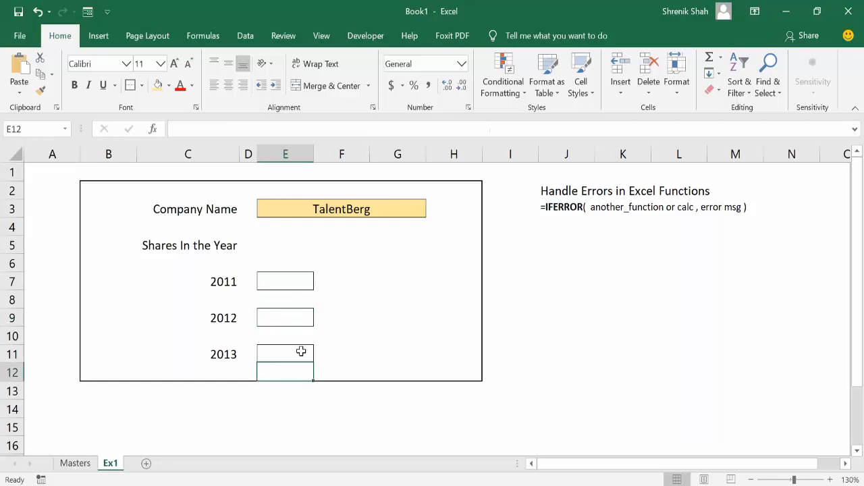
click(328, 206)
click(351, 279)
click(307, 286)
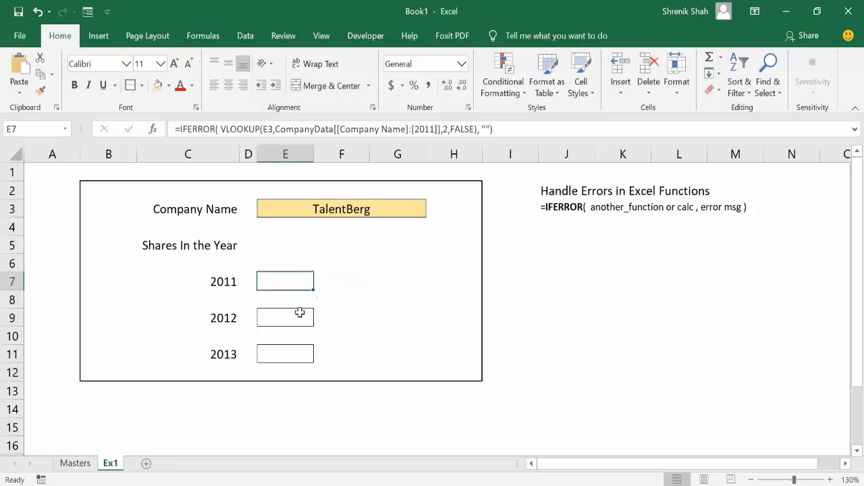
click(299, 313)
click(297, 351)
click(343, 261)
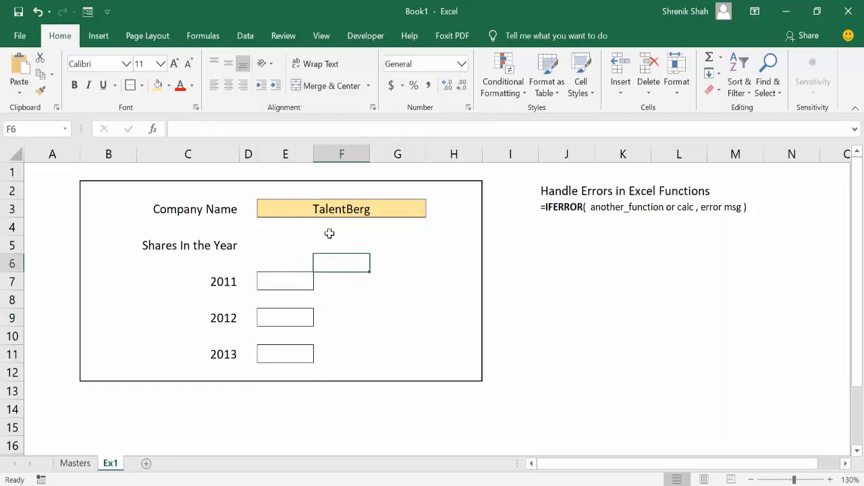
Step: Merge and center cells E4:G4 below the company name and reduce their font size to 8
click(311, 228)
mouse_move(294, 227)
mouse_down()
mouse_move(432, 225)
mouse_move(372, 228)
mouse_up()
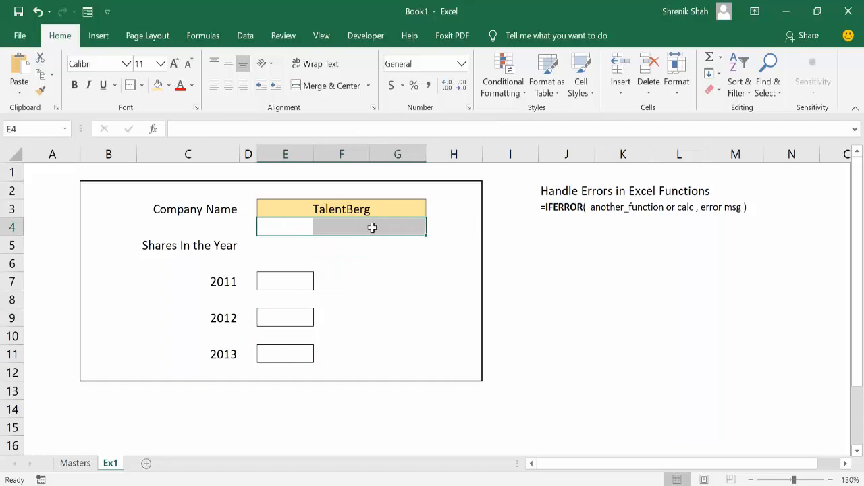
click(299, 88)
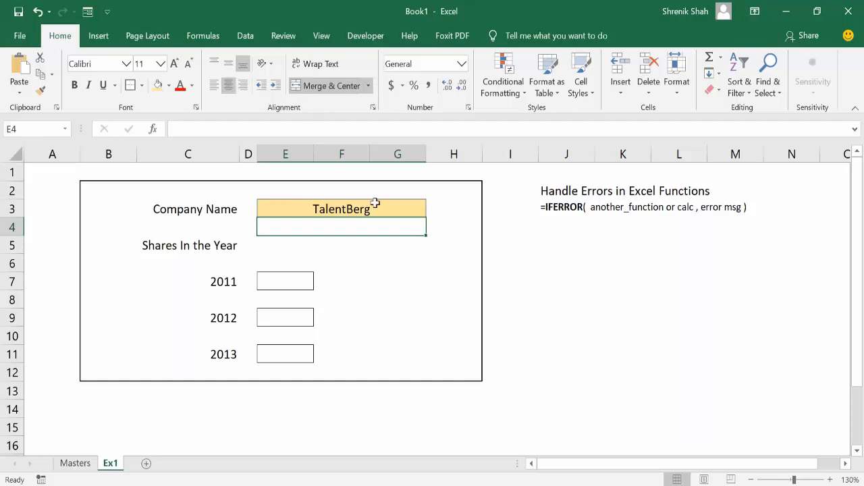
click(188, 63)
click(187, 63)
click(188, 63)
Step: Enter =VLOOKUP(E3,CompanyData[[Company Name]:[Company Name]],1,FALSE) in merged cell E4 to look up the company name
text(=)
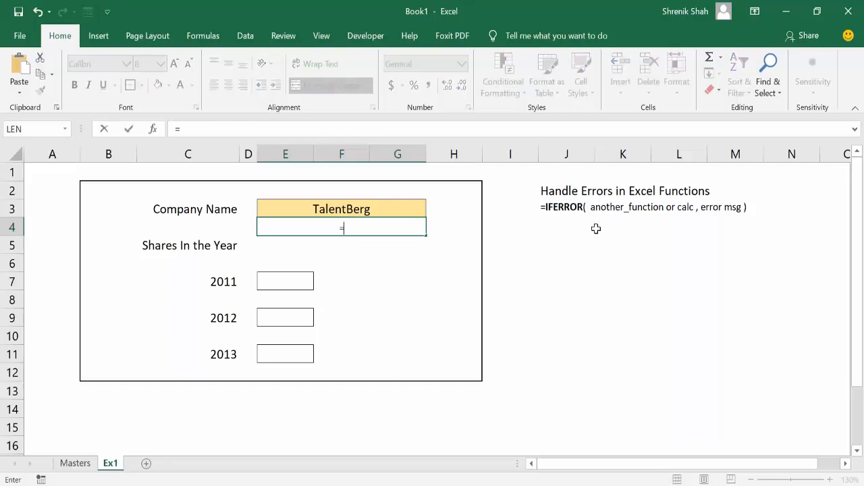
text(VL)
key(Tab)
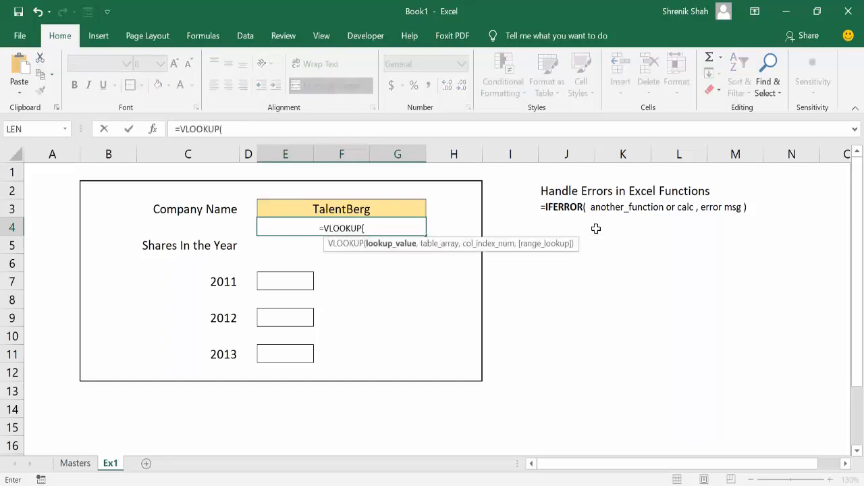
key(Up)
text(,)
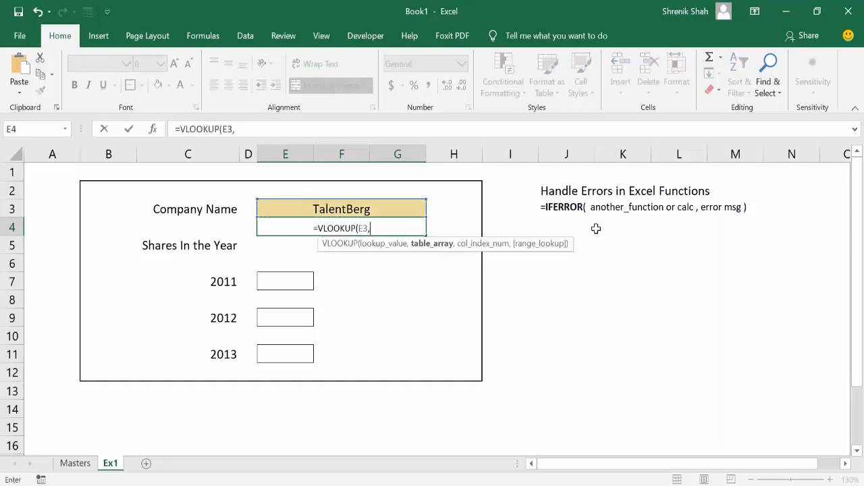
text(comp)
key(Tab)
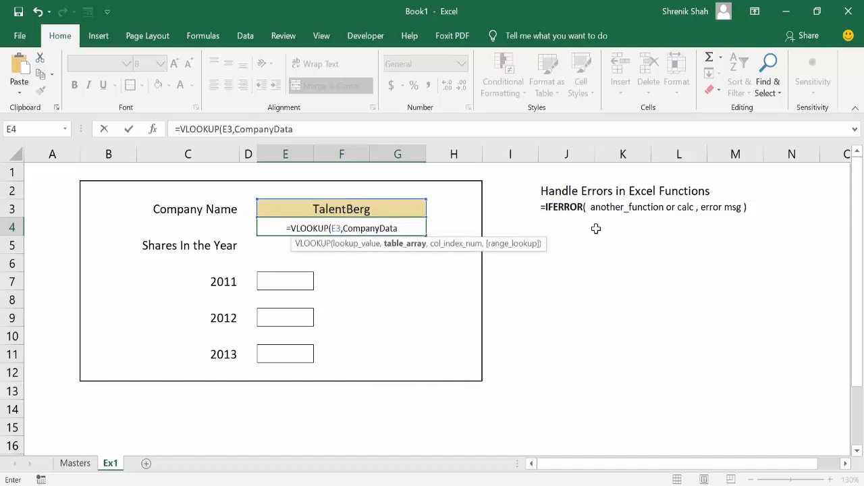
text([)
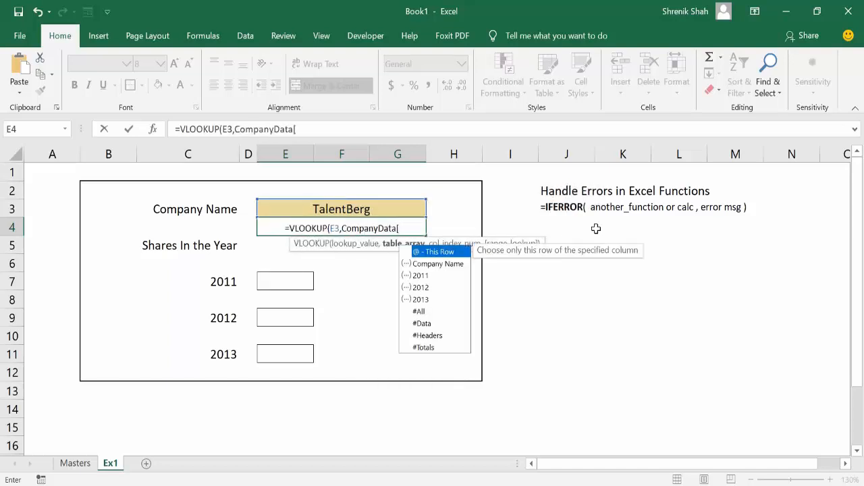
text([)
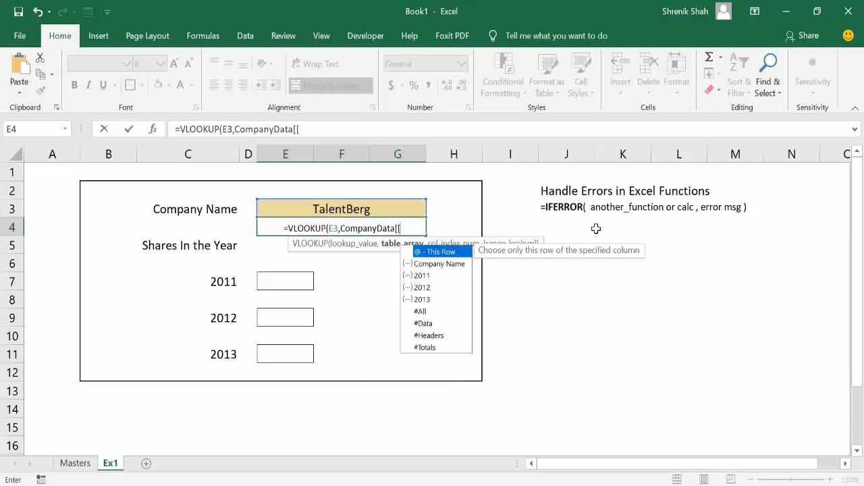
text(co)
key(Tab)
text(]:[)
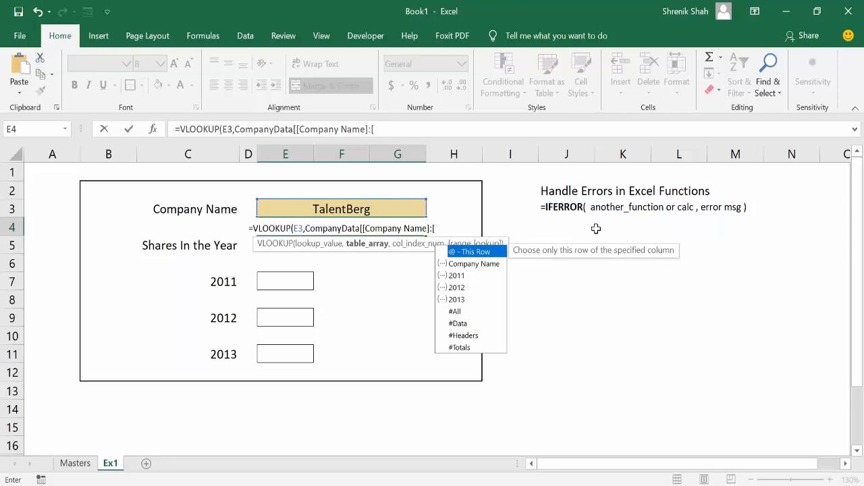
text(co)
key(Tab)
text(]],1,FALSE))
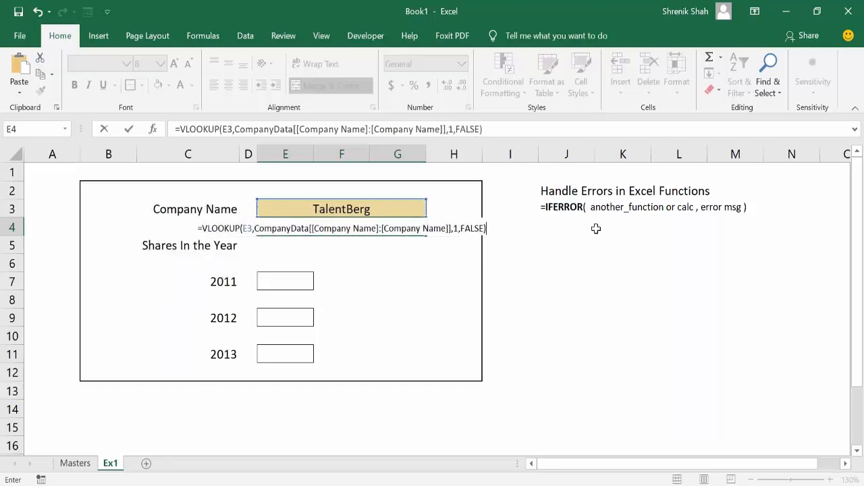
key(Return)
key(Up)
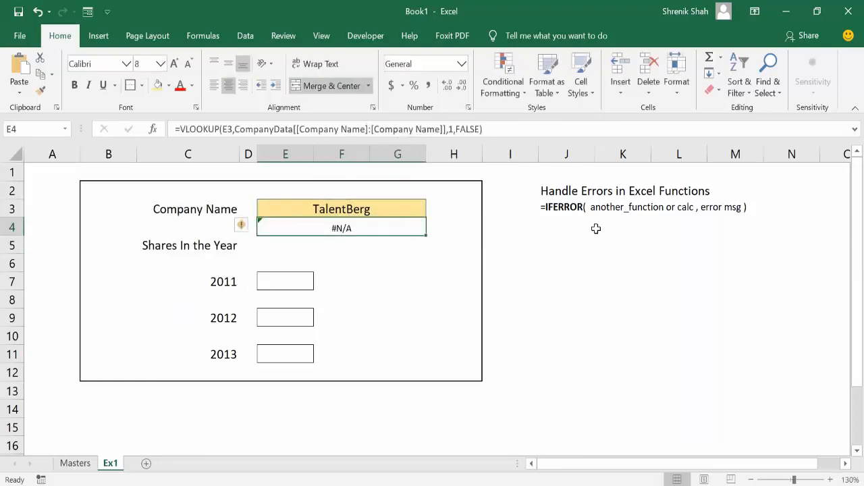
Step: Set the company name in E3 to TCS to test the name lookup
key(Up)
text(TCS)
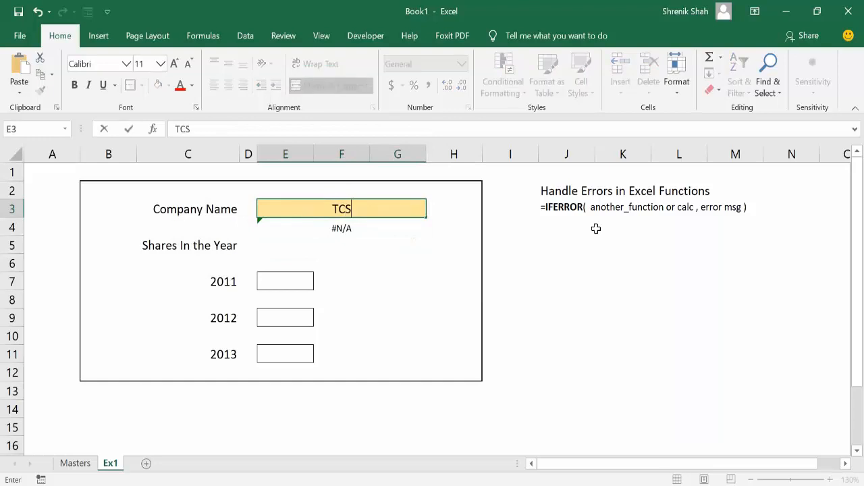
key(Return)
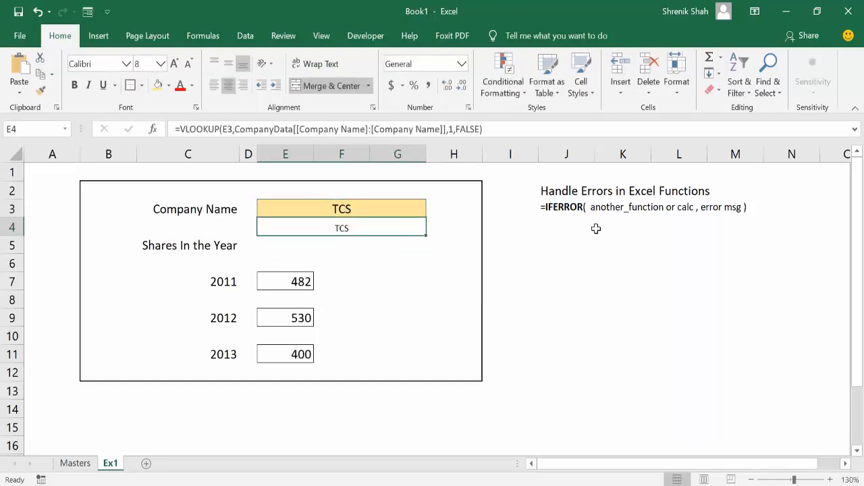
Step: Copy the VLOOKUP expression from the E4 formula and clear it, leaving only the equals sign
key(F2)
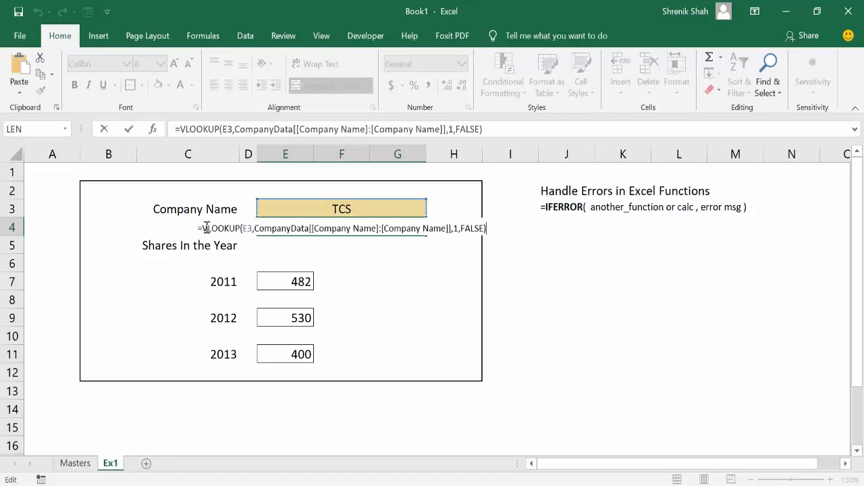
drag(203, 229, 297, 281)
key(ctrl+c)
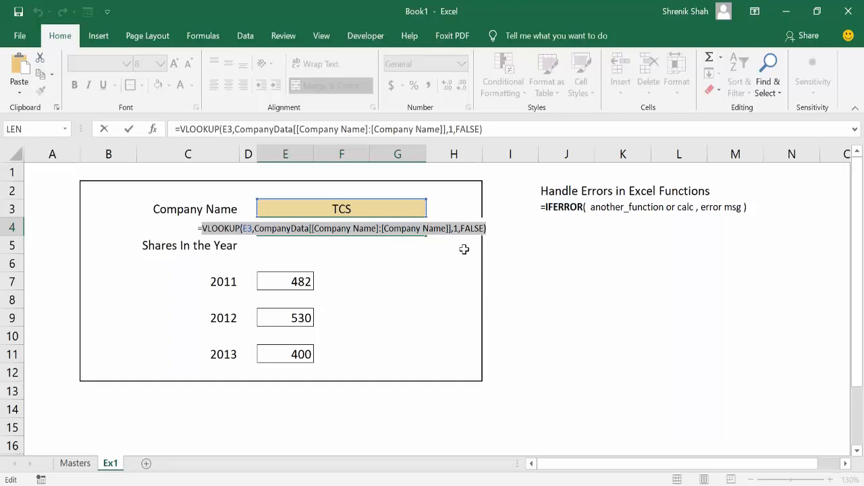
key(BackSpace)
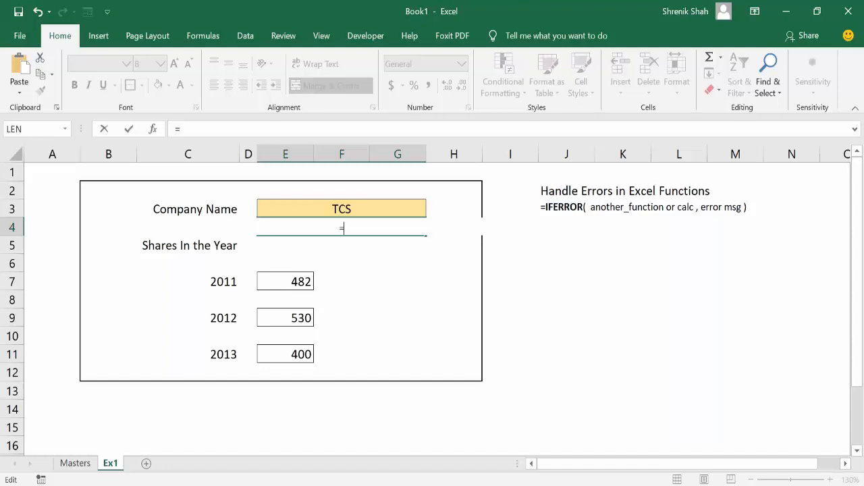
text(IFER)
key(BackSpace)
key(BackSpace)
text(()
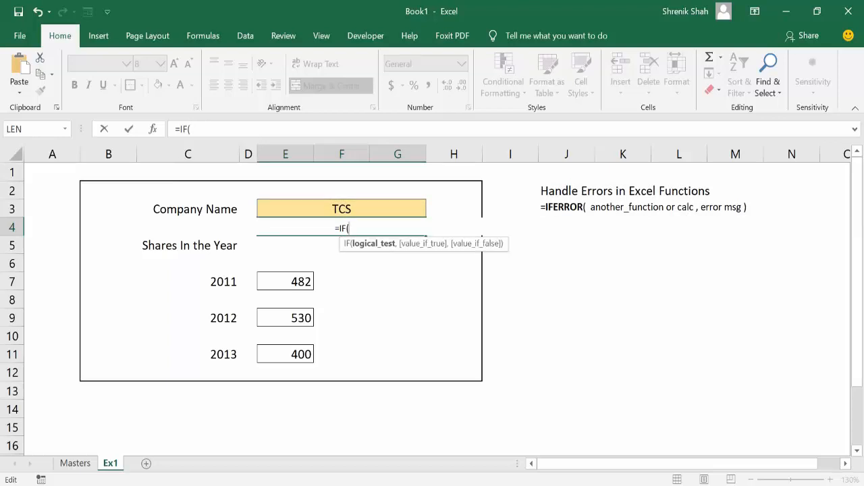
key(BackSpace)
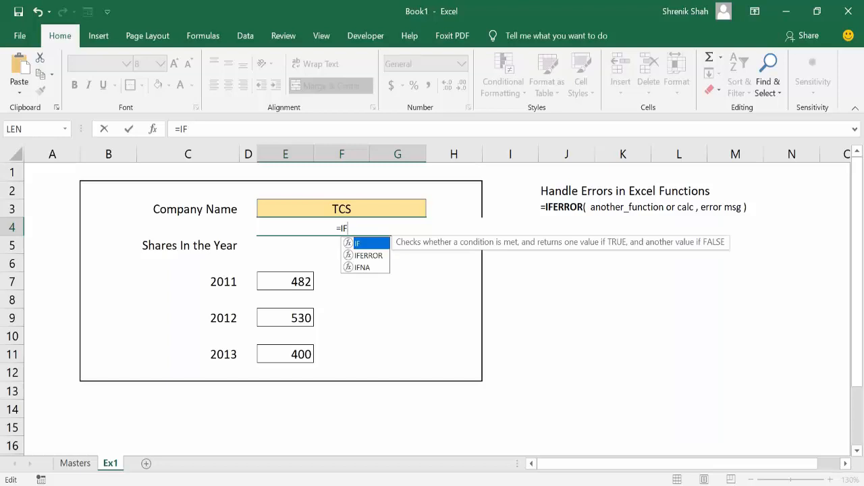
text(e)
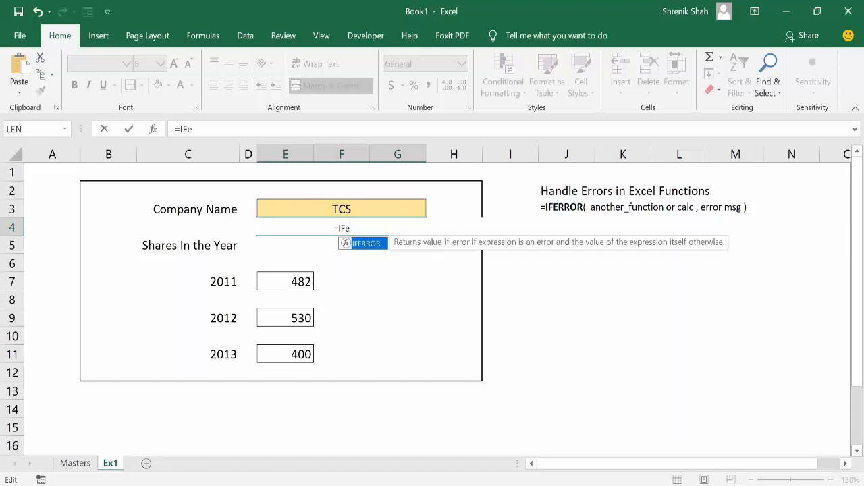
key(BackSpace)
key(BackSpace)
key(BackSpace)
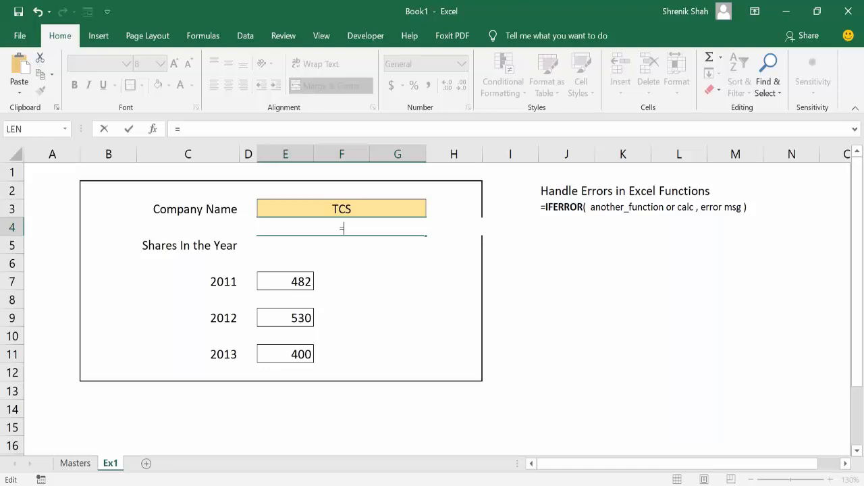
Step: Wrap the copied VLOOKUP expression in E4 in IFERROR, with "Company Not Exist" as the error value
text(IFERROR()
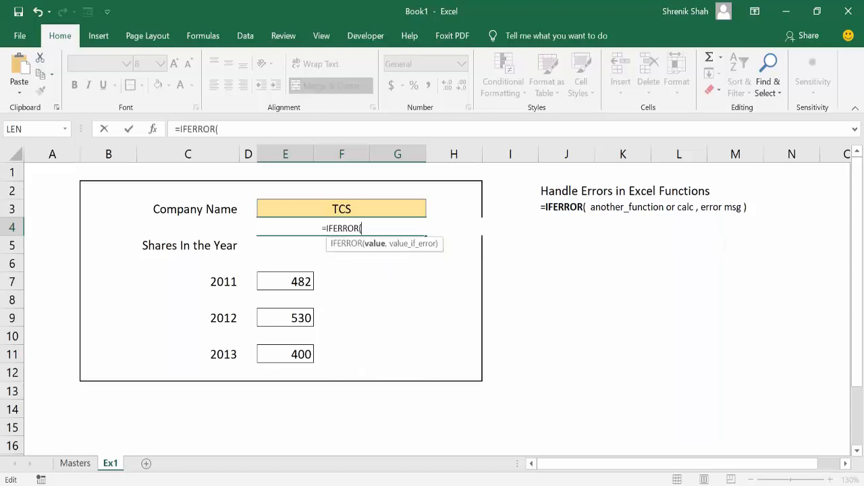
key(ctrl+v)
text(,)
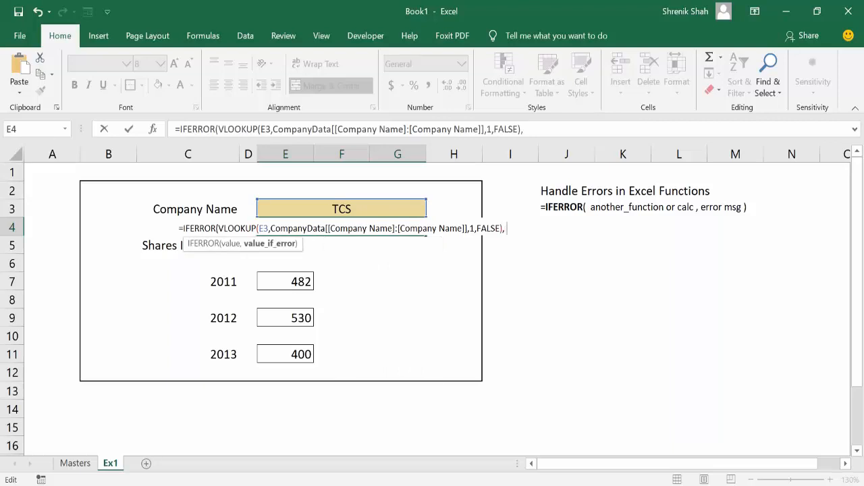
text( "Compan)
text(y )
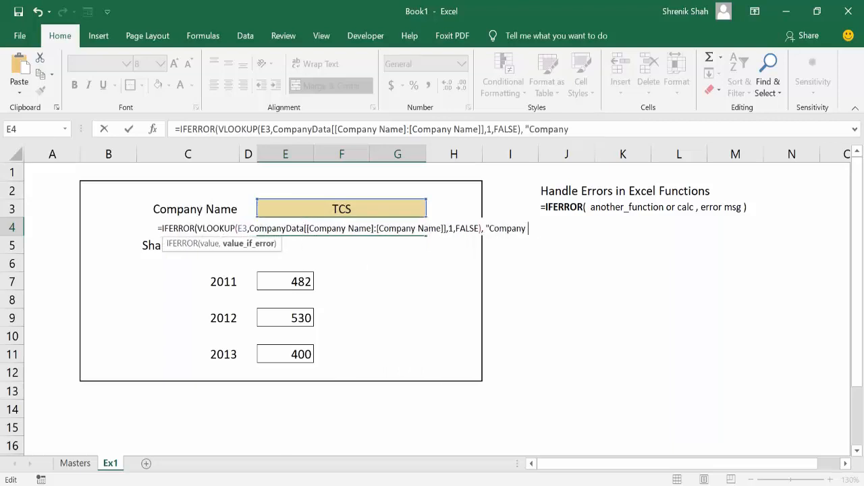
text(Not Exist)
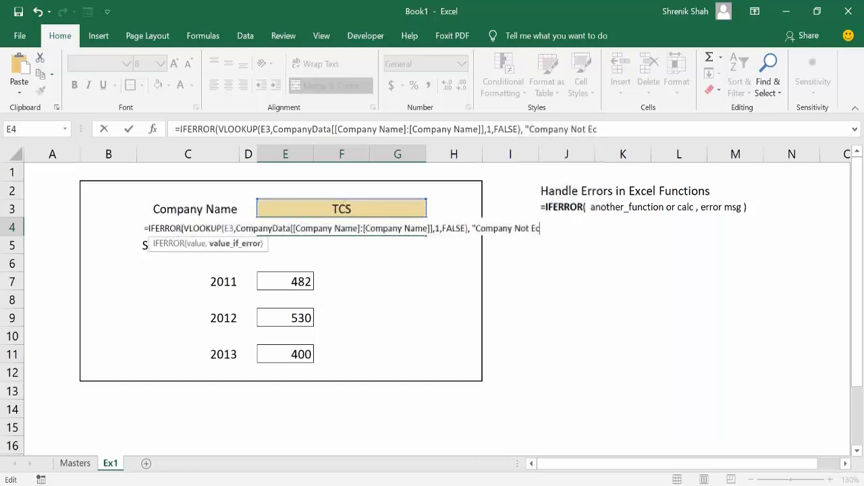
text("))
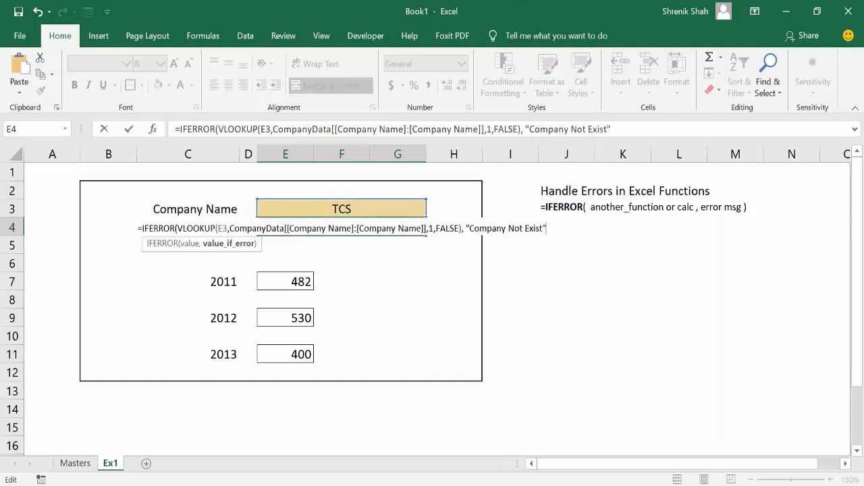
key(Return)
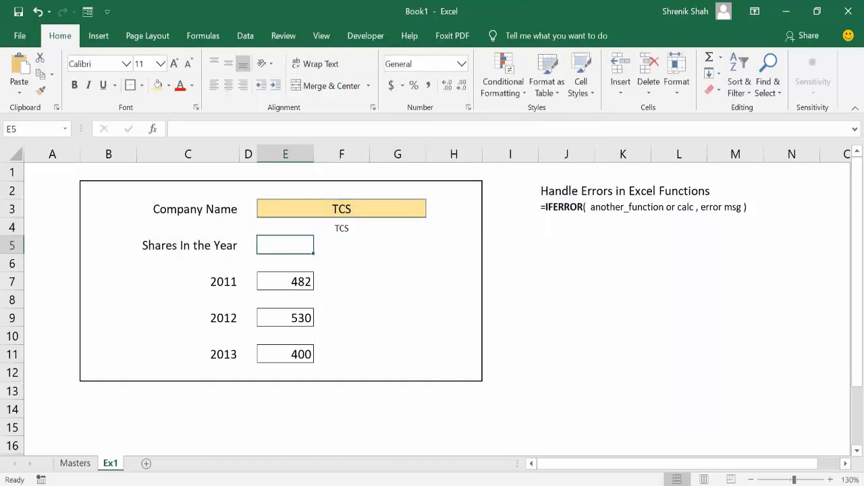
Step: Set the company name in E3 to TalentBerg to test the error message
key(Up)
key(Up)
text(Tale)
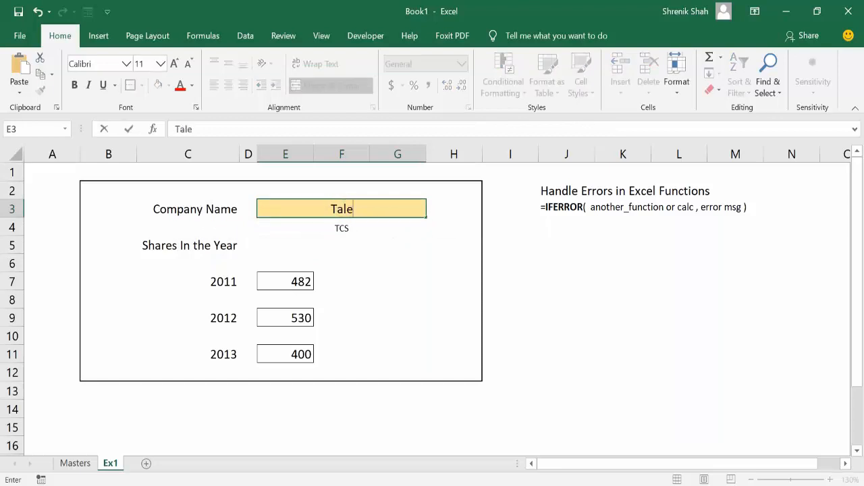
text(ntBerg)
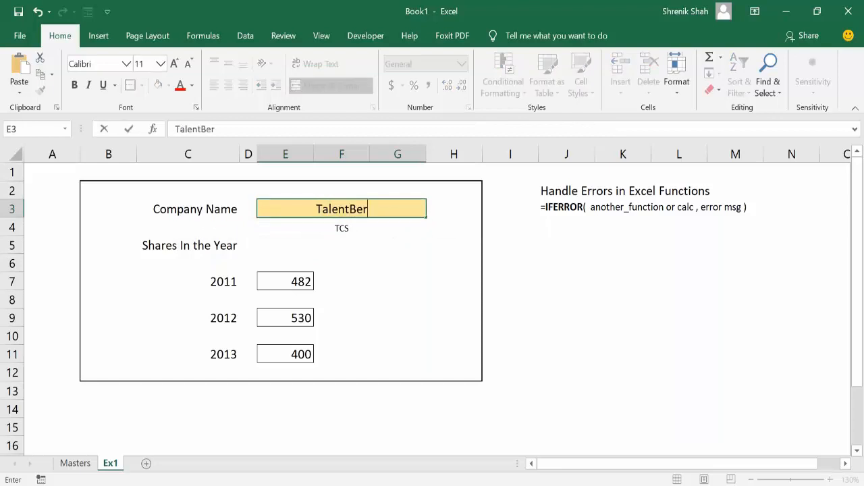
key(Return)
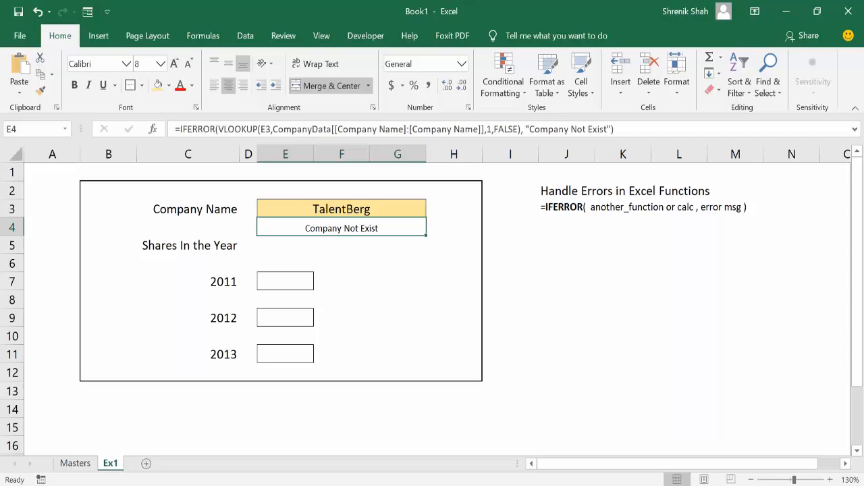
Step: Set the company name in E3 to Wipro and check the 2012 and 2013 share cells
click(345, 209)
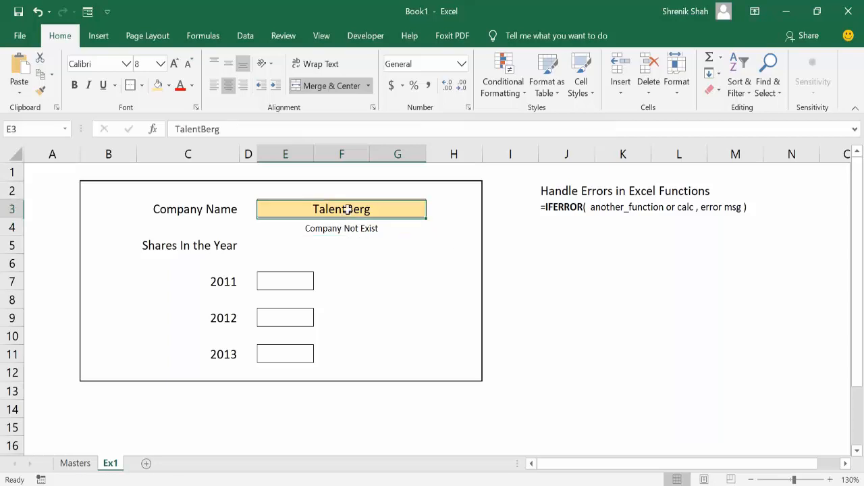
text(Wipro)
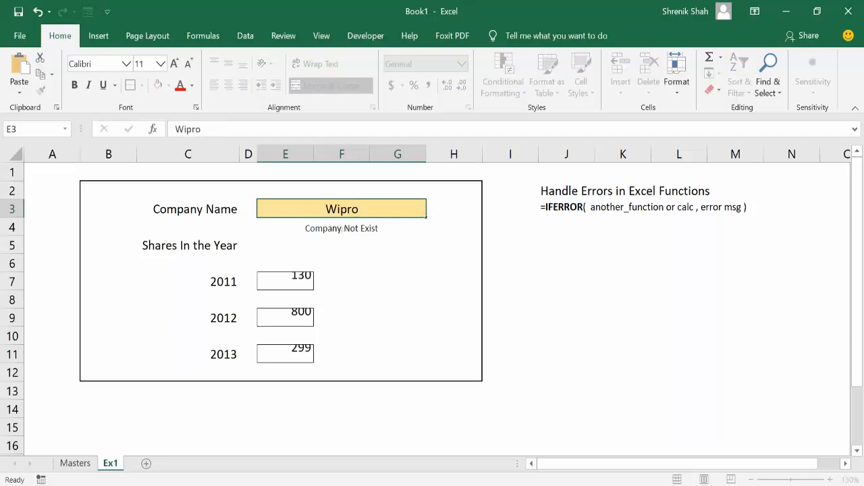
key(Return)
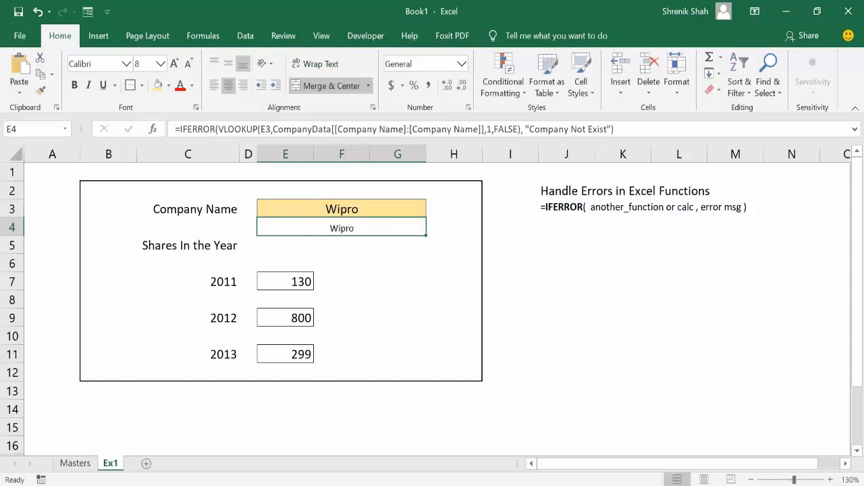
click(299, 318)
click(299, 355)
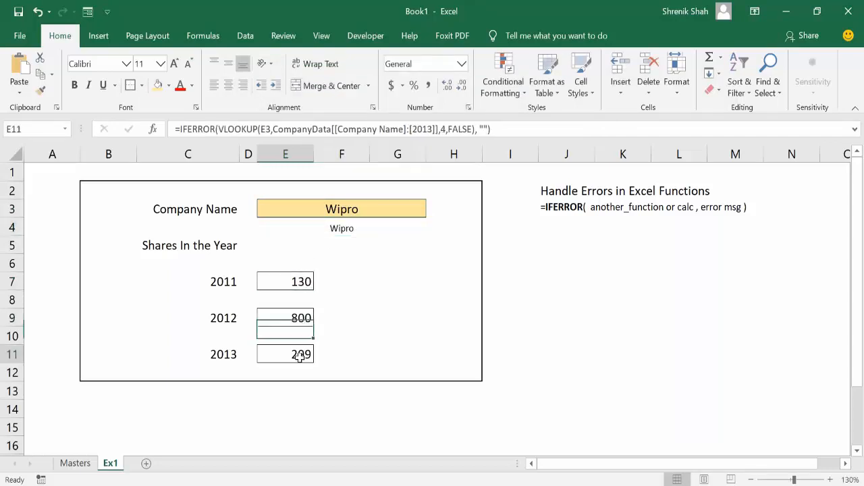
Step: Merge cells A13:D18 below the company table on the Masters sheet and align their content to the top left
click(74, 463)
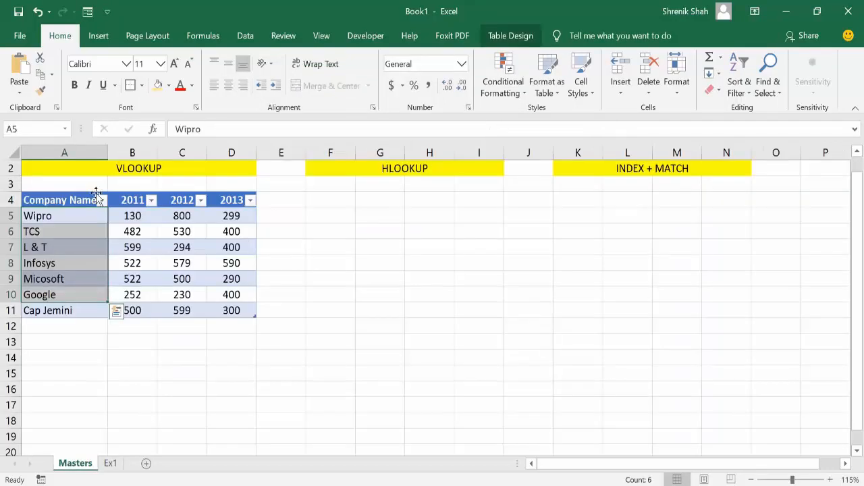
drag(41, 215, 229, 311)
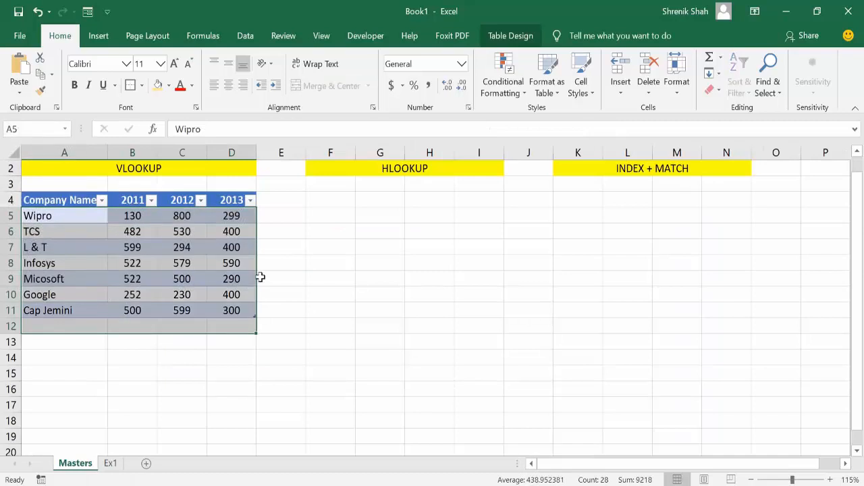
click(281, 278)
drag(72, 348, 238, 420)
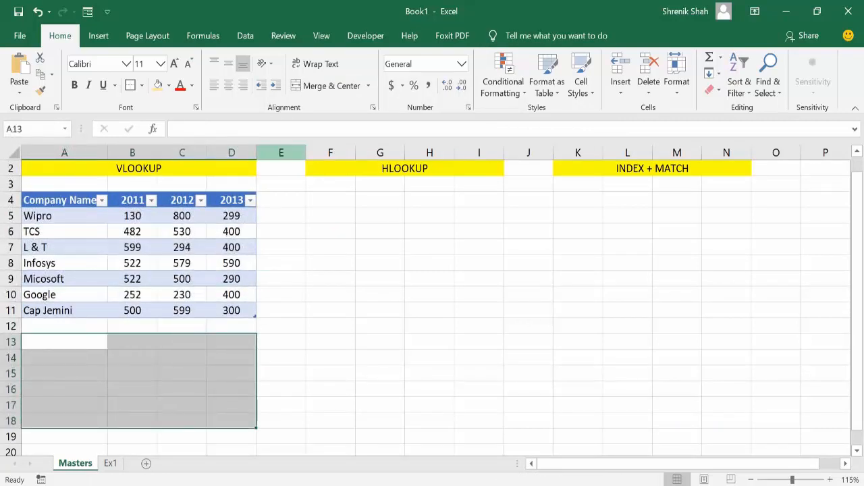
click(331, 86)
click(214, 63)
click(213, 85)
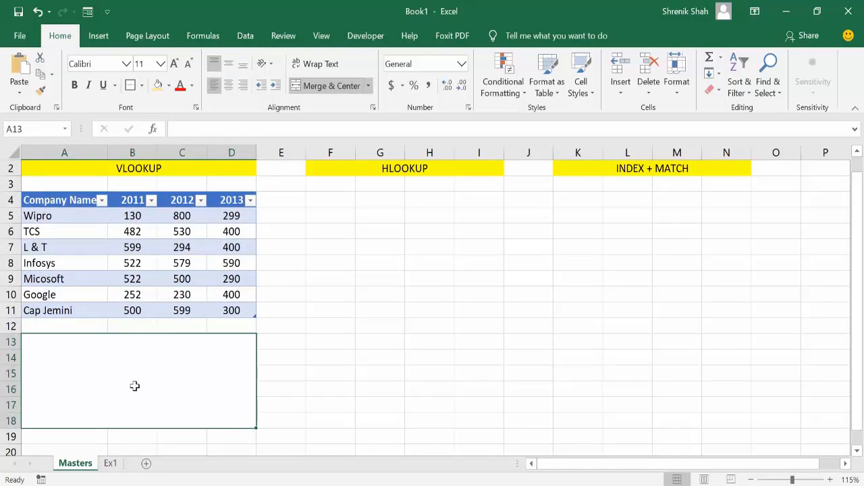
Step: Start a note in merged cell A13 with the text "VLOOKUP Function Look a value and search"
text(VLookup)
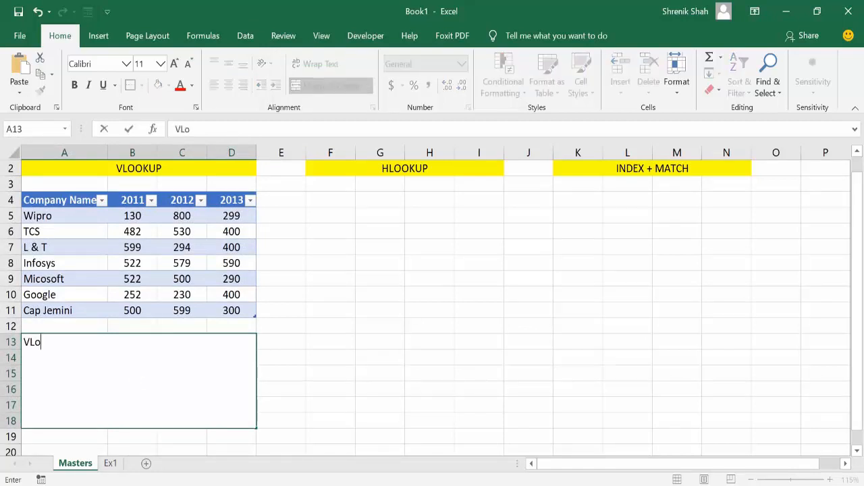
key(BackSpace)
key(BackSpace)
key(BackSpace)
key(BackSpace)
key(BackSpace)
text(OOKUP Fu)
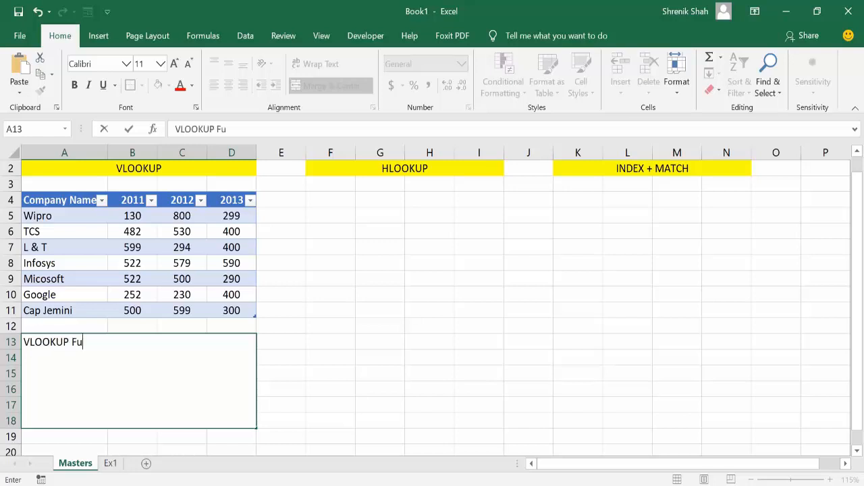
text(nction Look a value and )
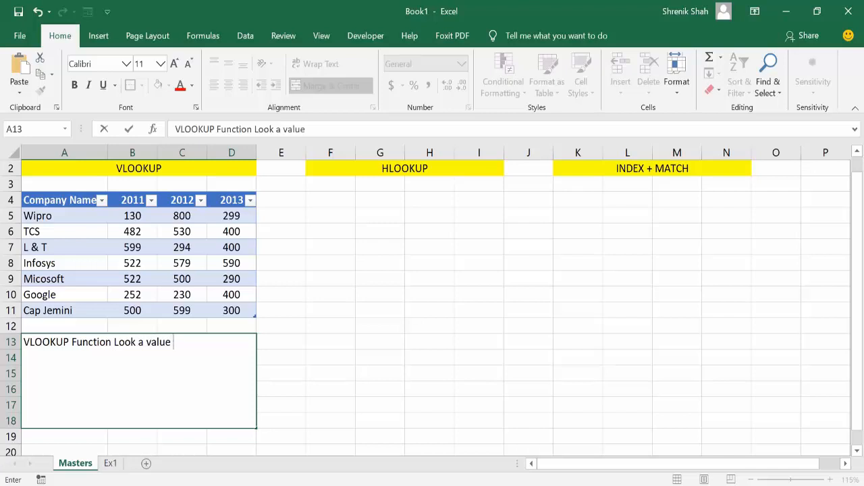
text(seatch)
key(BackSpace)
key(BackSpace)
key(BackSpace)
text(rch )
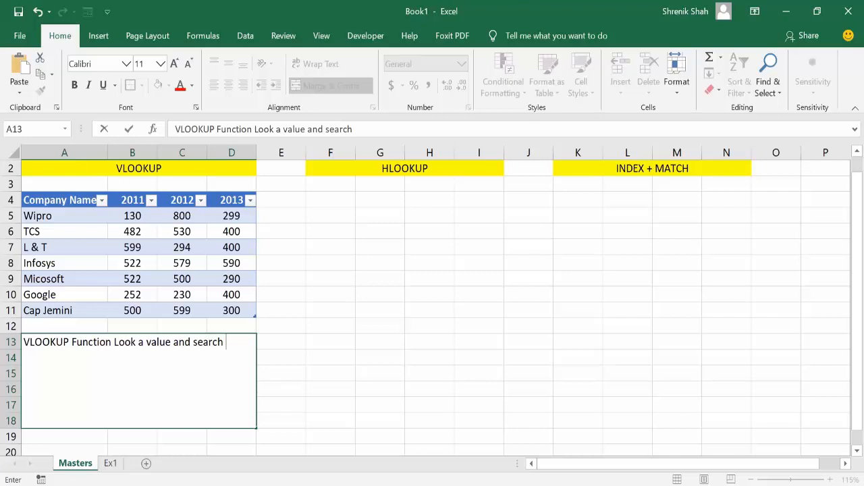
Step: Continue the A13 note with "it in source table's selected first column and"
text(it in source co)
key(BackSpace)
key(BackSpace)
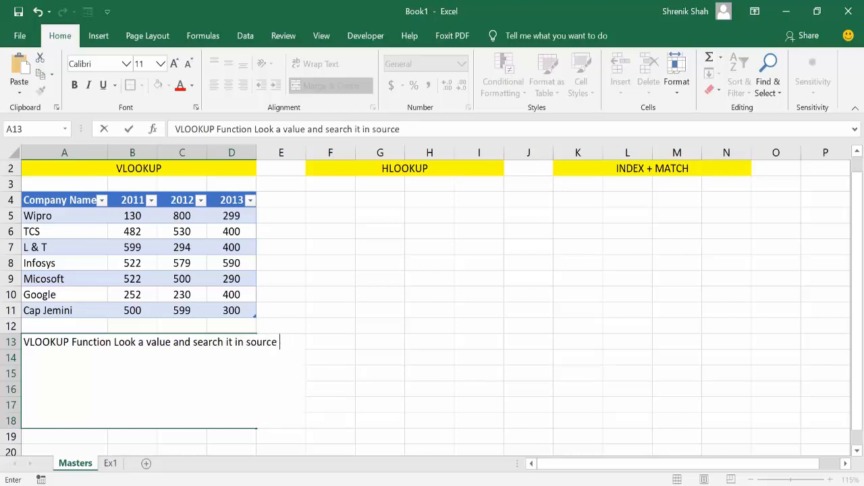
text(table )
text(first)
key(BackSpace)
key(BackSpace)
key(BackSpace)
key(BackSpace)
key(BackSpace)
text(s)
key(BackSpace)
text('s selected fu)
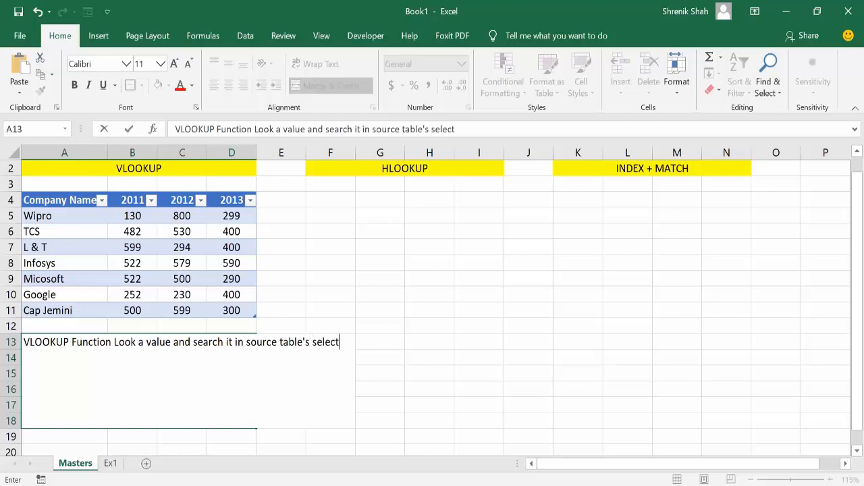
key(BackSpace)
key(BackSpace)
text(first column and )
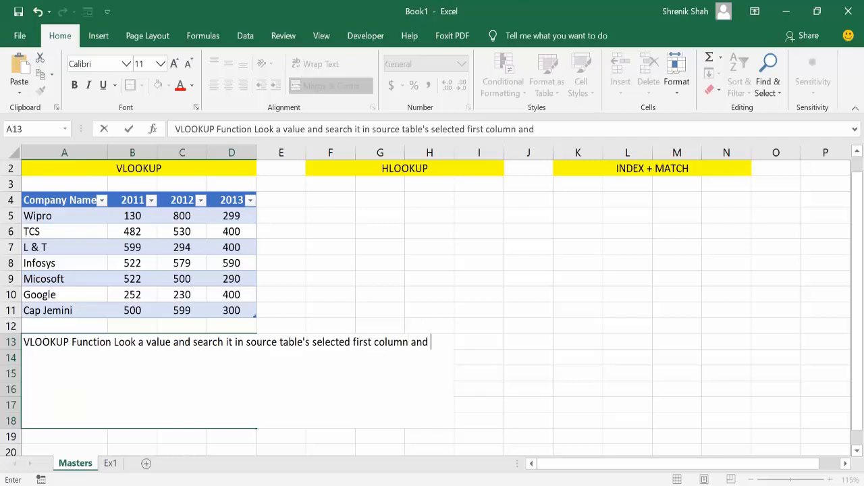
Step: Finish the A13 note with "fetch next column's values" and wrap its text within the merged cell
text(fetch n)
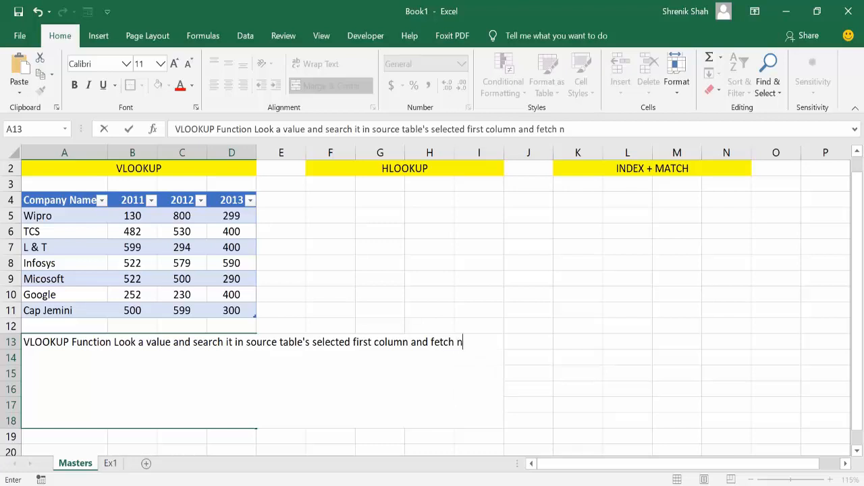
text(ext column;s)
key(BackSpace)
key(BackSpace)
text(ns)
key(BackSpace)
text(;s)
key(BackSpace)
key(BackSpace)
text('s values)
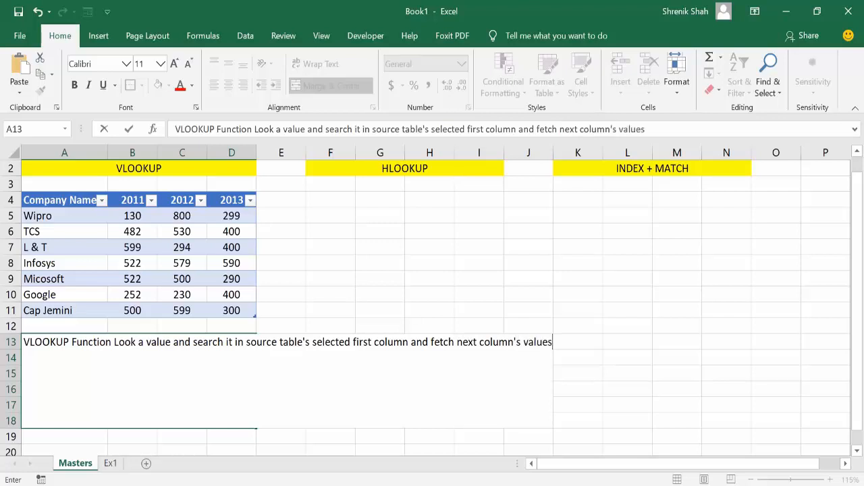
key(Return)
click(140, 389)
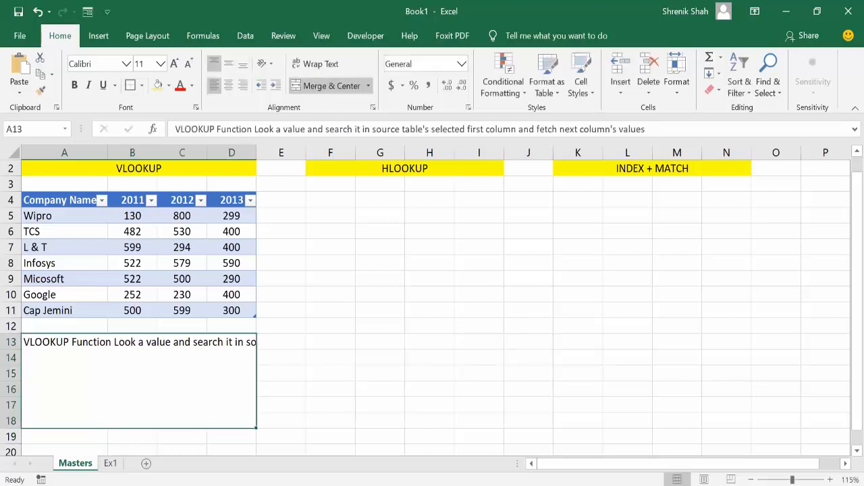
click(303, 68)
Step: Below a blank line in the A13 note, add the syntax "=VLOOKUP(what?, Source_Data_Cell_Range, Column_Index, True/False )"
double_click(139, 383)
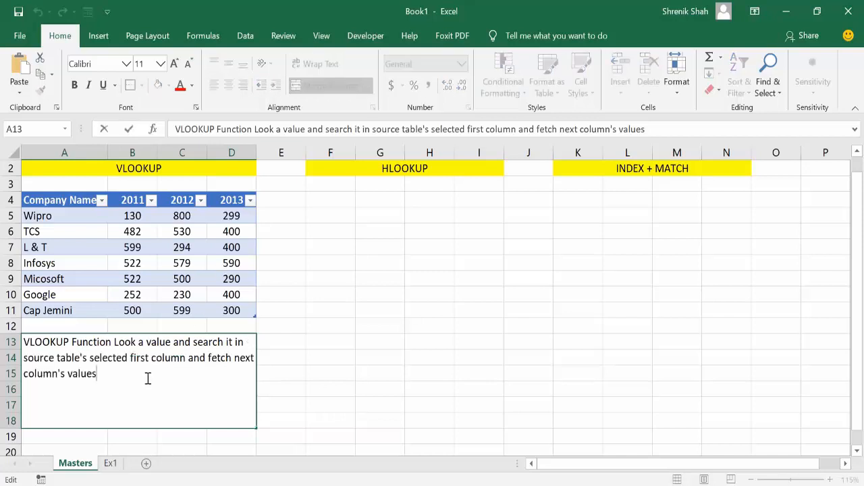
text(=V)
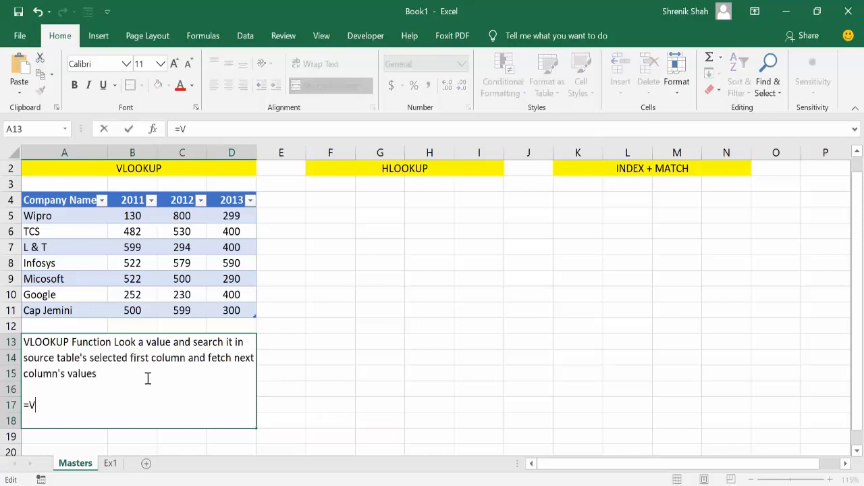
text(LOOKUP()
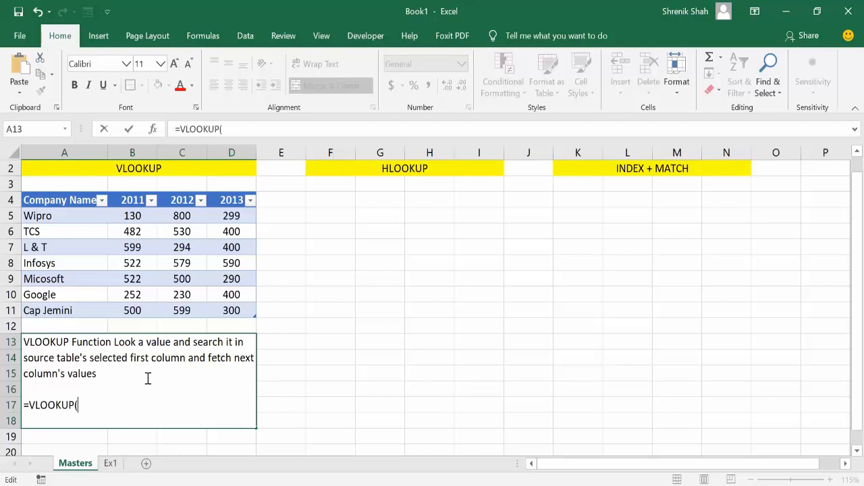
text(WHAT)
key(BackSpace)
key(BackSpace)
key(BackSpace)
key(BackSpace)
text(what?, Source_Data_Cell_Ta)
key(BackSpace)
key(BackSpace)
text(Range, Column_Index, True/False)
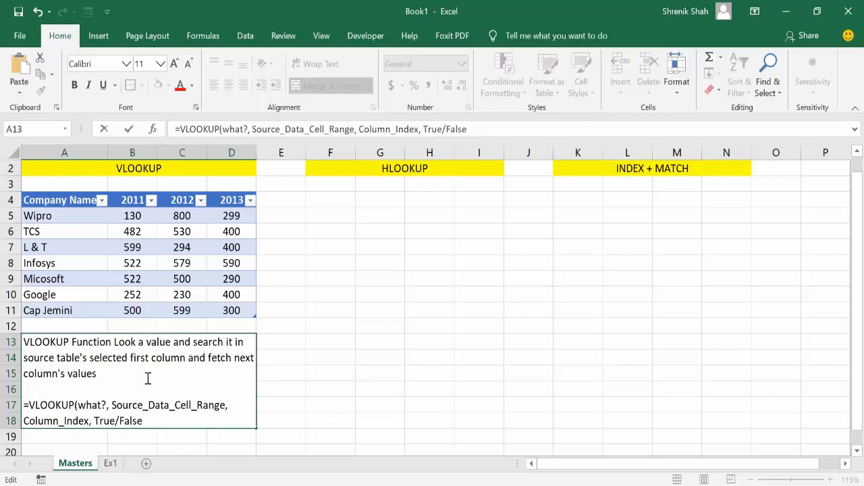
text( ))
Step: Leave a blank line under the syntax in the A13 note and add "True - Approximate Match"
key(alt+Return)
key(alt+Return)
text(TR)
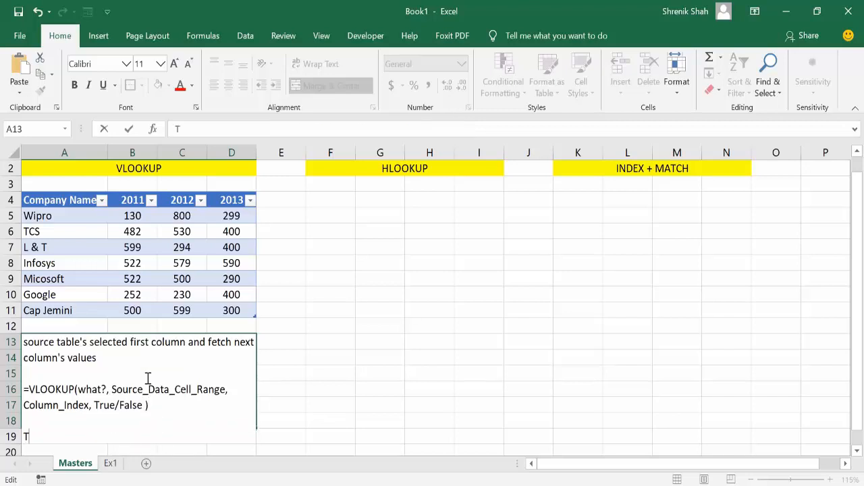
key(BackSpace)
text(rue - Approxiam)
key(BackSpace)
key(BackSpace)
key(BackSpace)
text(imate Match)
key(BackSpace)
text(ch)
Step: Add a last line "False - Exact Match" to the A13 note and commit the cell
key(alt+Return)
text(FALSE)
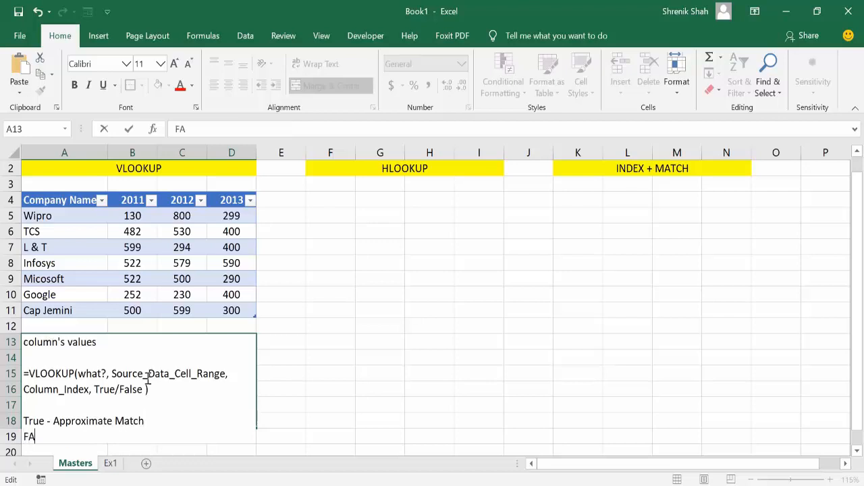
key(BackSpace)
key(BackSpace)
key(BackSpace)
key(BackSpace)
text(alse - Exact Match)
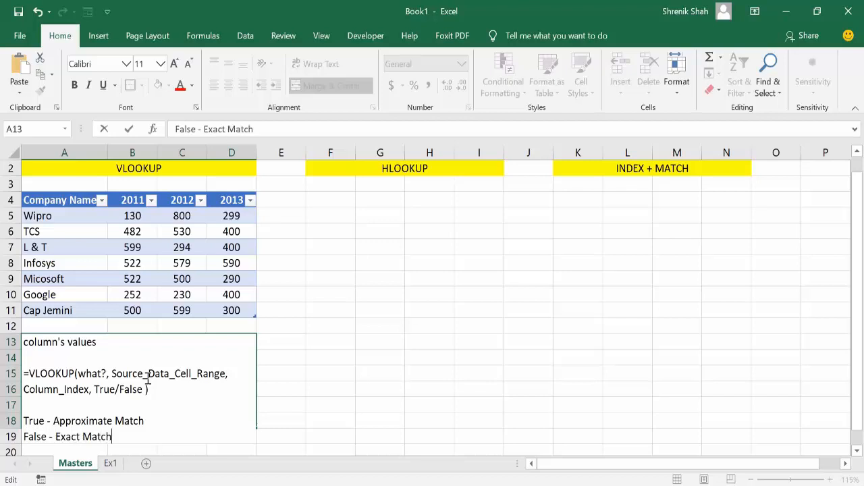
key(Return)
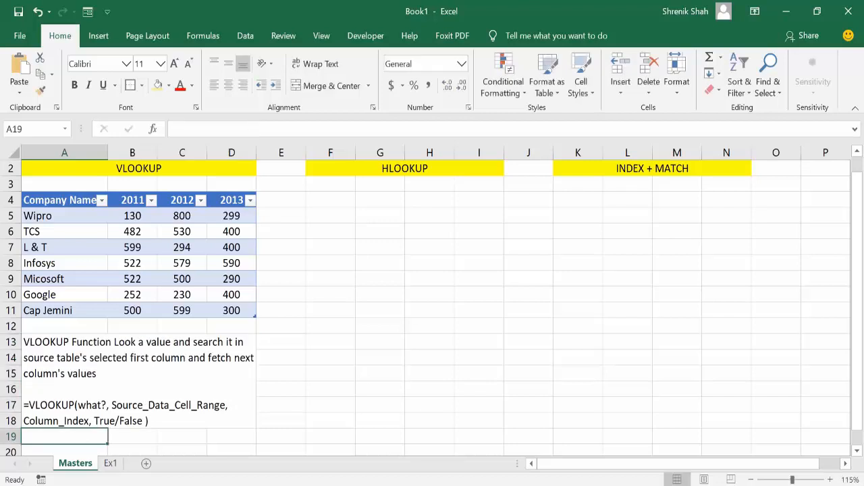
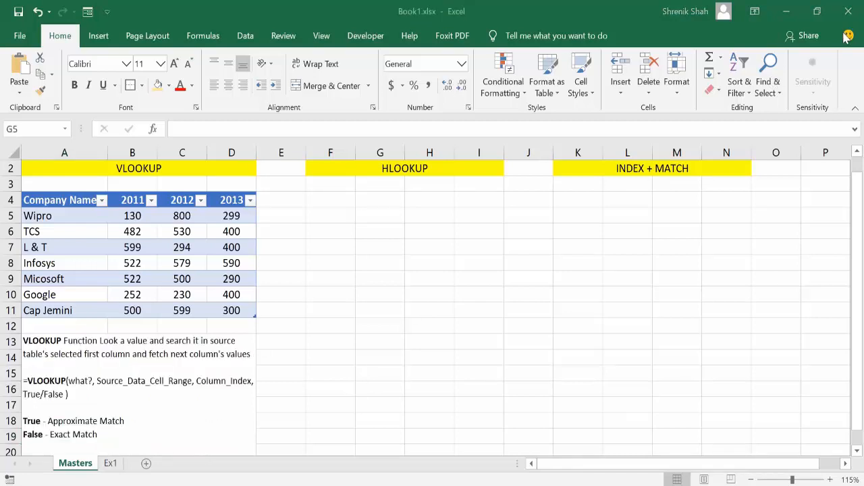
click(115, 393)
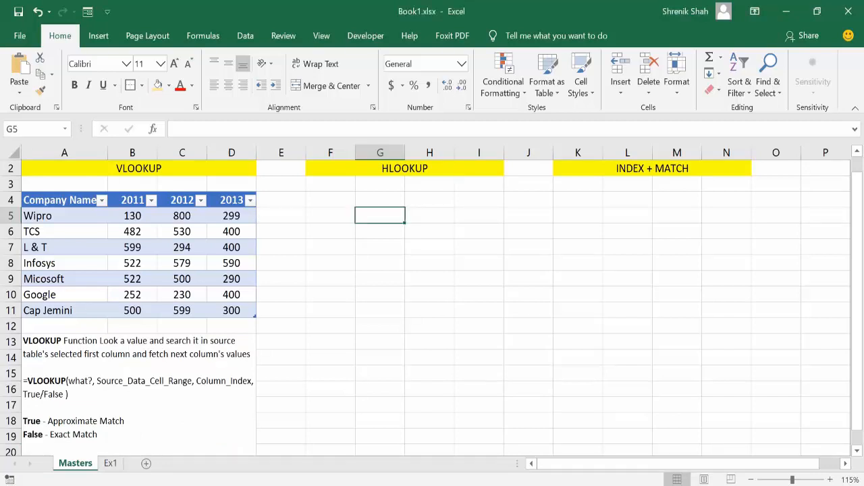
click(160, 355)
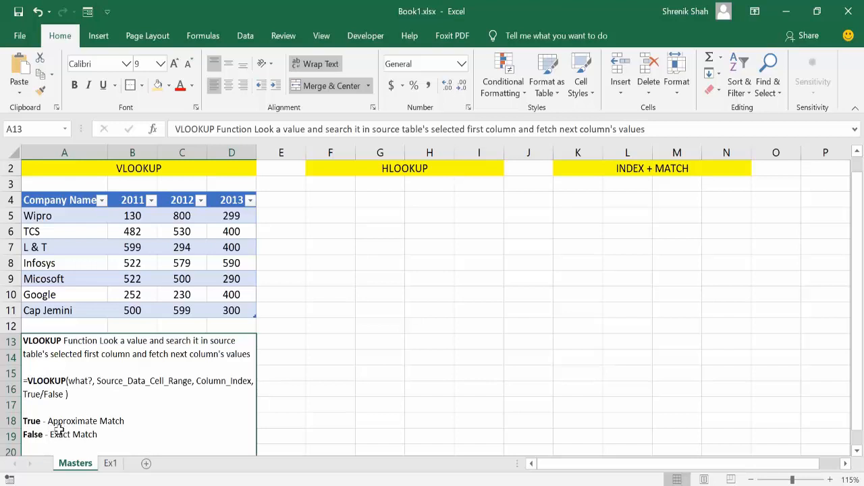
click(380, 342)
drag(354, 205, 475, 290)
click(479, 247)
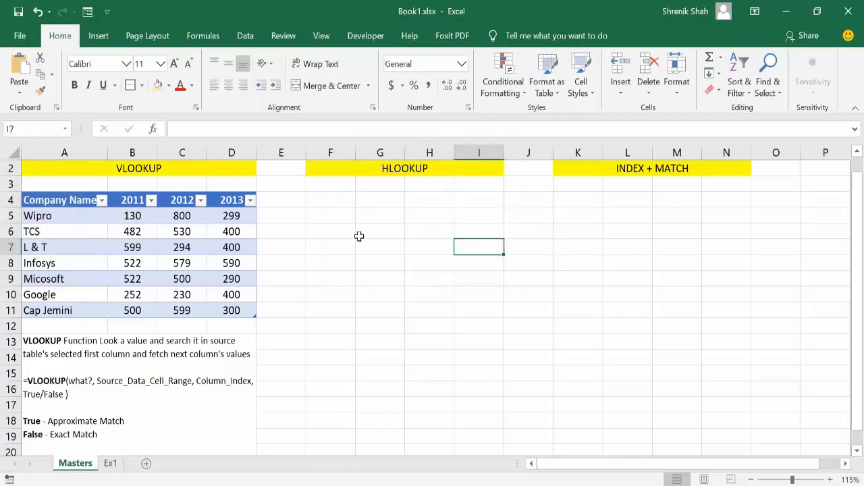
Step: Enter the row labels City Name, Population, Literacy and Illiteracy in F4:F7 under HLOOKUP, and widen column F slightly
click(324, 202)
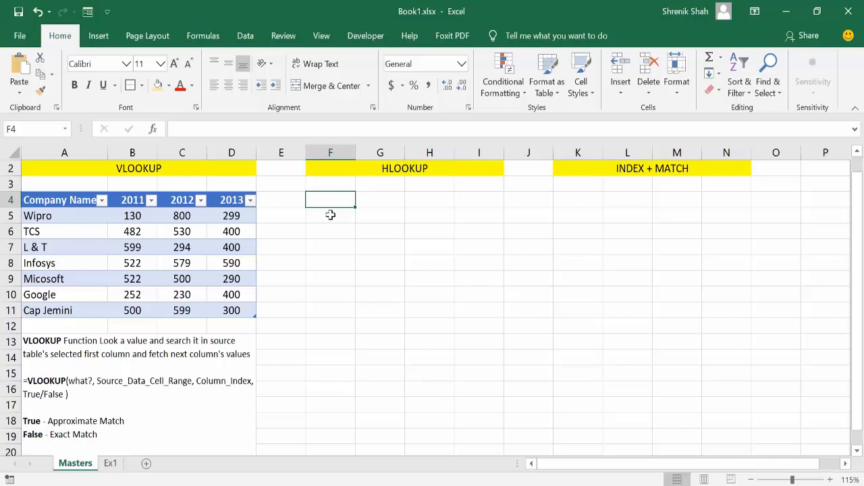
text(City Name)
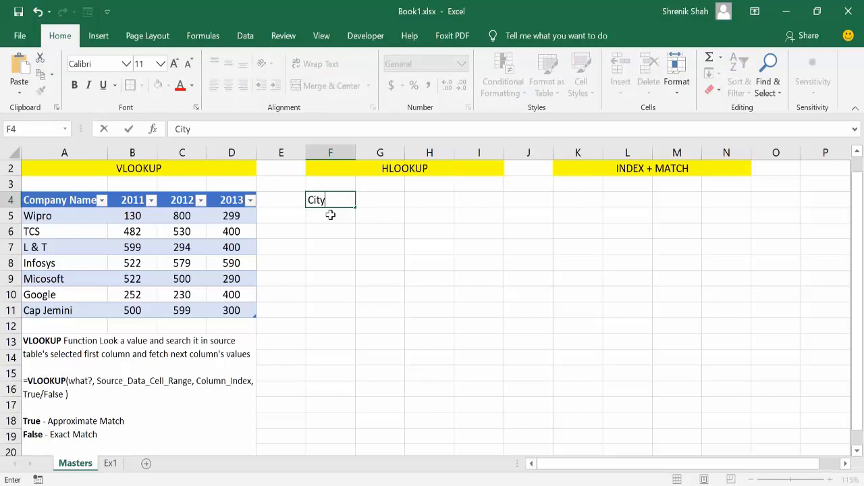
key(Return)
text(Population)
key(Return)
text(Literacy)
key(Return)
text(l)
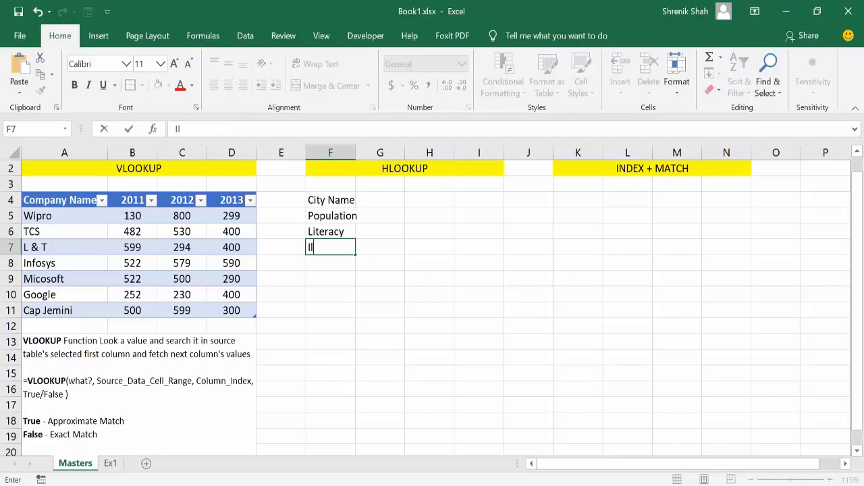
text(lliteracy)
key(Return)
drag(356, 153, 361, 153)
Step: Fill the City Name row in G4:I4 with Delhi, Kolkata and Hyderabad
click(386, 197)
drag(391, 202, 485, 205)
click(436, 247)
click(377, 202)
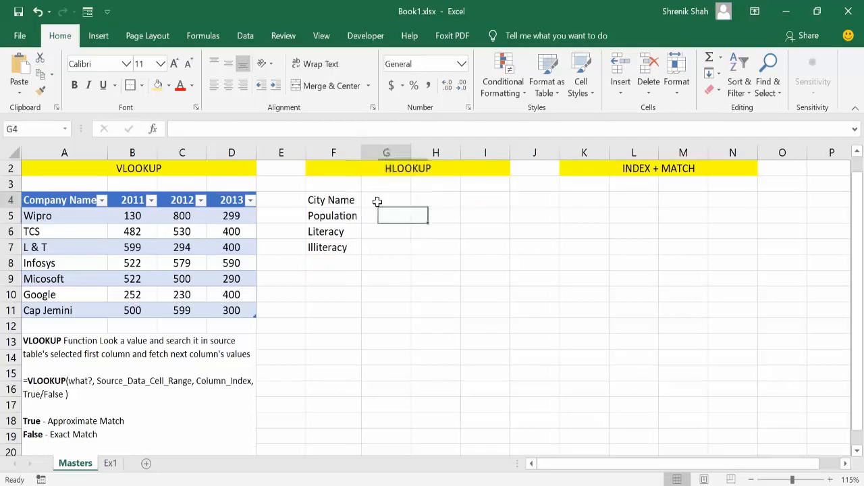
text(Delhi)
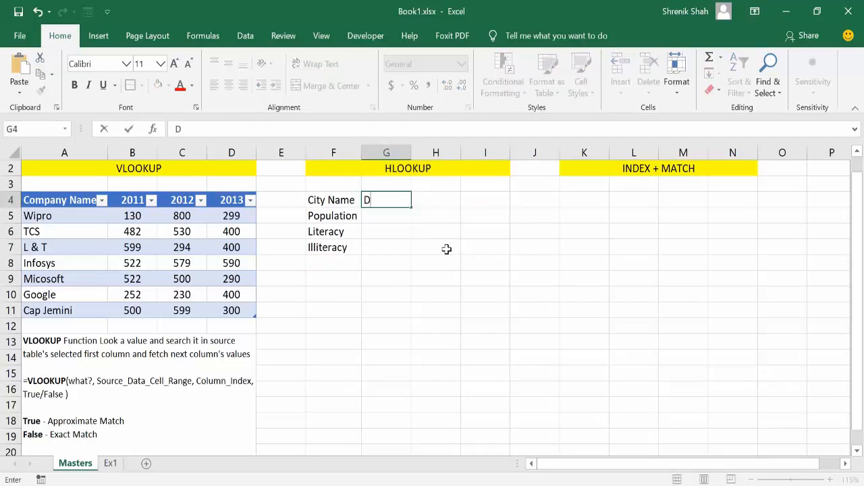
key(Tab)
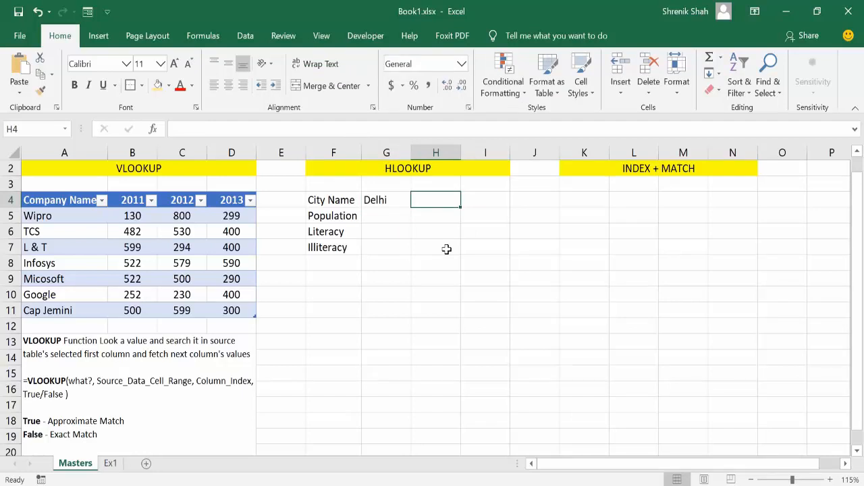
text(Kolkata)
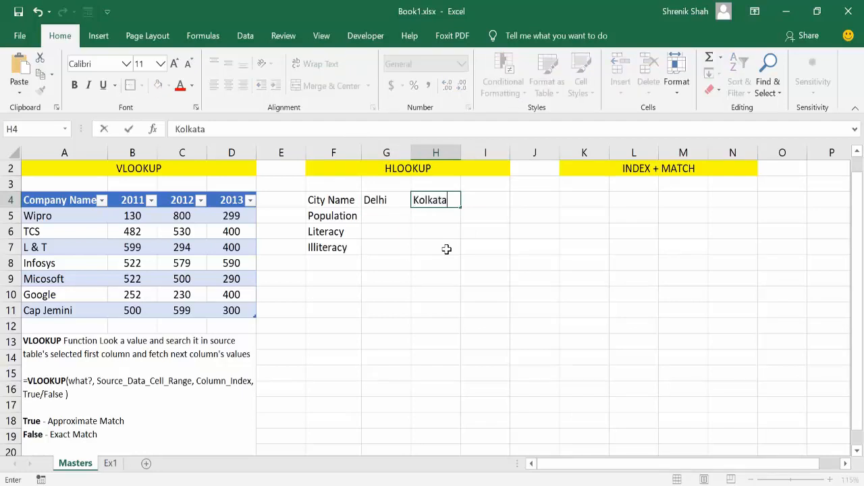
key(Tab)
text(H)
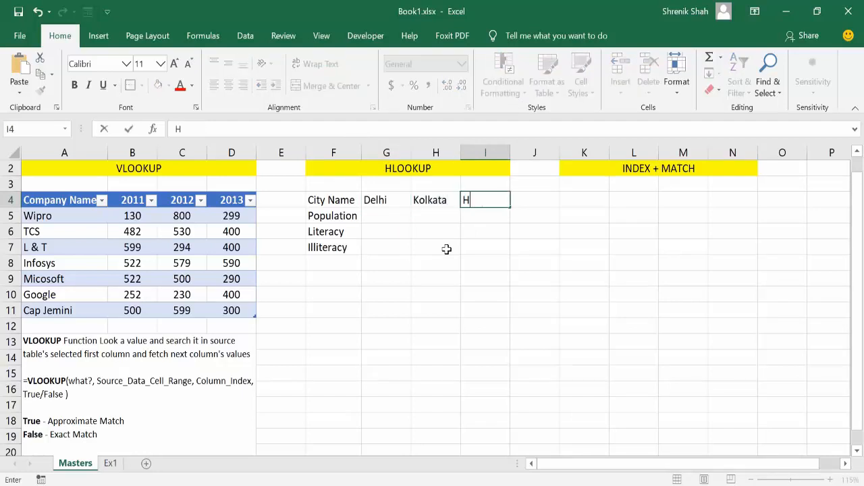
text(yderabad)
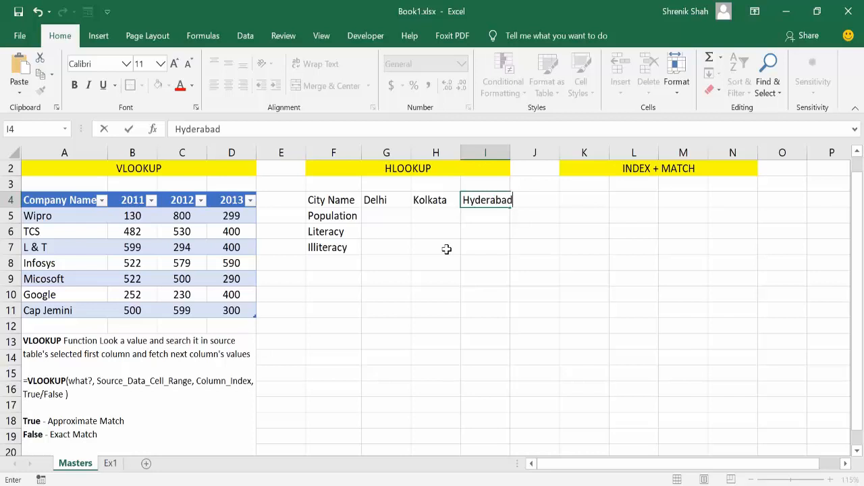
key(Return)
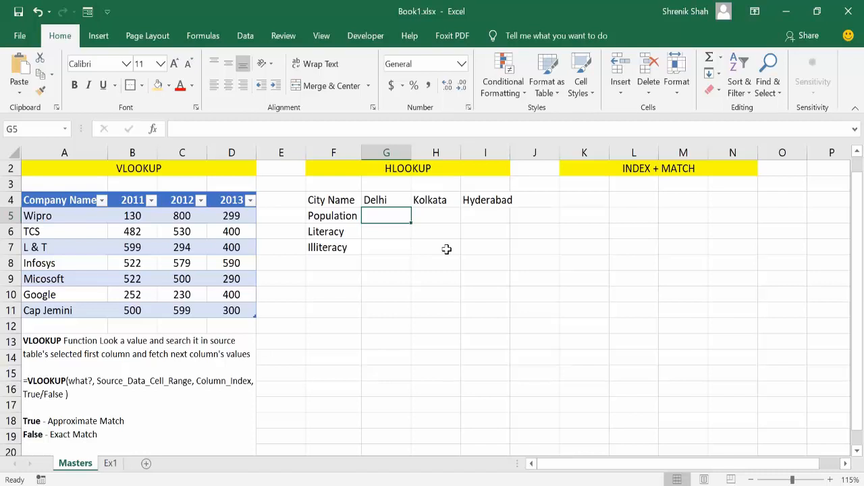
Step: Fill the Population row in G5:I5 with 170 L, 150 L and 210 L
text(170 L)
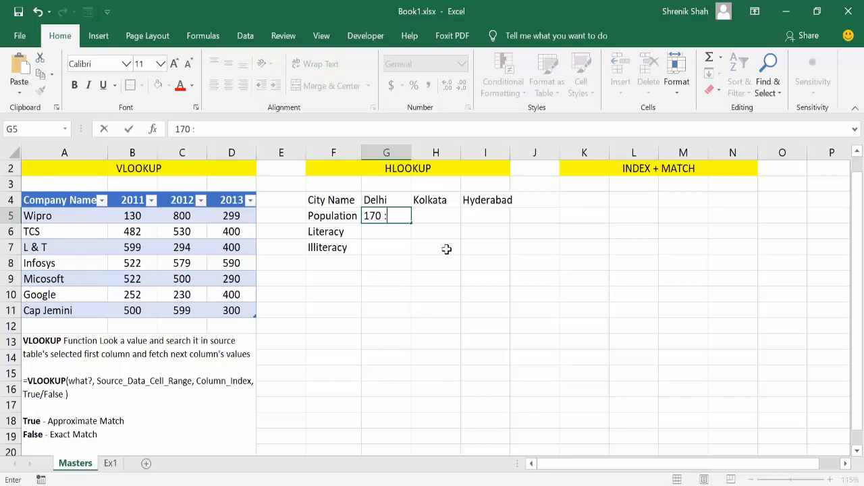
key(Tab)
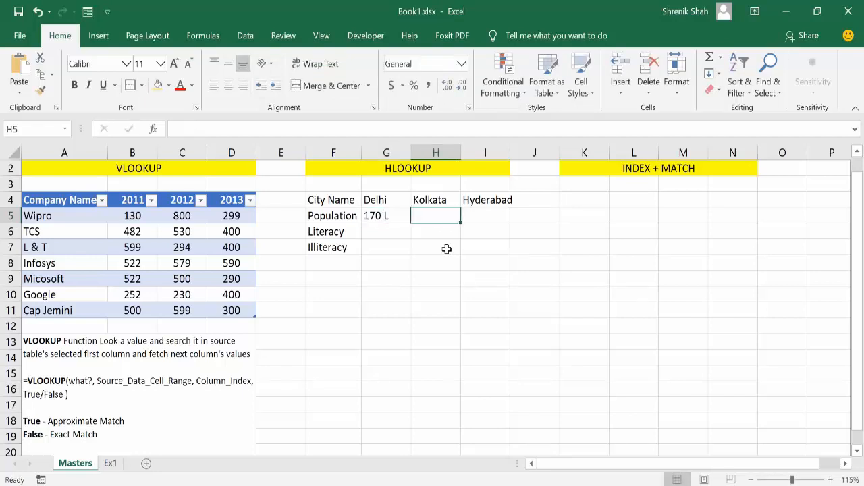
text(150 L)
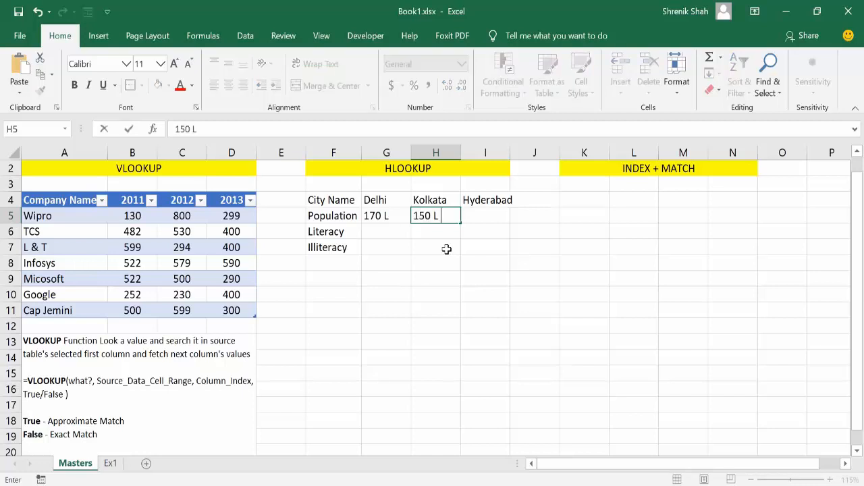
key(Tab)
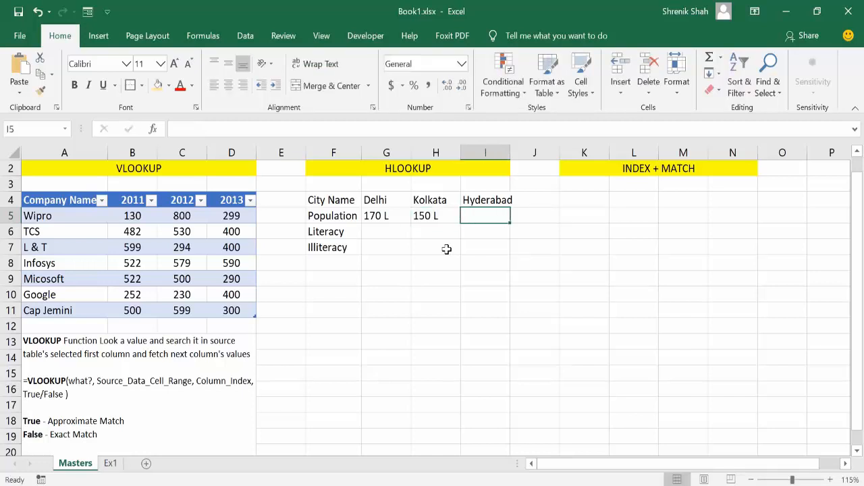
text(10)
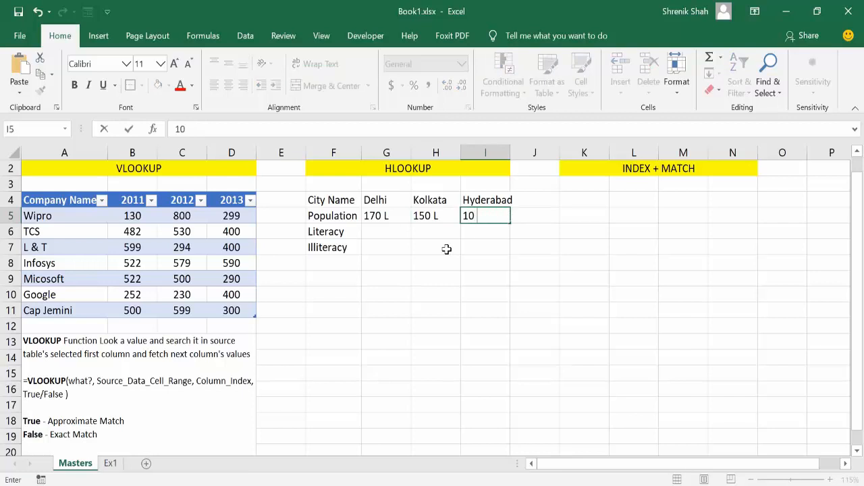
key(BackSpace)
text(210 L)
key(Return)
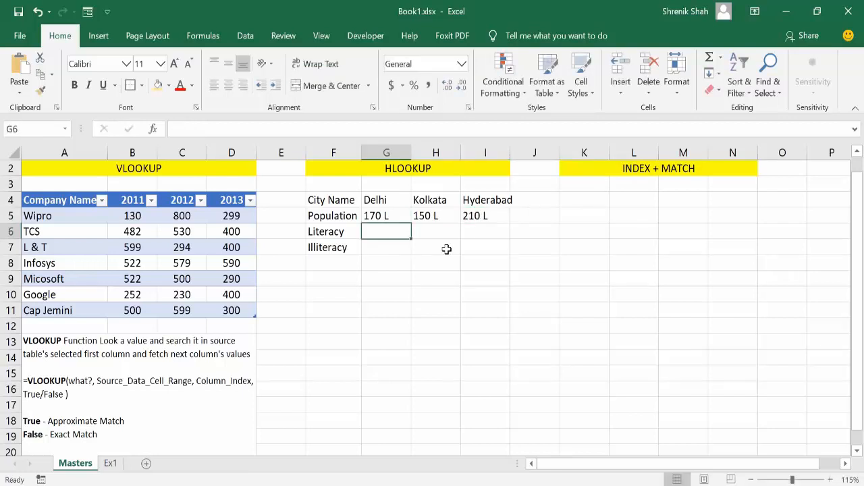
Step: Format G6:I7 as percentages and fill the Literacy row in G6:I6 with 81%, 79% and 83%
shift+click(490, 247)
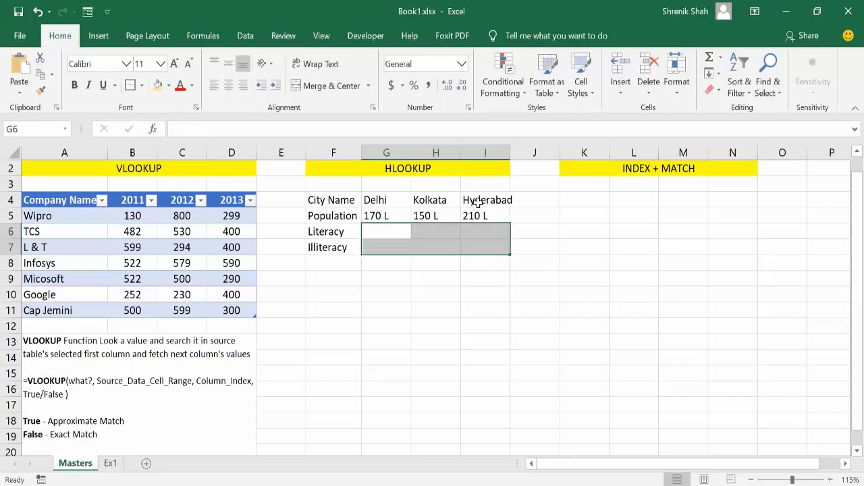
click(414, 87)
click(386, 231)
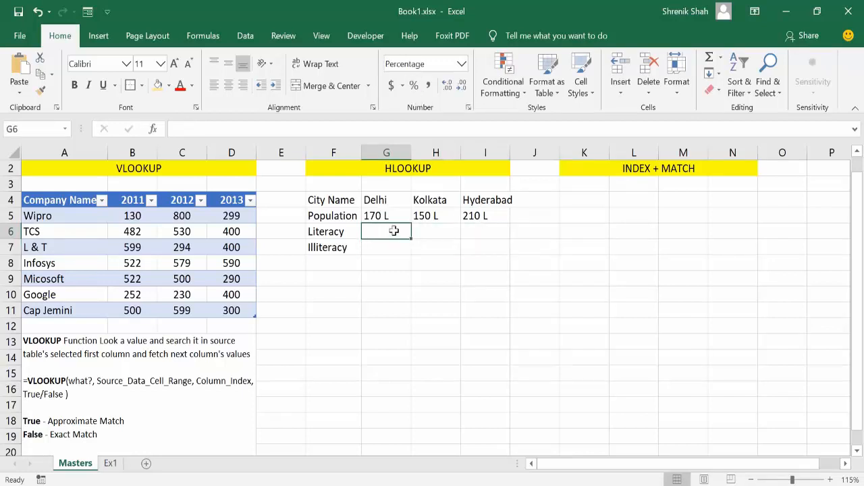
text(81)
key(Tab)
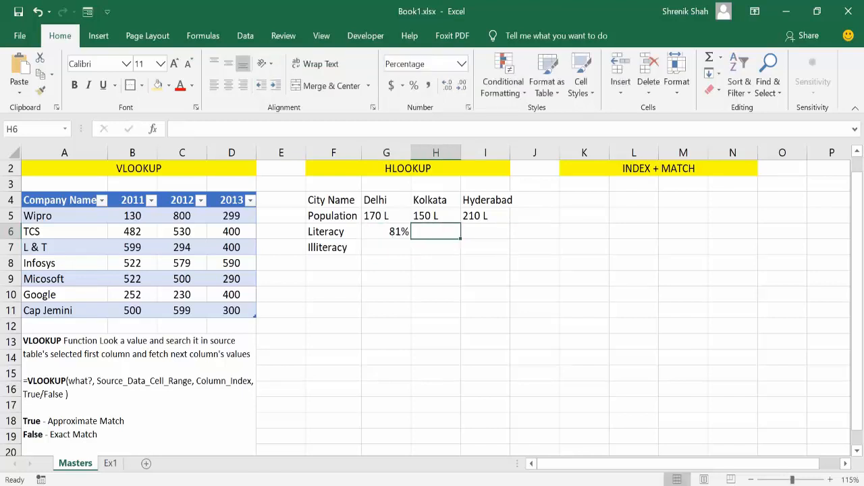
text(79)
key(Tab)
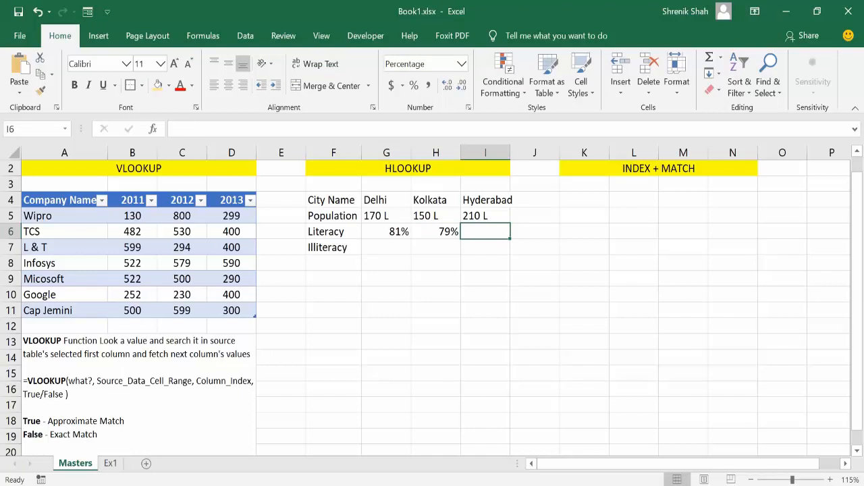
text(83)
key(Return)
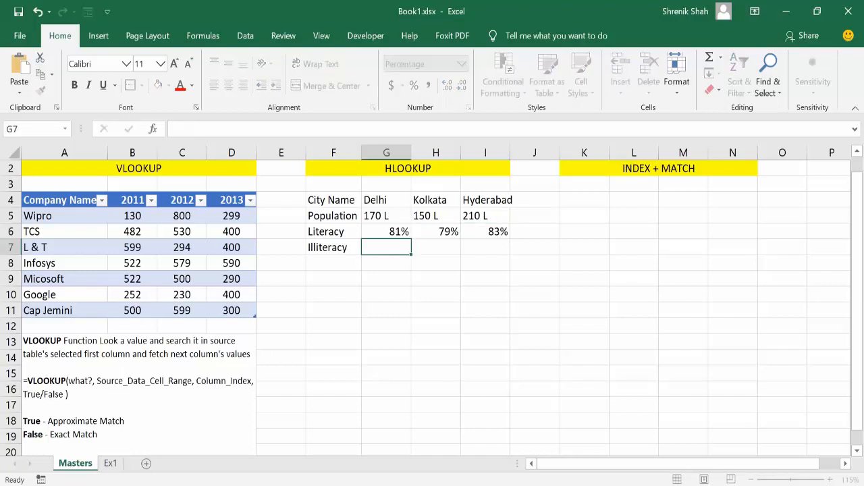
Step: Enter the formula =100-G6 for Delhi's illiteracy in G7
text(=)
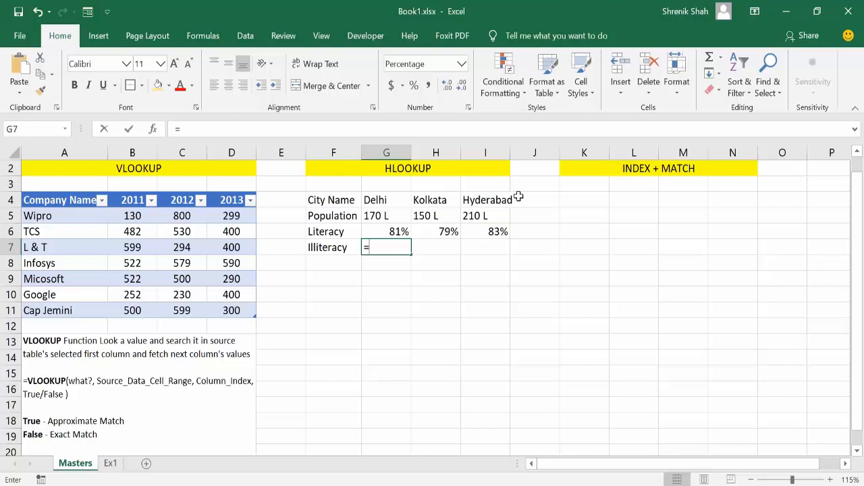
text(100)
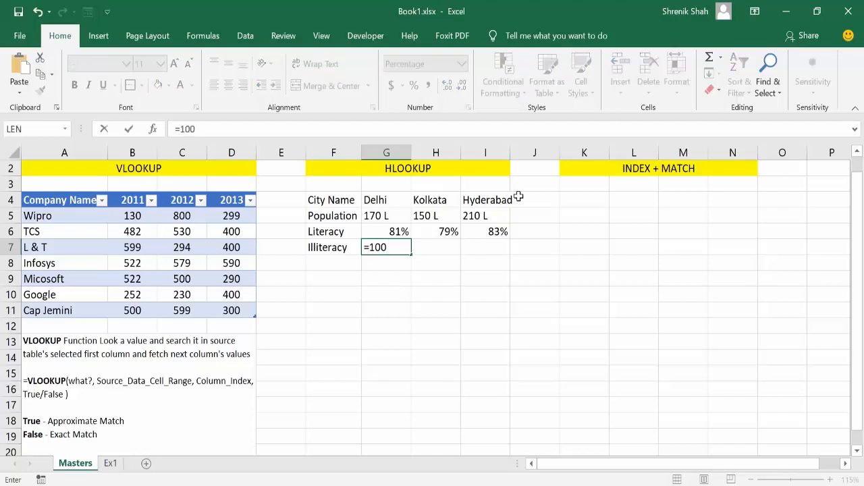
text(-)
key(Up)
key(Return)
key(Up)
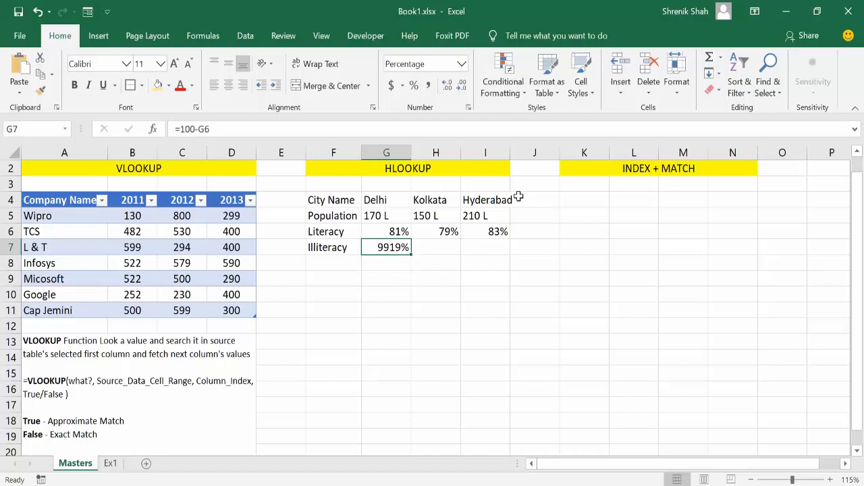
Step: Change the G7 illiteracy formula to =1-G6 and fill it across to I7
key(F2)
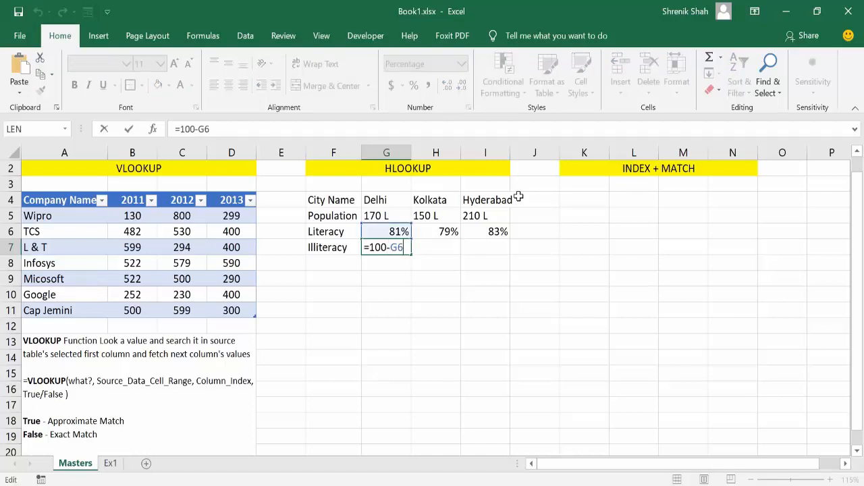
key(shift+Left)
key(Left)
key(Left)
key(BackSpace)
key(BackSpace)
key(Return)
key(Up)
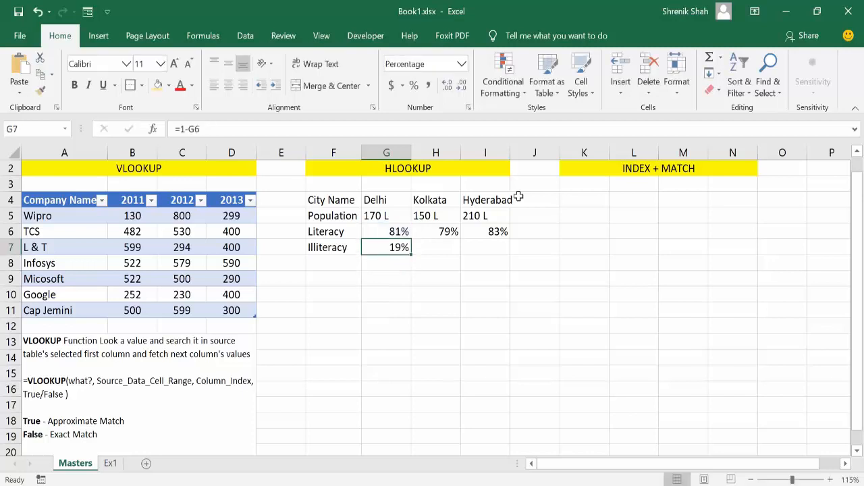
drag(413, 256, 509, 255)
Step: Center the city data in G4:I7 horizontally and autofit column I to its contents
drag(337, 202, 490, 247)
drag(385, 206, 498, 245)
click(228, 85)
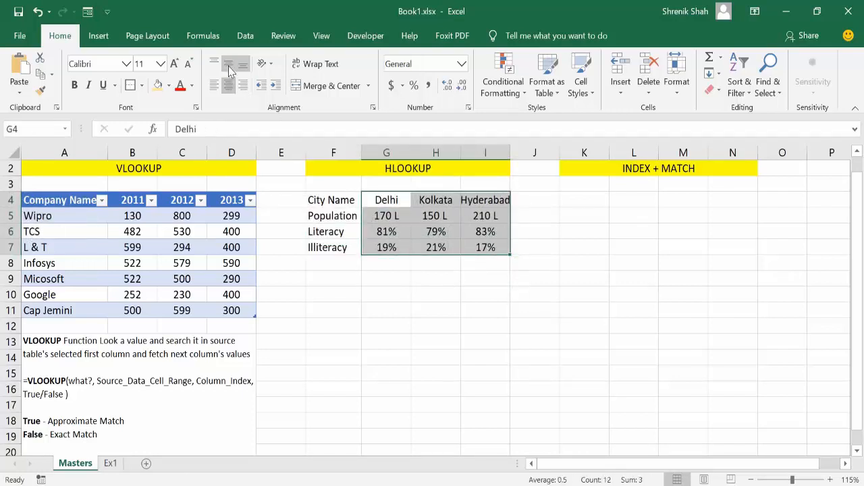
click(472, 202)
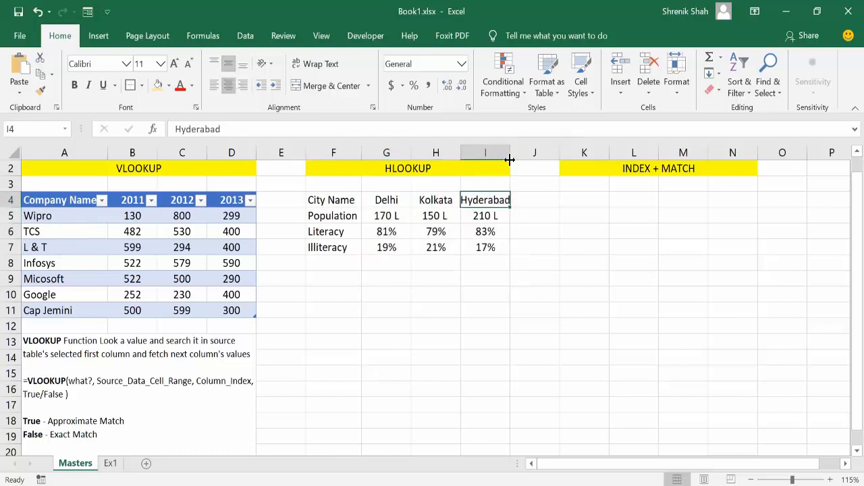
double_click(510, 153)
Step: Make the row labels in F4:F7 bold and red
click(399, 216)
drag(351, 200, 363, 248)
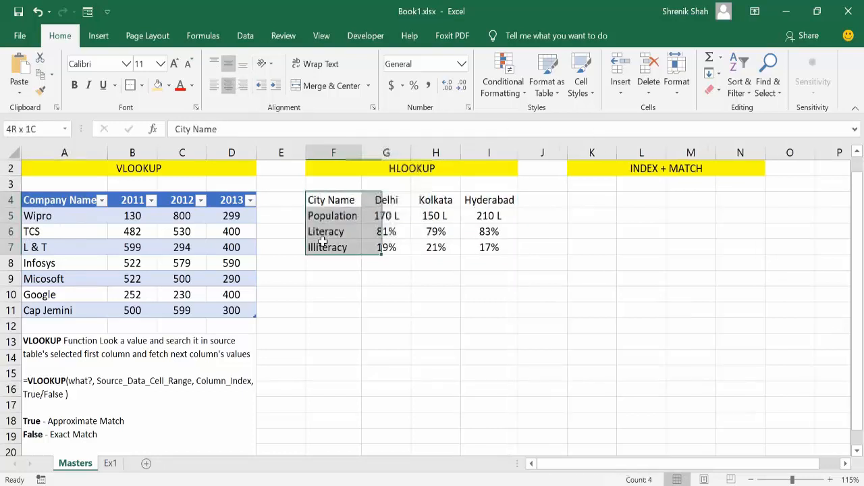
click(75, 85)
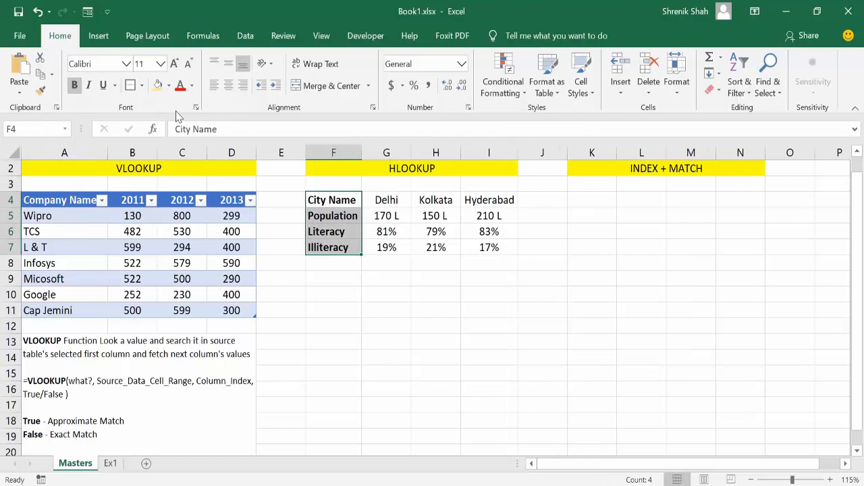
click(179, 85)
click(426, 236)
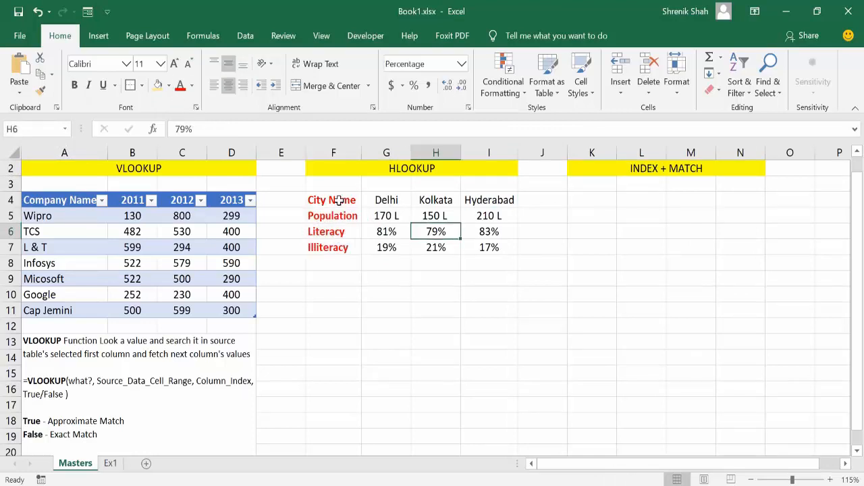
Step: Apply all borders to the city table in F4:I7
drag(333, 200, 476, 247)
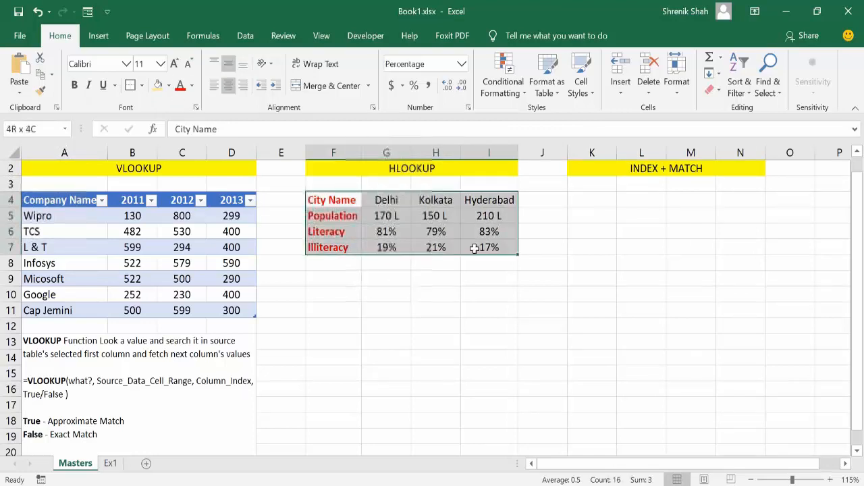
click(142, 85)
click(162, 193)
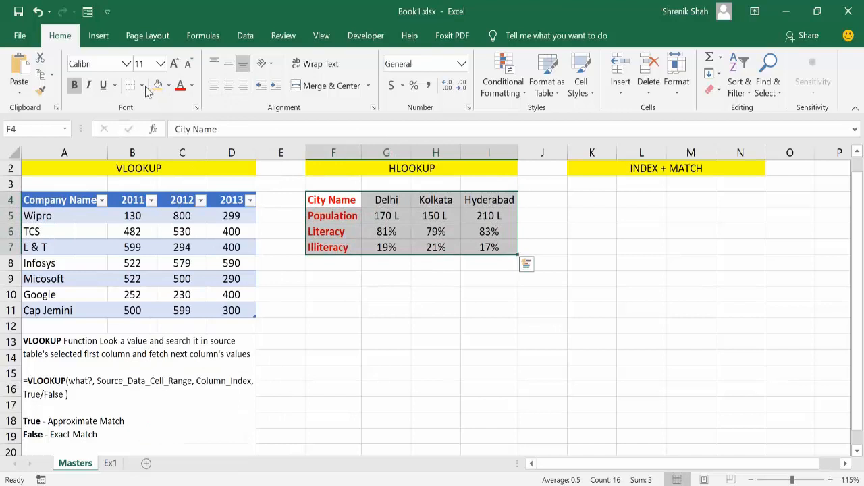
click(142, 85)
click(251, 214)
click(449, 245)
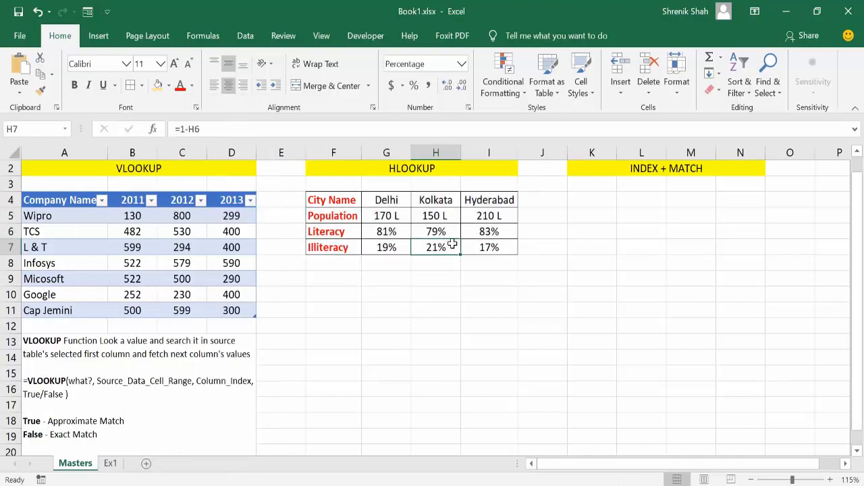
Step: Examine the horizontal layout of the city table, comparing its City Name row with its label column
drag(351, 199, 463, 243)
click(425, 230)
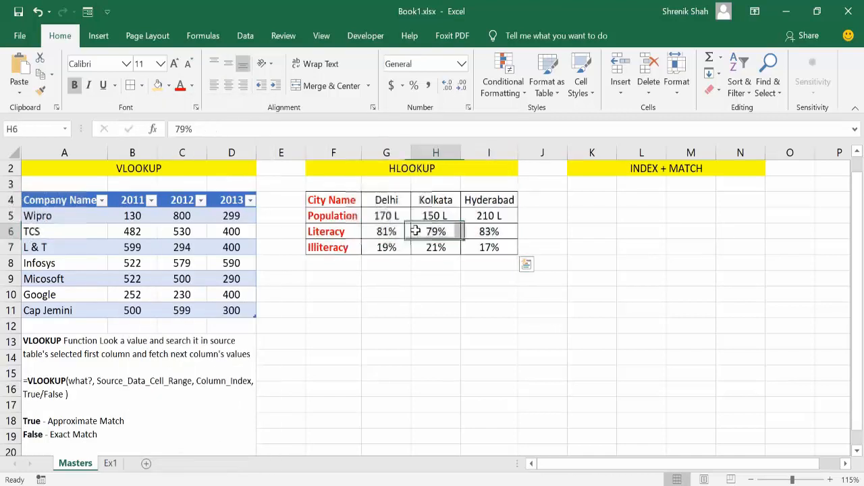
drag(356, 199, 468, 200)
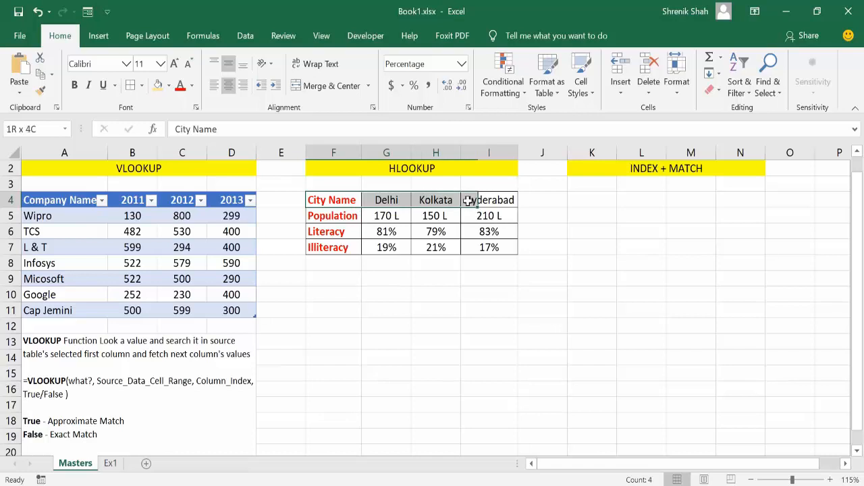
click(447, 310)
drag(336, 200, 332, 247)
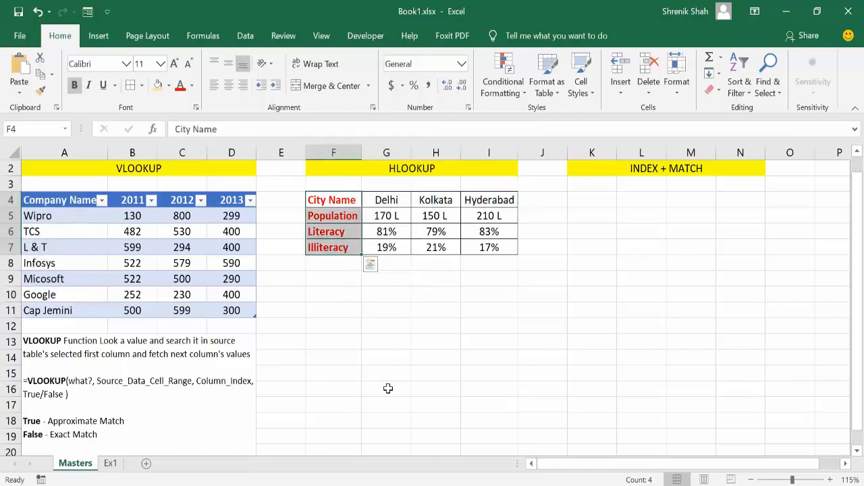
drag(348, 201, 490, 200)
click(397, 249)
drag(337, 200, 334, 247)
click(439, 308)
drag(348, 203, 496, 241)
click(486, 311)
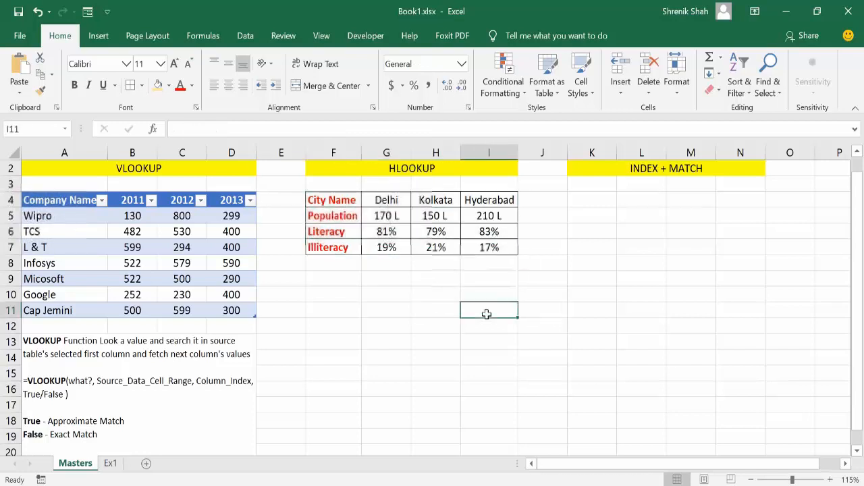
click(353, 341)
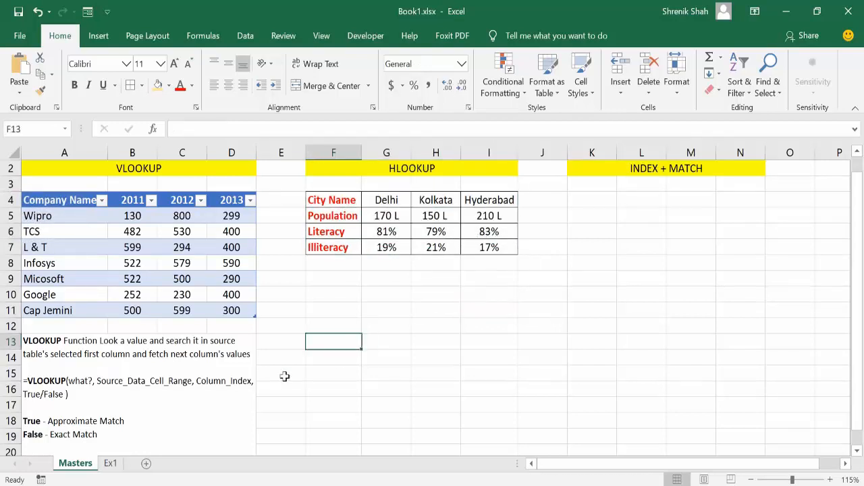
Step: Add a new worksheet named Ex2 and place it after Ex1
click(146, 464)
double_click(127, 465)
text(Ex2)
key(Return)
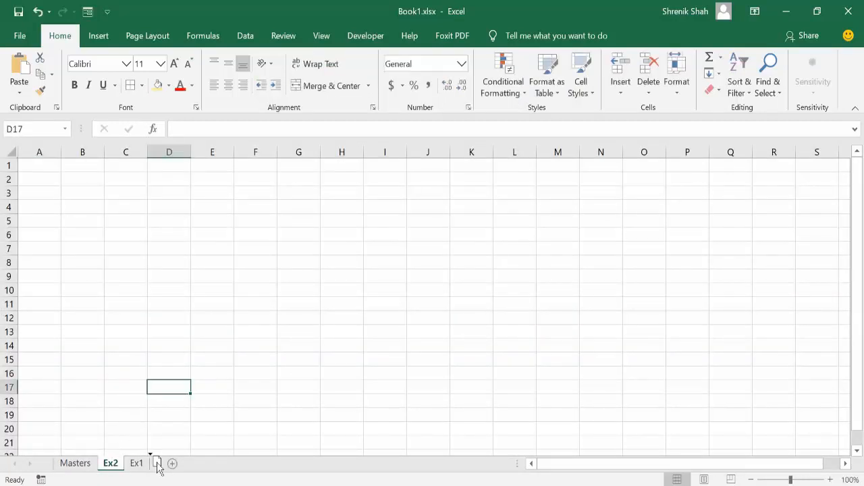
drag(157, 466, 156, 466)
Step: Enter the labels City Name in D3 and Population in D5 on the Ex2 sheet
click(222, 218)
scroll(203, 203, up, 1)
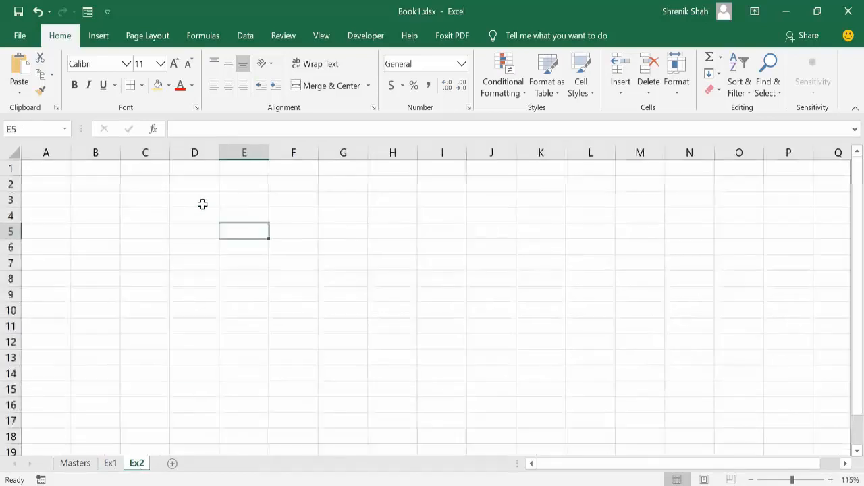
click(203, 203)
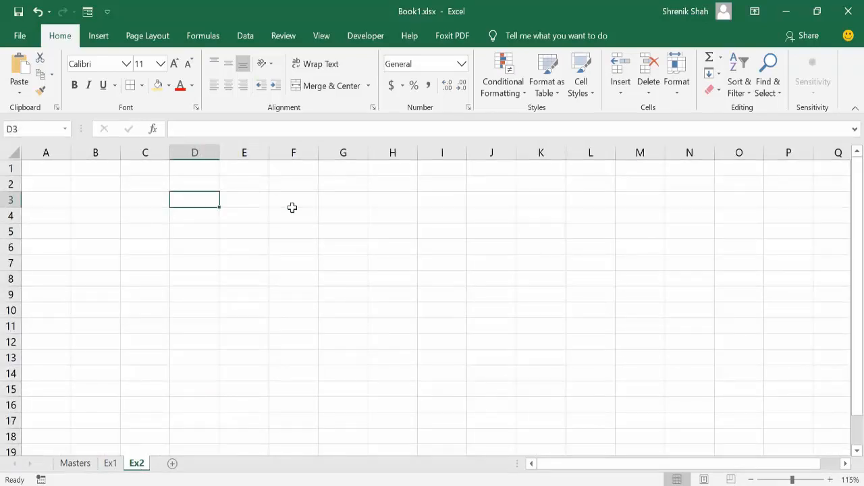
text(City Name)
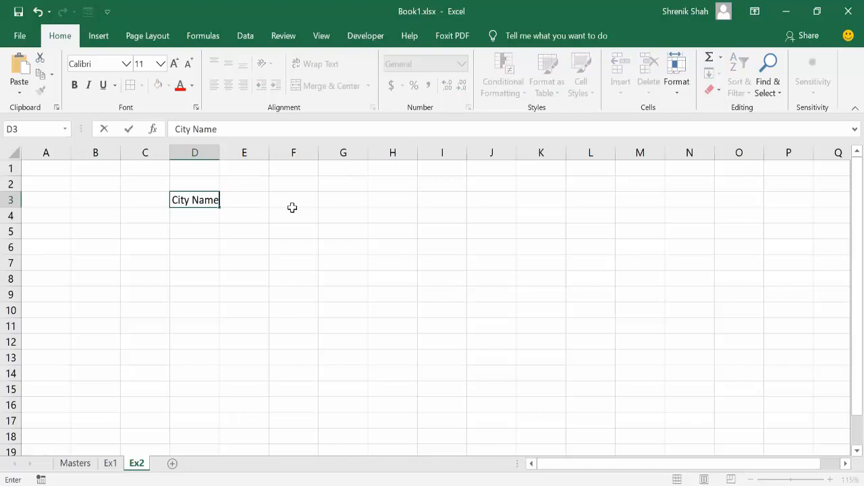
key(Return)
key(Return)
text(Populatio)
key(Return)
key(Return)
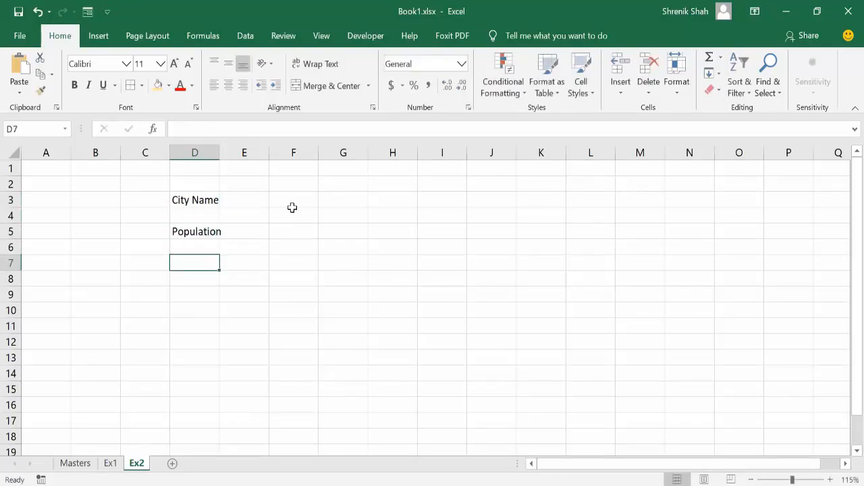
Step: Enter the labels Literacy in D7 and Illiteracy in D9
text(Literacy)
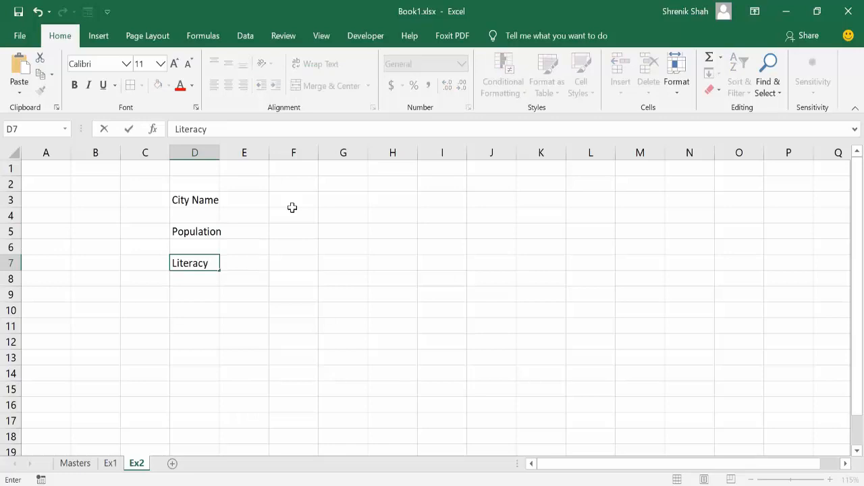
key(Return)
key(Return)
text(Illiteracy)
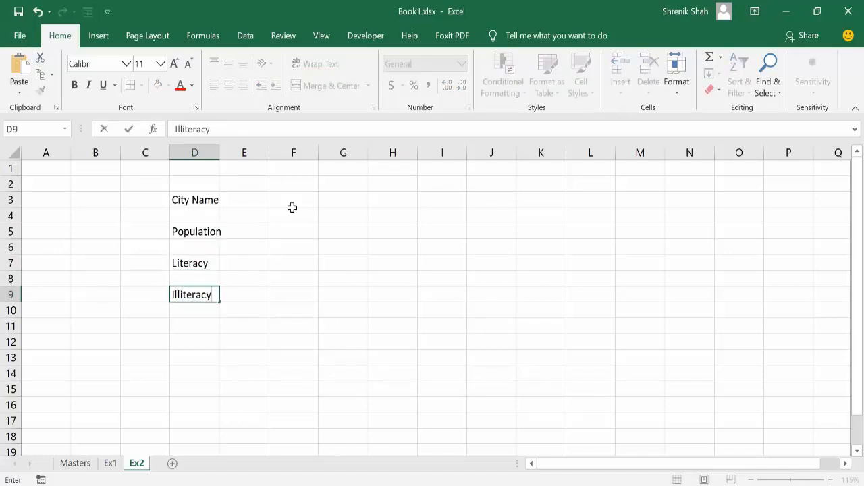
key(Return)
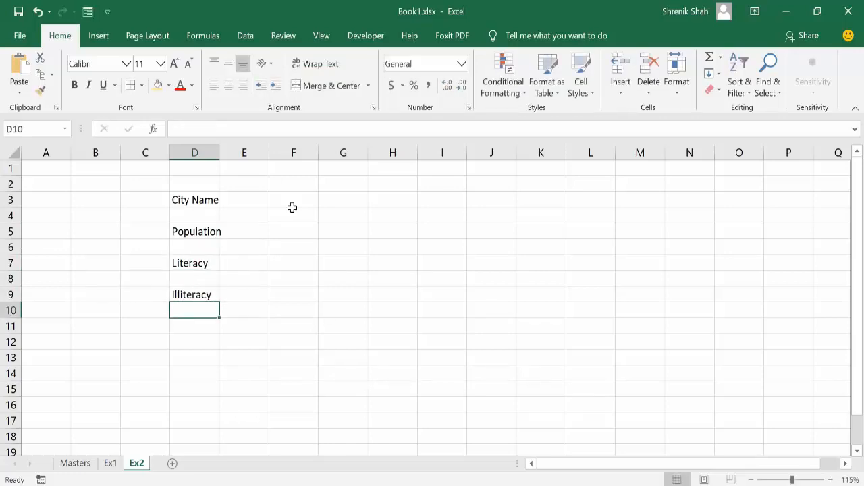
Step: Fit column D to its labels and narrow column E to a slim spacer
double_click(219, 152)
drag(277, 153, 247, 154)
Step: Merge and center cells F3:G3 as the City Name input field
click(274, 199)
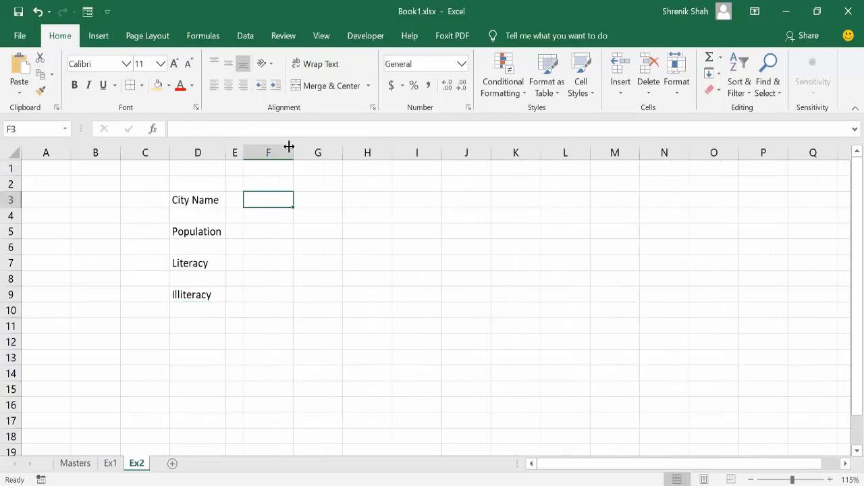
drag(285, 197, 338, 198)
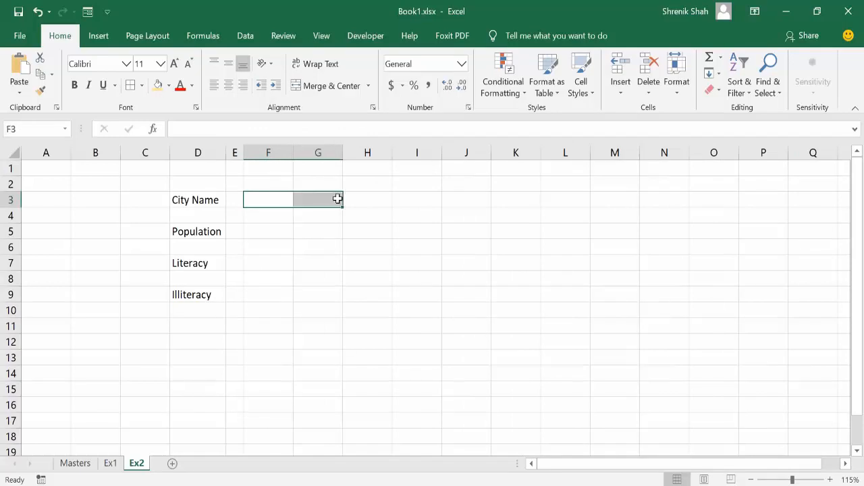
click(324, 86)
Step: Apply outside borders to the City Name field F3:G3 and to cells F7 and F9
click(282, 231)
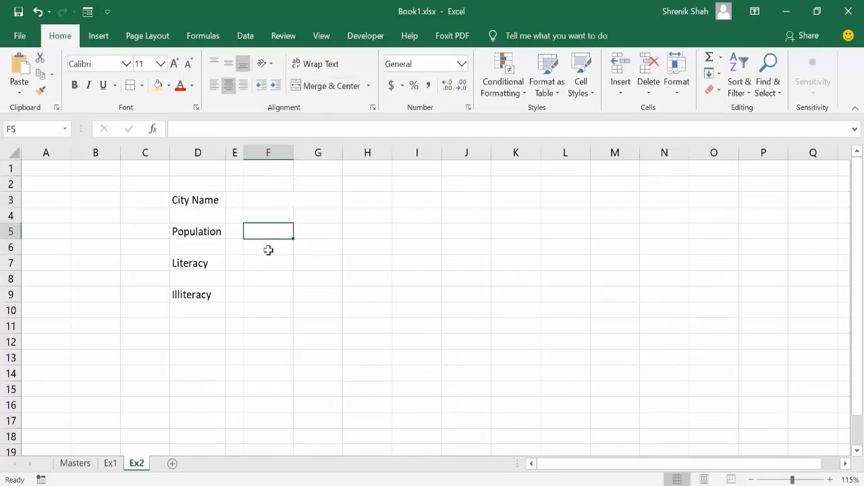
click(274, 263)
ctrl+click(270, 291)
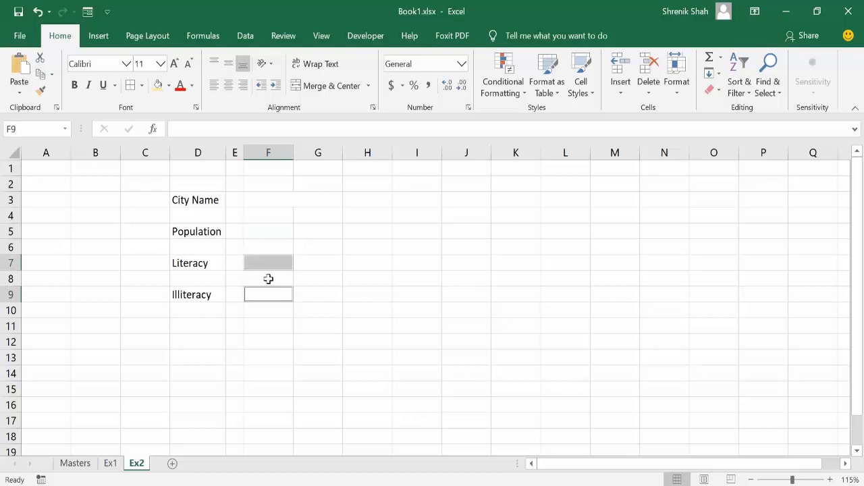
ctrl+click(268, 200)
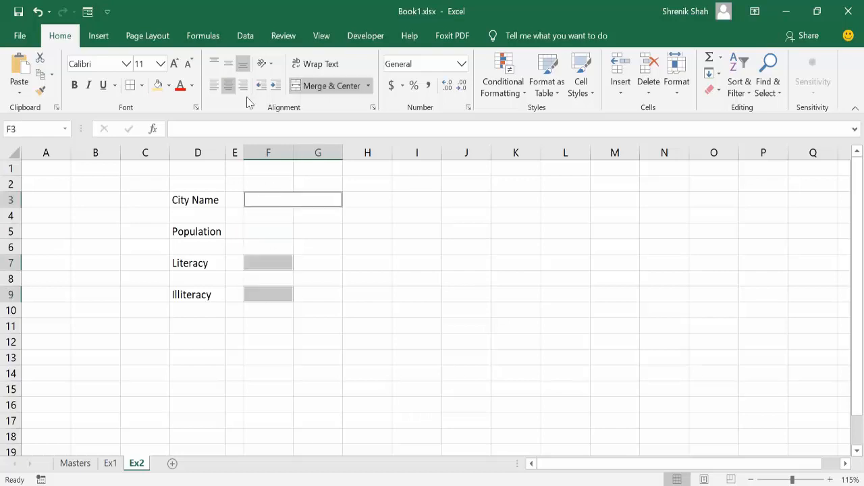
click(143, 86)
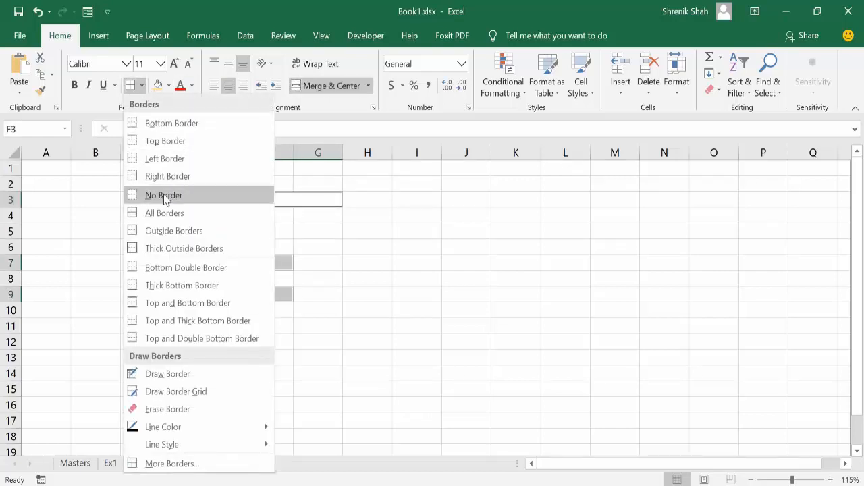
click(170, 230)
click(368, 278)
Step: Apply thick outside borders around the form area C2:H10
mouse_move(153, 179)
mouse_down()
mouse_move(339, 281)
mouse_move(362, 314)
mouse_up()
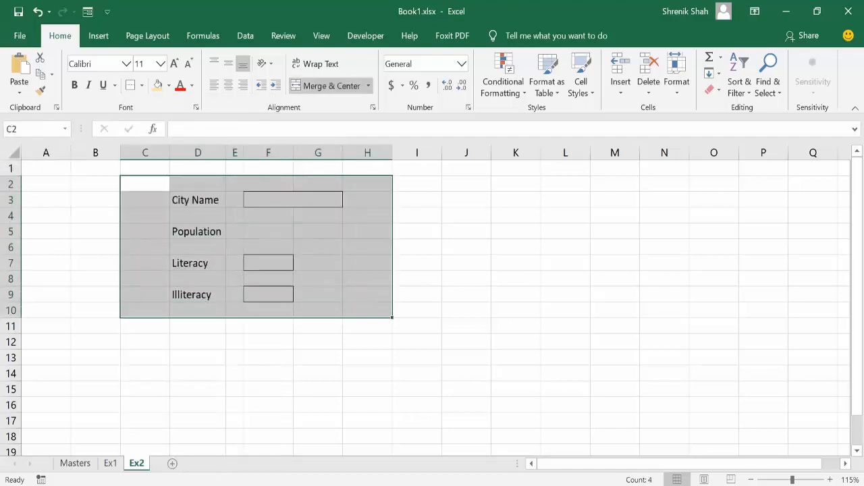
click(140, 86)
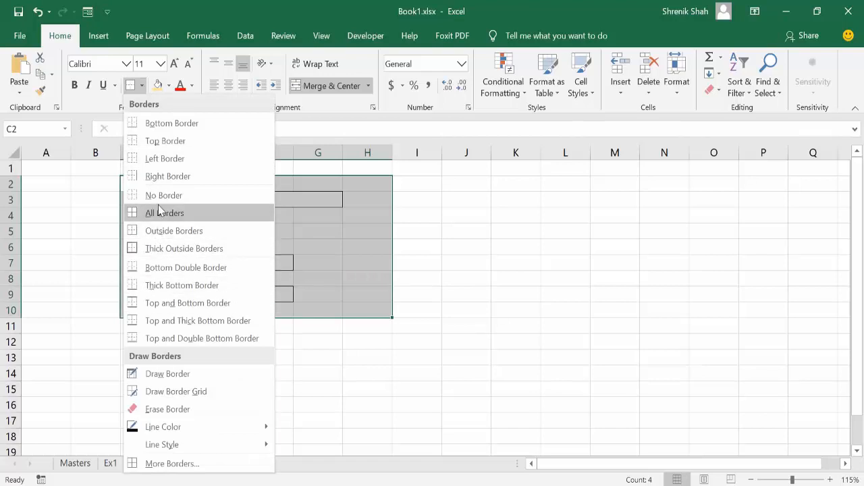
click(162, 249)
click(309, 264)
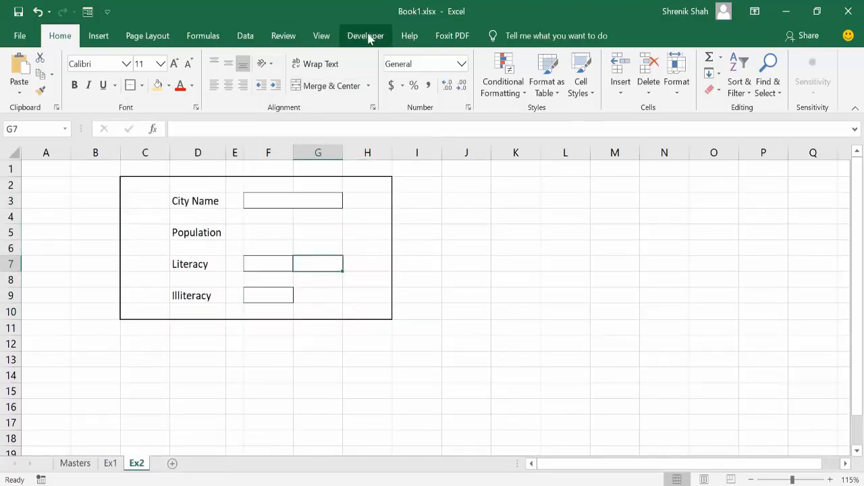
Step: Hide the gridlines on the Ex2 sheet
click(322, 37)
click(179, 86)
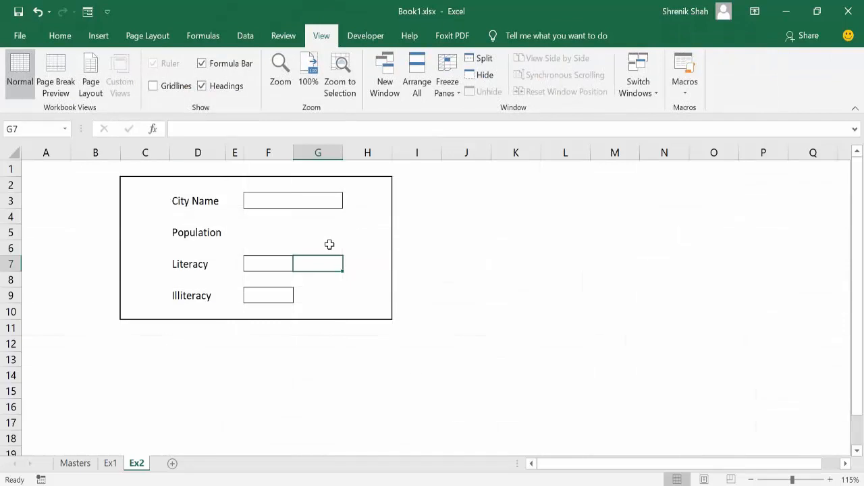
scroll(328, 245, up, 1)
click(353, 247)
drag(156, 189, 419, 337)
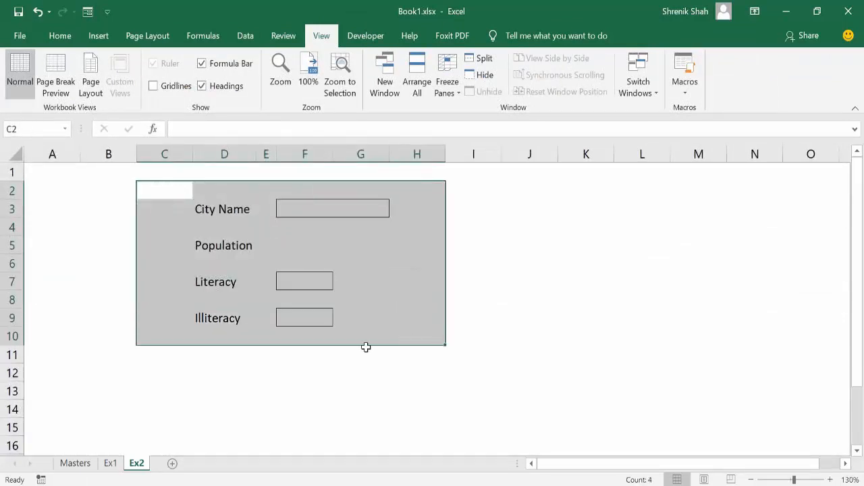
click(360, 372)
Step: Review the city table F4:I7 on the Masters sheet and return to the City Name field on Ex2
click(110, 463)
click(76, 463)
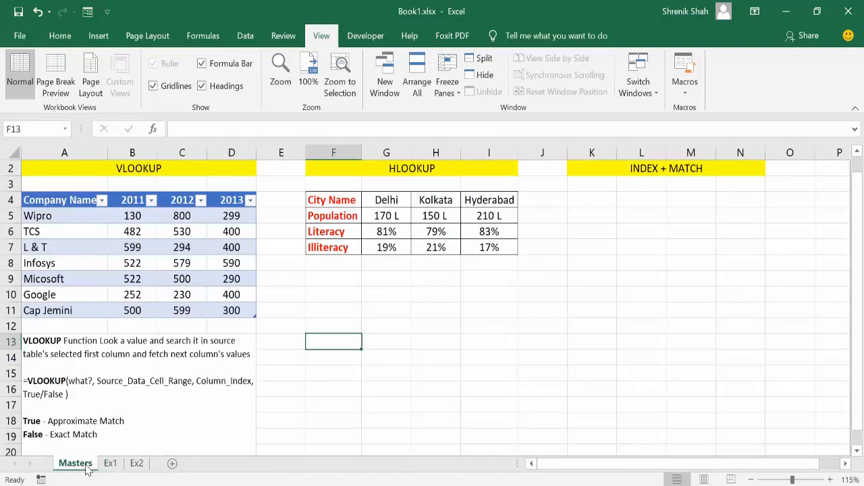
drag(333, 203, 497, 247)
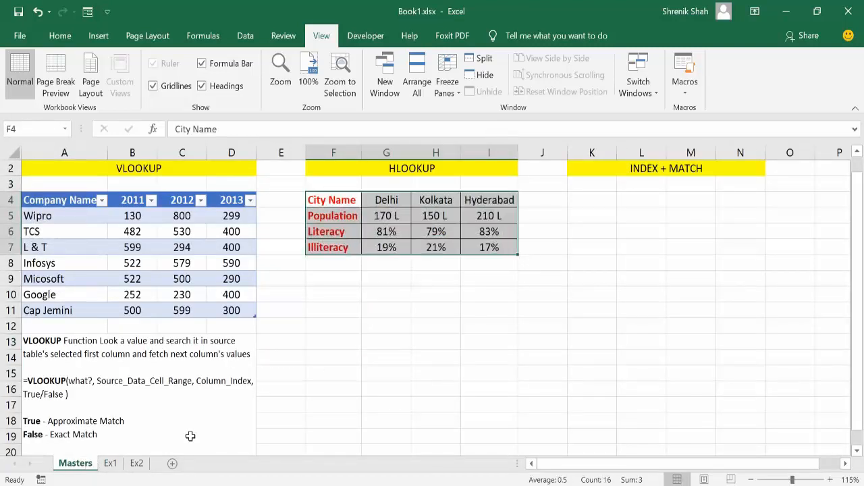
click(137, 464)
click(299, 213)
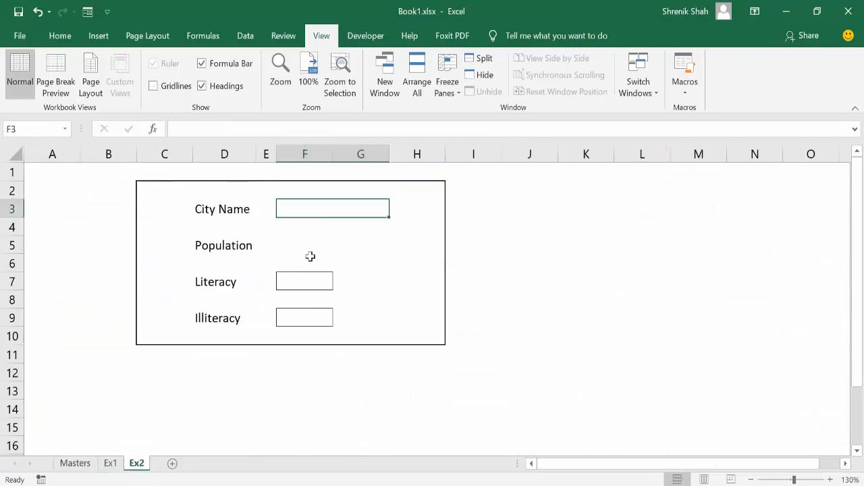
Step: Apply outside borders to the Population cell F5
click(308, 259)
click(308, 248)
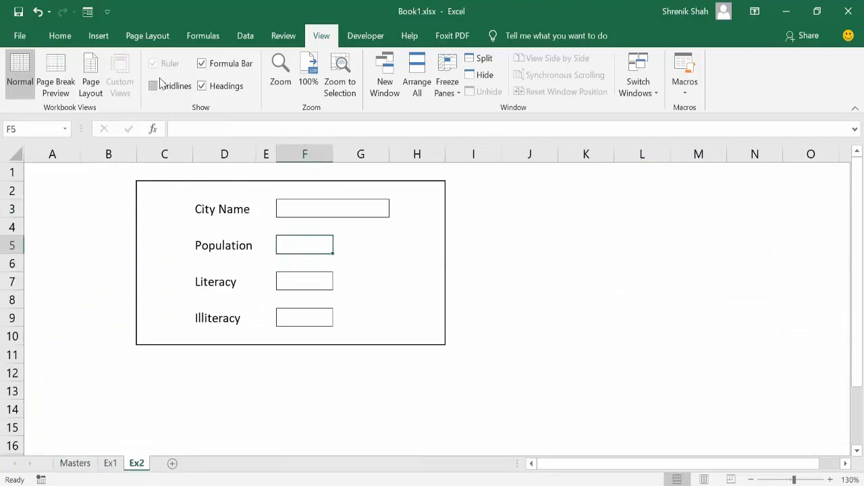
click(73, 37)
click(140, 86)
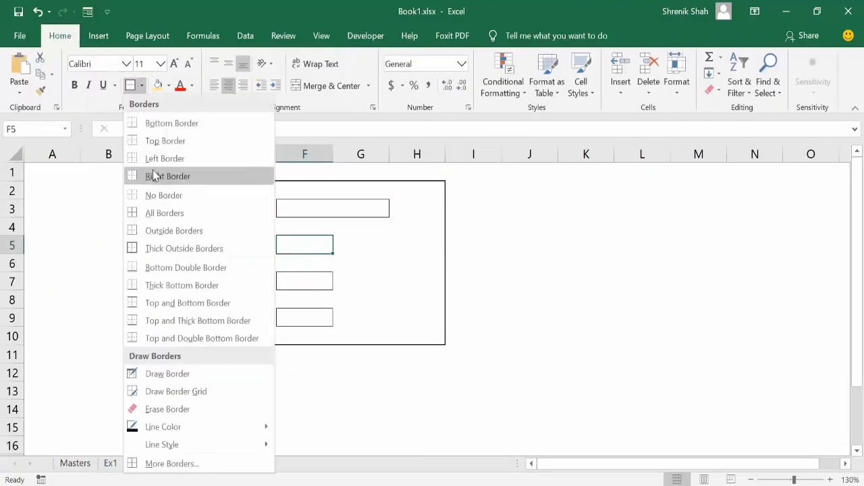
click(157, 229)
Step: Enter Delhi in the City Name field F3 and give that field a light gold fill
click(317, 208)
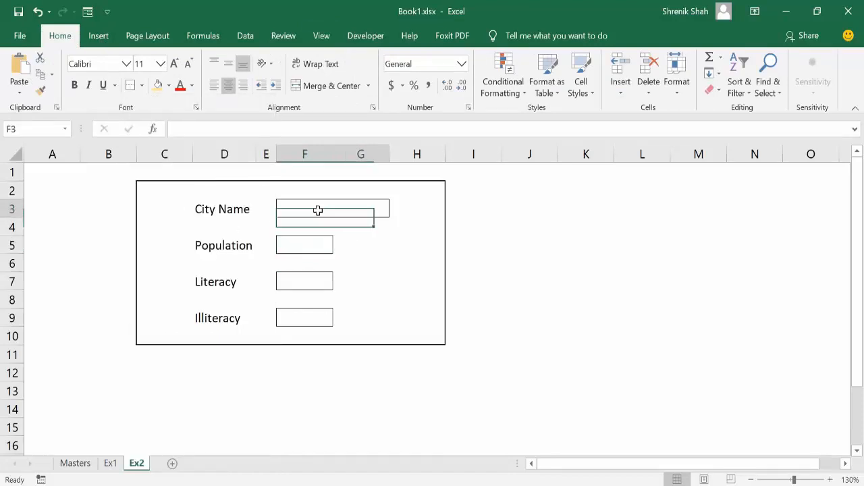
text(Delhi)
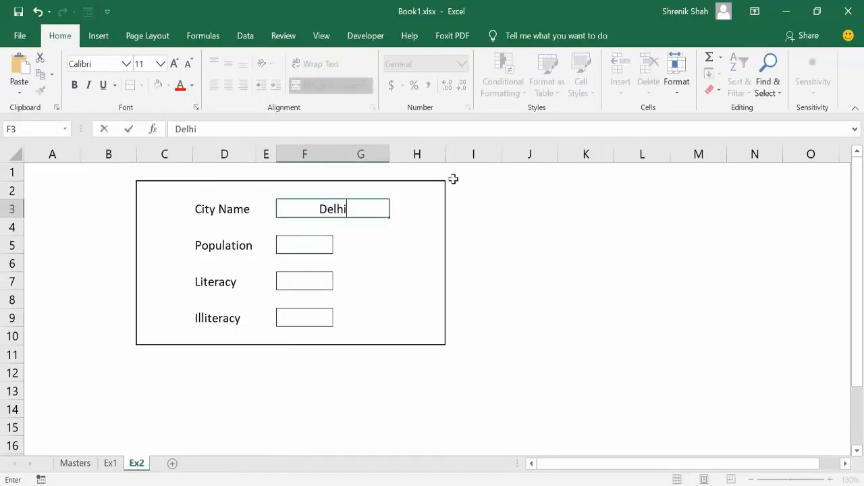
key(Return)
click(314, 242)
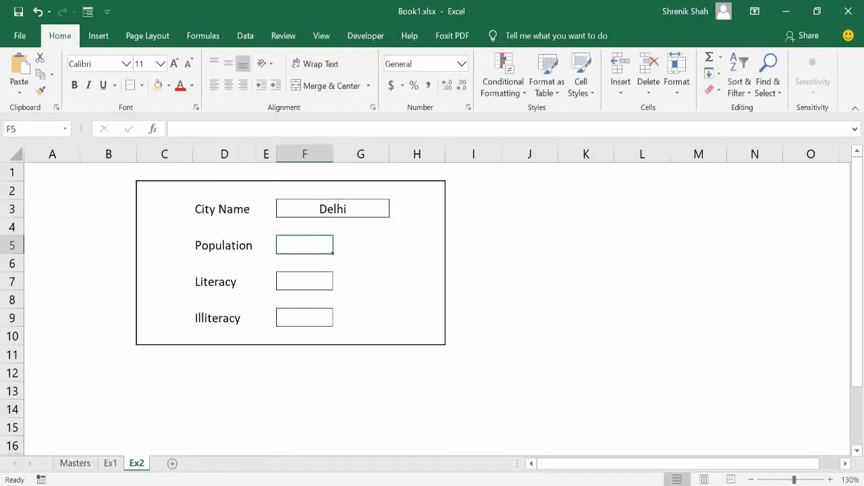
click(302, 287)
click(306, 318)
click(331, 208)
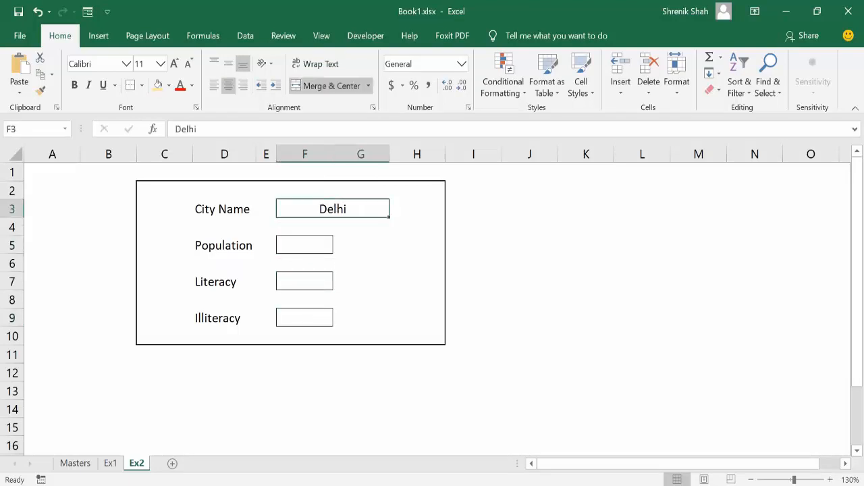
click(158, 85)
Step: Look up the population in F5 with =HLOOKUP(F3,Masters!F4:I5,2,FALSE)
click(316, 247)
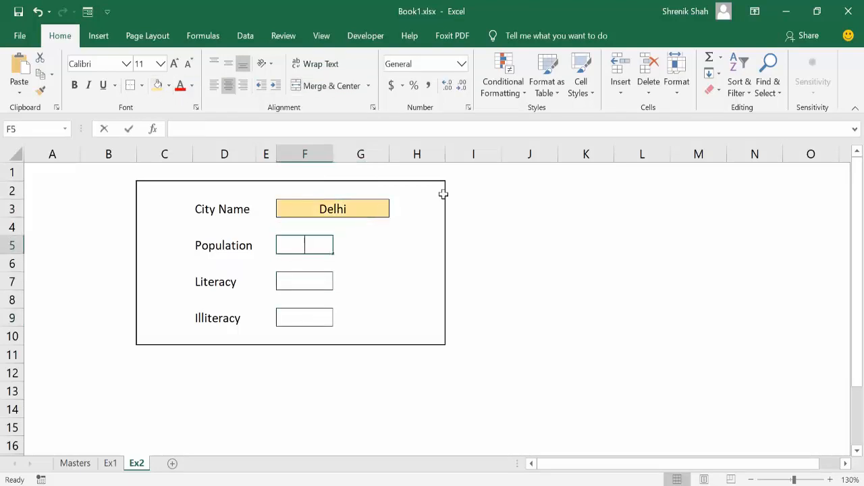
text(=HLOO)
key(Tab)
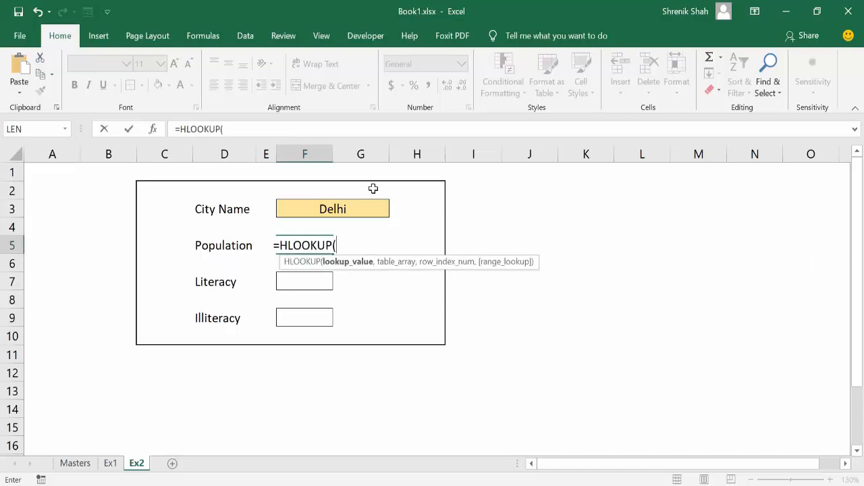
click(344, 208)
text(,)
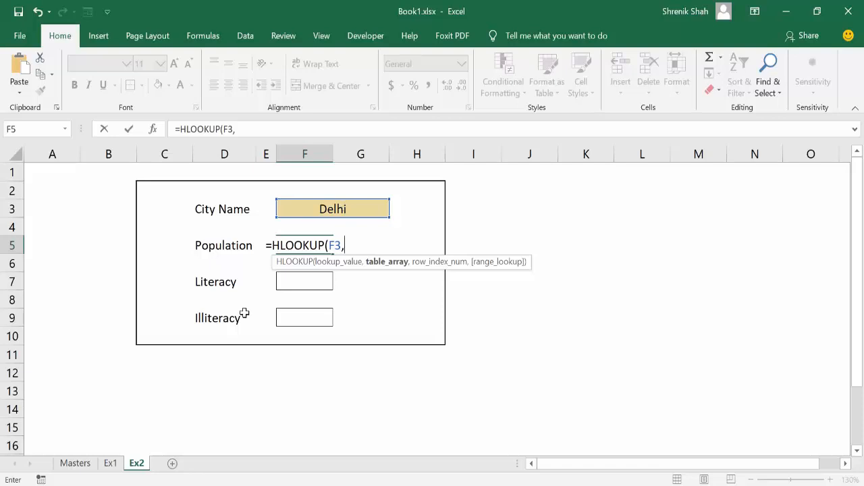
click(75, 463)
drag(338, 200, 485, 215)
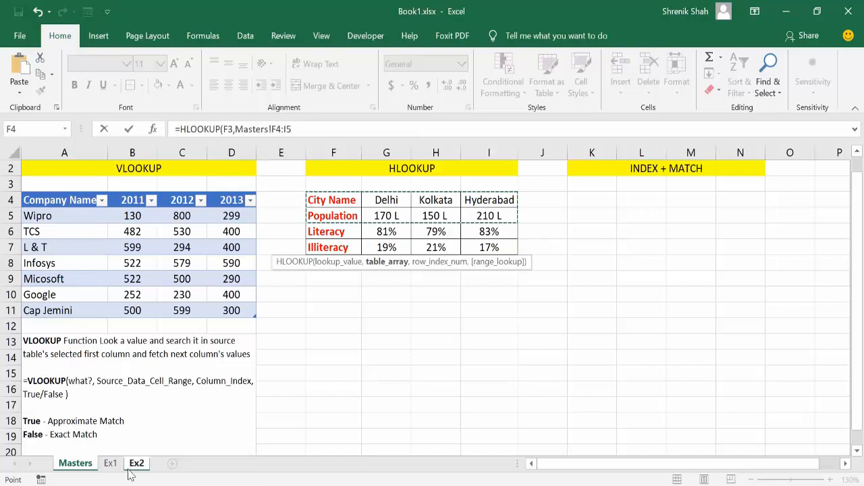
click(302, 130)
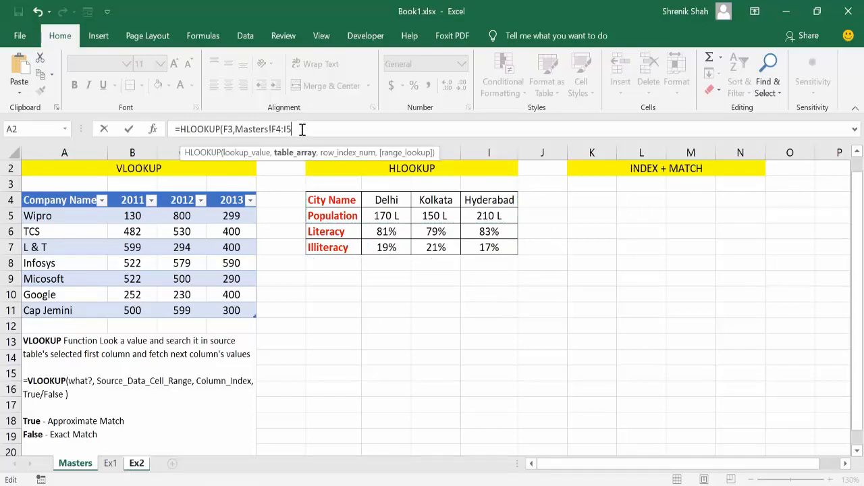
text(,2,FALSE))
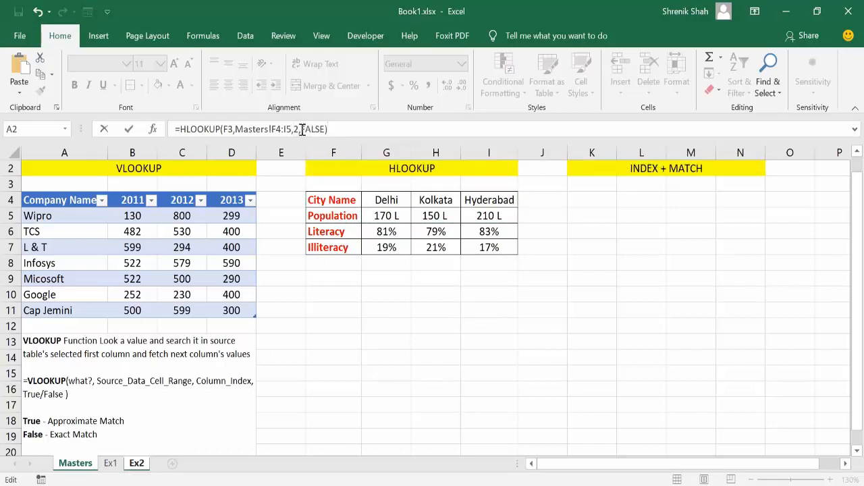
key(Return)
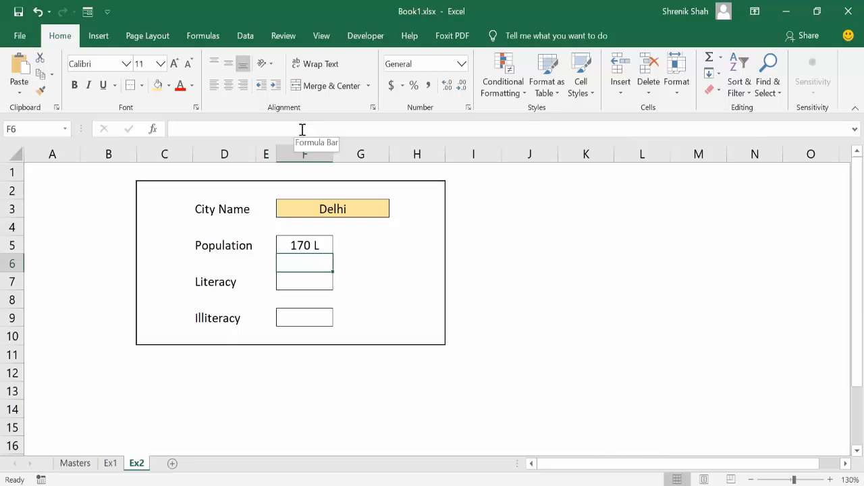
Step: Start an HLOOKUP formula in the Literacy cell F7 with the city name in F3 as the lookup value
key(Up)
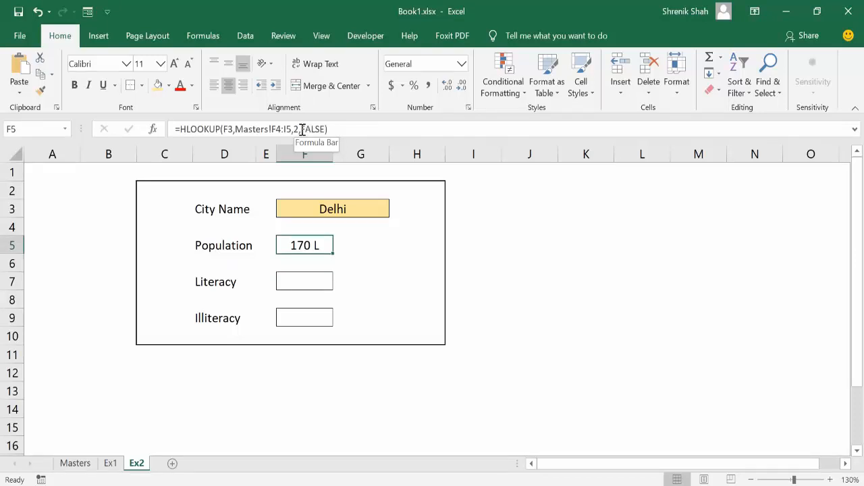
key(Down)
key(Down)
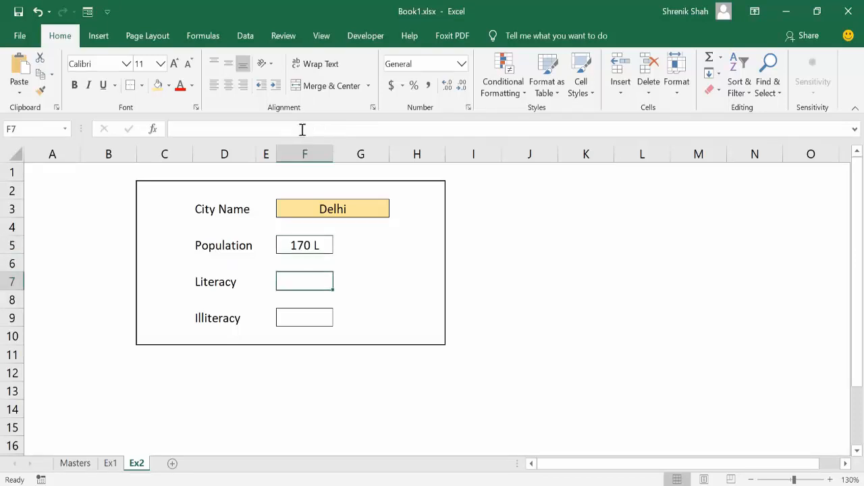
text(=)
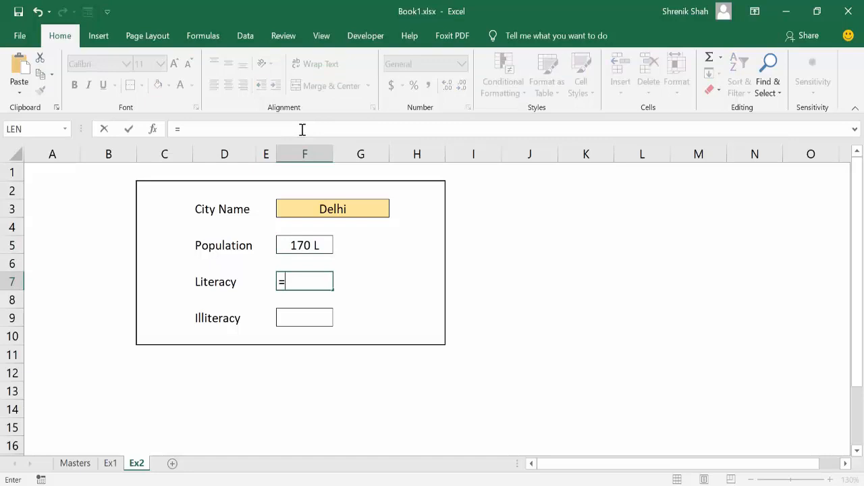
text(HLO)
key(Tab)
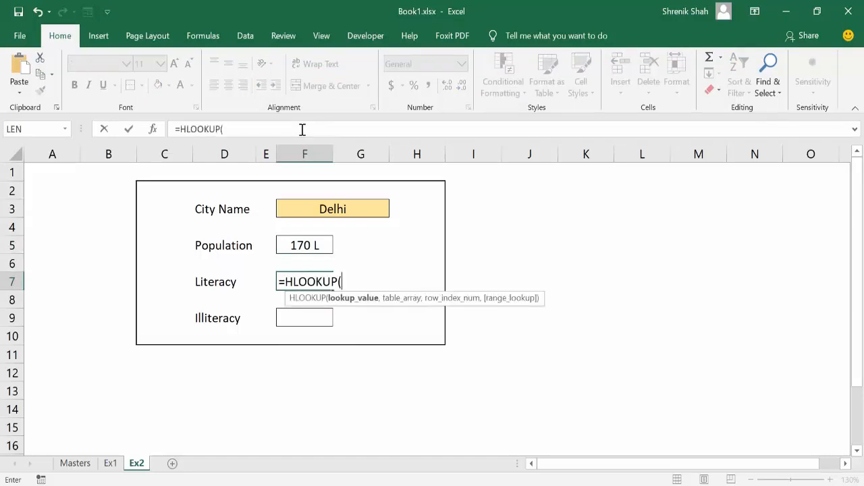
key(Up)
key(Up)
key(Up)
key(Up)
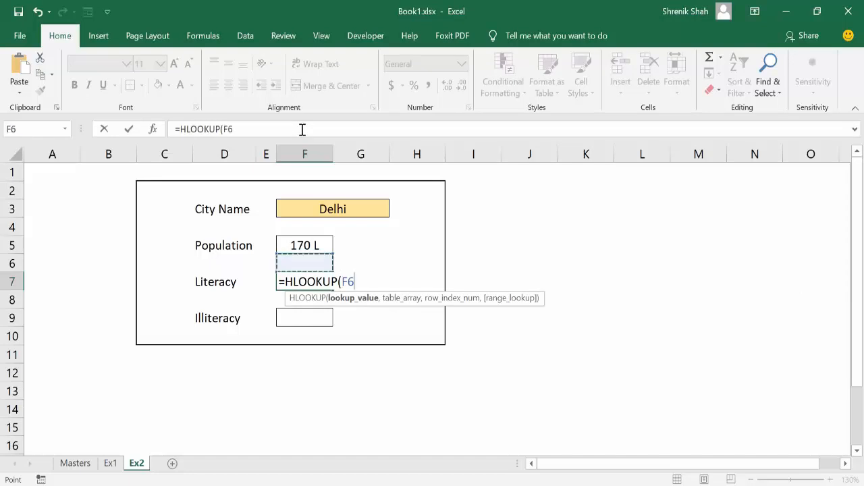
text(,)
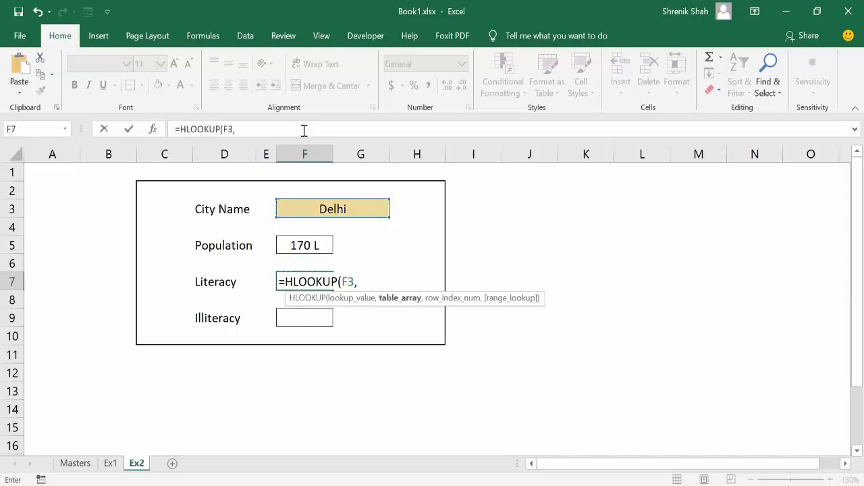
Step: Complete the Literacy formula with table range Masters!F4:I6, row index 3 and FALSE for an exact match
click(76, 463)
drag(340, 196, 488, 233)
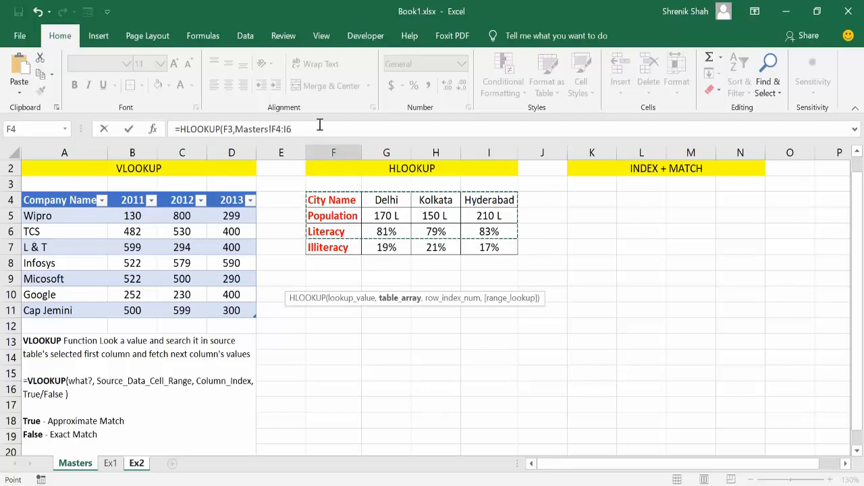
click(319, 125)
text(,)
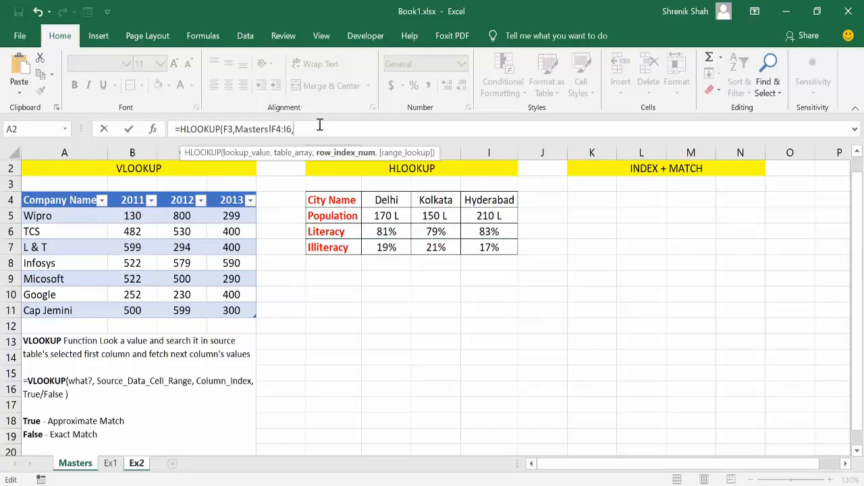
text(3,FALSE))
key(Return)
key(Up)
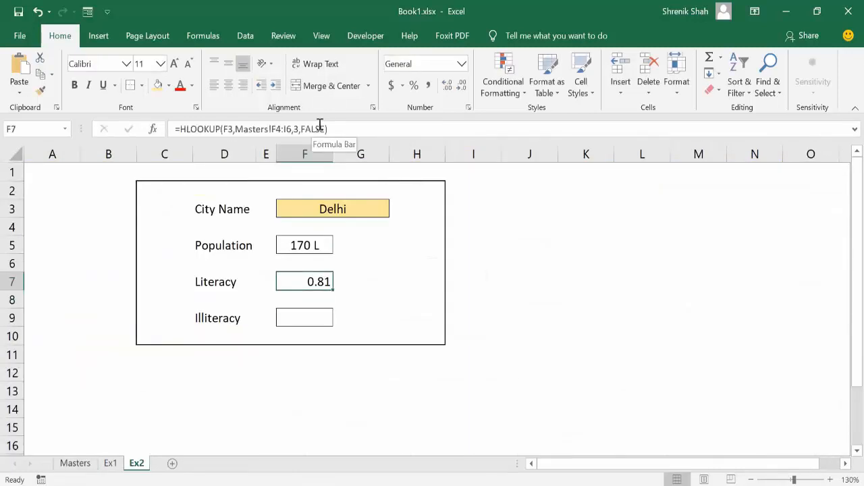
Step: Start an HLOOKUP formula in the Illiteracy cell F9 with F3 as the lookup value
key(Down)
key(Down)
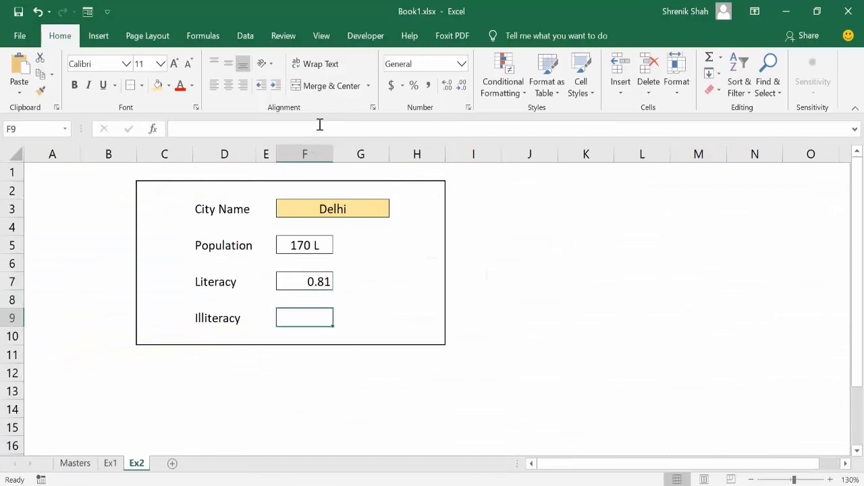
text(=HLOOP)
key(BackSpace)
text(K)
key(Tab)
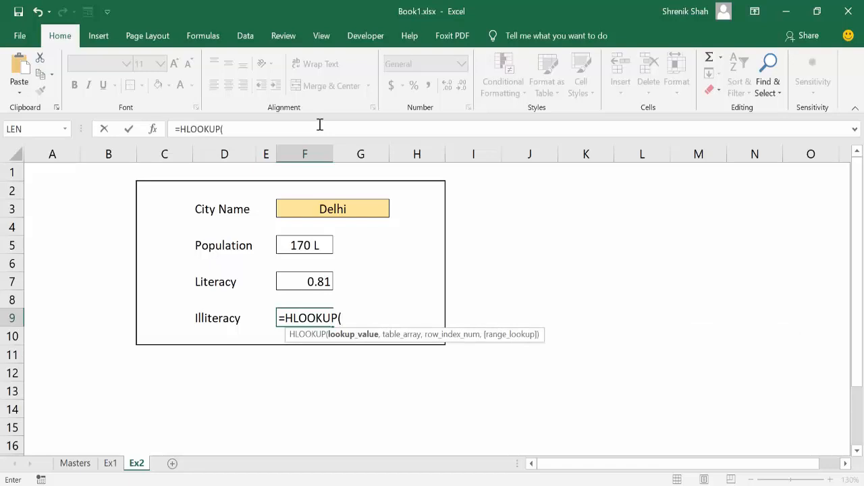
click(312, 209)
text(,)
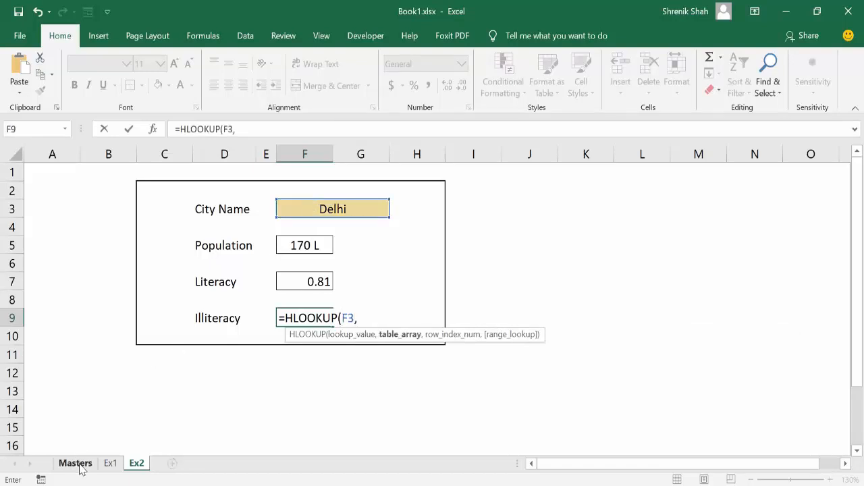
Step: Complete the Illiteracy formula with table range Masters!F4:I7, row index 4 and FALSE
click(75, 463)
drag(352, 201, 499, 244)
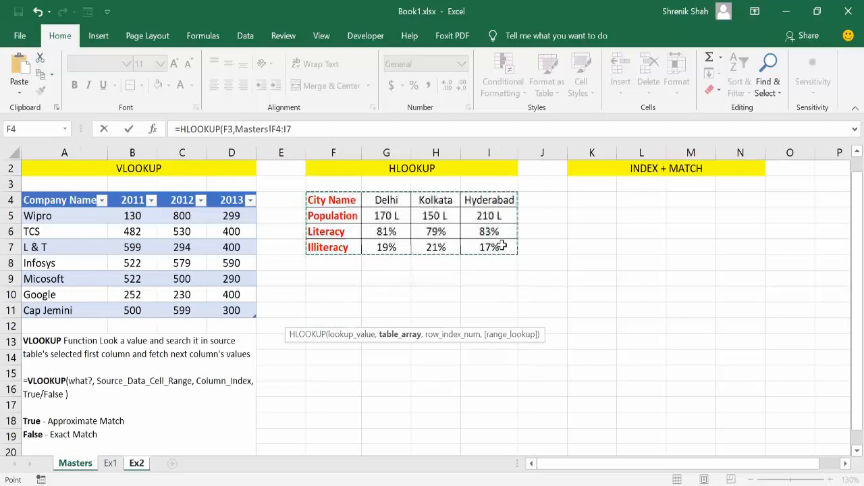
text(,)
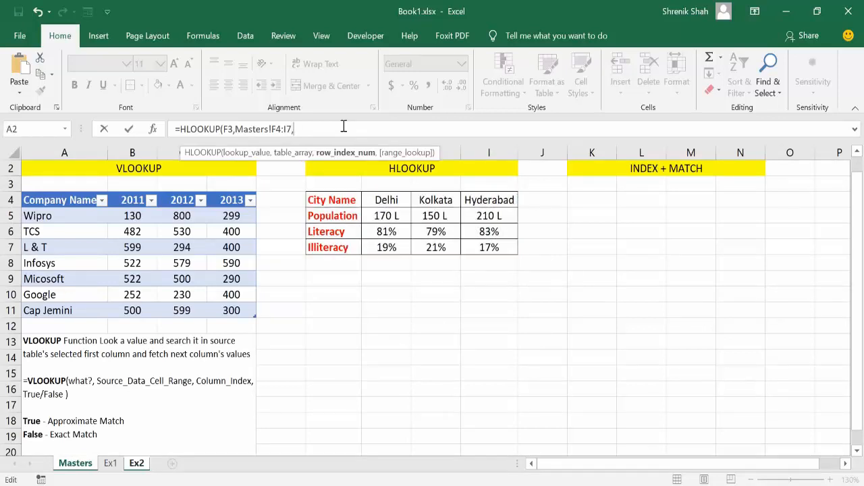
text(4,FALSE))
key(Return)
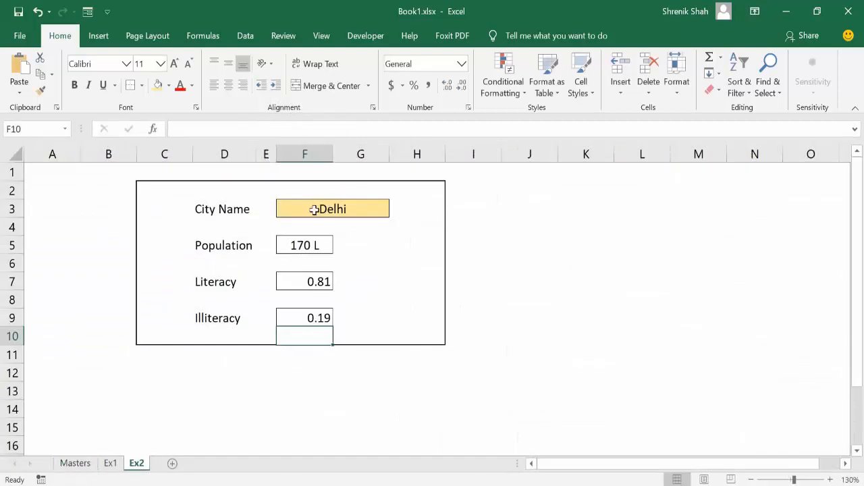
Step: Format the Literacy and Illiteracy results in F7 and F9 as percentages and centre them
click(298, 281)
ctrl+click(300, 316)
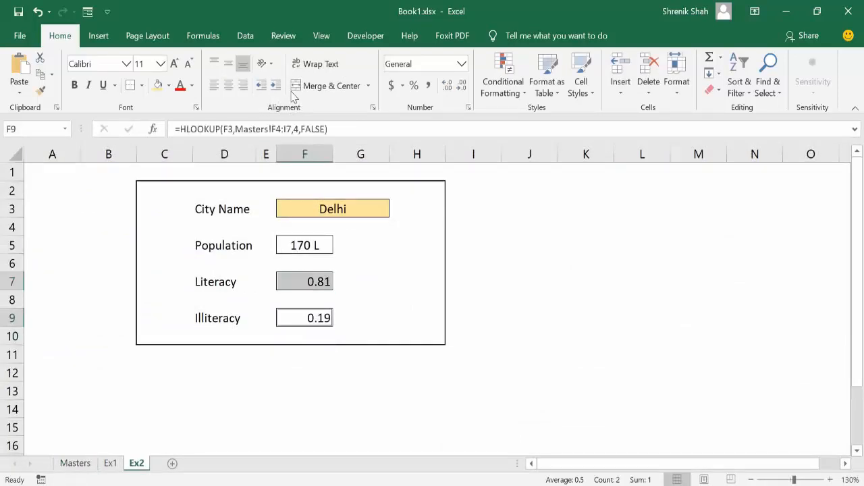
click(413, 85)
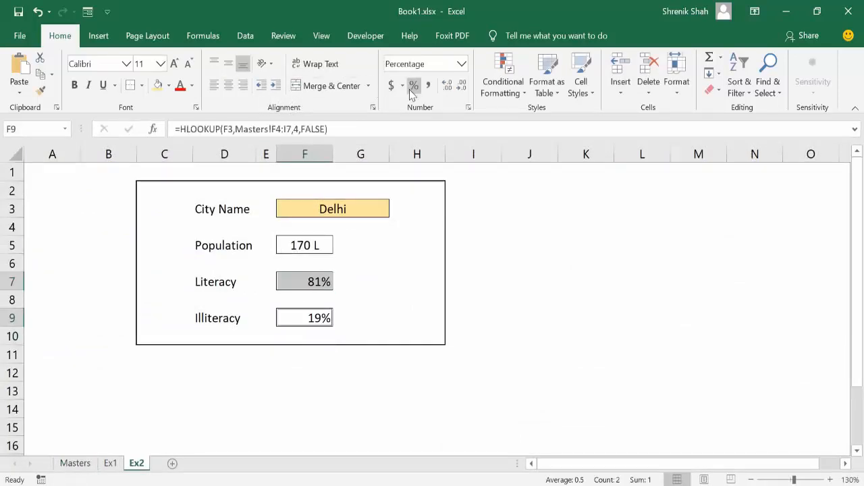
click(229, 85)
click(367, 244)
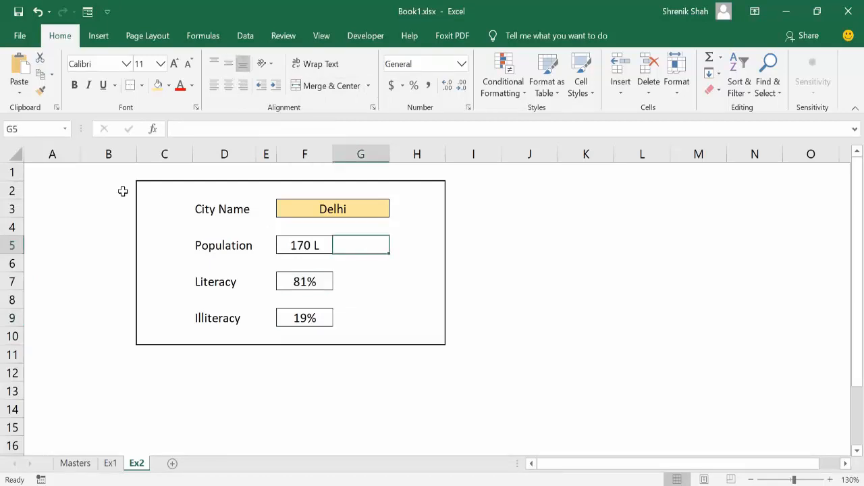
Step: Copy the VLOOKUP explanation note on the Masters sheet to cell F10 below the HLOOKUP table
click(76, 463)
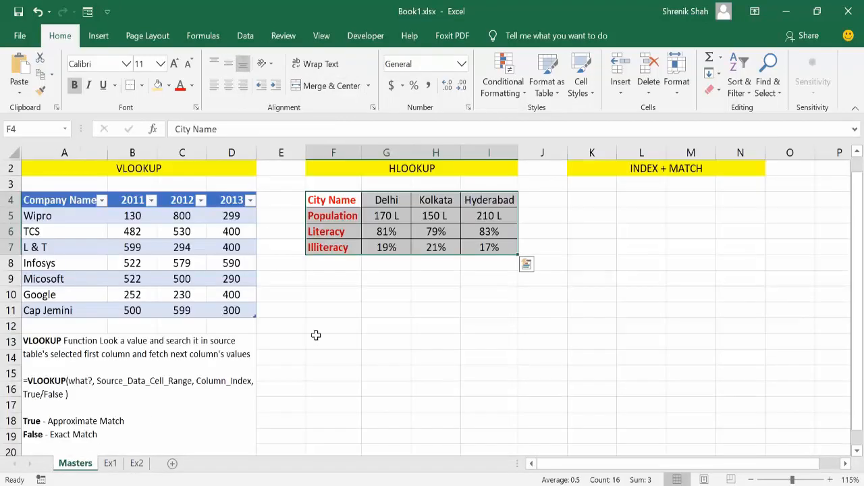
click(184, 380)
key(ctrl+c)
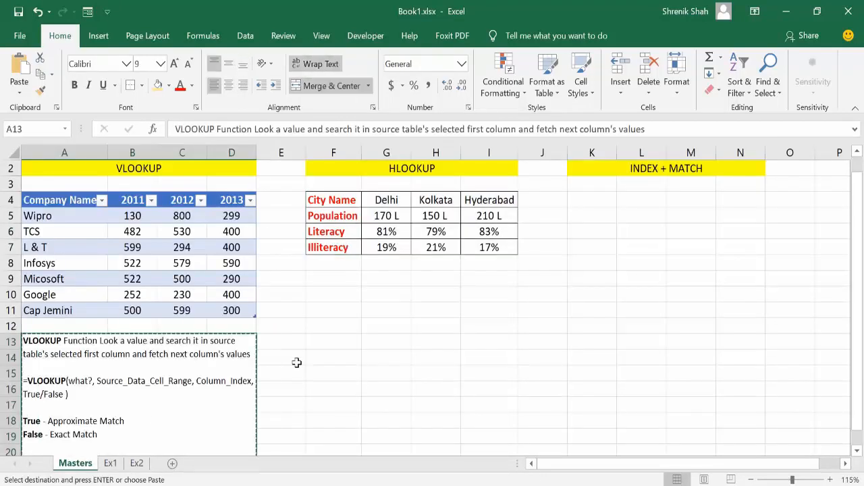
click(337, 345)
click(346, 298)
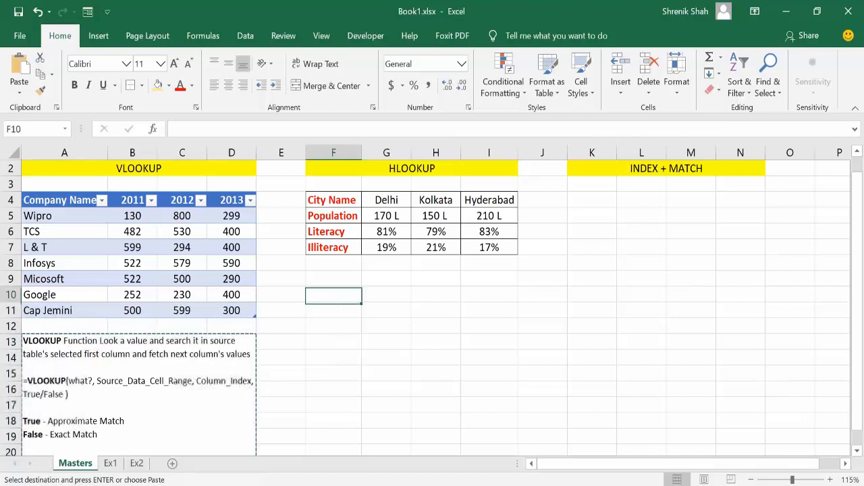
key(ctrl+v)
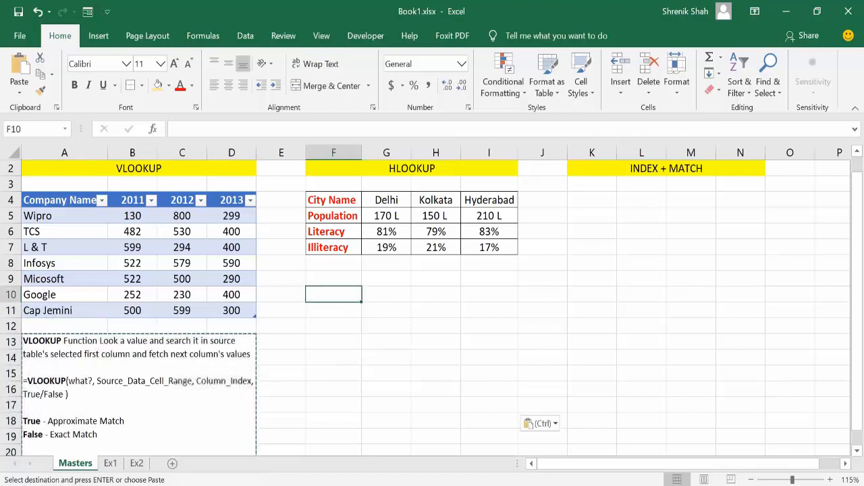
Step: Replace the opening word VLOOKUP in the copied note with HLOOKUP
double_click(348, 293)
drag(348, 293, 300, 293)
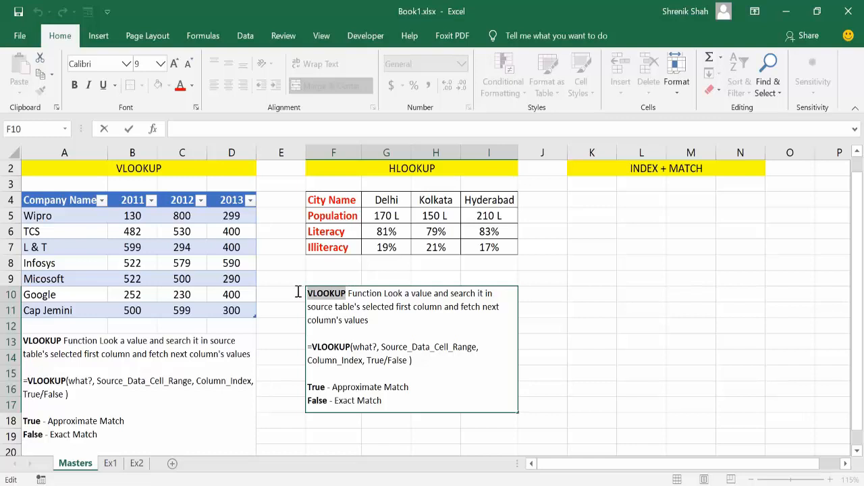
text(HLL)
key(BackSpace)
text(OOKUP)
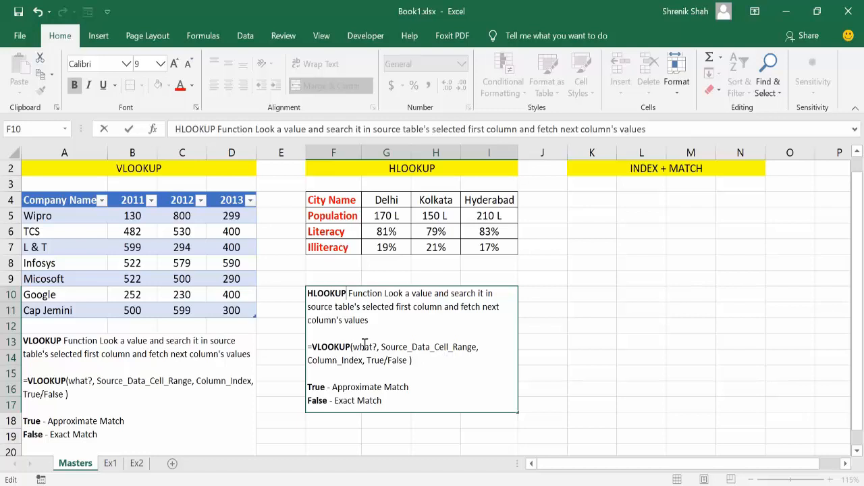
Step: Change the function name in the copied note's syntax line to HLOOKUP, with the new H in bold
drag(351, 346, 312, 346)
key(Left)
key(Delete)
text(H)
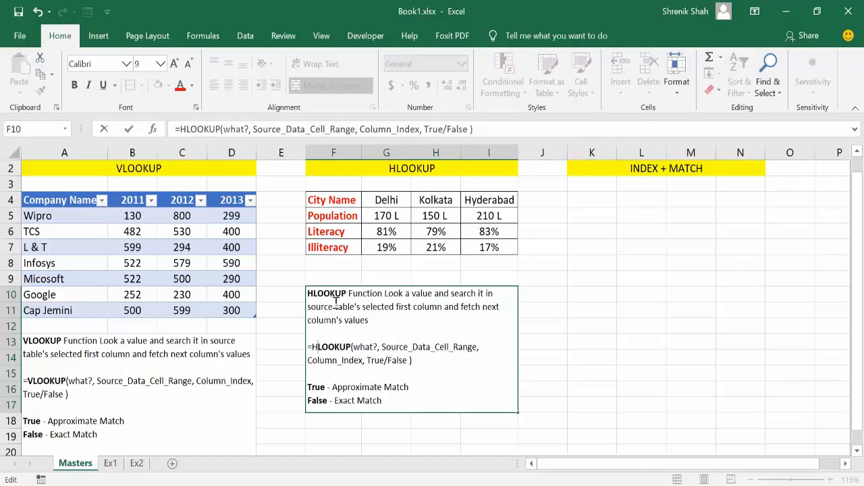
key(ctrl+b)
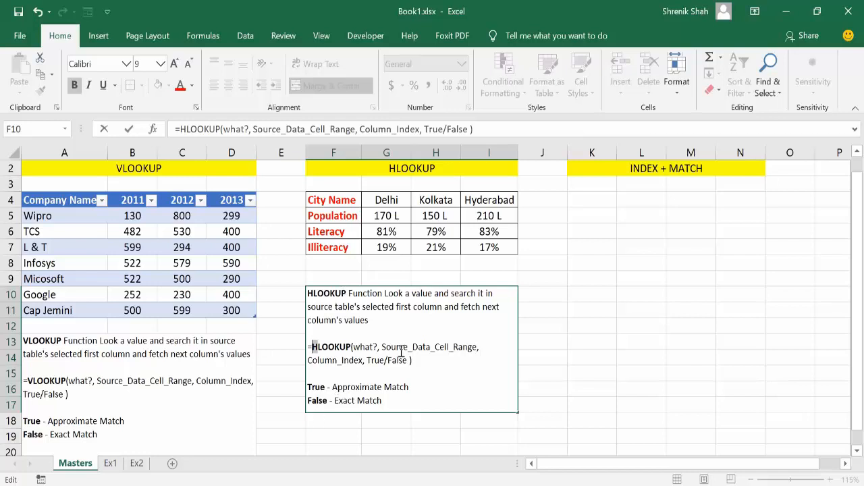
click(534, 306)
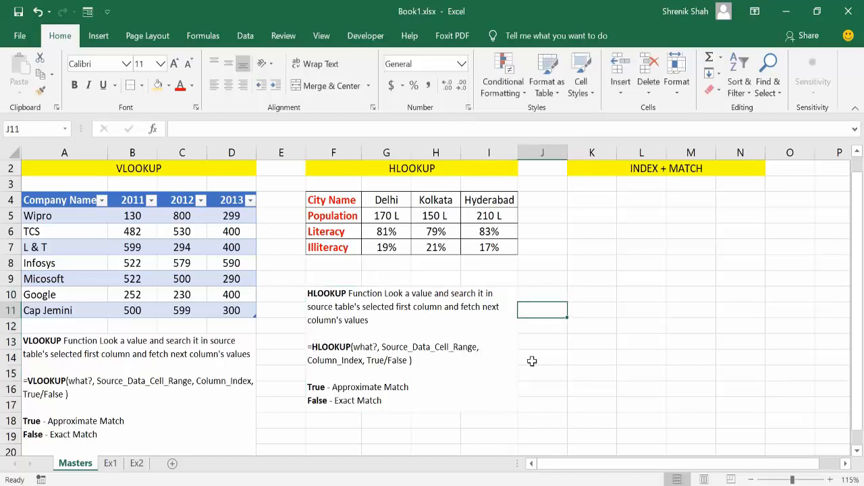
Step: Reword the HLOOKUP note's description to read "first row and fetch next rows's values"
double_click(390, 302)
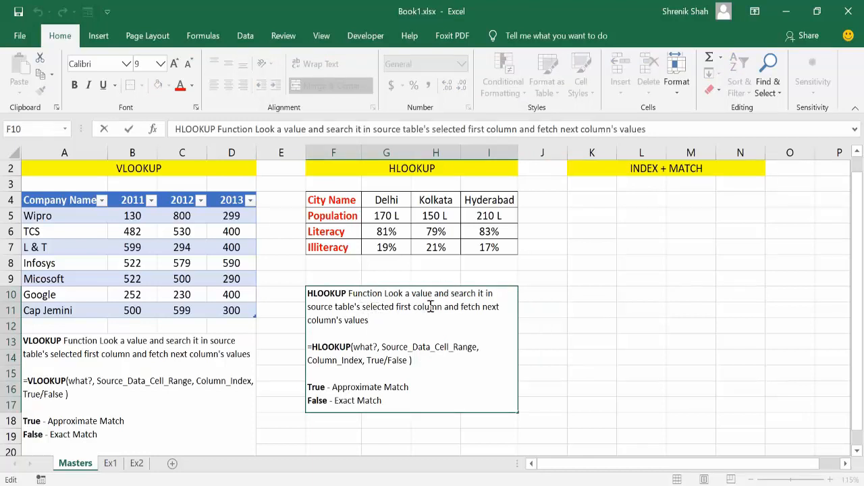
drag(443, 308, 412, 309)
text(row)
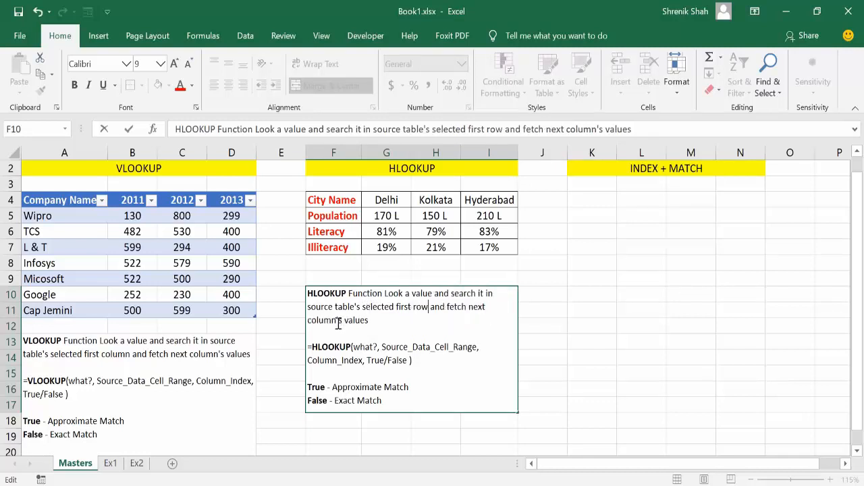
drag(341, 321, 295, 322)
text(rows)
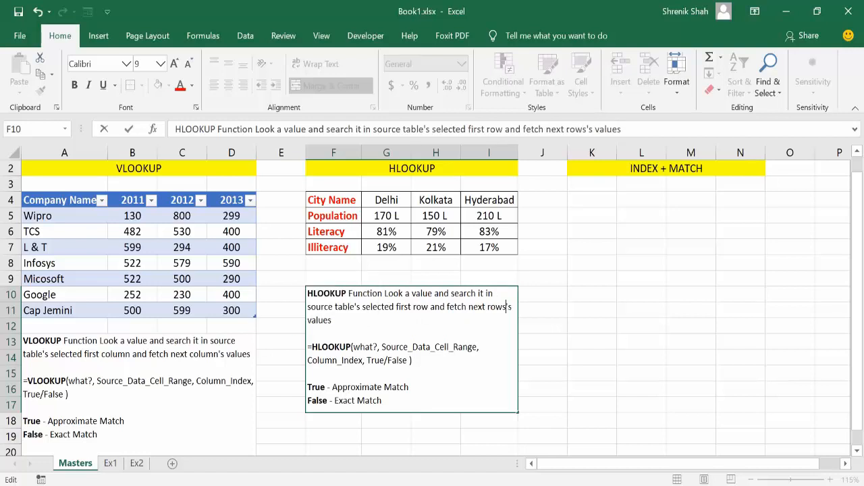
scroll(588, 318, up, 1)
click(588, 324)
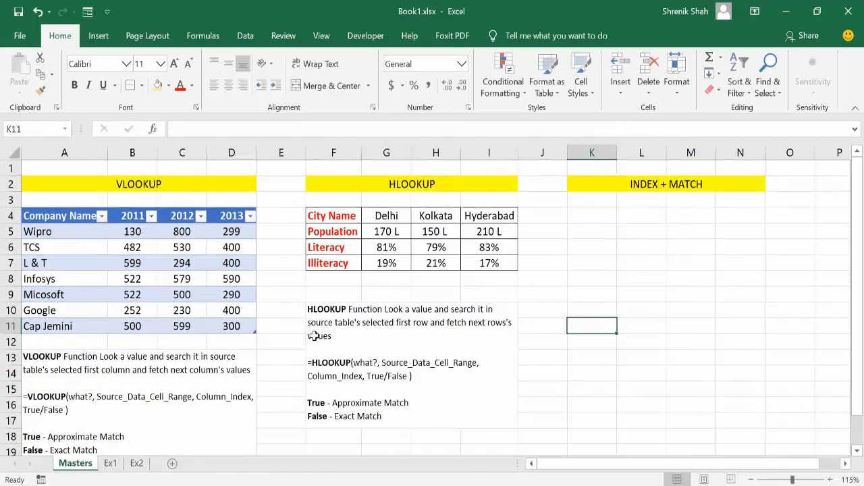
Step: Review the HLOOKUP note against the Literacy and City Name rows of the city table
click(421, 322)
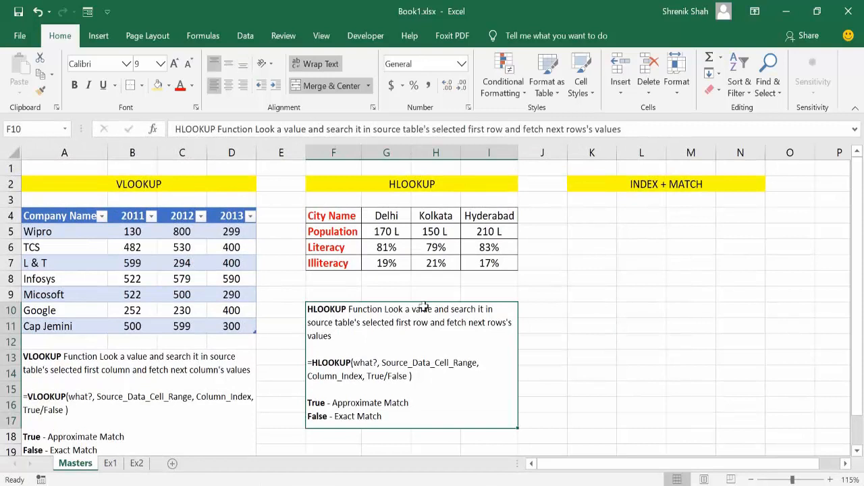
click(202, 291)
click(443, 290)
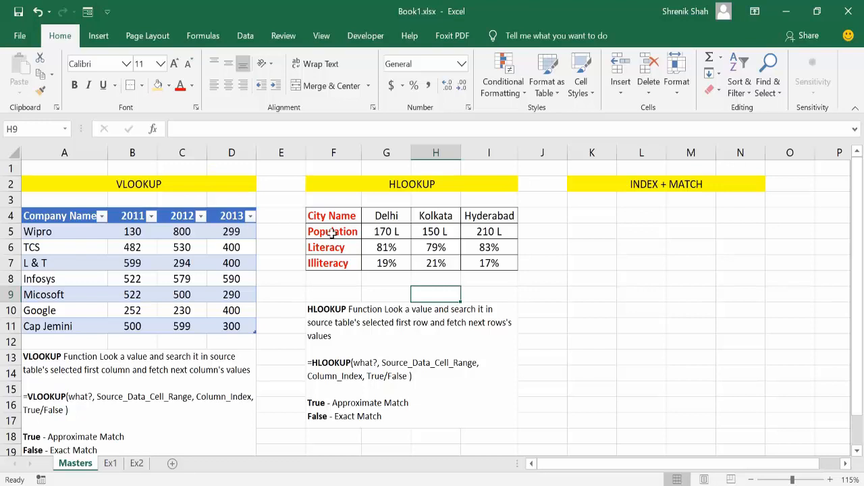
drag(324, 245, 483, 247)
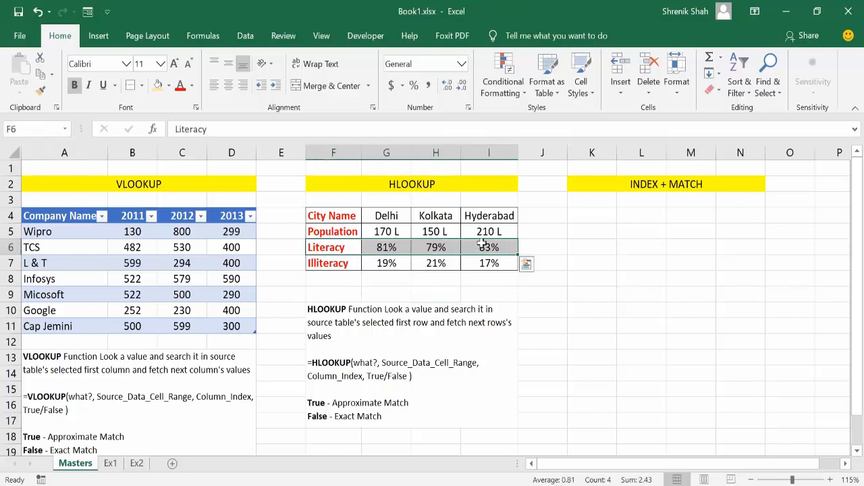
key(Up)
key(Up)
drag(435, 215, 500, 216)
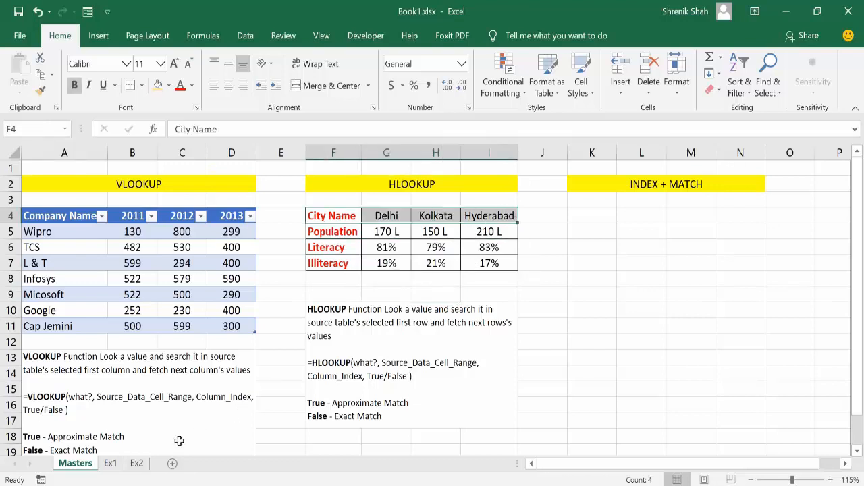
Step: Merge and center cells B14:H14 below the form box on sheet Ex1
click(110, 463)
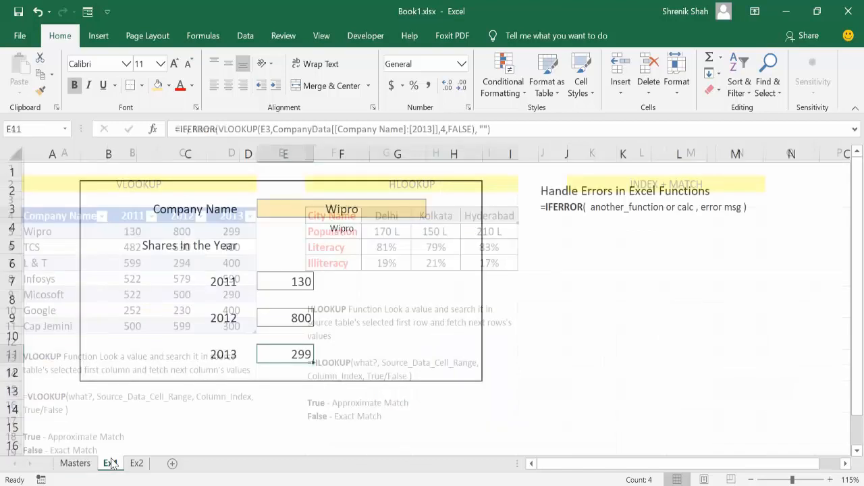
drag(108, 399, 472, 399)
click(341, 409)
drag(106, 409, 472, 412)
click(318, 86)
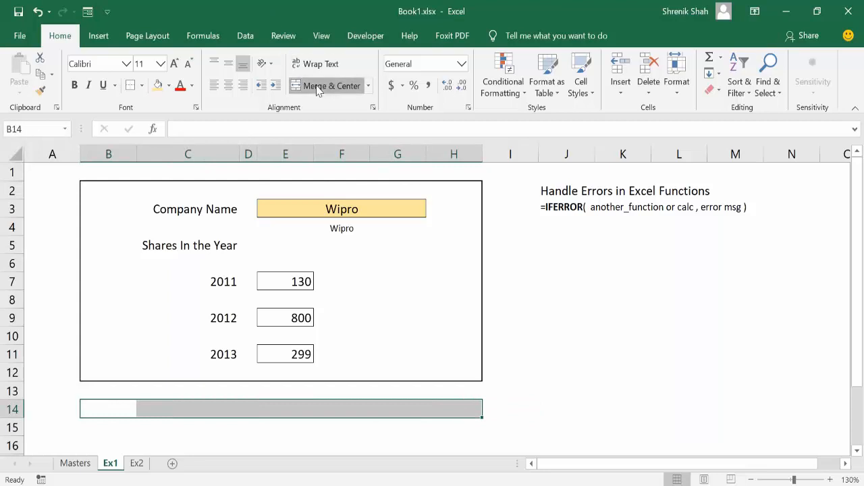
Step: Enter the exercise note Look for Year "2012" and print "Company Name" in the merged cell B14
text(Look fo)
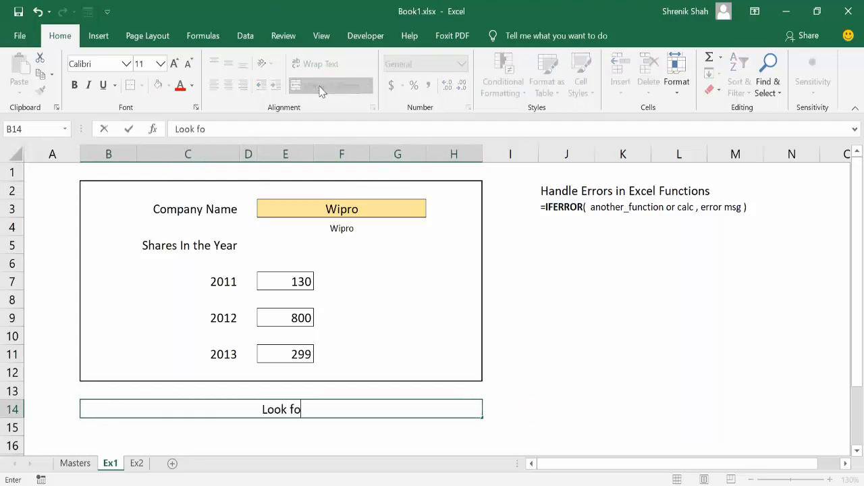
text(r Ye)
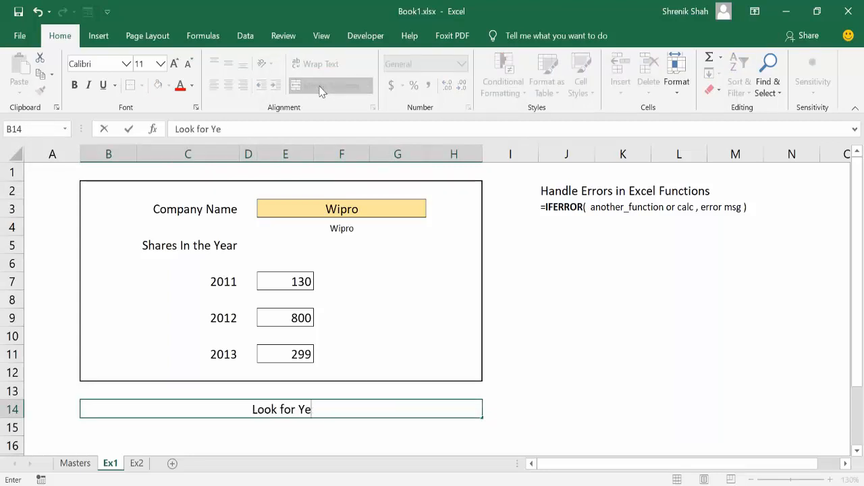
text(ar "2)
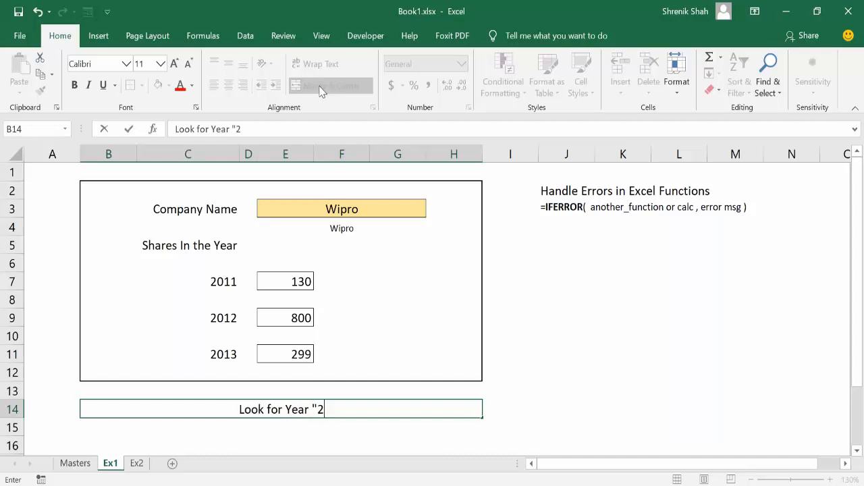
text(012" and )
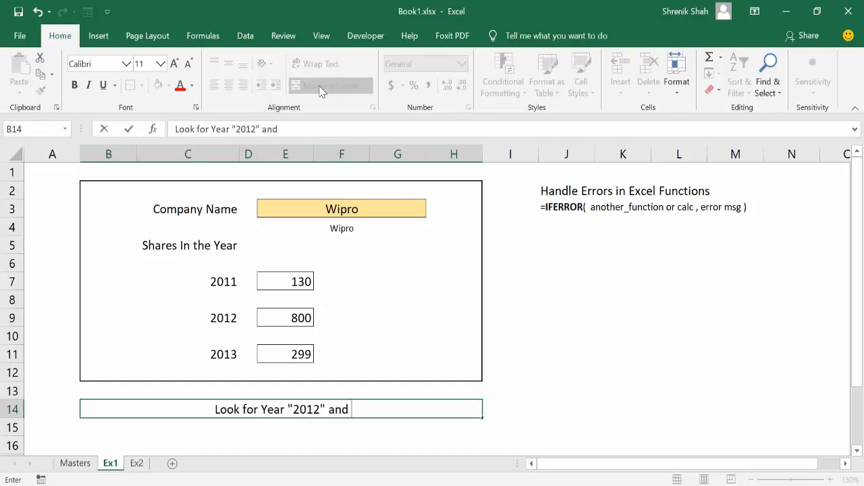
text(print "Company Name")
key(Return)
key(Up)
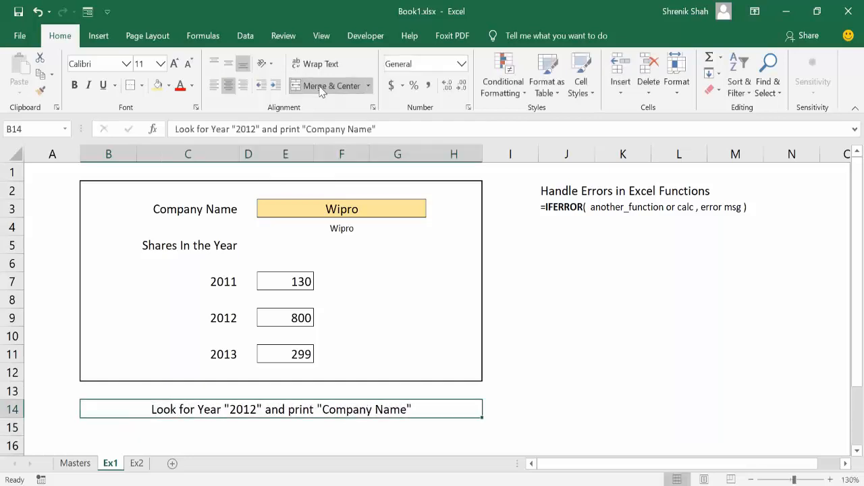
Step: On sheet Ex2, merge and center C12:H12 and enter "To Loop Literacy and Print City Name" there
click(136, 463)
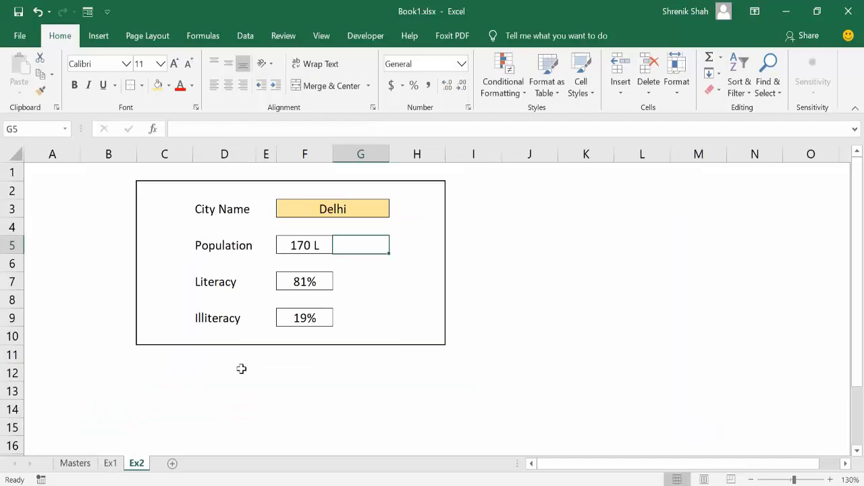
drag(156, 371, 437, 372)
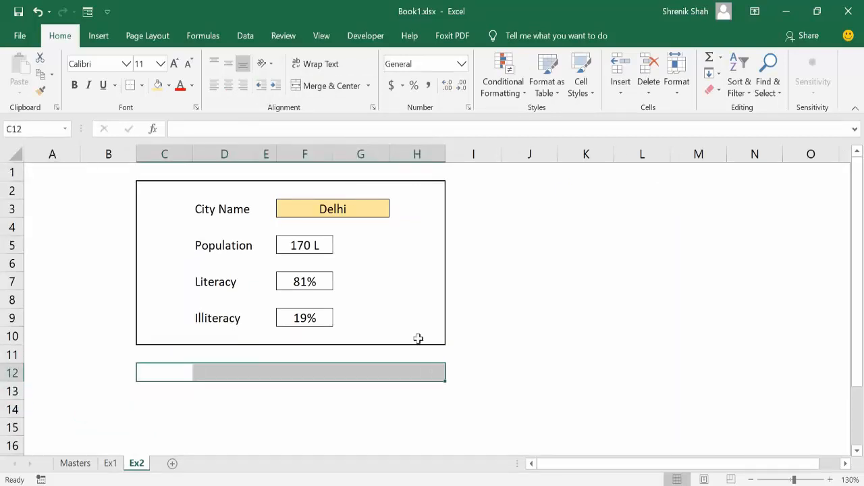
click(309, 86)
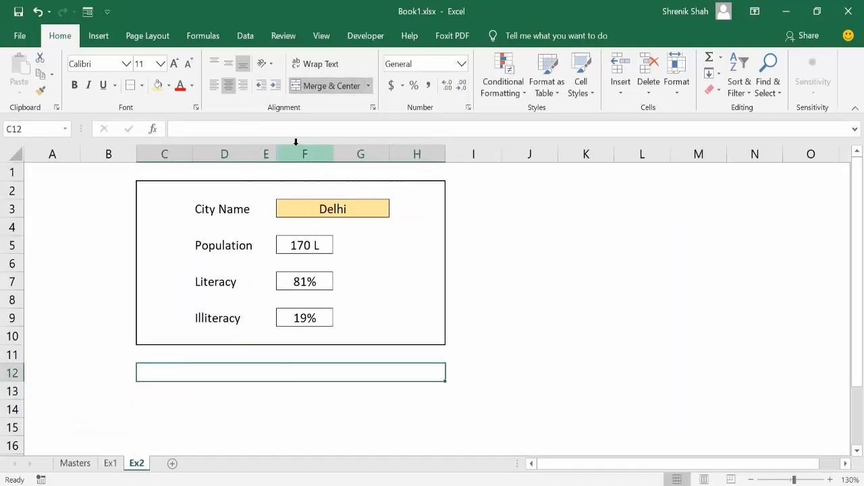
text(To Lo)
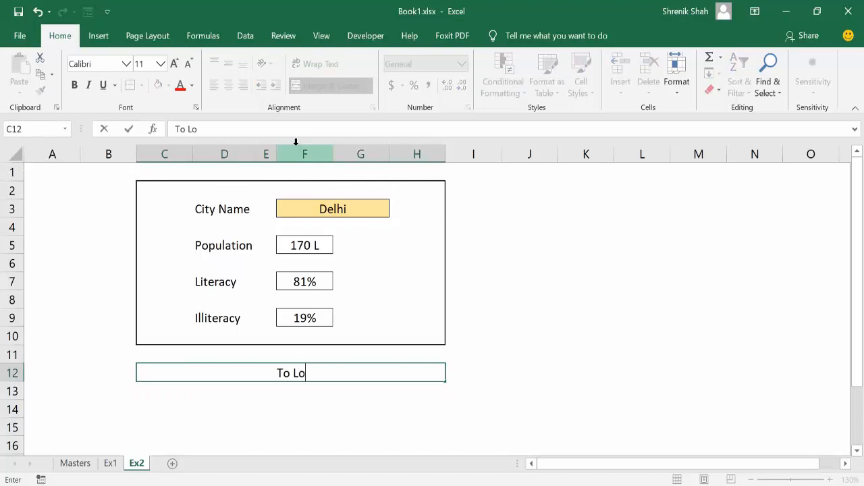
text(op Lite)
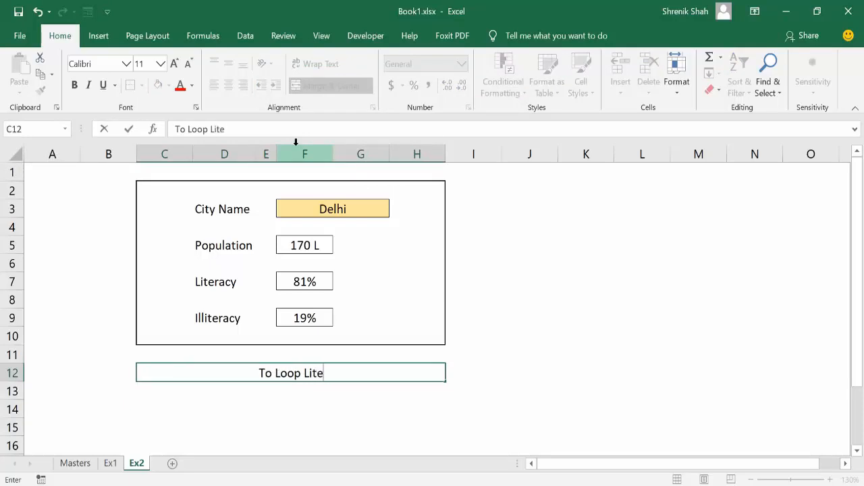
text(racy and Print City Name)
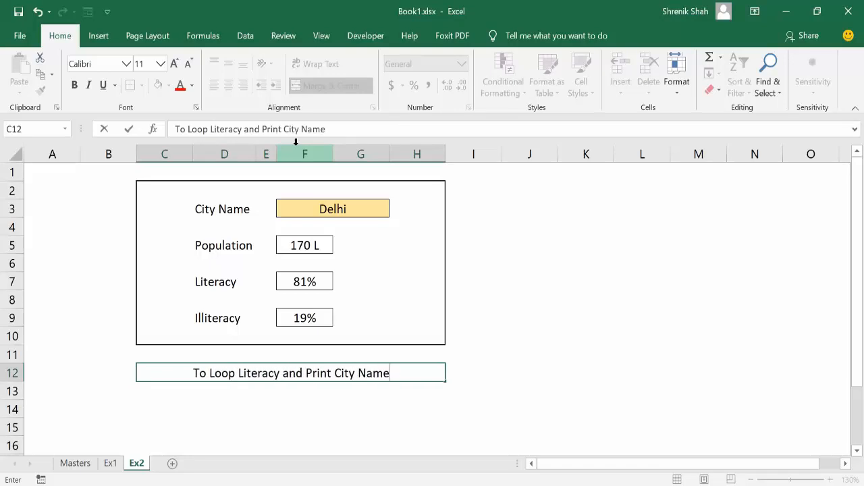
key(Return)
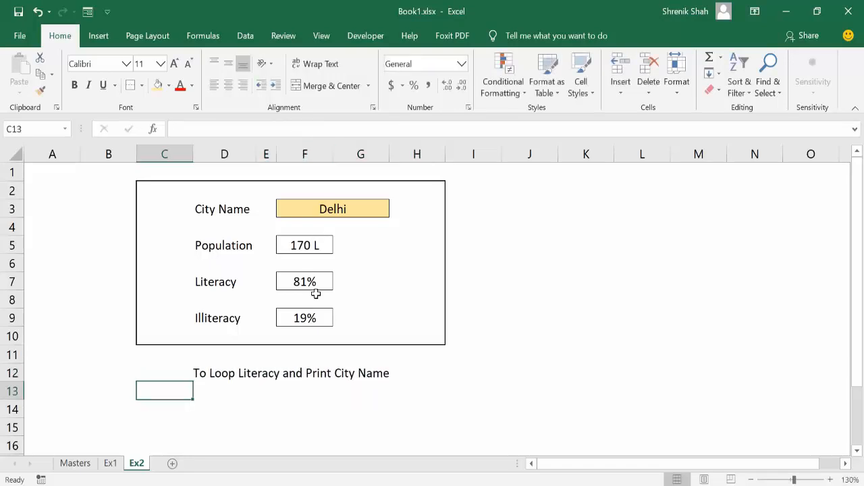
Step: Format the Ex2 note in C12 with font size 8, red text and middle vertical alignment
click(303, 372)
double_click(397, 371)
click(251, 423)
click(249, 375)
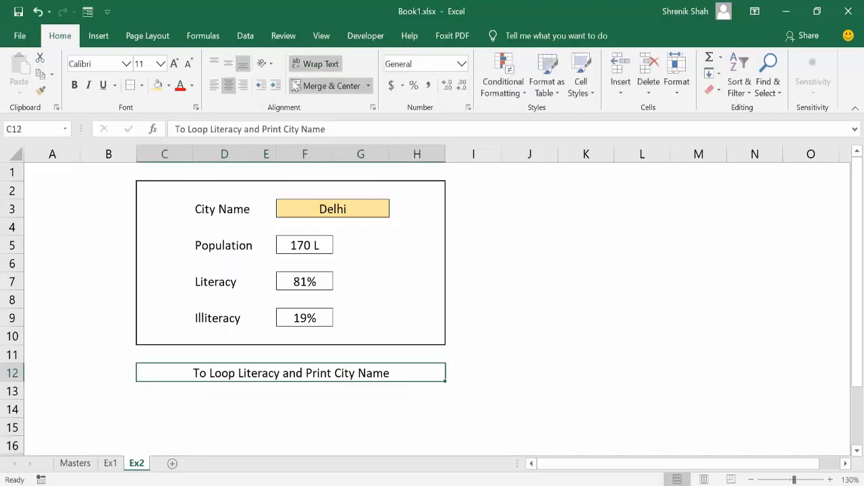
click(188, 63)
click(188, 63)
click(188, 63)
click(180, 85)
click(229, 64)
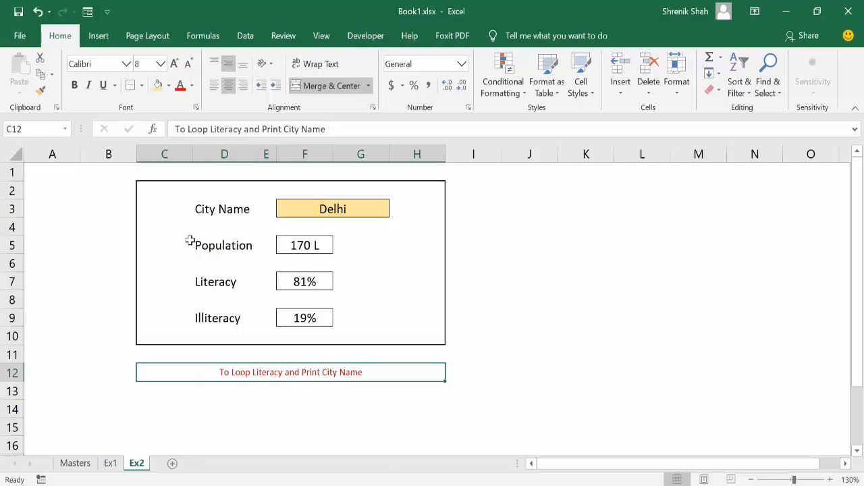
Step: Format the Ex1 note in B14 with red text, font size 8 and middle vertical alignment
click(111, 463)
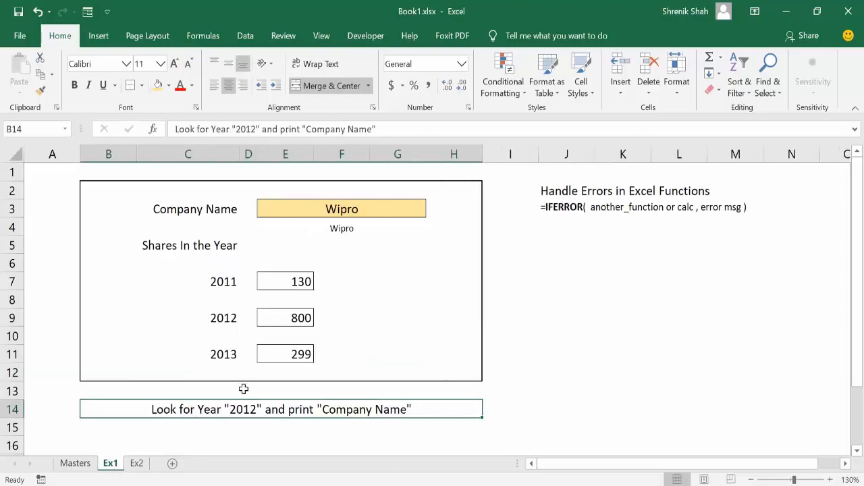
click(179, 85)
click(188, 64)
click(188, 63)
click(189, 63)
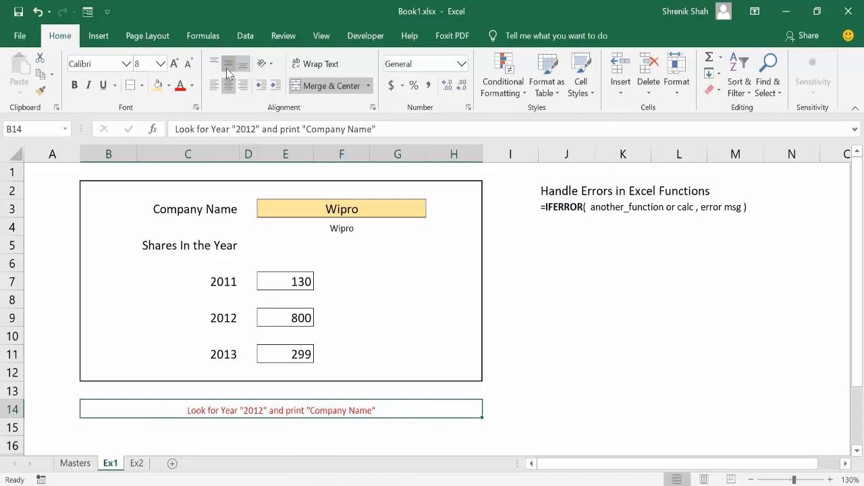
click(297, 281)
click(290, 413)
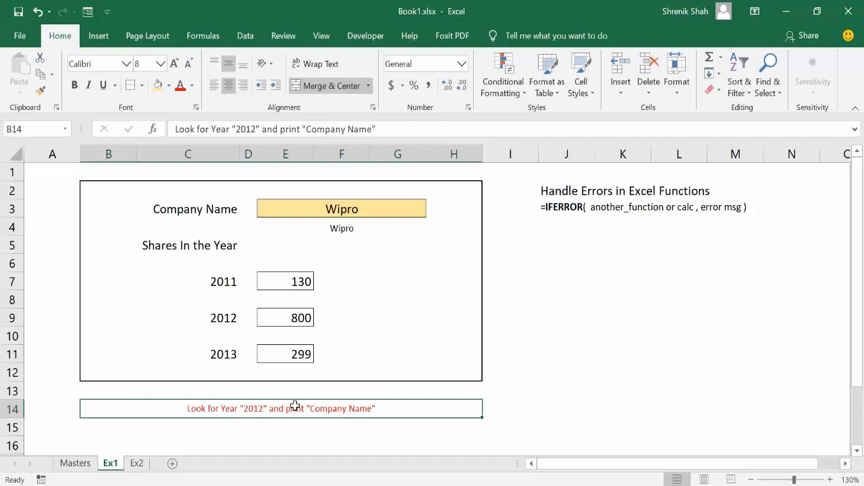
Step: Examine the company and city tables on the Masters sheet and the empty area below the INDEX + MATCH heading
click(94, 465)
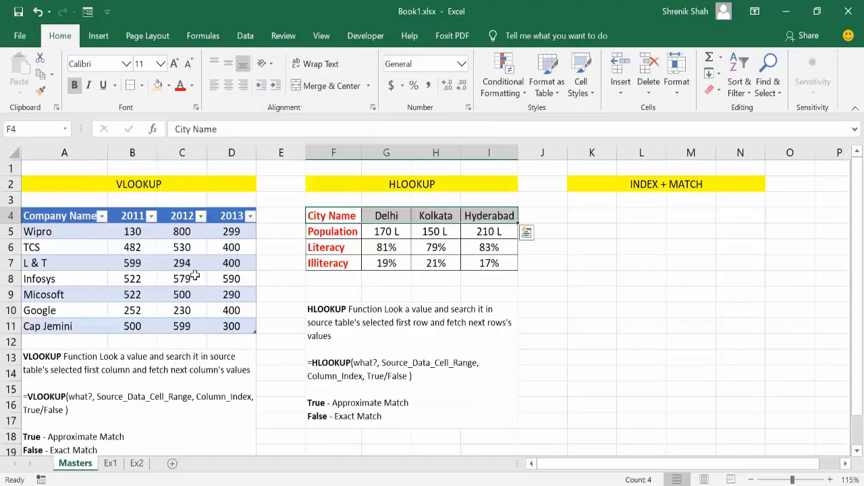
click(66, 230)
drag(193, 231, 183, 342)
drag(63, 231, 84, 355)
click(379, 358)
drag(610, 218, 734, 314)
click(733, 337)
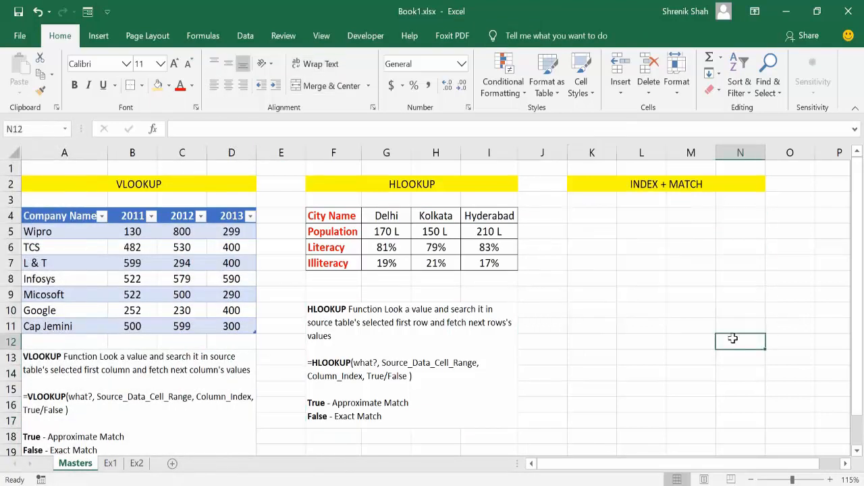
drag(569, 218, 718, 322)
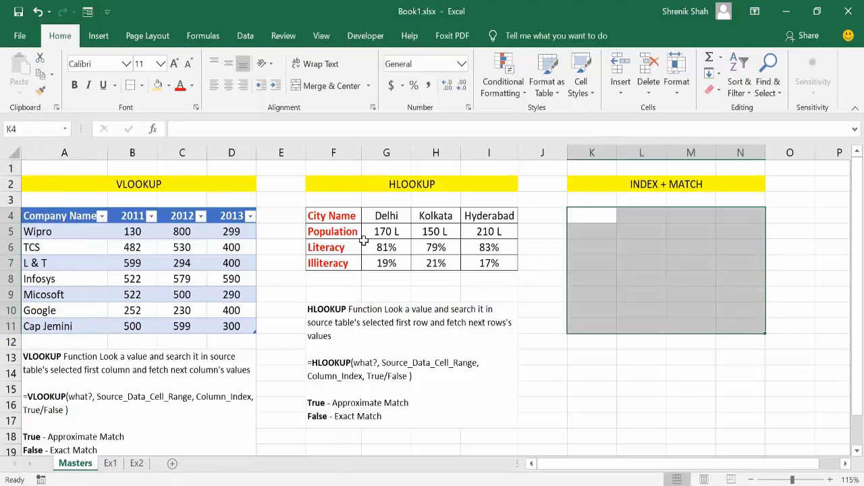
click(346, 238)
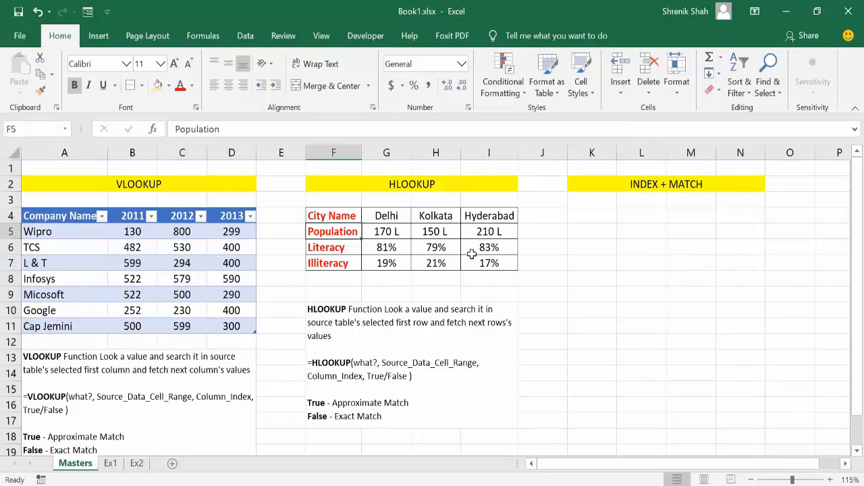
drag(579, 219, 725, 307)
click(725, 307)
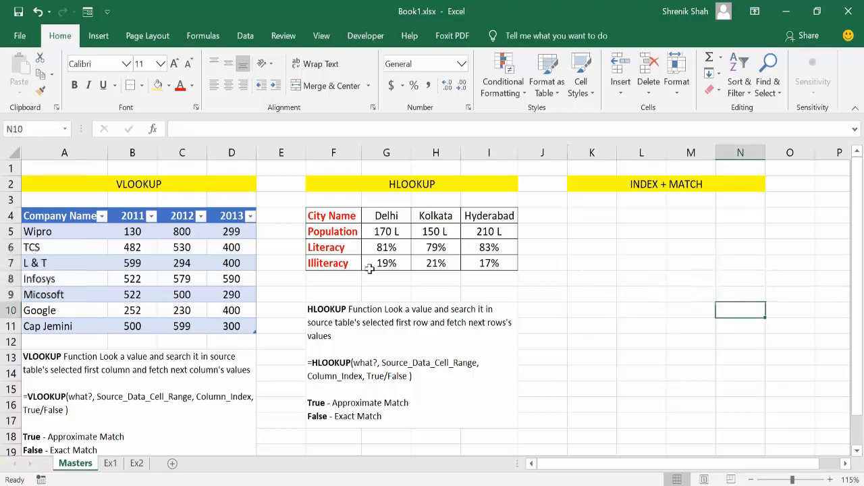
drag(80, 232, 233, 310)
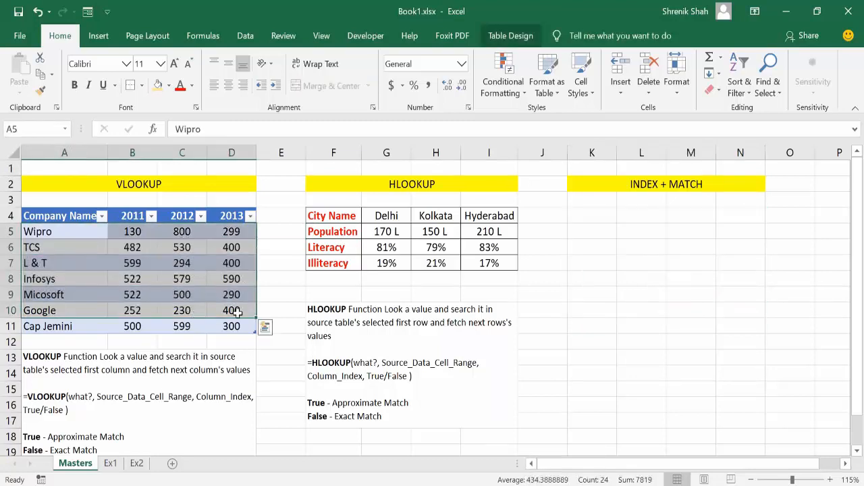
drag(589, 212, 727, 297)
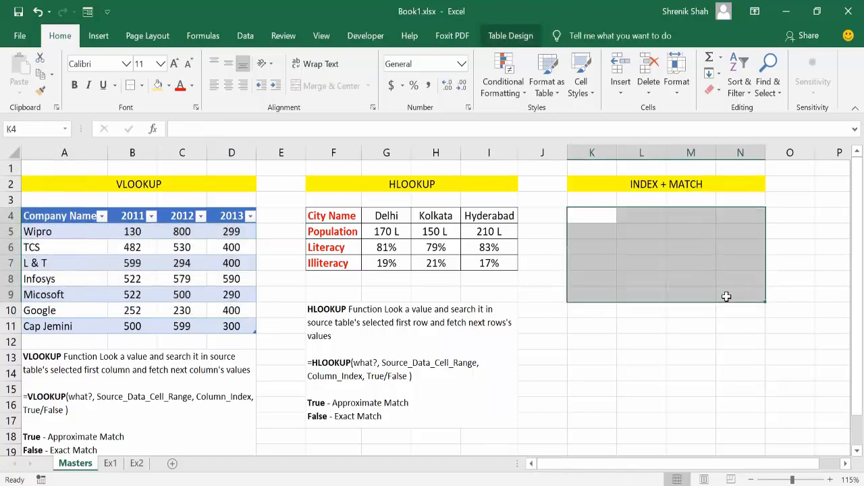
click(685, 321)
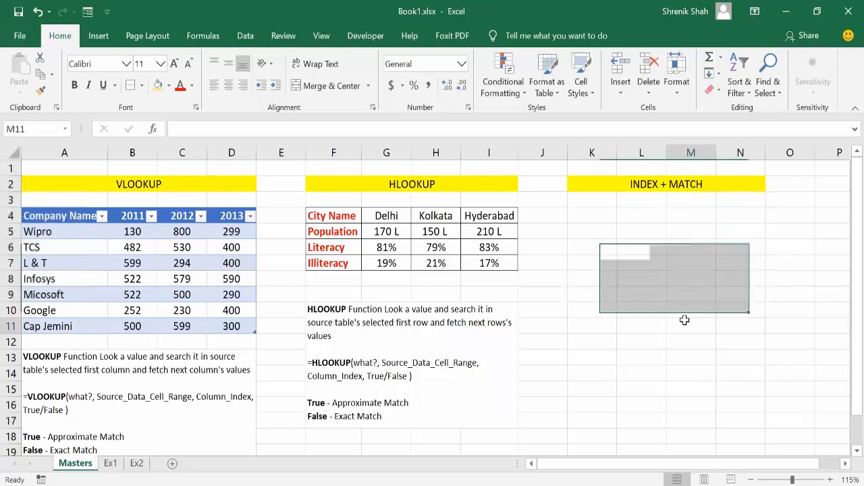
Step: Enter the label Ex1 in cell K4 below the INDEX + MATCH heading
click(610, 217)
text(C)
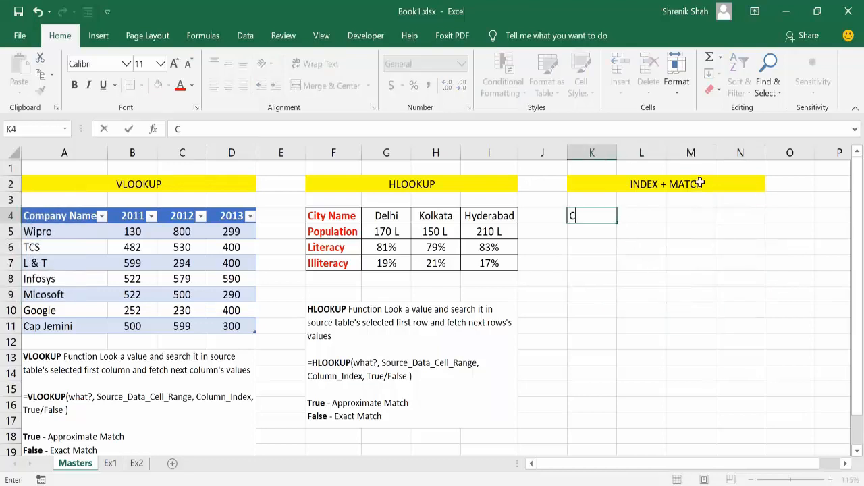
text(ompany Name)
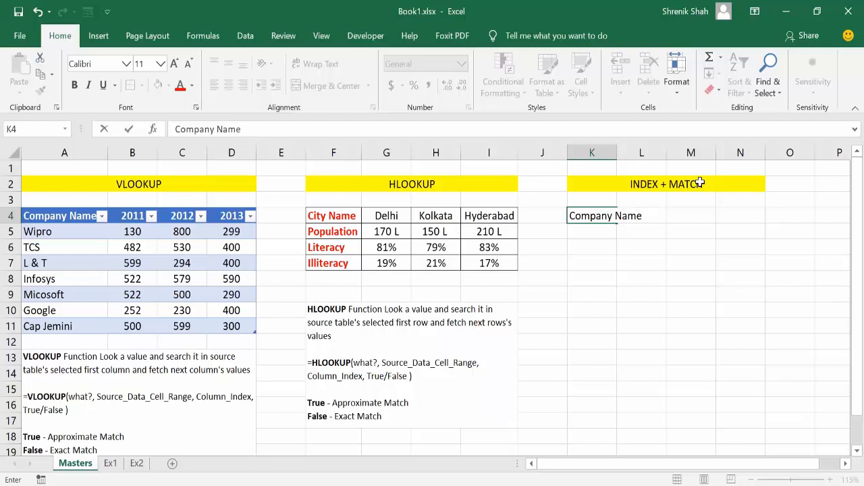
key(BackSpace)
key(BackSpace)
key(BackSpace)
key(BackSpace)
key(BackSpace)
key(BackSpace)
key(BackSpace)
key(BackSpace)
key(BackSpace)
key(BackSpace)
key(BackSpace)
key(BackSpace)
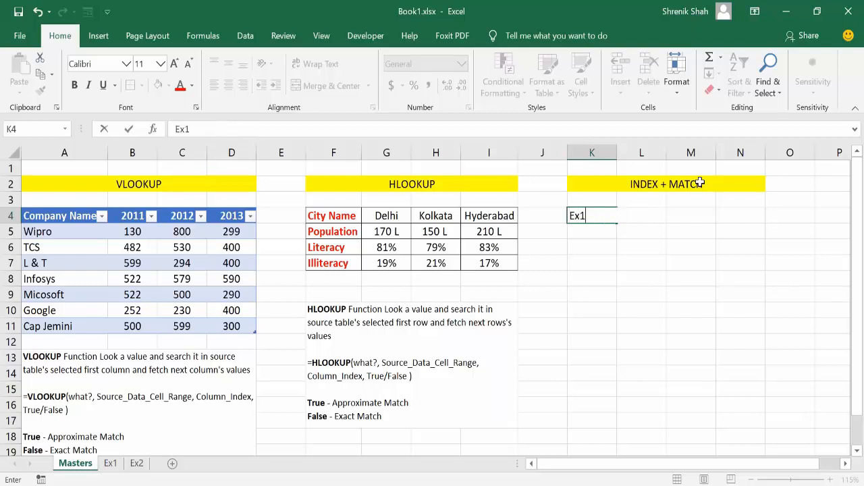
key(Return)
key(Up)
key(Right)
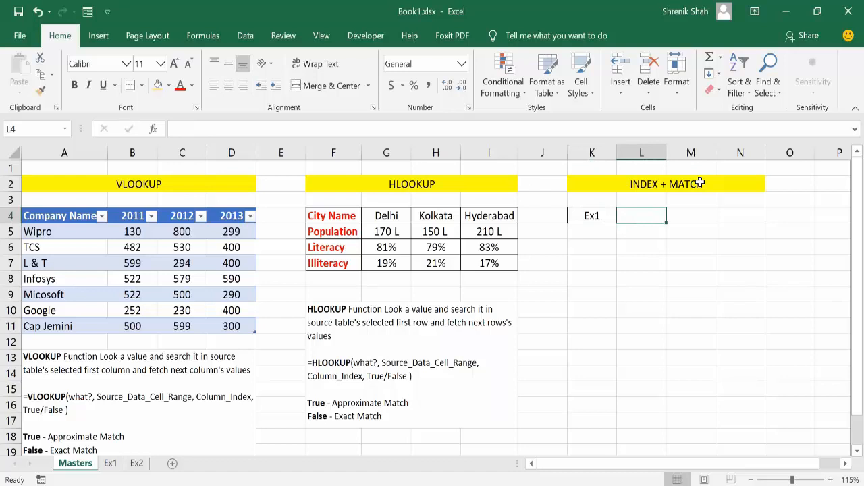
Step: Enter the label Company Name in K6 and merge it across K6:L6, left-aligned and vertically centered
click(609, 255)
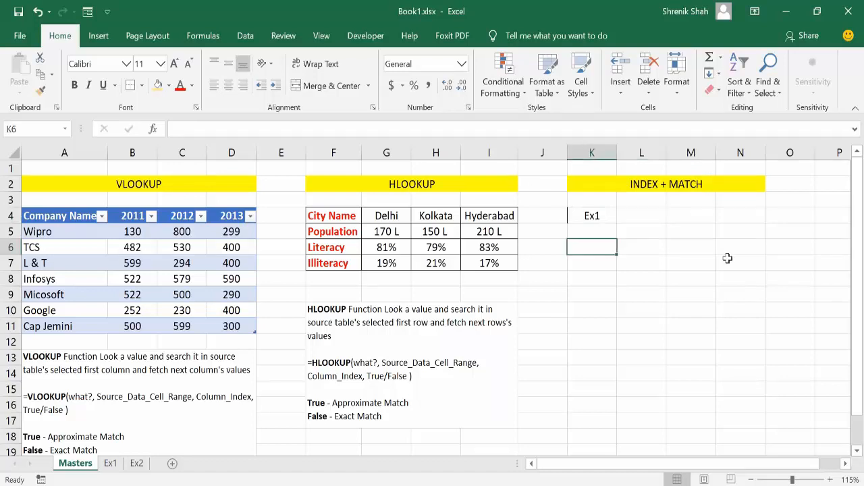
text(Company Name)
key(Return)
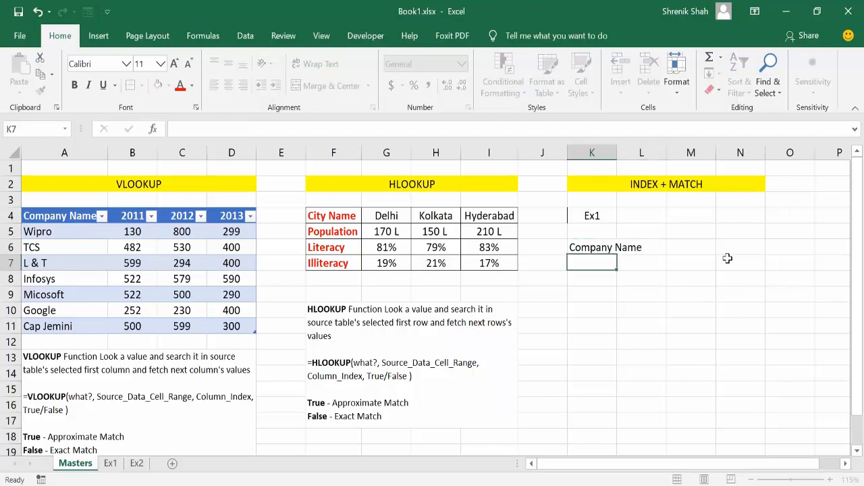
drag(609, 247, 646, 247)
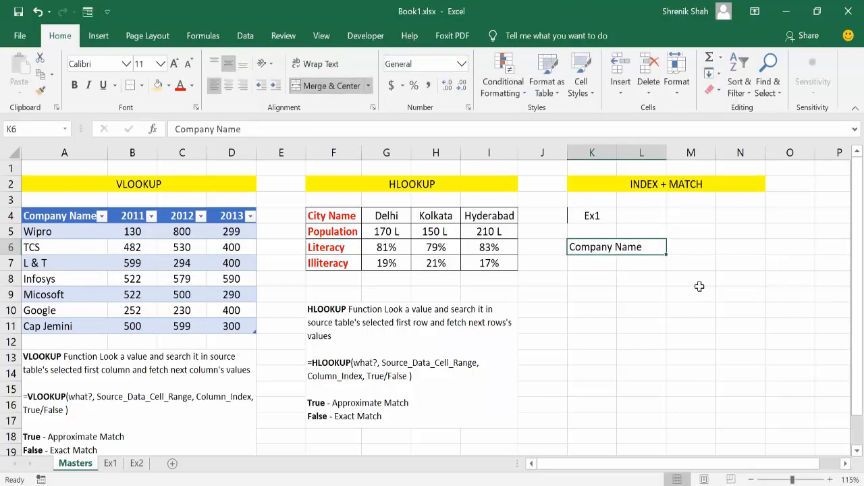
click(702, 251)
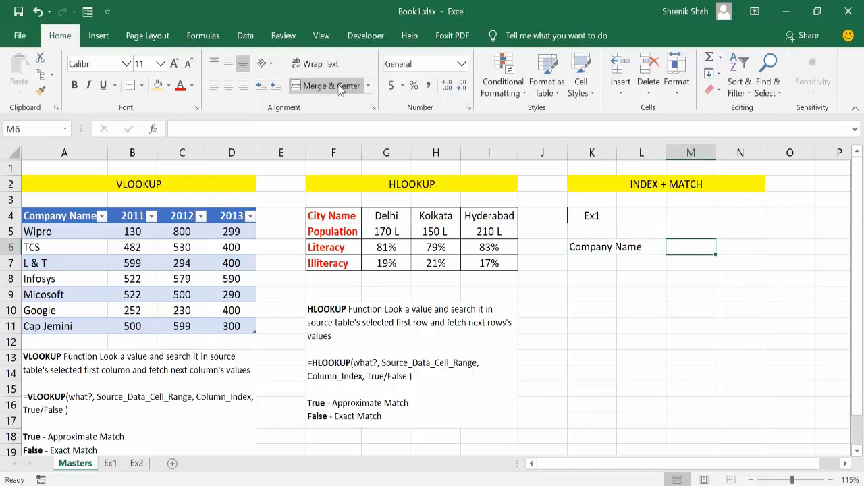
Step: Merge and center cells M6:N6 beside the Company Name label
drag(702, 247, 742, 250)
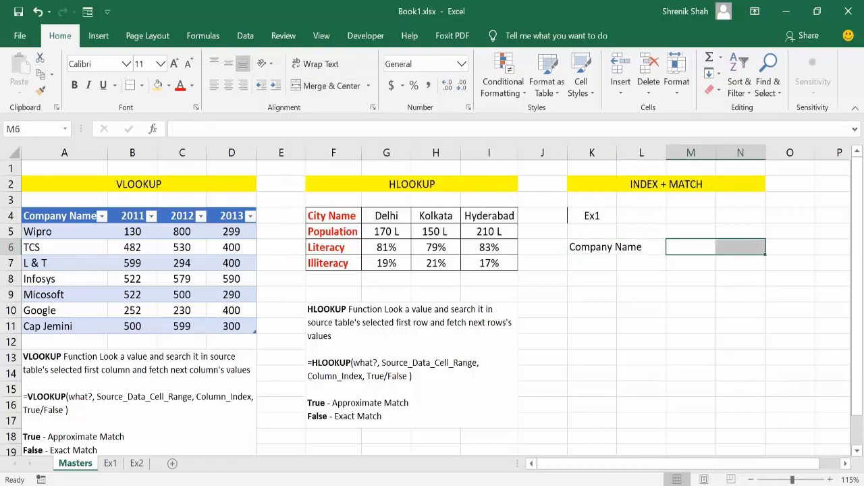
click(331, 86)
click(616, 277)
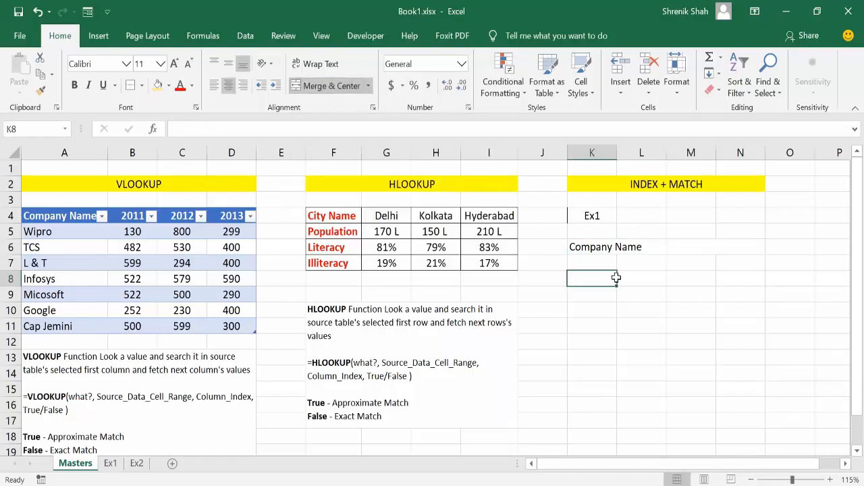
Step: Enter the year labels 2011 in K8, 2012 in K10 and 2013 in K12
drag(616, 278, 628, 277)
click(573, 277)
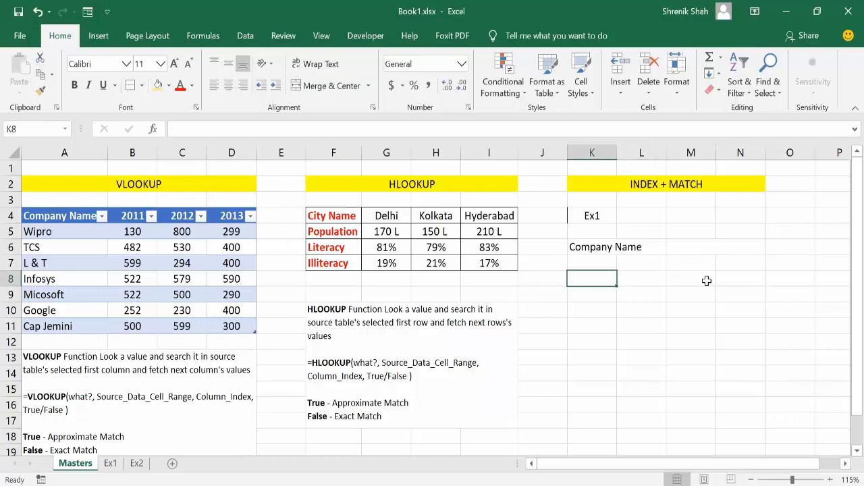
text(3)
text(01)
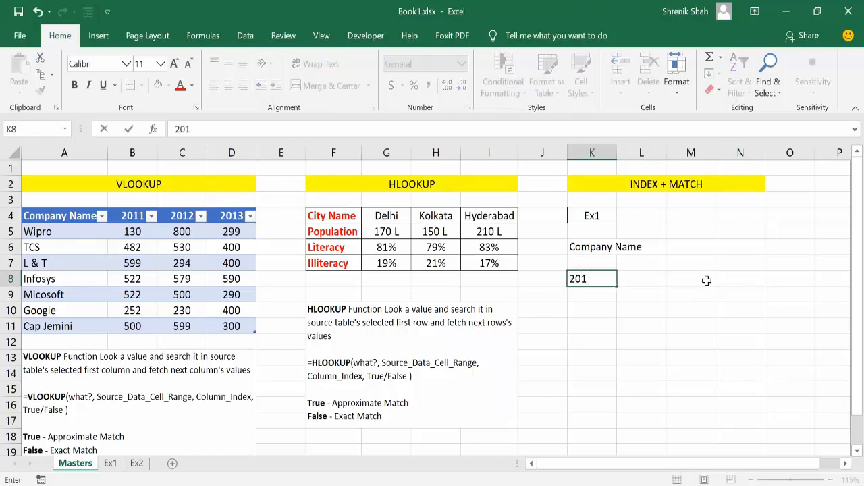
text(1)
key(Tab)
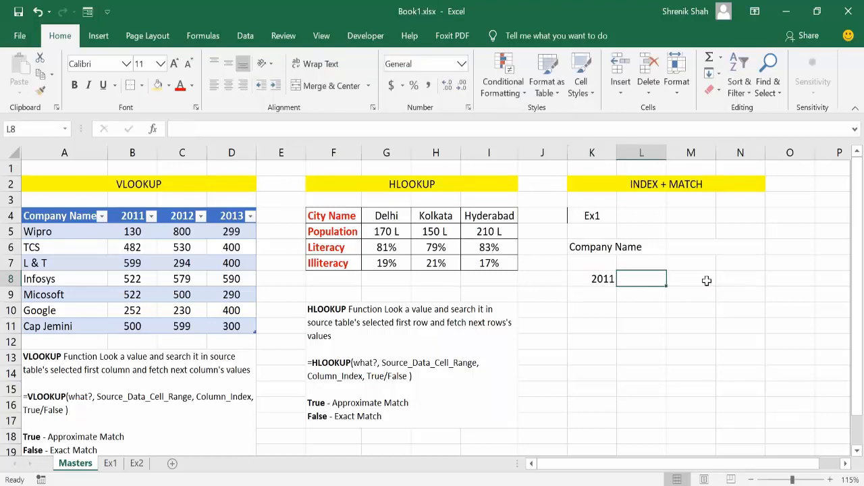
key(Return)
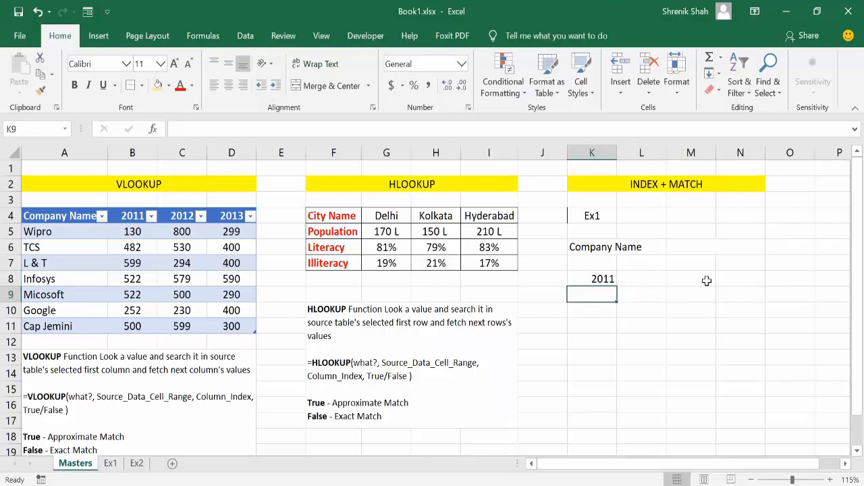
key(Return)
text(2012)
key(Return)
key(Return)
text(2013)
key(Return)
click(616, 250)
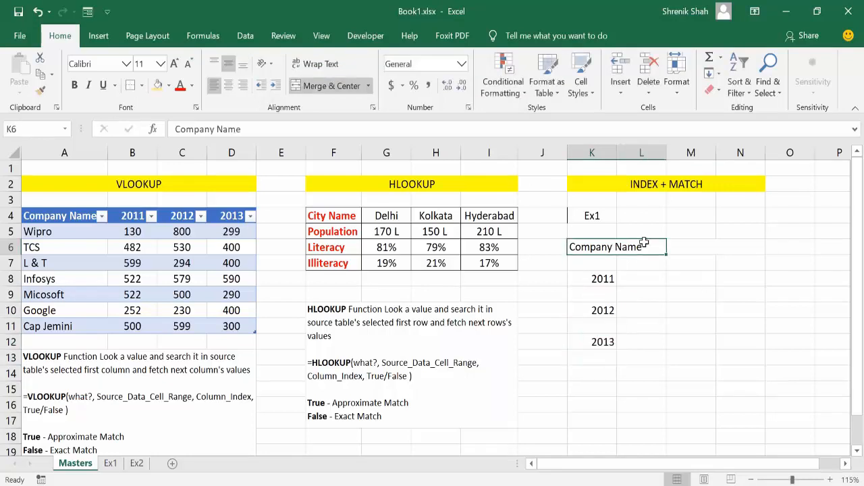
click(677, 247)
click(654, 279)
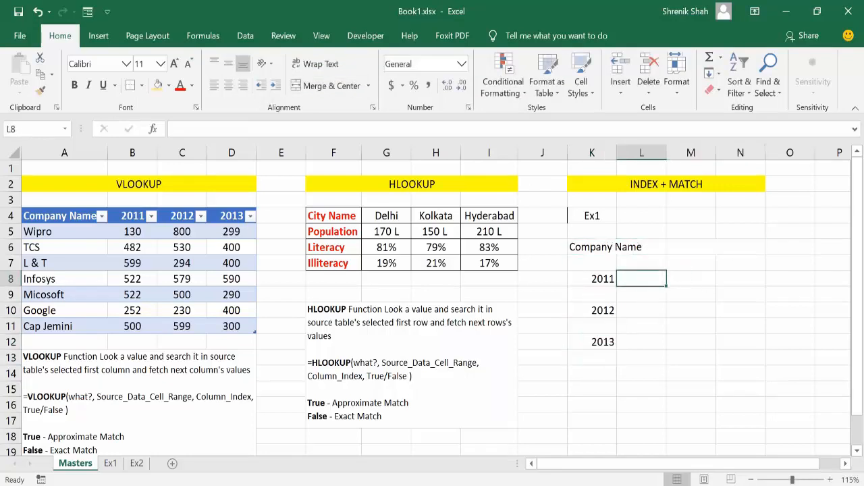
drag(667, 153, 628, 155)
click(662, 250)
click(616, 247)
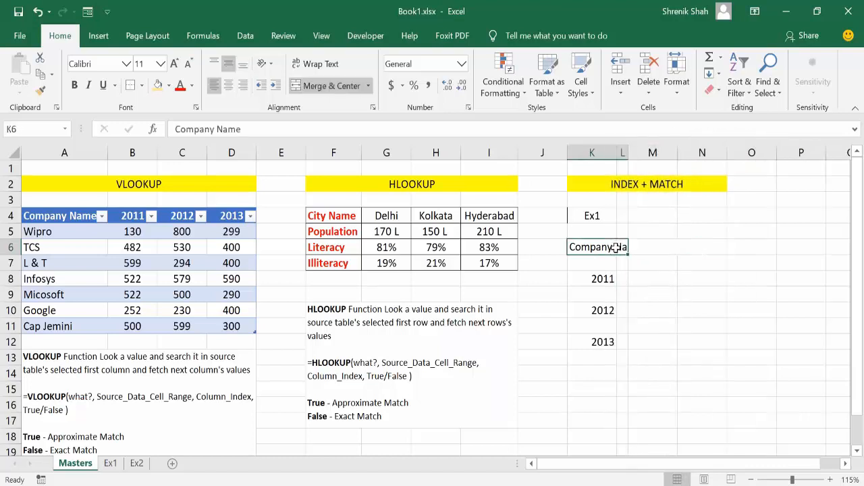
key(ctrl+z)
key(ctrl+y)
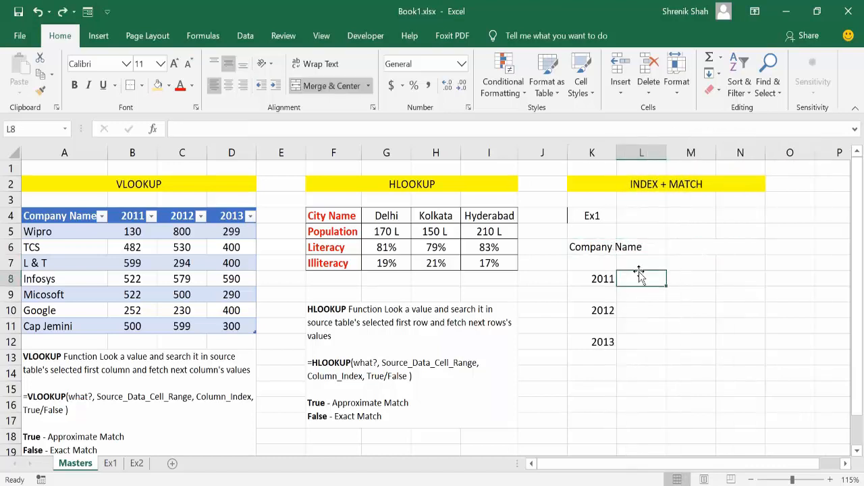
key(ctrl+z)
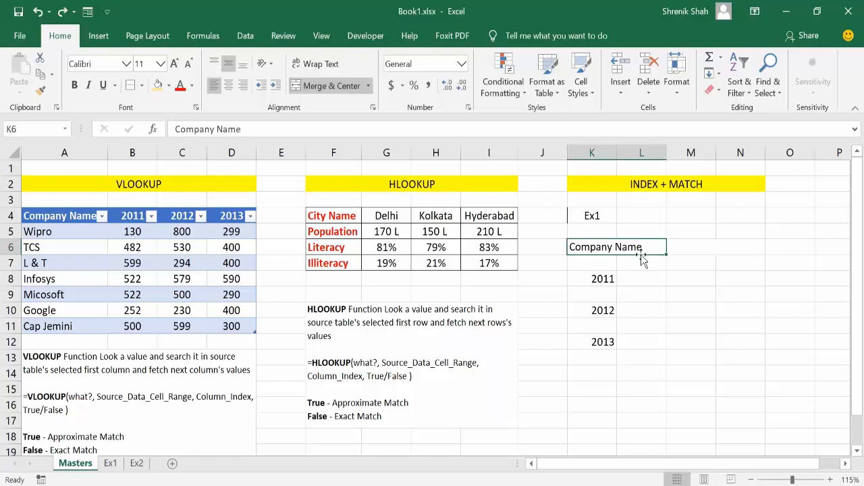
Step: Merge and center the year labels across K8:L8, K10:L10 and K12:L12, and widen column K while narrowing column L
drag(604, 277, 629, 277)
drag(609, 308, 635, 308)
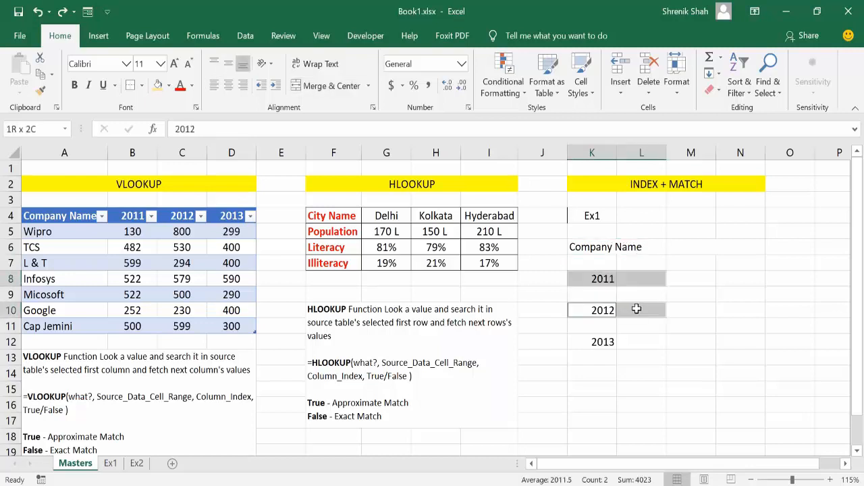
drag(606, 341, 650, 340)
click(330, 86)
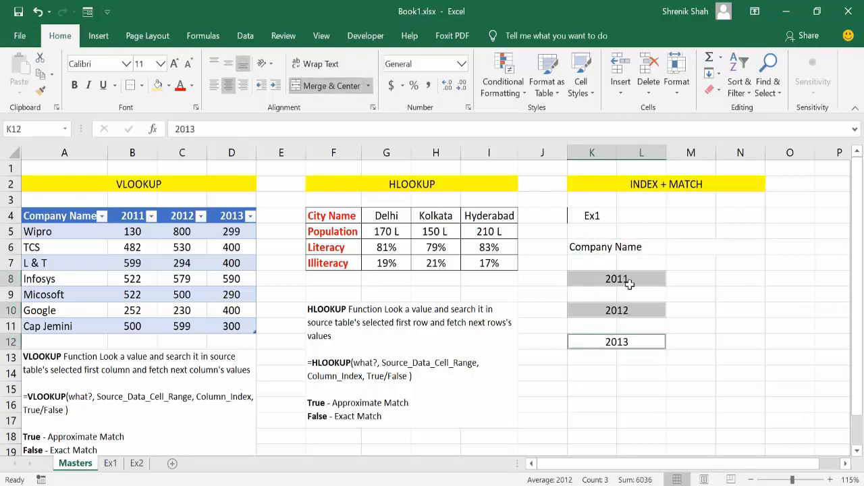
click(625, 280)
mouse_move(666, 159)
mouse_down()
mouse_move(621, 154)
mouse_move(665, 153)
mouse_up()
Step: Add borders around the company input cell M6:N6 and the result cells M8, M10 and M12
click(686, 245)
ctrl+click(679, 277)
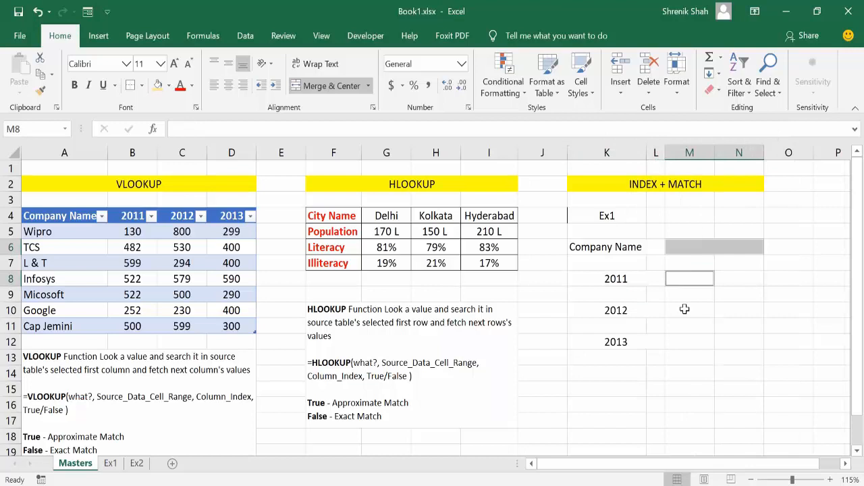
ctrl+click(685, 312)
ctrl+click(694, 340)
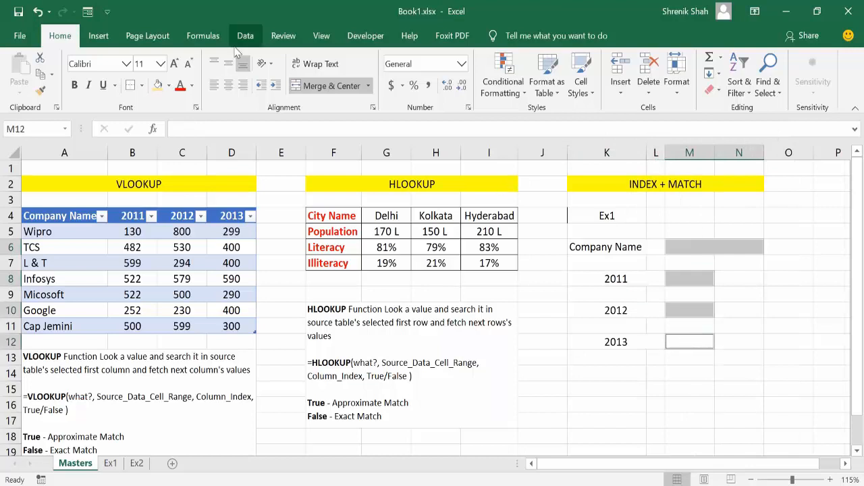
click(132, 85)
Step: Fill the merged company input cell M6 with light orange
click(694, 253)
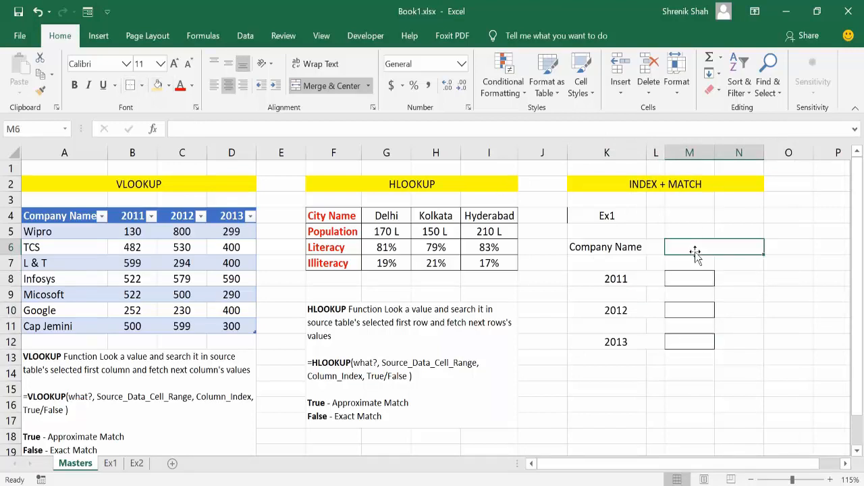
click(157, 85)
click(611, 278)
Step: Enter Microsoft as the company name in M6
click(699, 249)
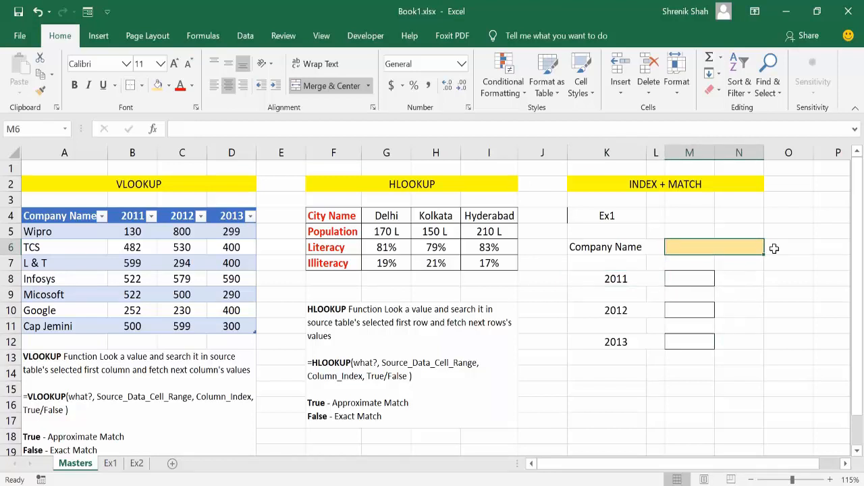
text(Mc)
text(icrosoft)
key(Return)
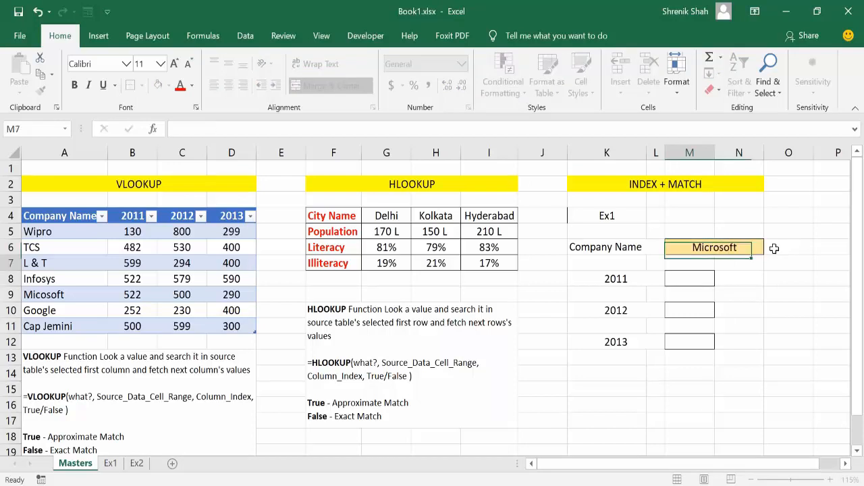
key(Down)
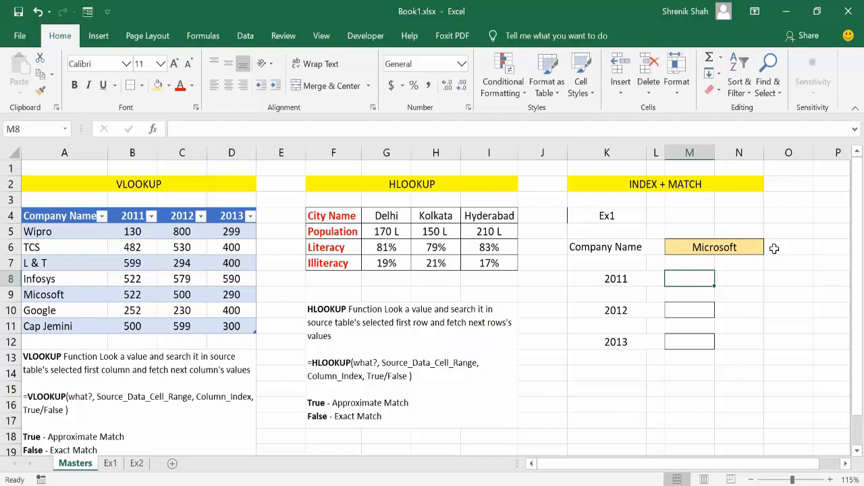
key(Down)
key(Down)
key(Down)
key(Down)
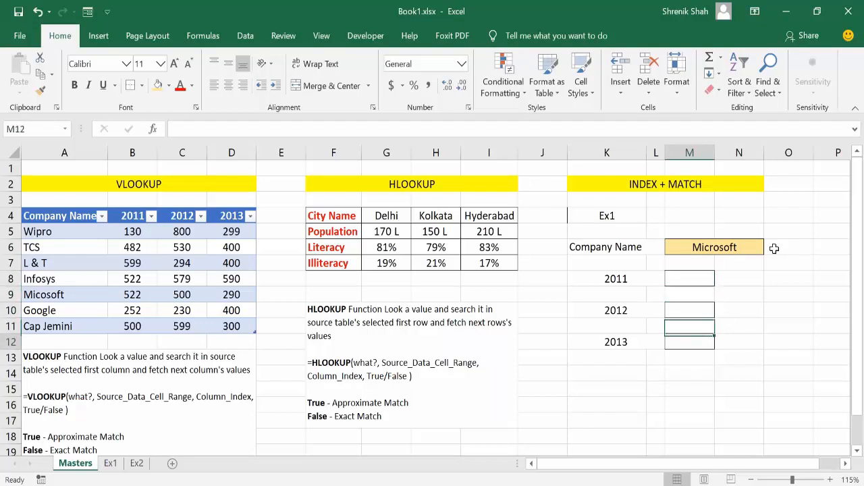
Step: Remove the border from the Ex1 label in K4 and give it bold text and a gray fill
click(607, 215)
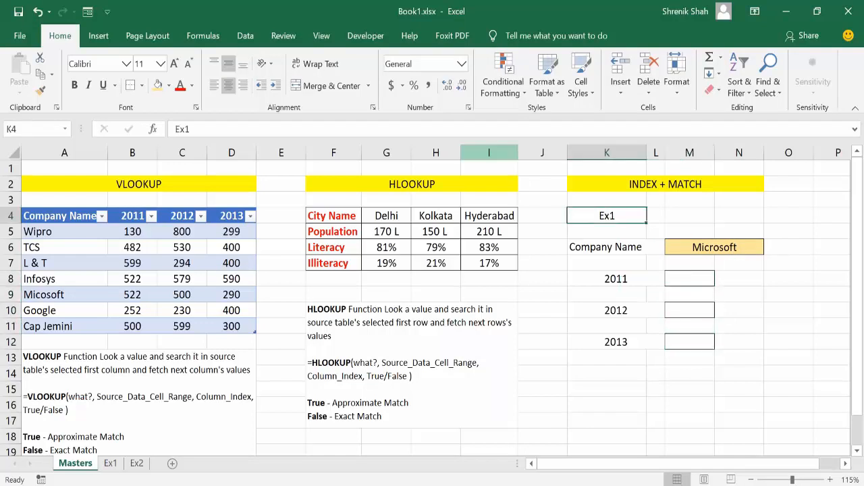
click(141, 85)
click(159, 193)
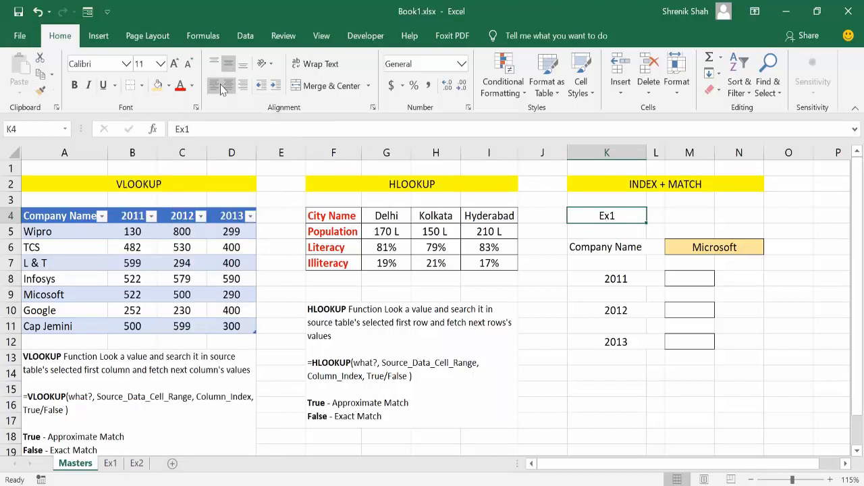
click(169, 86)
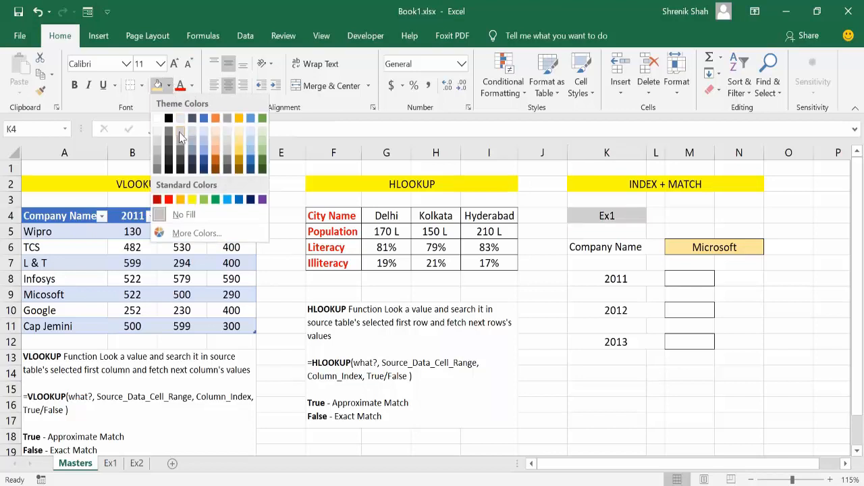
click(180, 137)
click(717, 339)
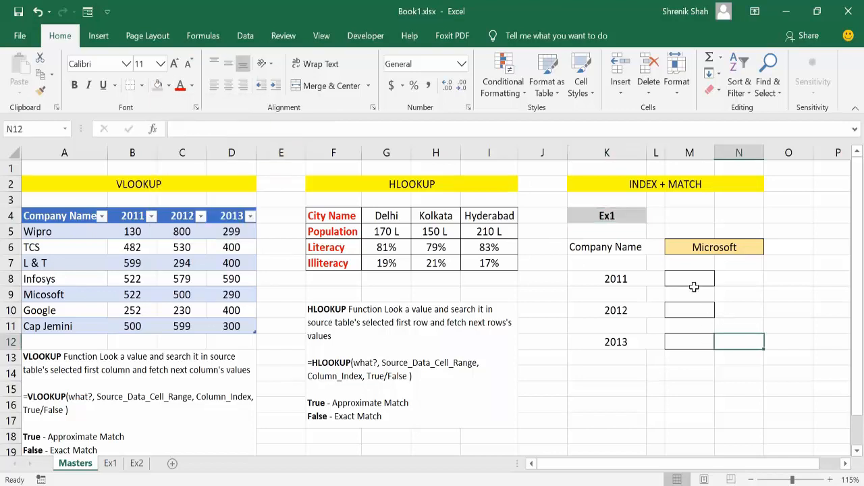
Step: Enter the formula =MATCH(M6,CompanyData[Company Name],0) in the 2011 result cell M8
click(681, 246)
click(695, 280)
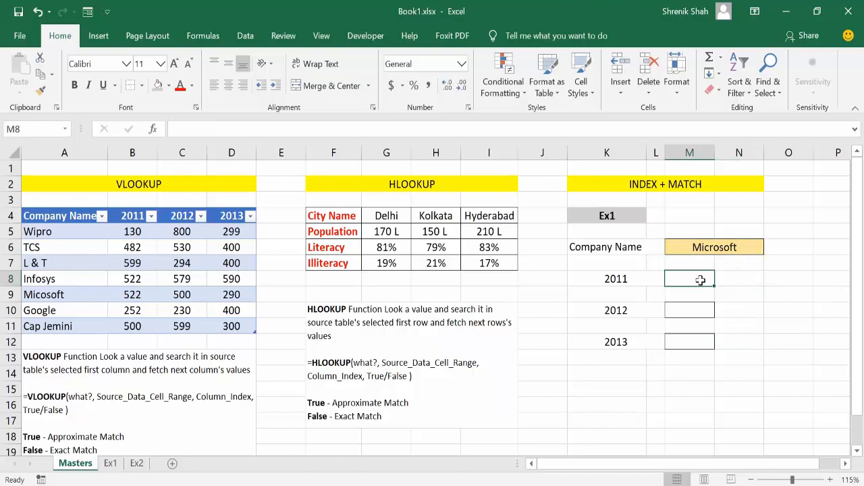
text(=M)
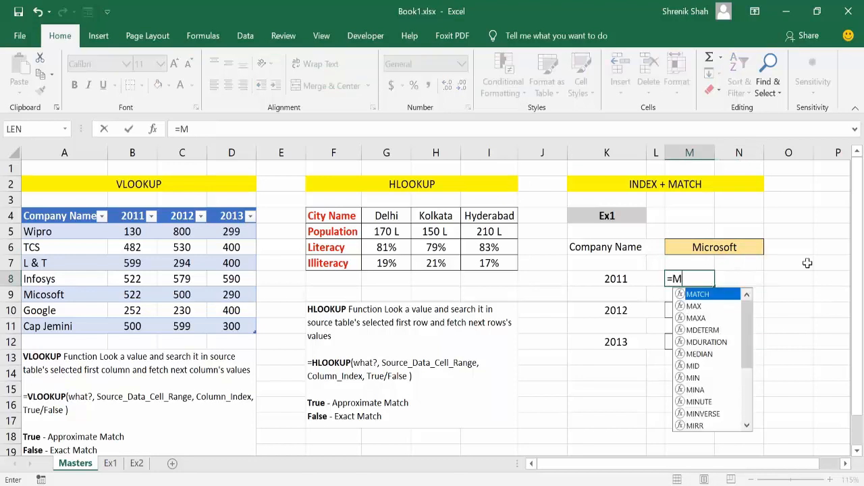
text(ATCH()
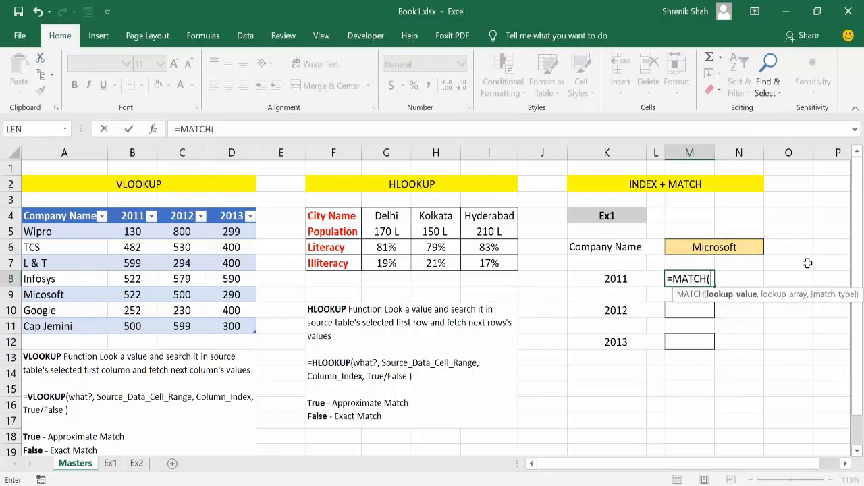
click(696, 248)
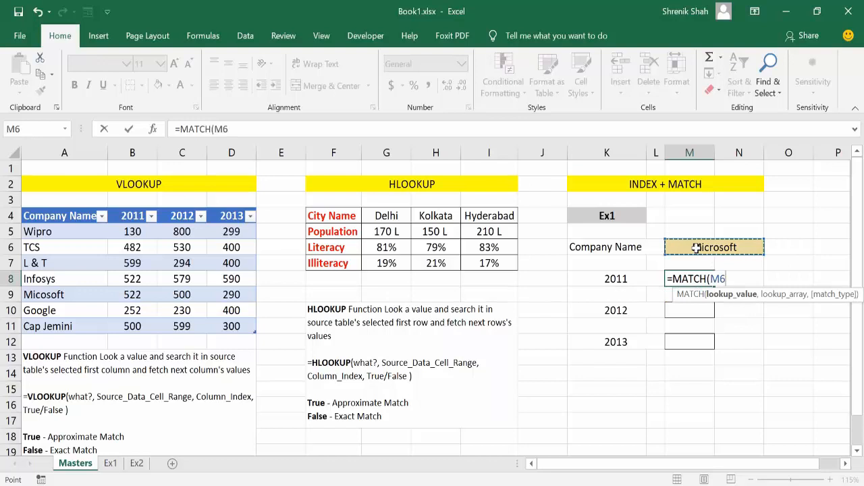
text(,)
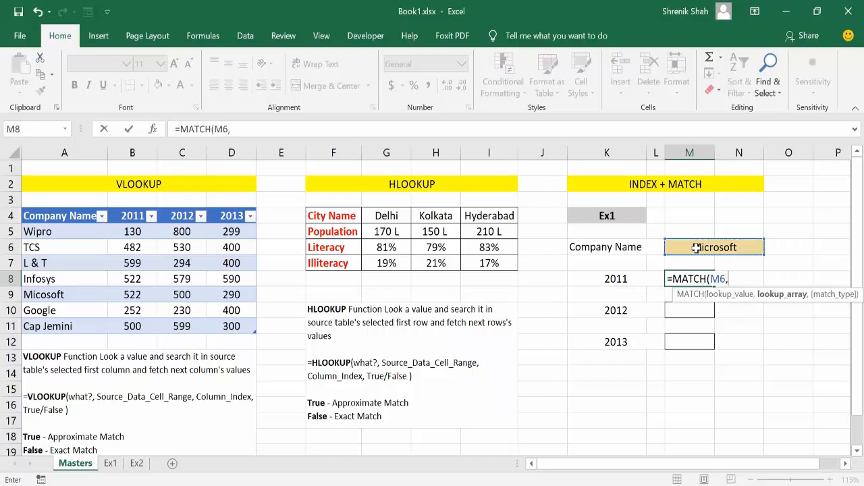
text(C)
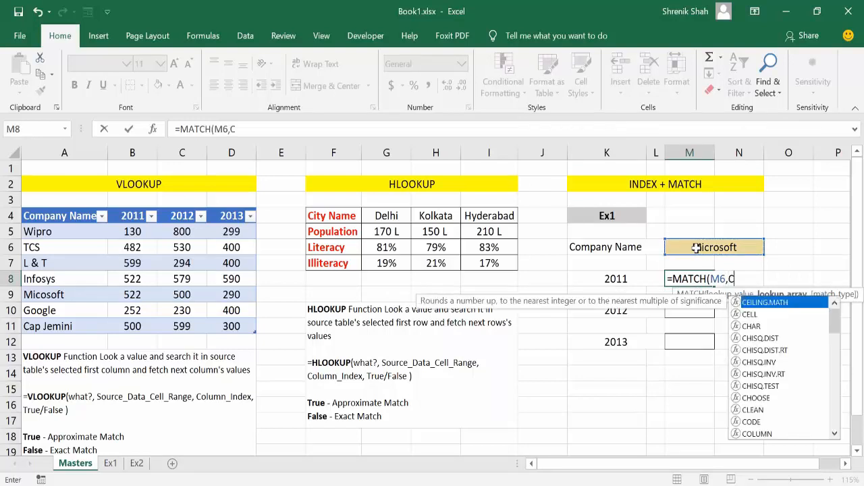
text(ompanyData[)
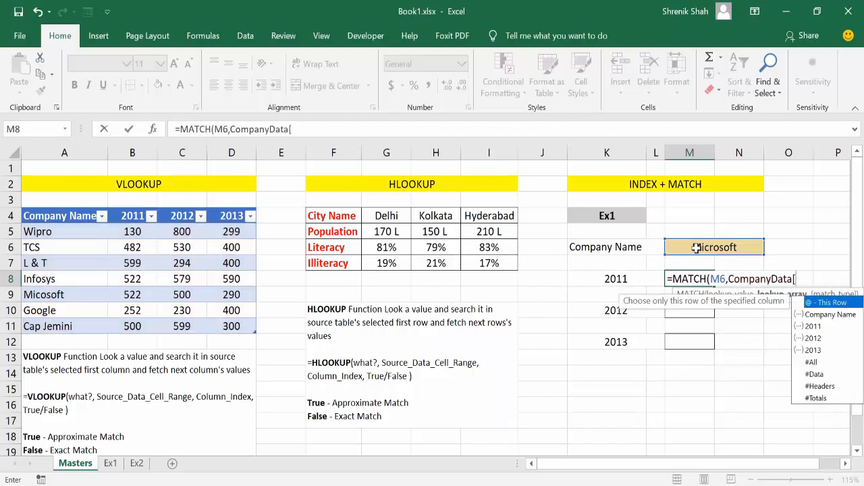
text(co)
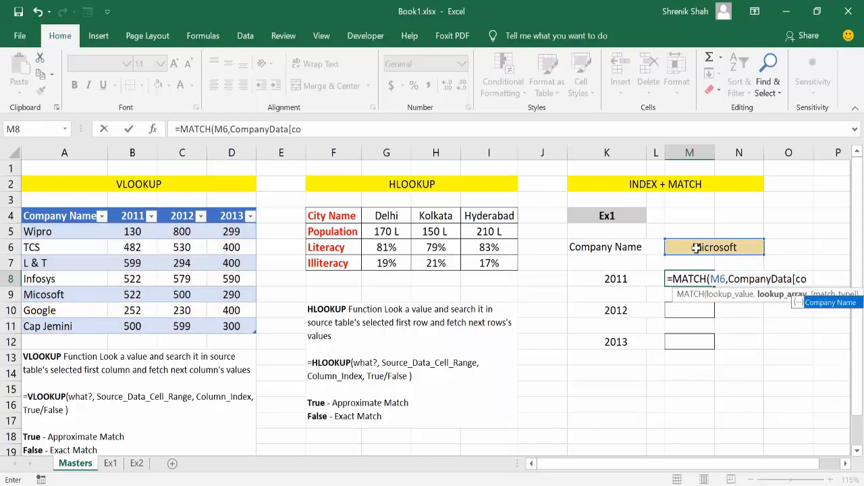
key(Tab)
text(])
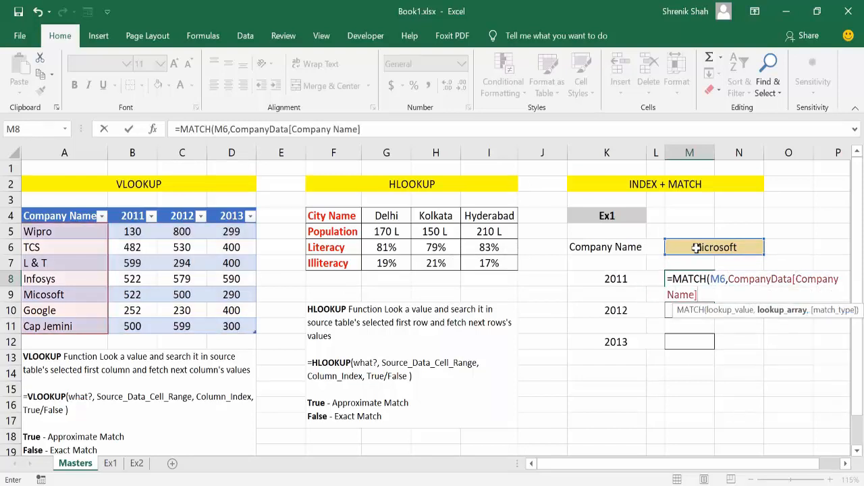
text(,)
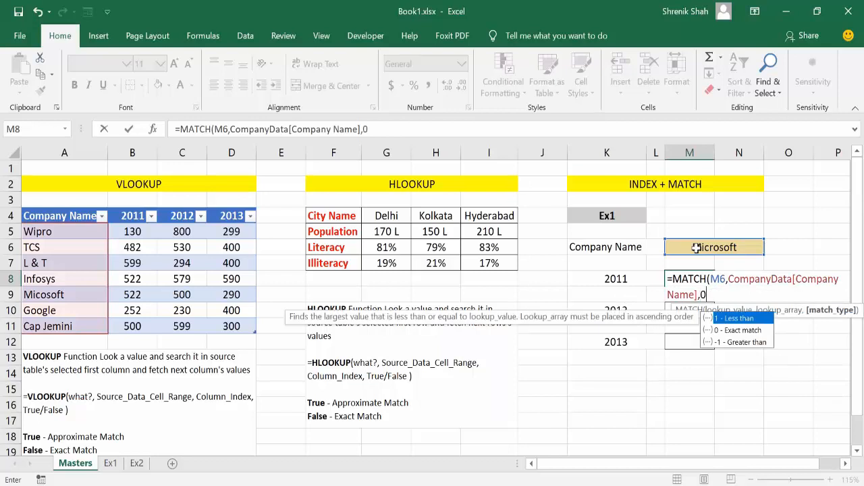
text(0))
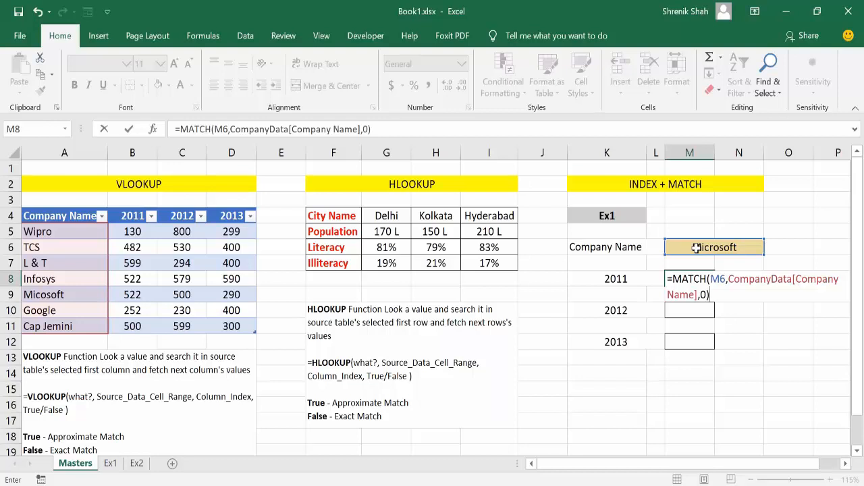
key(ctrl+Return)
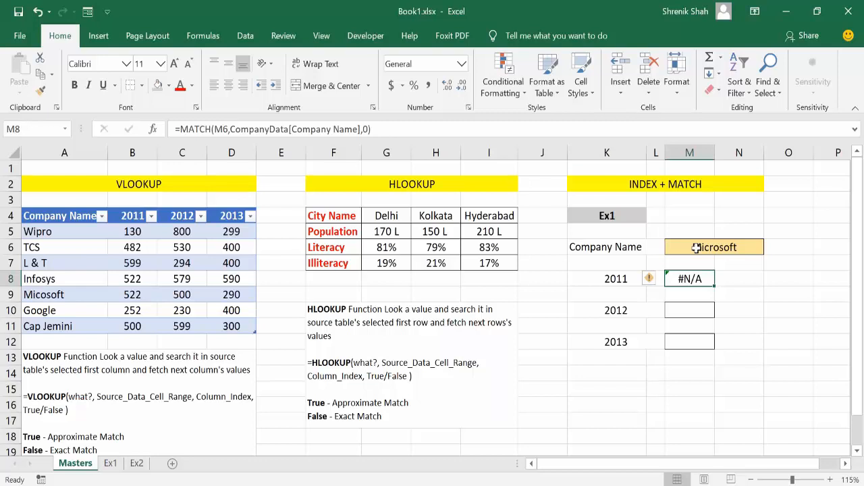
Step: Correct the misspelled company name in A9 of the company table to Microsoft
key(Up)
key(Up)
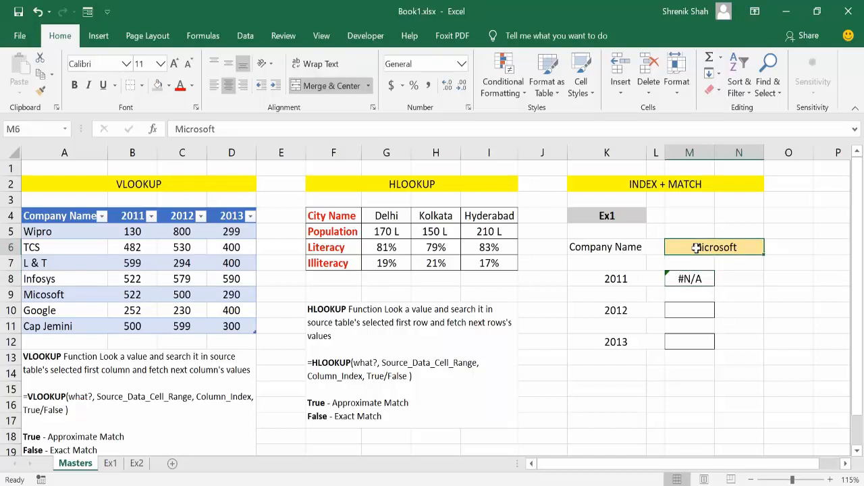
double_click(37, 295)
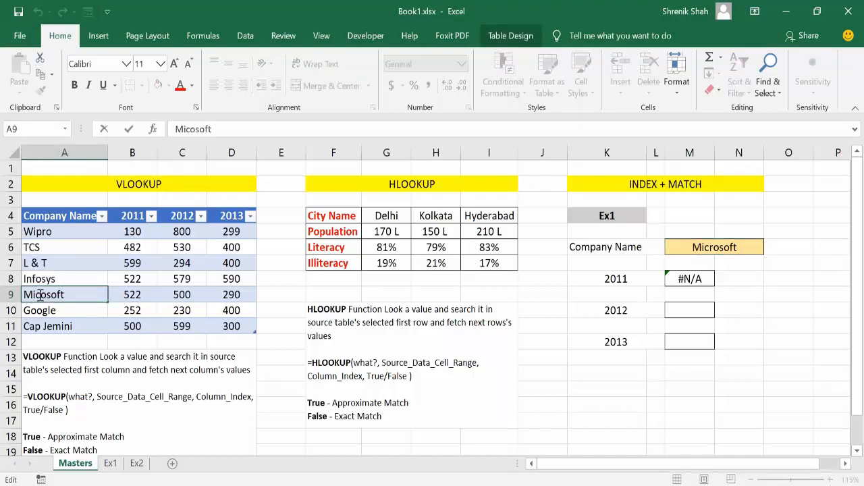
text(r)
key(Tab)
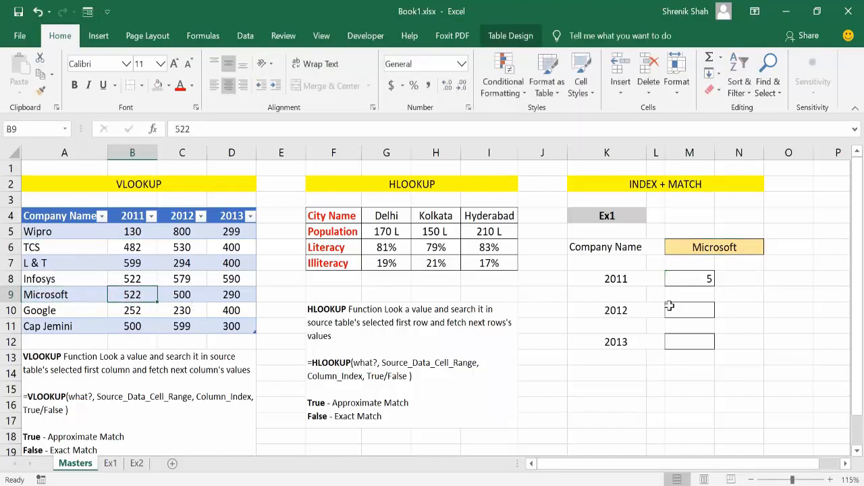
Step: Compare the MATCH result in M8 with the company's position in the Company Name list A5:A11
click(726, 246)
click(706, 283)
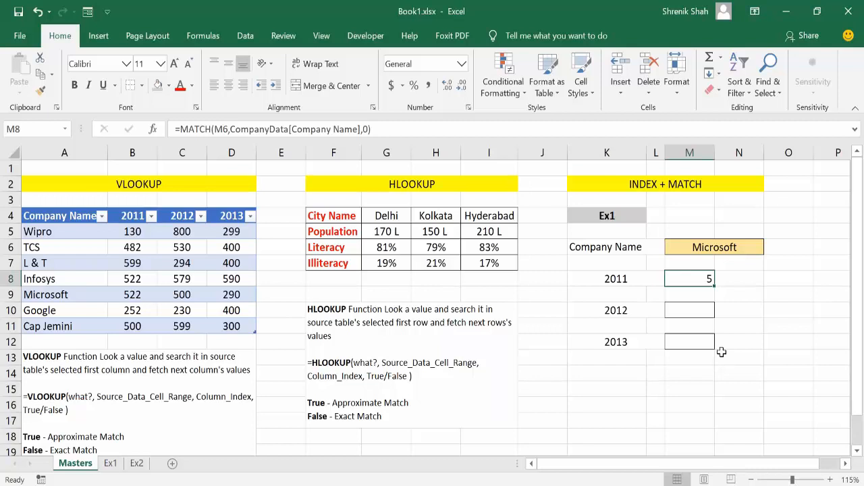
click(708, 258)
click(33, 229)
drag(33, 228, 34, 326)
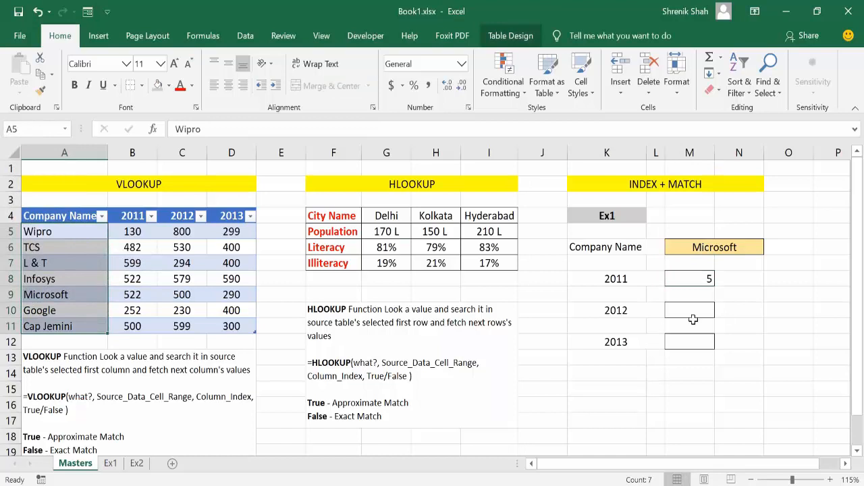
click(700, 276)
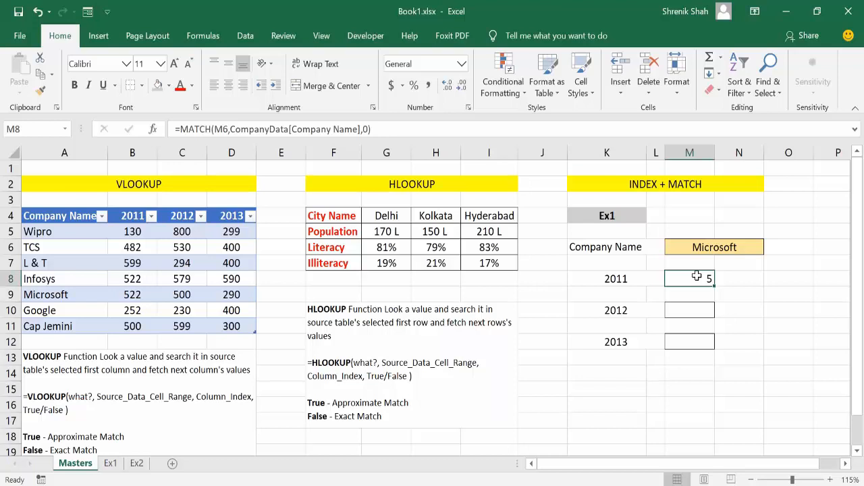
Step: Change the company name in M6 to Cap Jemini and check the MATCH result in M8
click(692, 243)
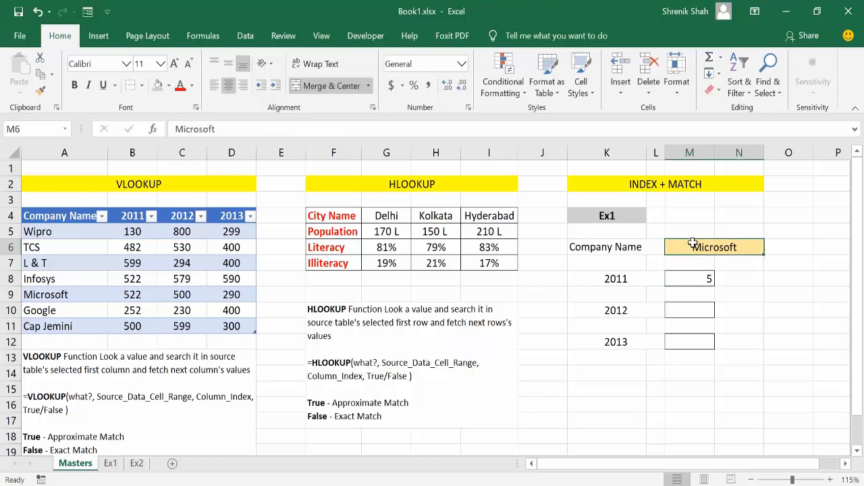
text(Cap Jemini)
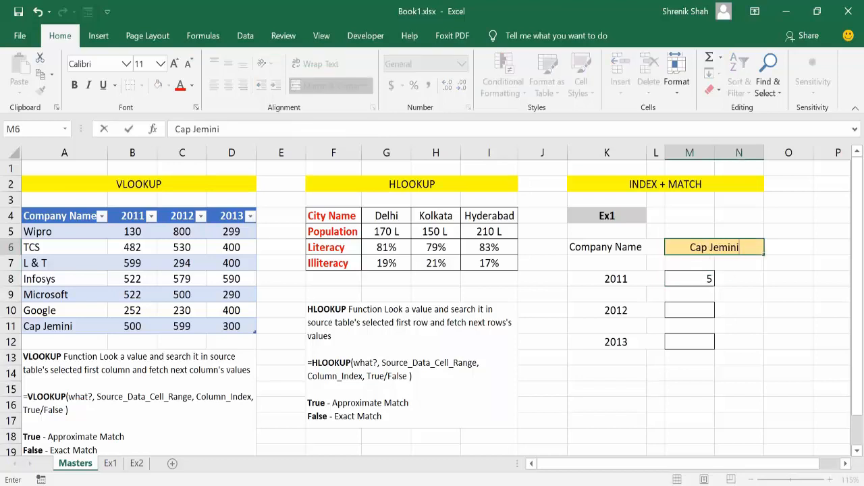
key(Return)
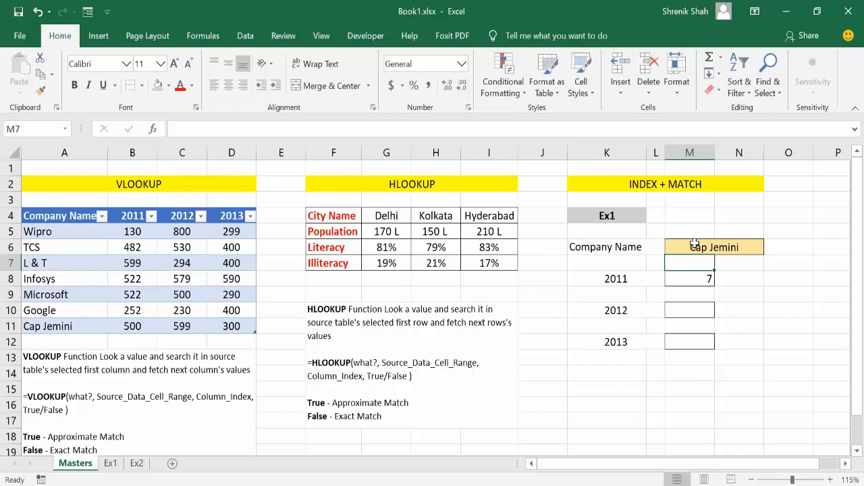
click(695, 285)
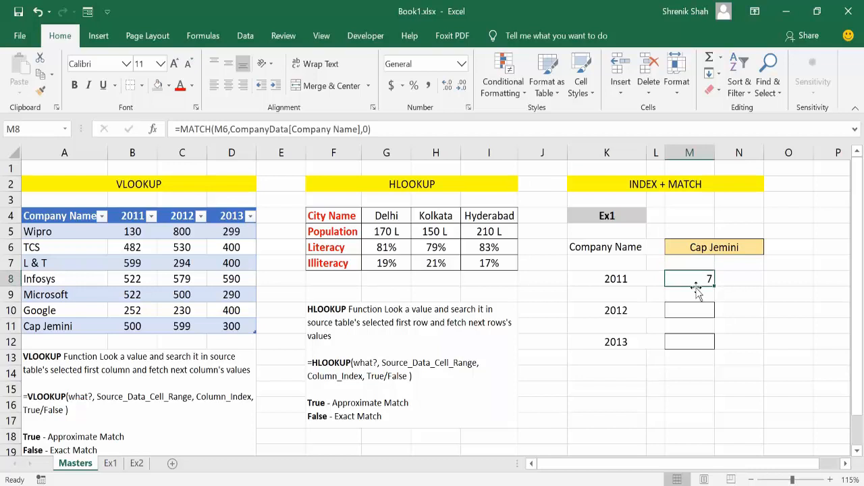
Step: Wrap the MATCH in M8 in an INDEX on the 2011 column: =INDEX(CompanyData[2011],MATCH(M6,CompanyData[Company Name],0))
click(616, 282)
click(689, 277)
double_click(689, 279)
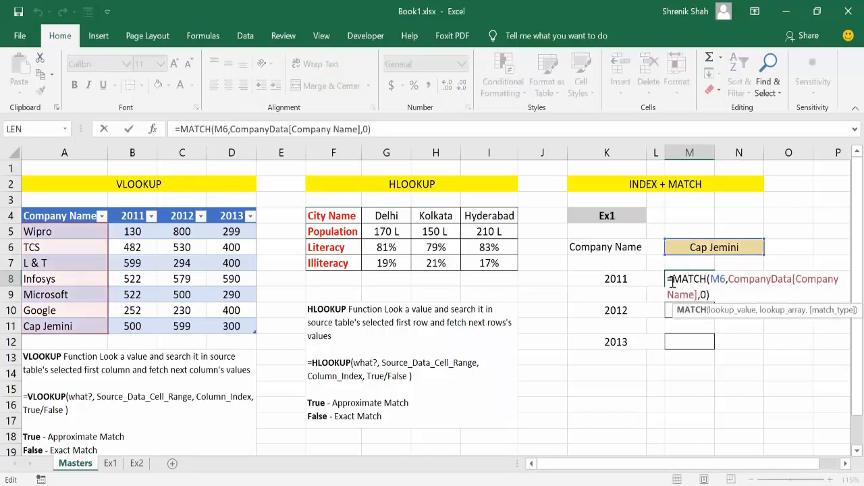
drag(669, 279, 709, 295)
text(=)
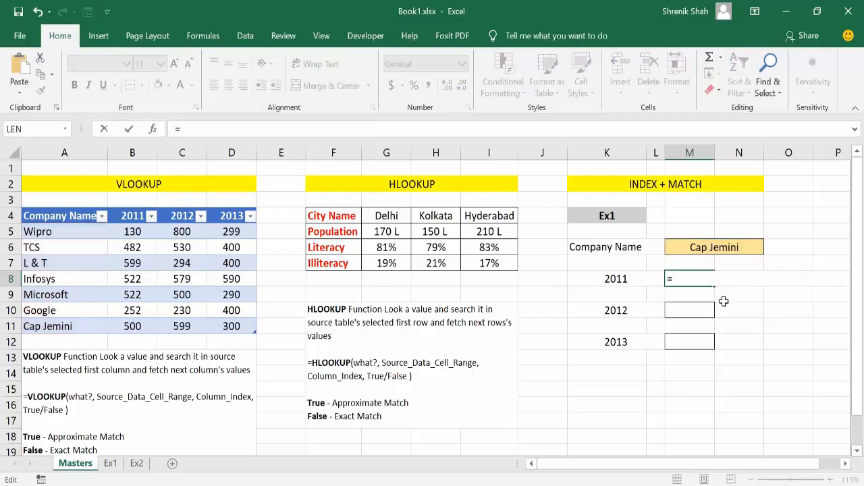
text(INDEX()
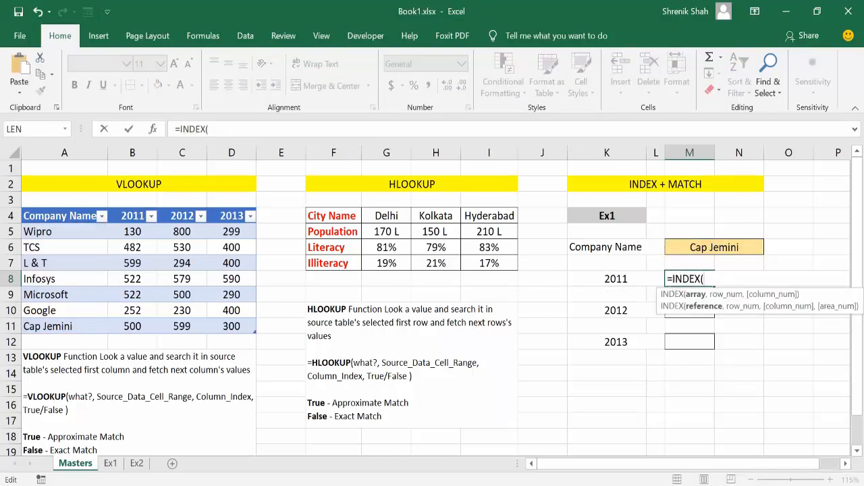
text(CompanyData[)
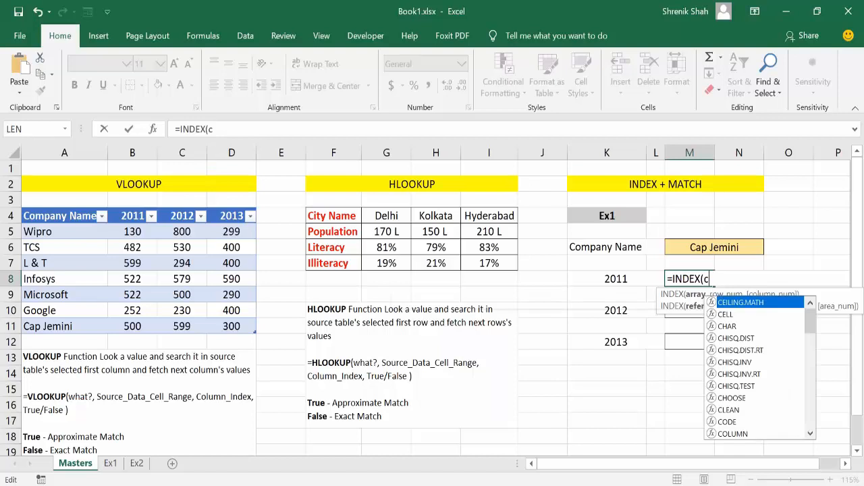
text(2011)
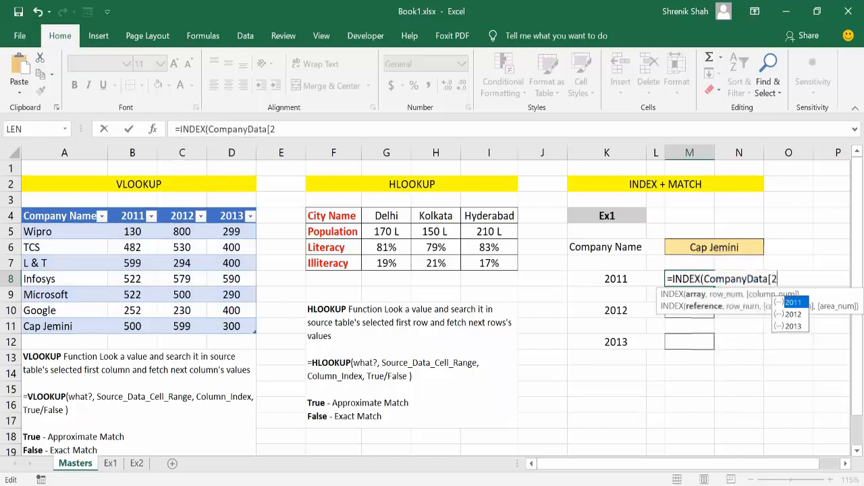
text(],)
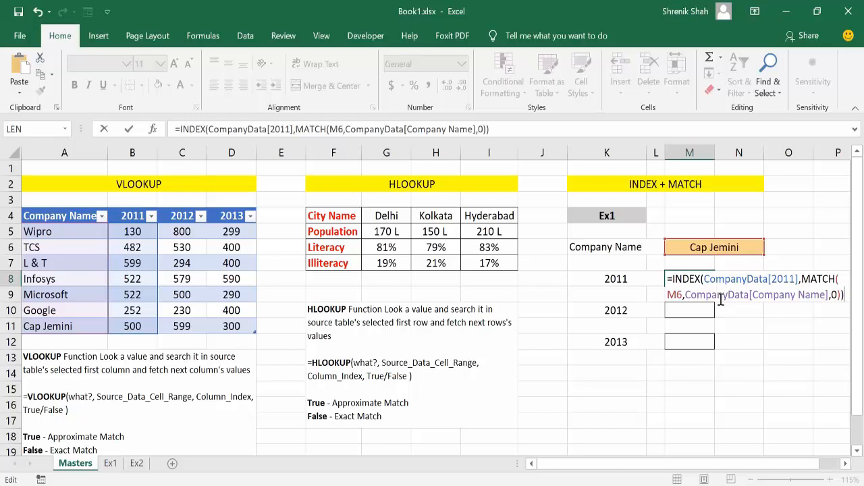
key(Return)
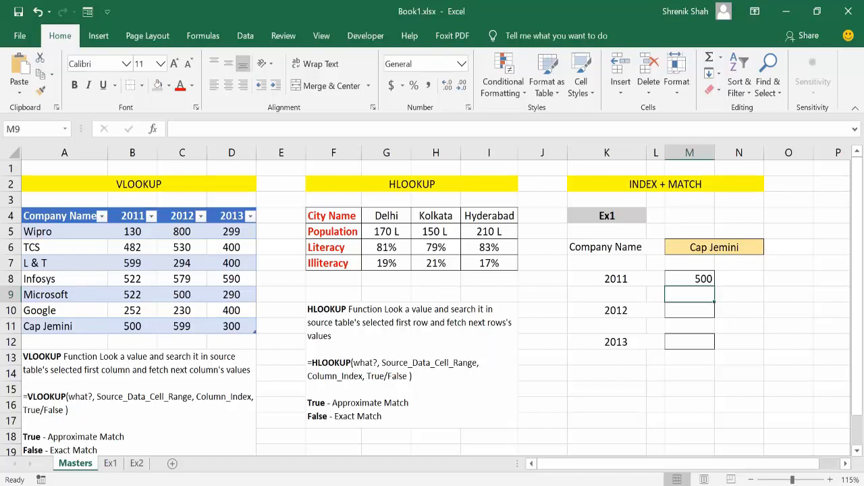
Step: Enter =MATCH(M6,CompanyData[Company Name],0) in M10, the 2012 result cell
click(690, 309)
text(=MATCH()
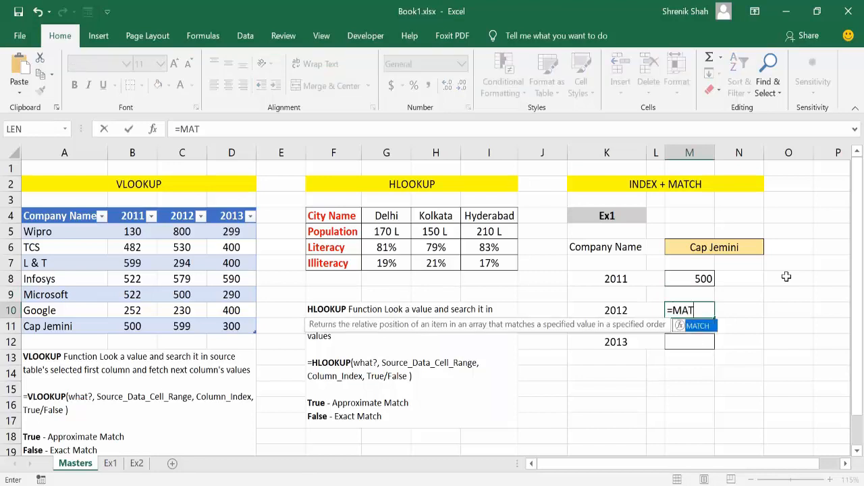
key(Up)
key(Up)
key(Up)
key(Up)
text(,)
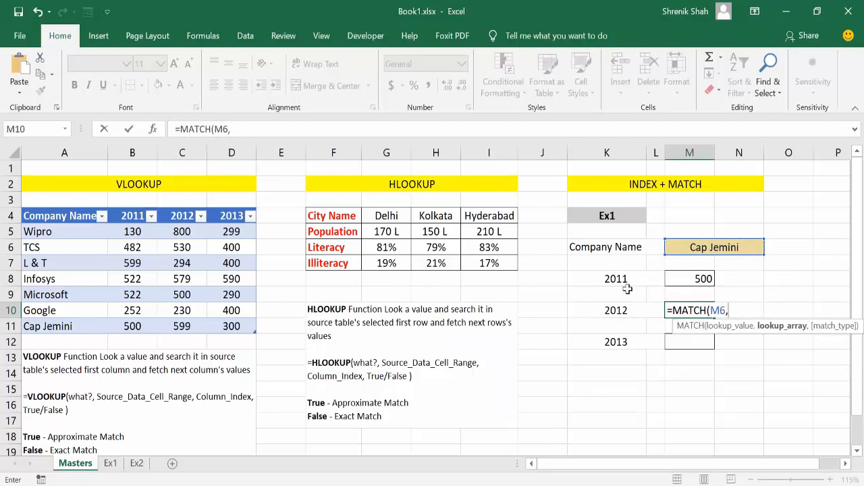
text(comp)
key(Tab)
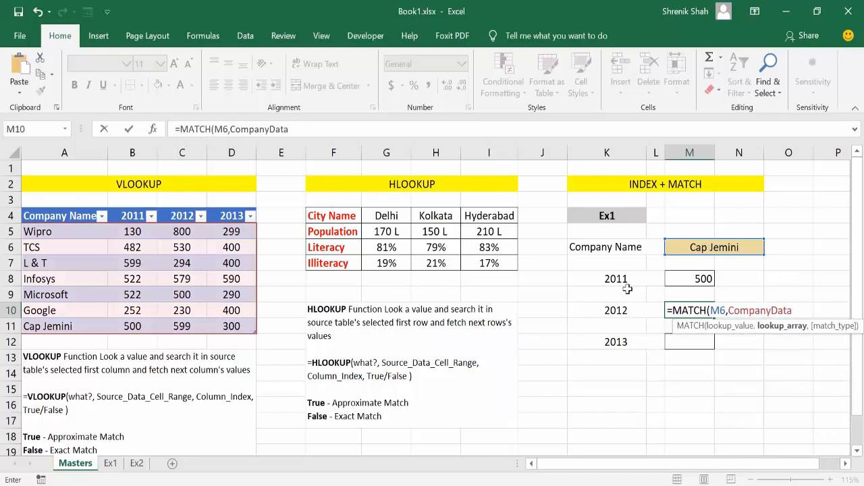
text([comp)
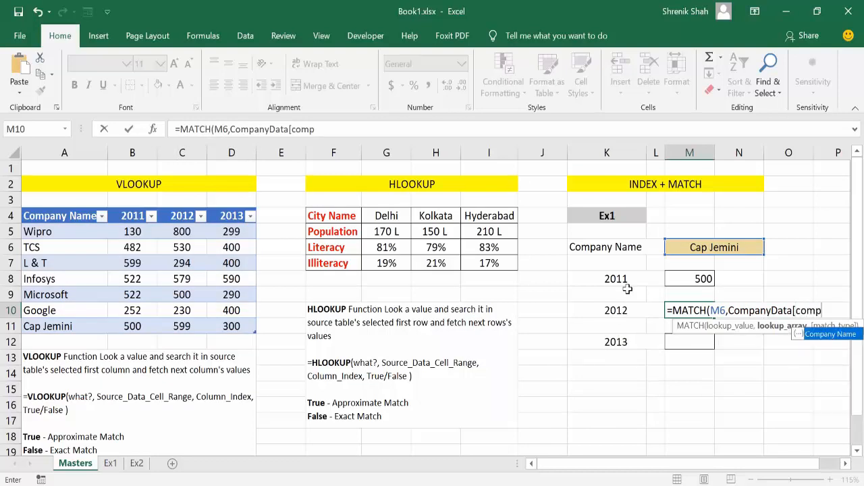
key(Tab)
text(])
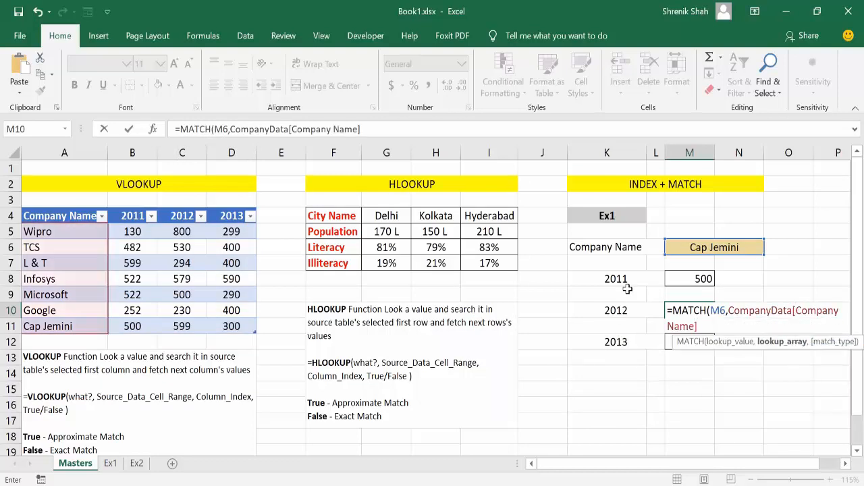
text(,0))
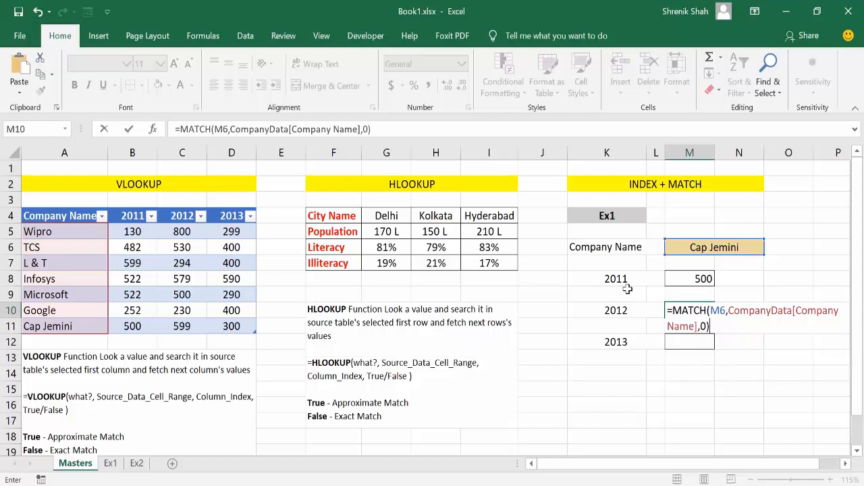
key(Return)
key(Up)
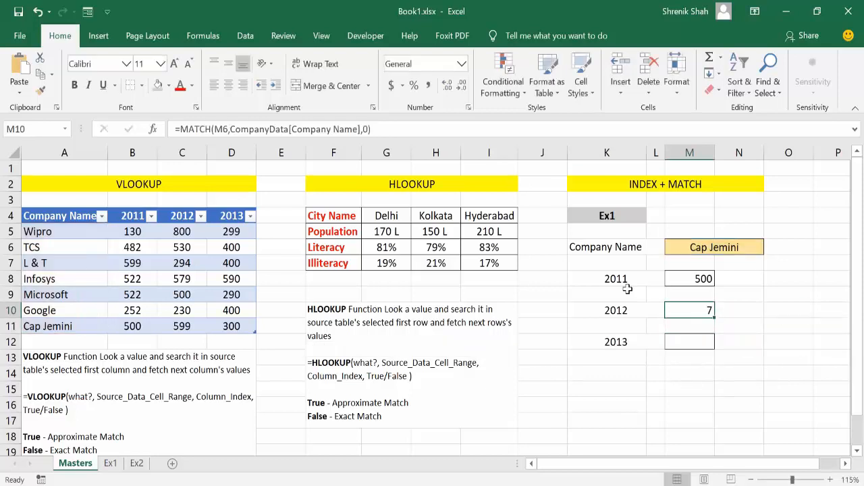
Step: Wrap the MATCH in M10 in an INDEX on the 2012 column: =INDEX(CompanyData[2012],MATCH(M6,CompanyData[Company Name],0))
key(F2)
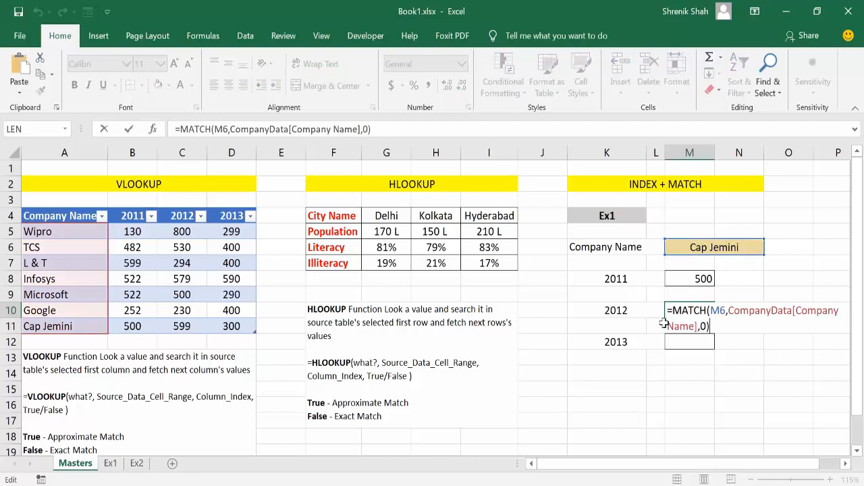
drag(673, 310, 708, 327)
key(BackSpace)
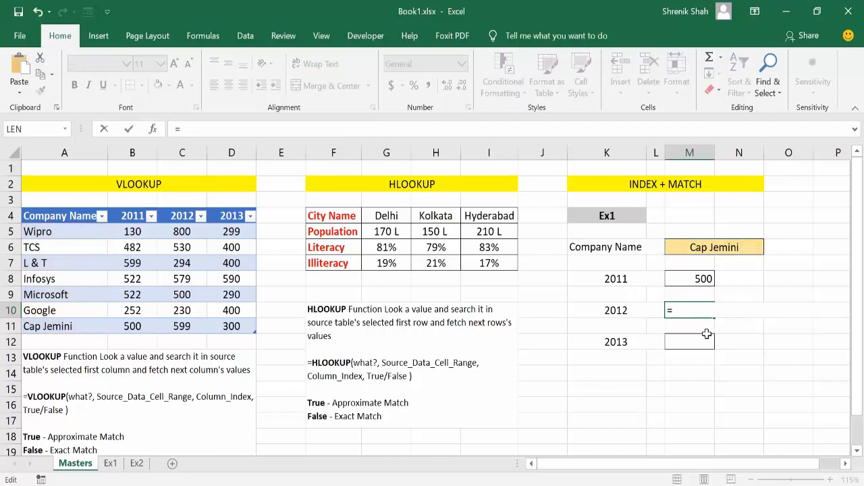
text(INDEX()
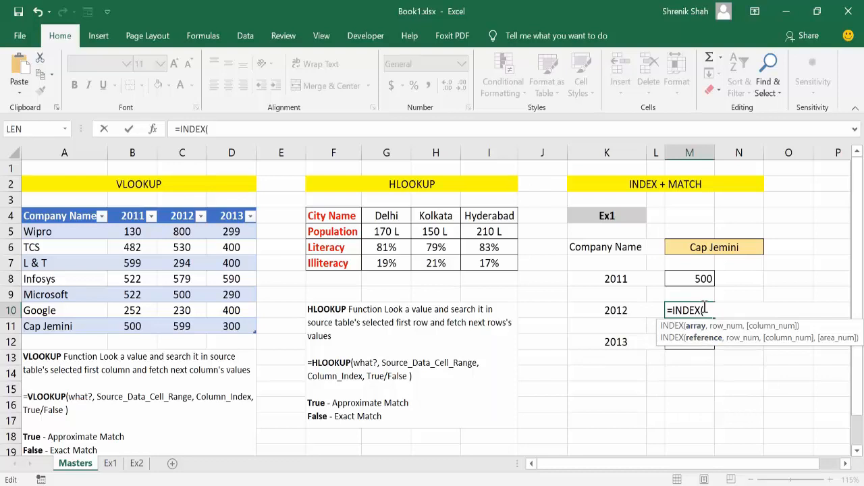
text(comp)
key(Tab)
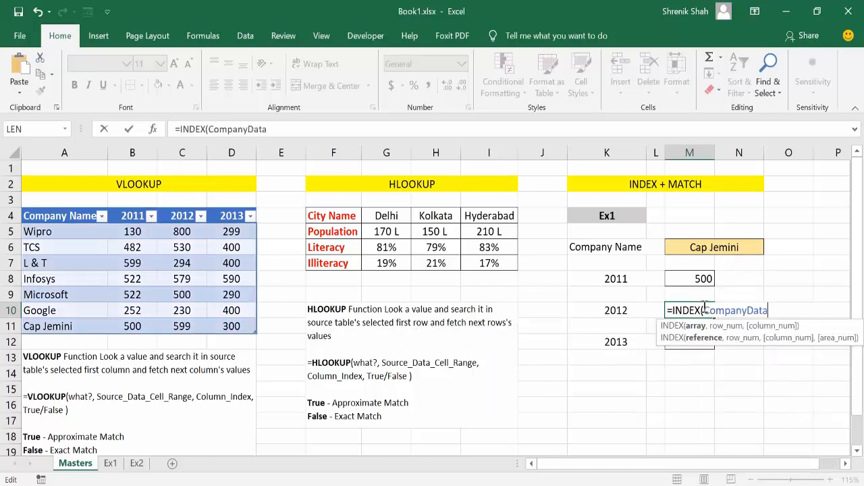
text([)
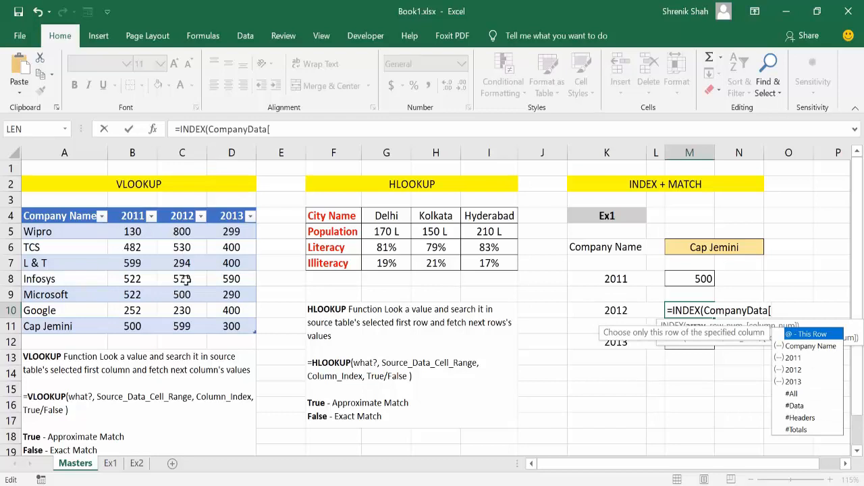
text(201)
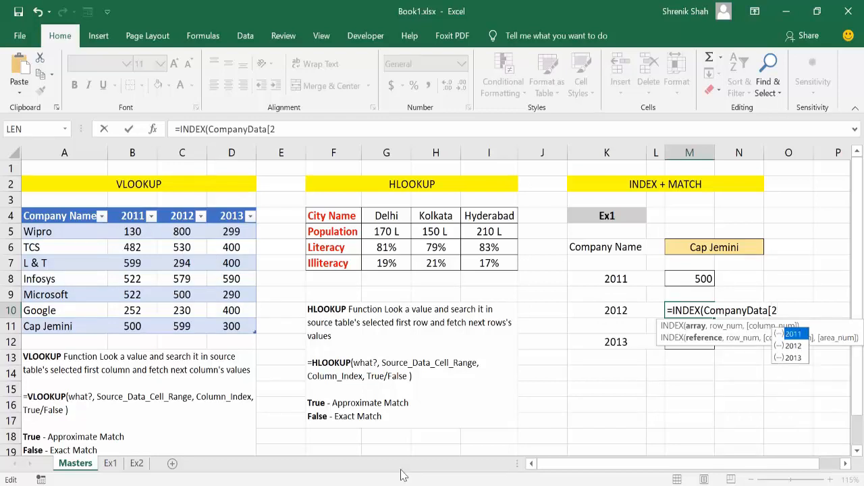
text(1)
key(BackSpace)
text(2],)
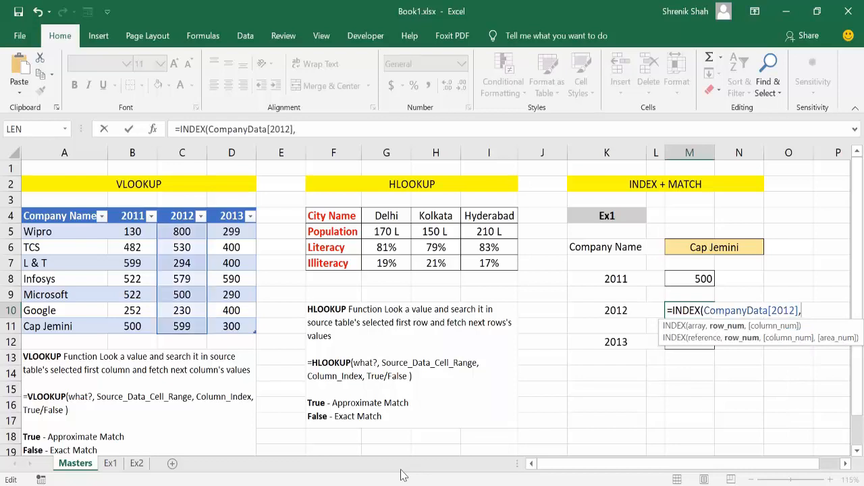
text(MATCH(M6,CompanyData[Company Name],0))
text())
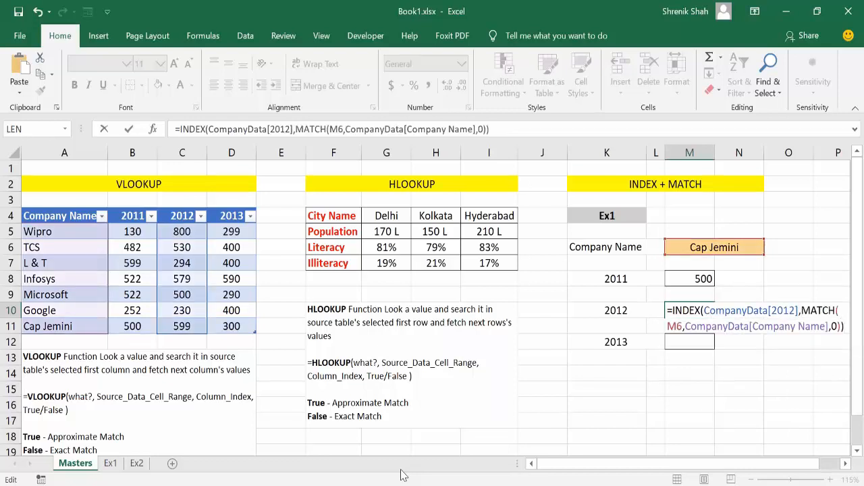
drag(804, 310, 839, 326)
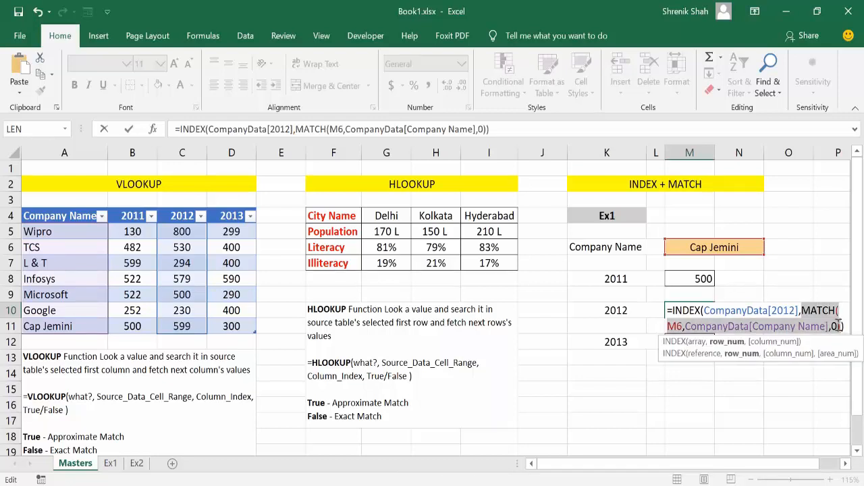
drag(708, 310, 789, 310)
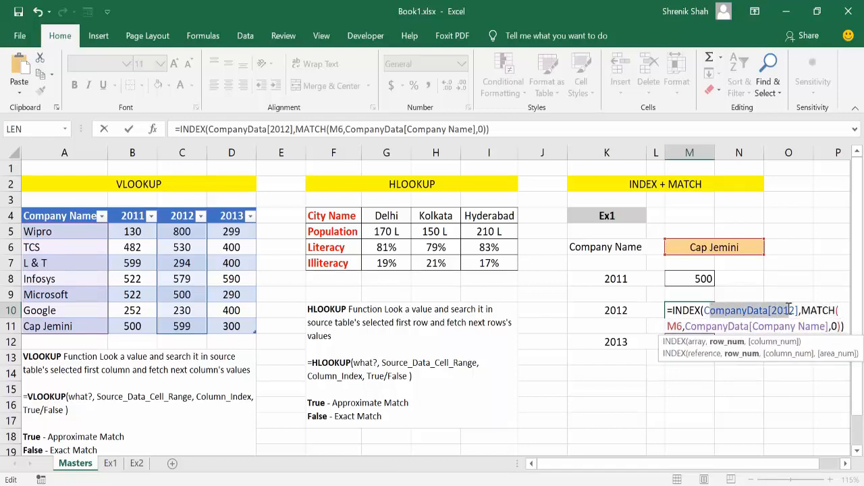
click(808, 307)
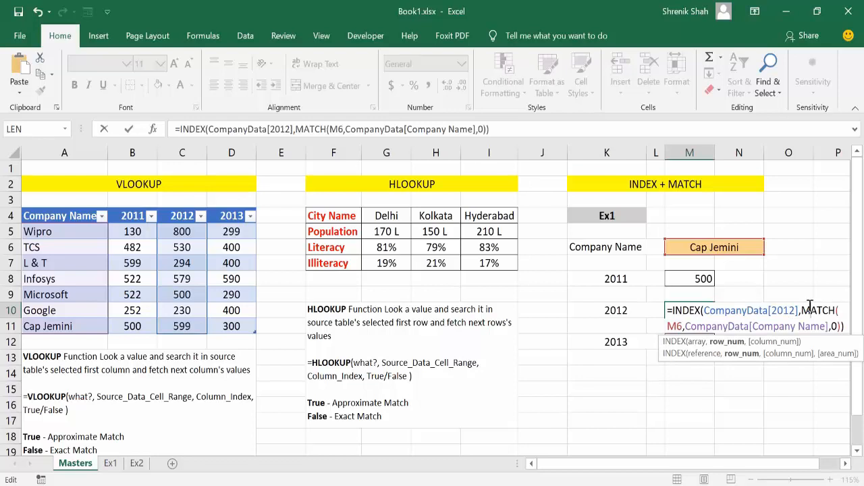
key(Return)
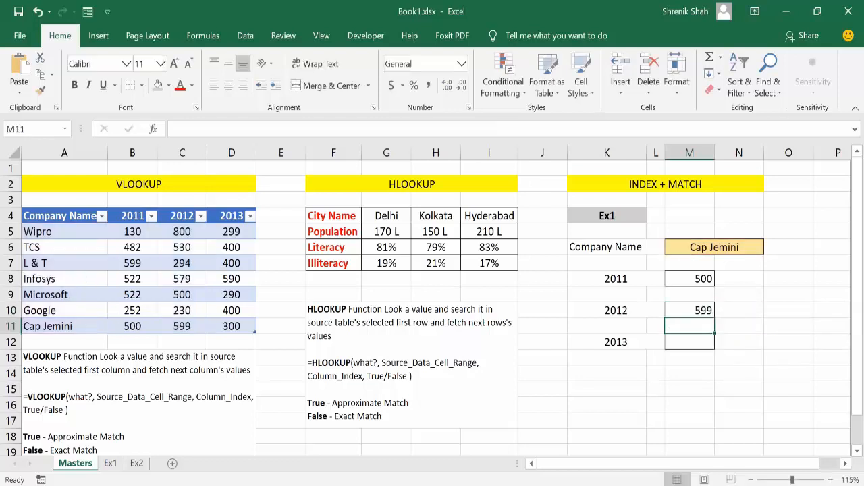
click(698, 308)
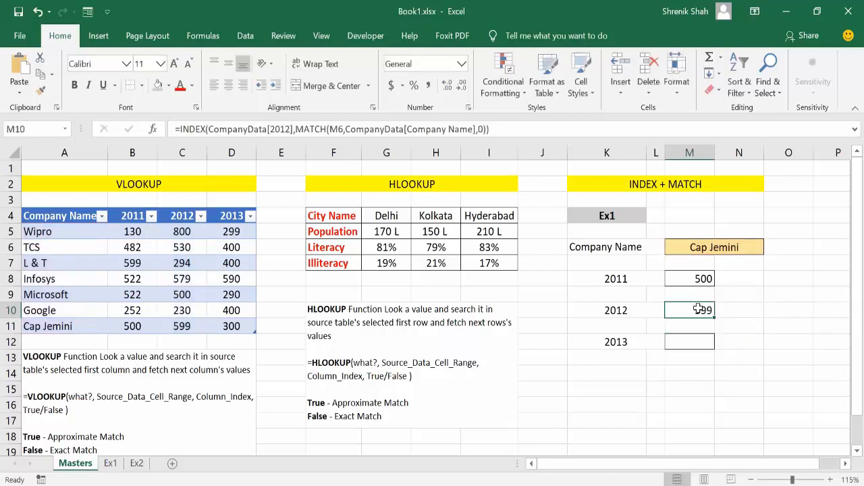
click(697, 337)
text(=)
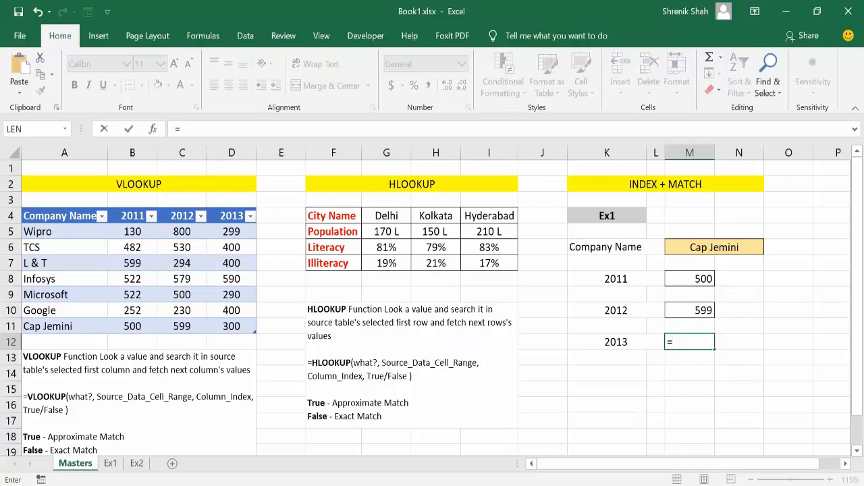
text(MATCH()
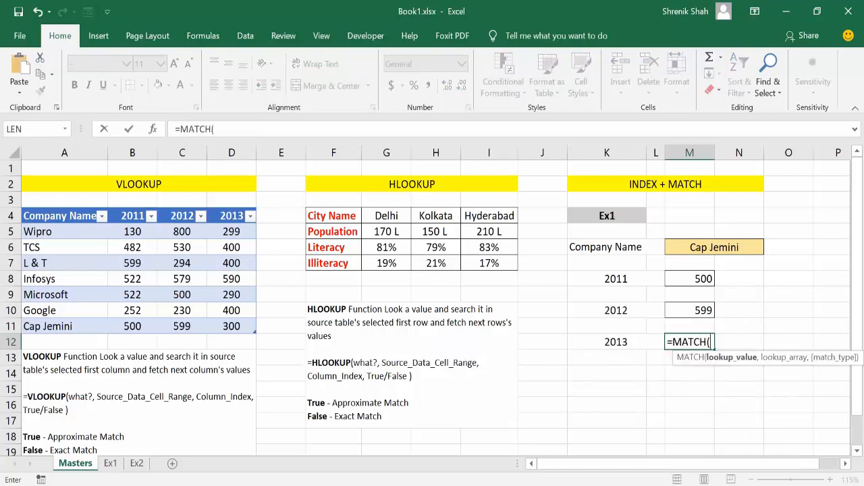
key(BackSpace)
key(BackSpace)
key(BackSpace)
key(BackSpace)
key(BackSpace)
key(BackSpace)
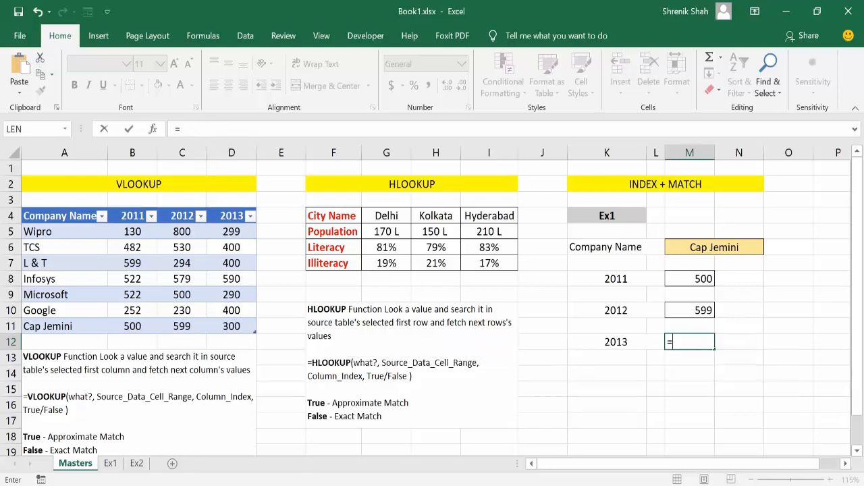
text(INDEX()
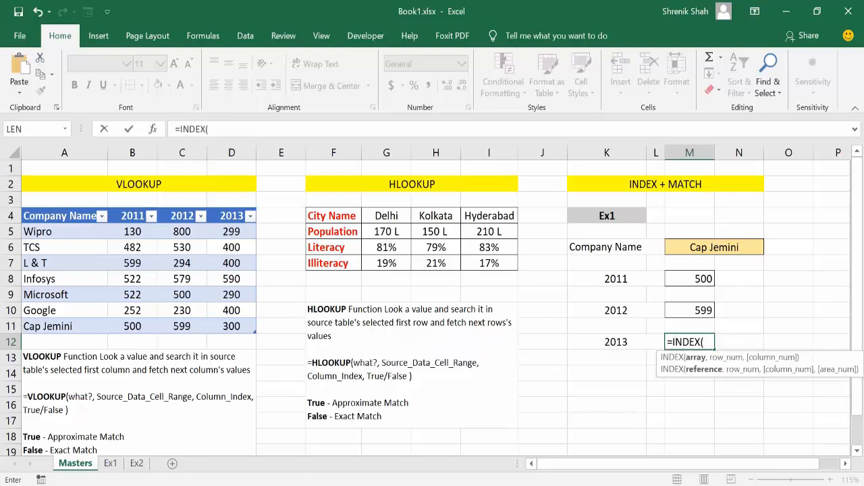
text(MA)
key(BackSpace)
key(BackSpace)
key(BackSpace)
key(BackSpace)
key(BackSpace)
key(BackSpace)
key(BackSpace)
key(BackSpace)
key(BackSpace)
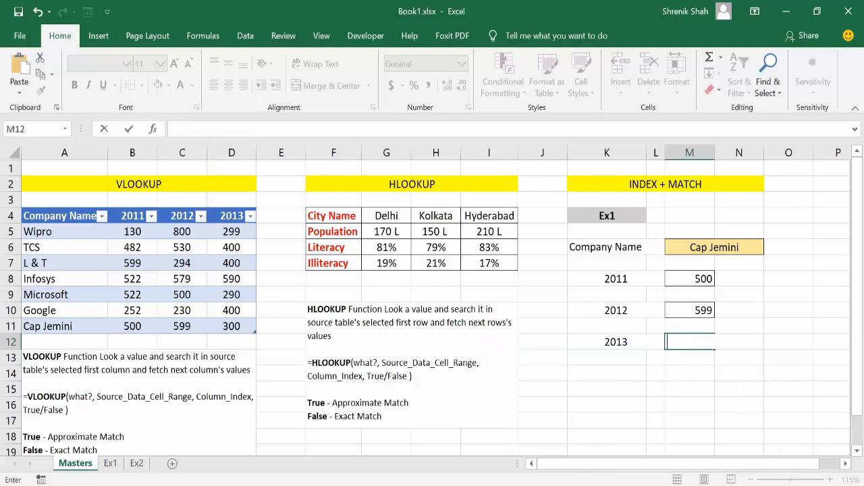
Step: Write the formula =MATCH(M6,CompanyData[Company Name],0) in M12, the 2013 result cell, keeping the cell in edit mode
text(=MATCH()
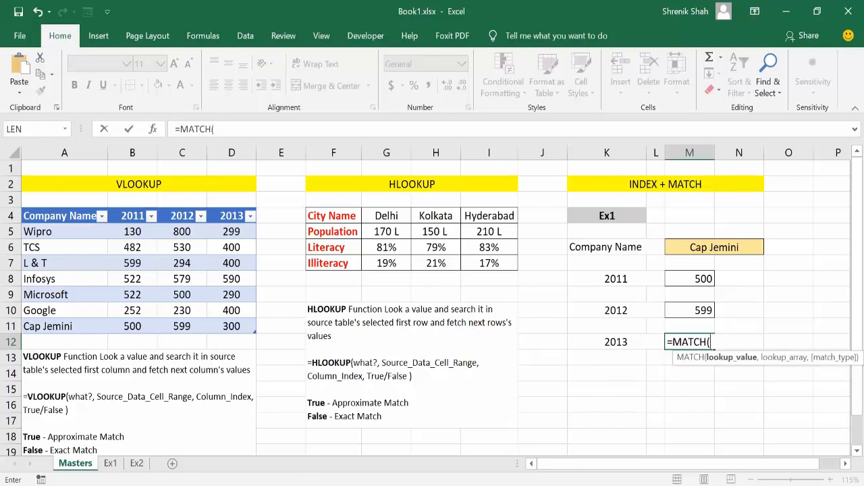
click(713, 248)
text(,Comp)
key(Tab)
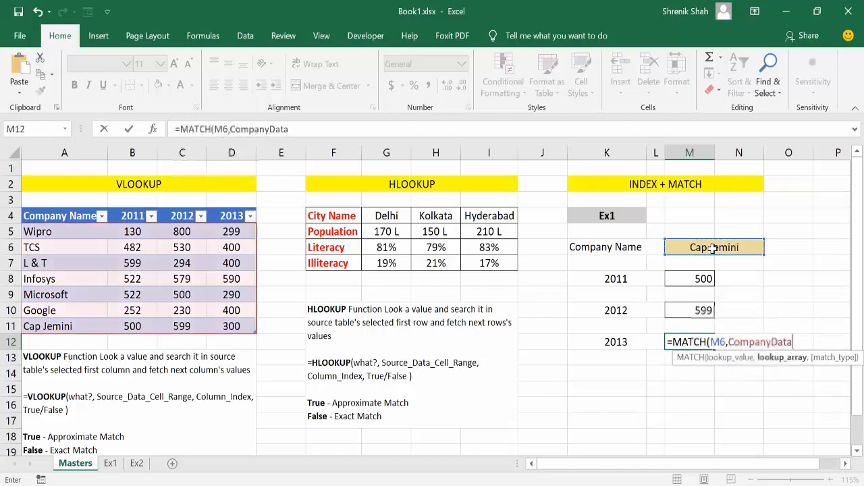
text([)
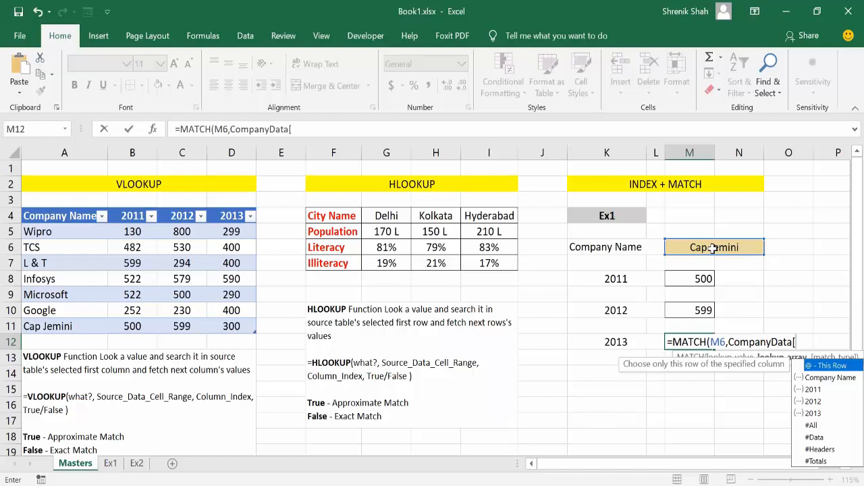
text(2013)
key(BackSpace)
key(BackSpace)
key(BackSpace)
key(BackSpace)
text(co)
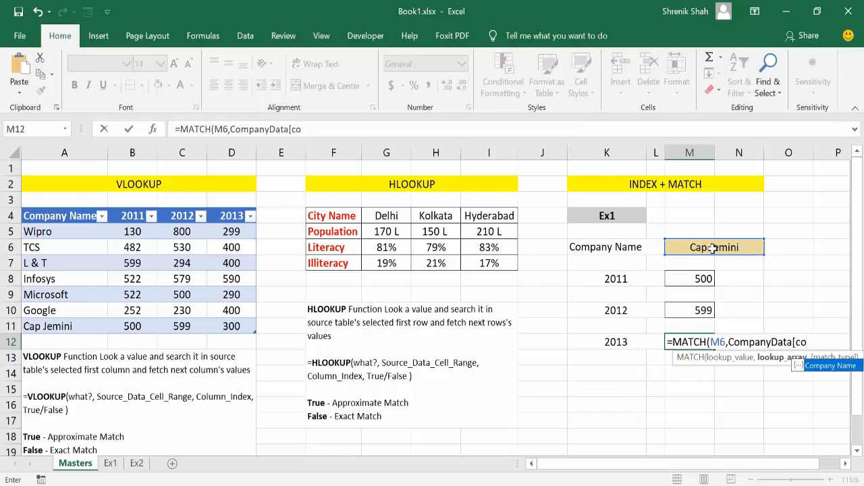
key(Tab)
text(])
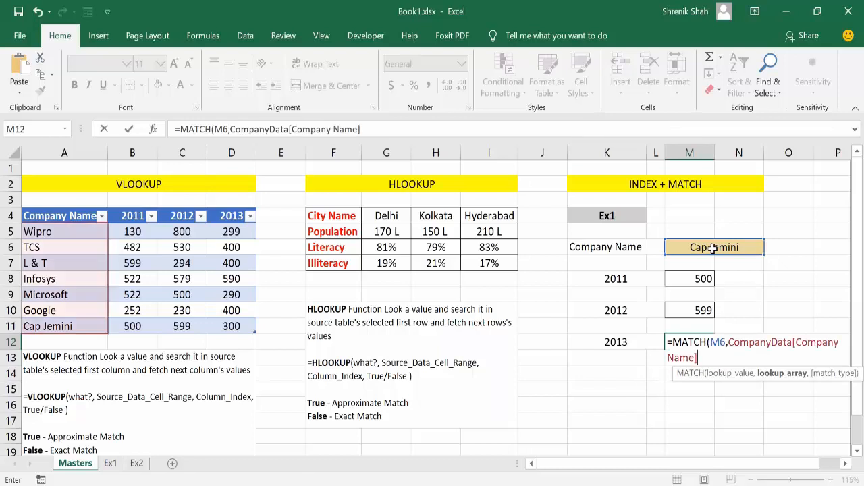
text(,0))
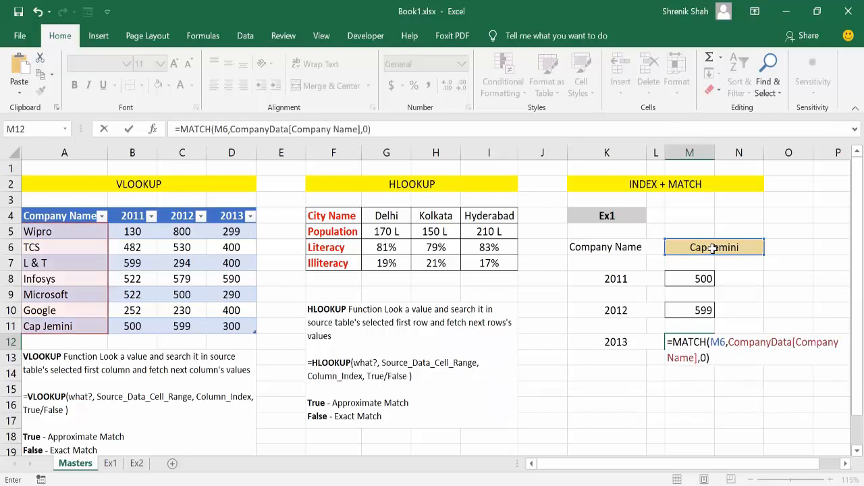
Step: Evaluate the MATCH part of the M12 formula in place to check its value, and restore the formula text
shift+click(730, 340)
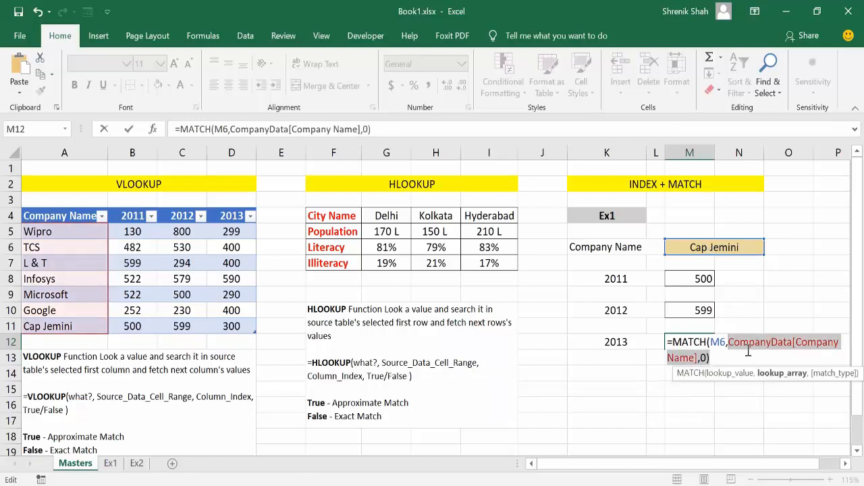
shift+click(674, 341)
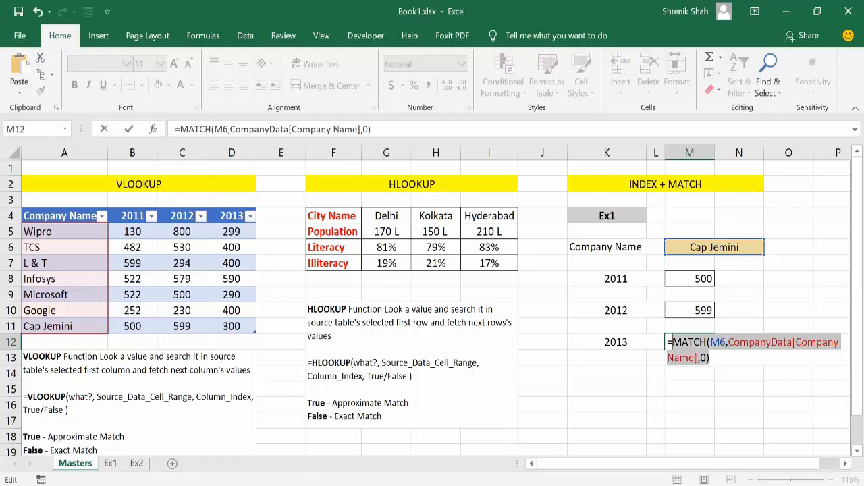
text(7)
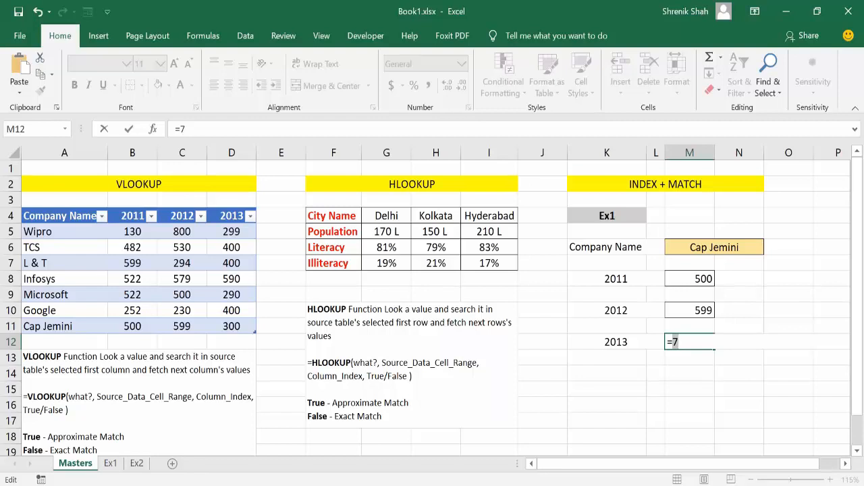
key(ctrl+z)
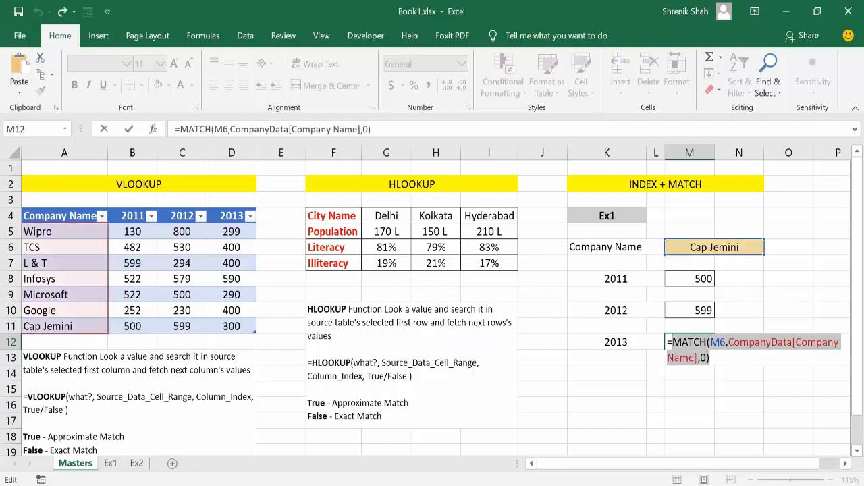
Step: Complete the 2013 lookup in M12 as =INDEX(CompanyData[2013],MATCH(M6,CompanyData[Company Name],0))
key(BackSpace)
text(INDEX()
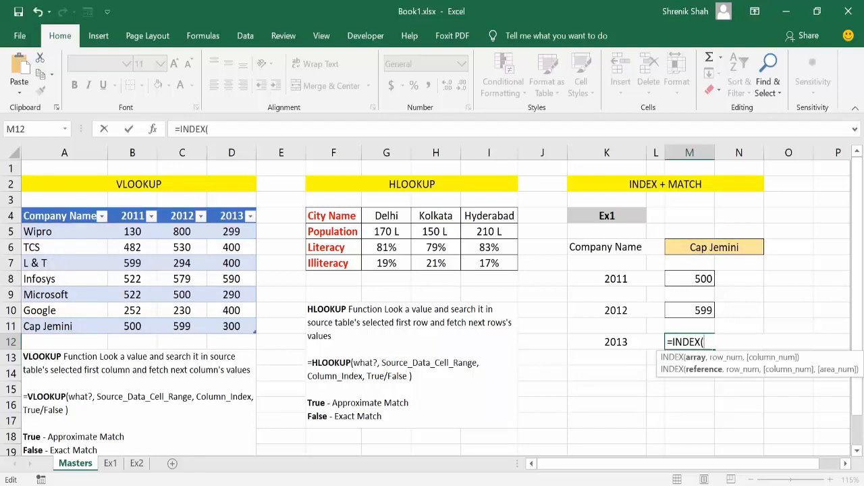
text(CompanyData[)
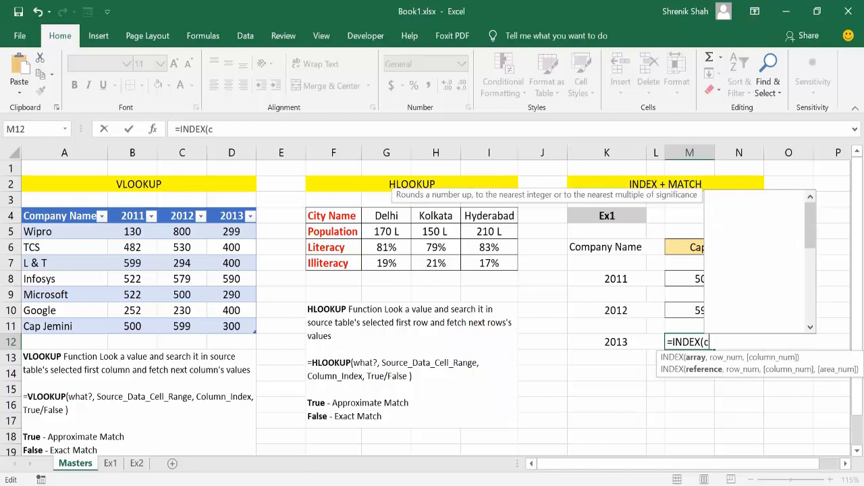
text(2013],)
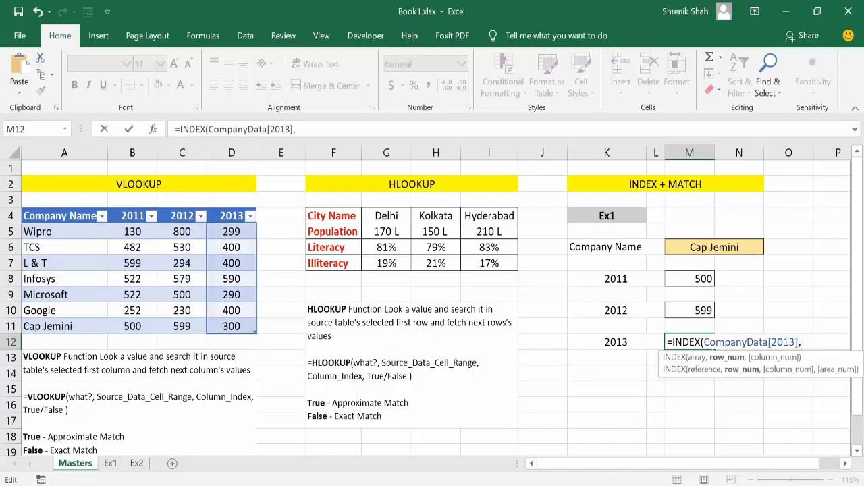
text(MATCH(M6,CompanyData[Company Name],0))
text())
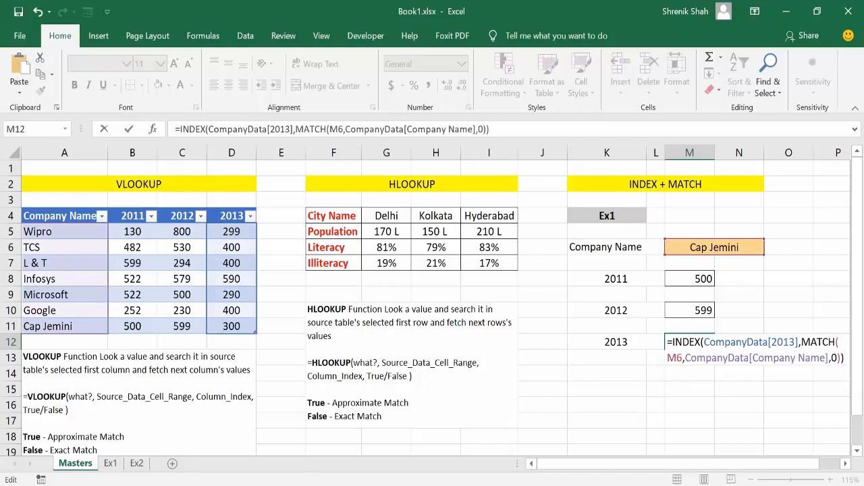
key(ctrl+Return)
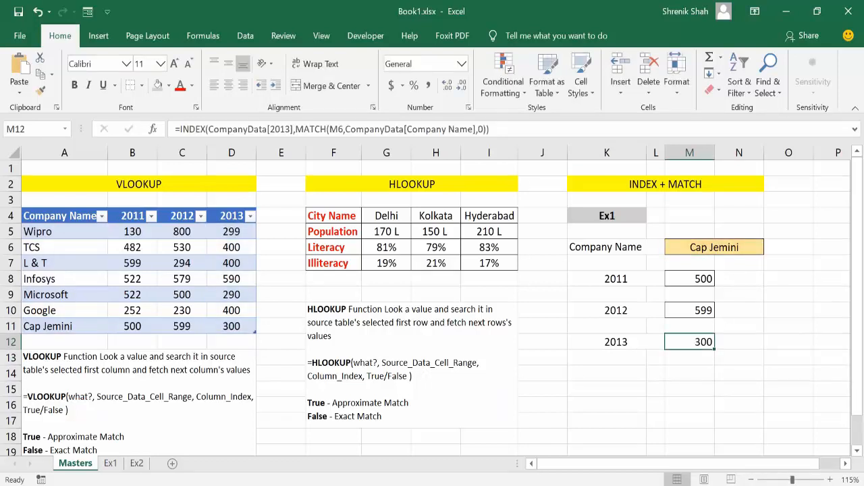
Step: Review the Ex1 company name and its year results, and compare them with the 2011 column of the company table
click(673, 243)
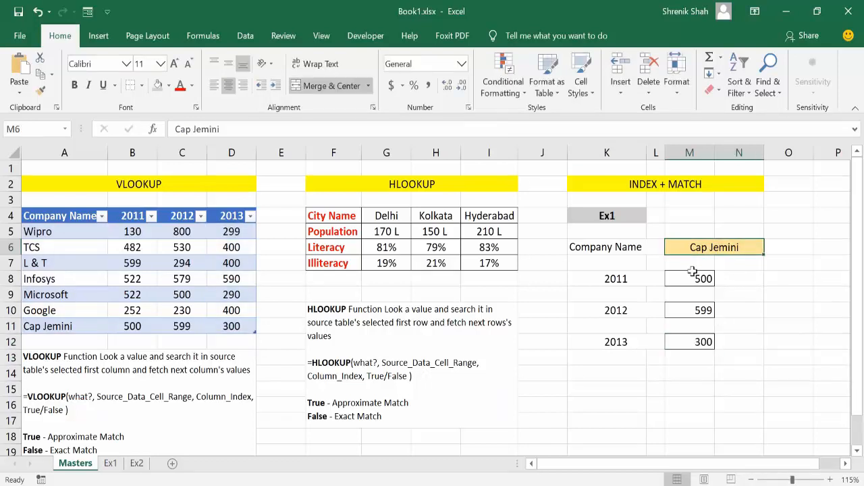
click(156, 370)
drag(646, 246, 719, 351)
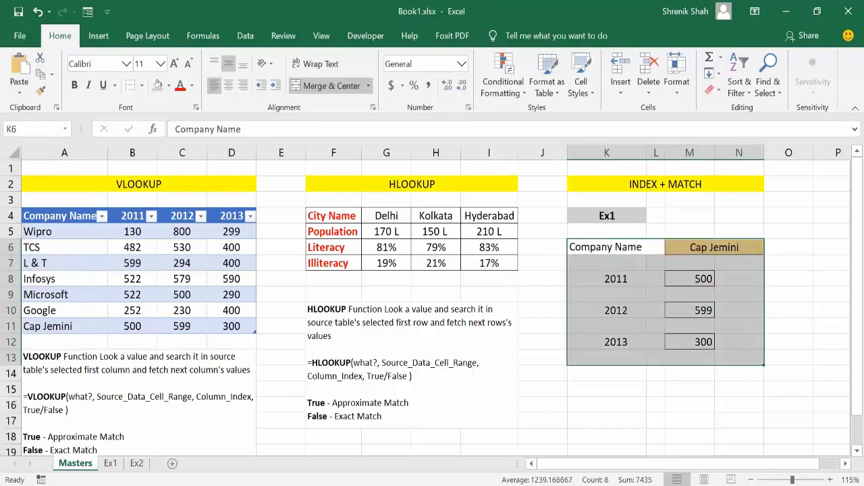
click(727, 301)
drag(627, 245, 787, 341)
click(650, 278)
drag(627, 259, 678, 342)
click(698, 294)
drag(631, 275, 710, 341)
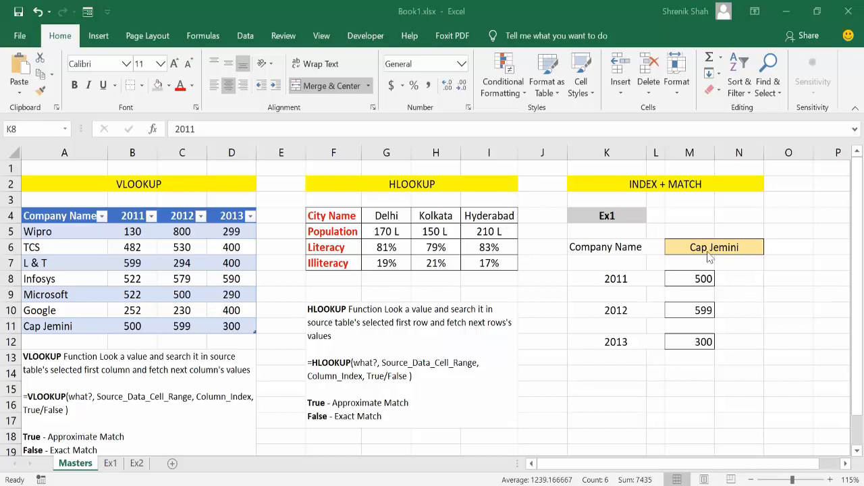
click(691, 295)
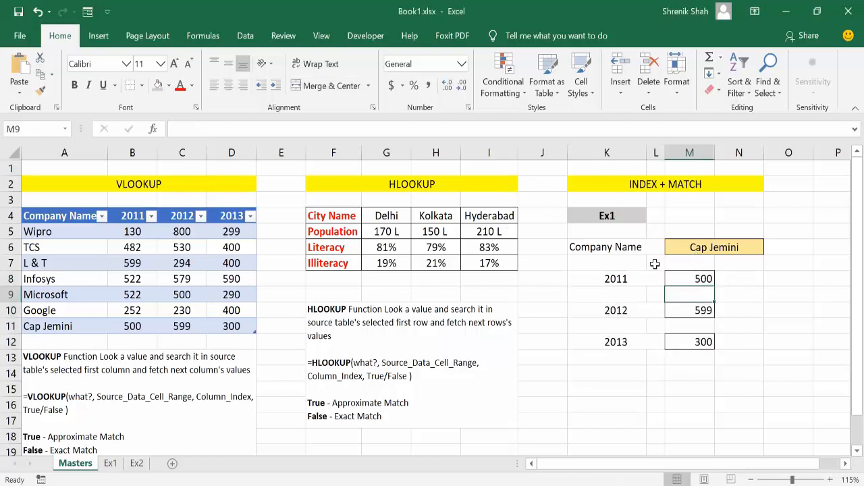
drag(638, 187, 682, 357)
click(111, 218)
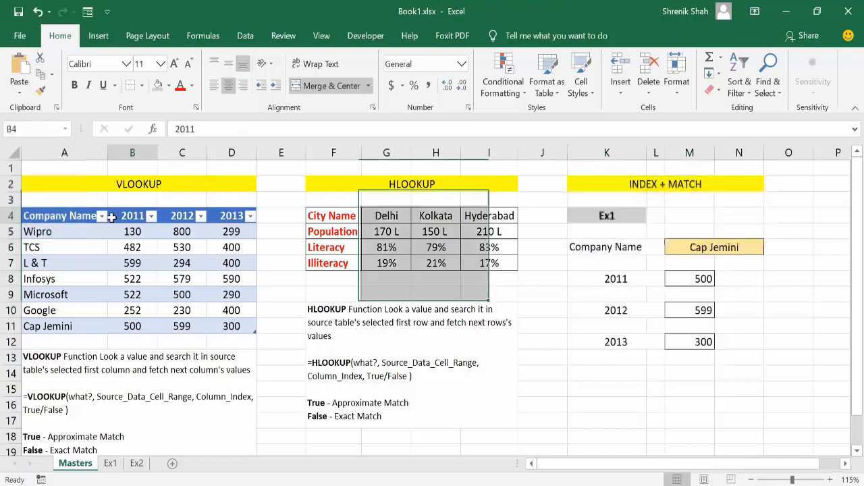
drag(111, 217, 132, 327)
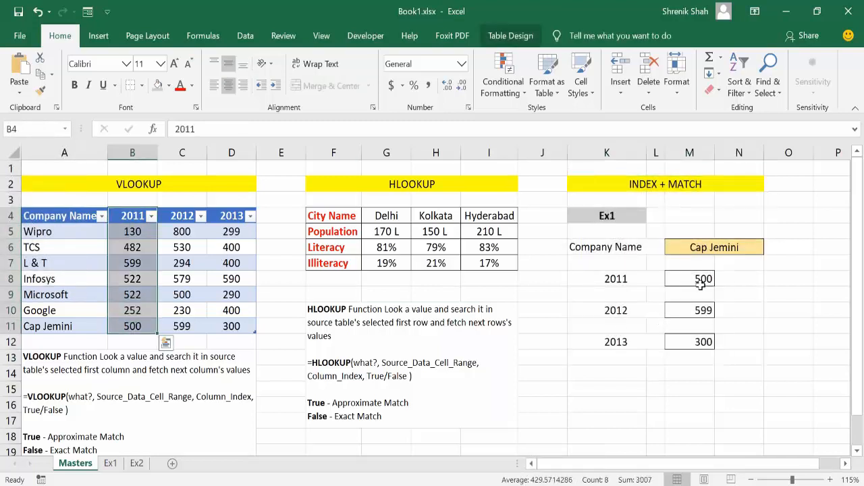
Step: Set the Ex1 company name in M6 to Wipro
click(696, 248)
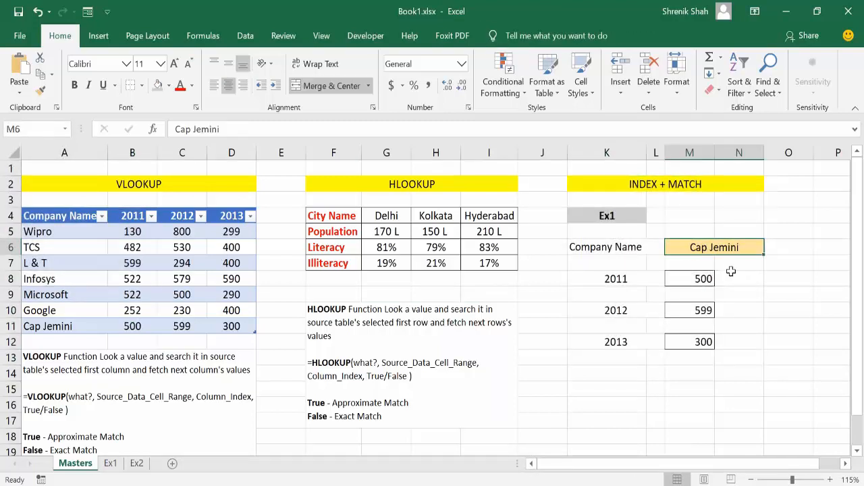
text(Wipro)
key(Return)
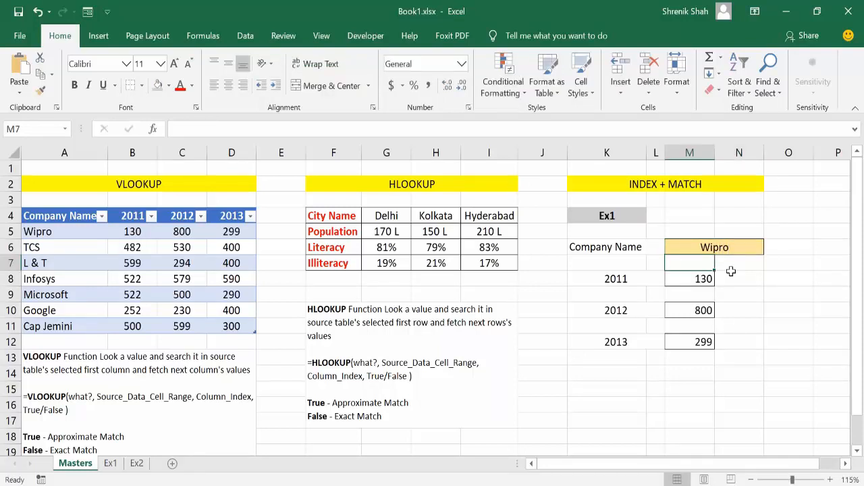
Step: Copy the whole Ex1 block K4:N12 and paste the copy starting at K14
click(641, 373)
click(617, 231)
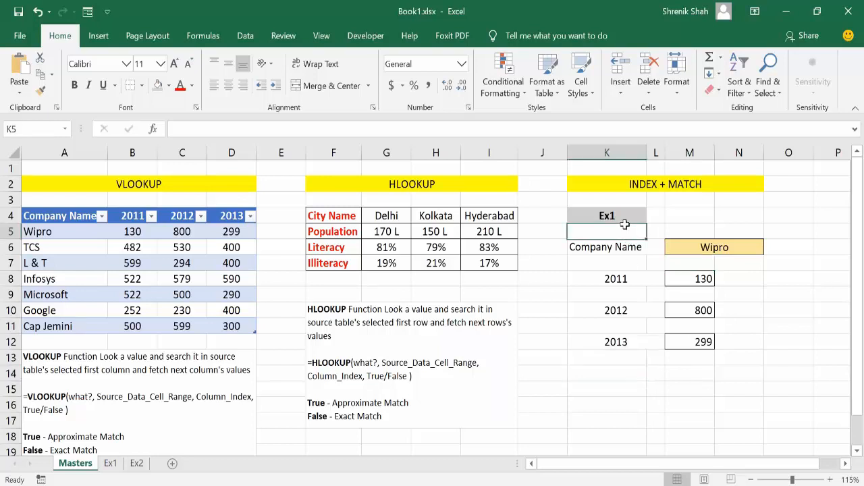
drag(618, 216, 723, 336)
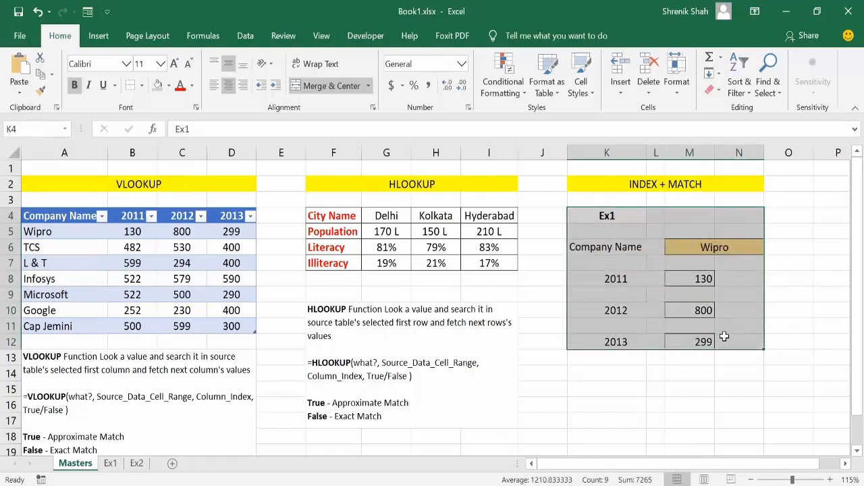
key(ctrl+c)
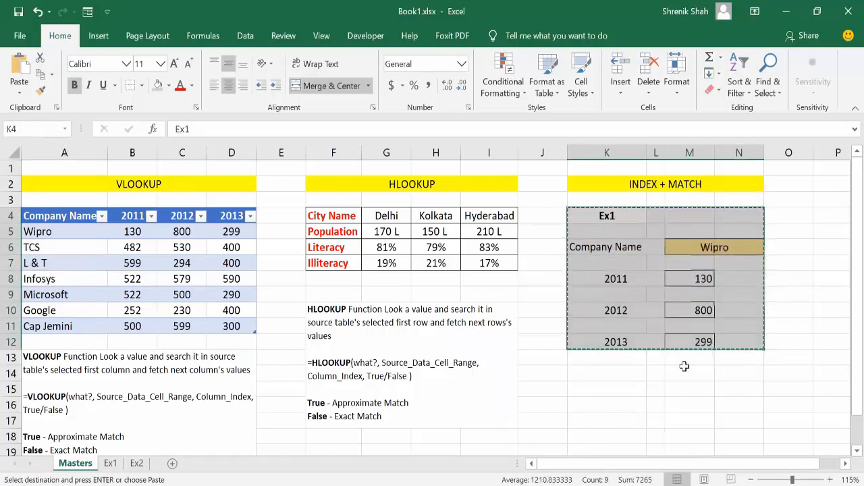
click(617, 373)
key(ctrl+v)
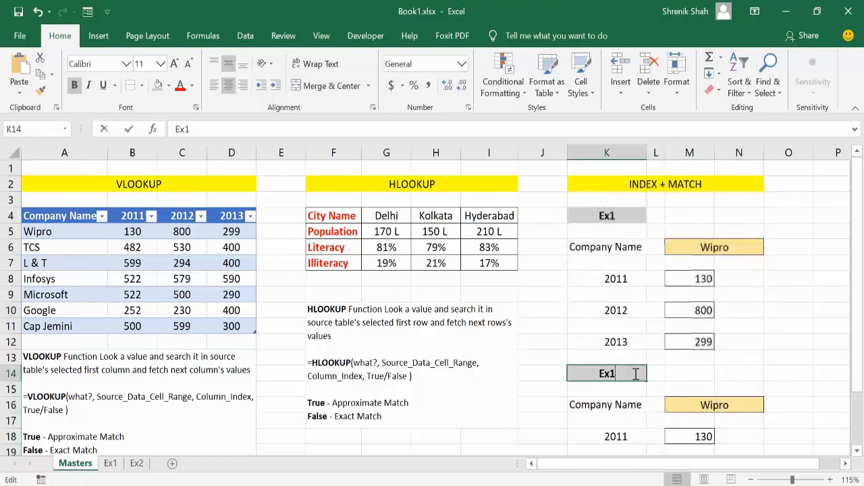
Step: Change the heading of the copied block in K14 to Ex2
double_click(611, 375)
double_click(611, 375)
text(Ex2)
click(675, 408)
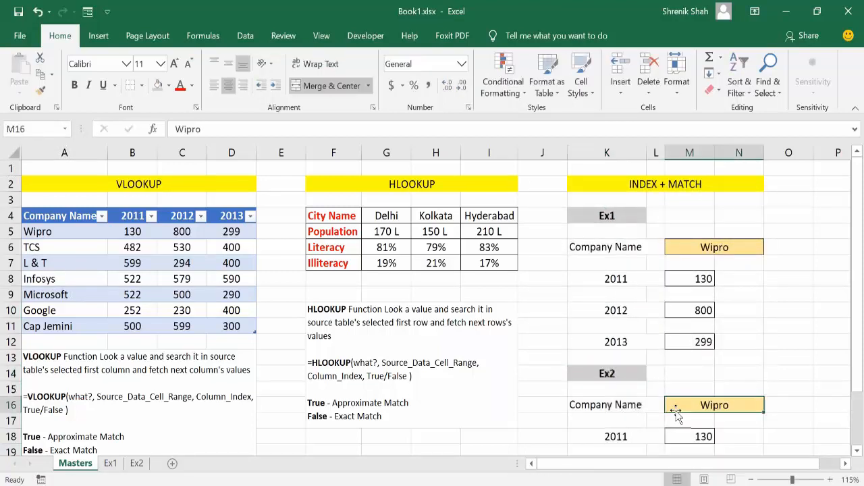
Step: Clear the contents and formatting of the Ex2 Company Name row, K16:N16
scroll(675, 412, down, 1)
drag(631, 357, 690, 358)
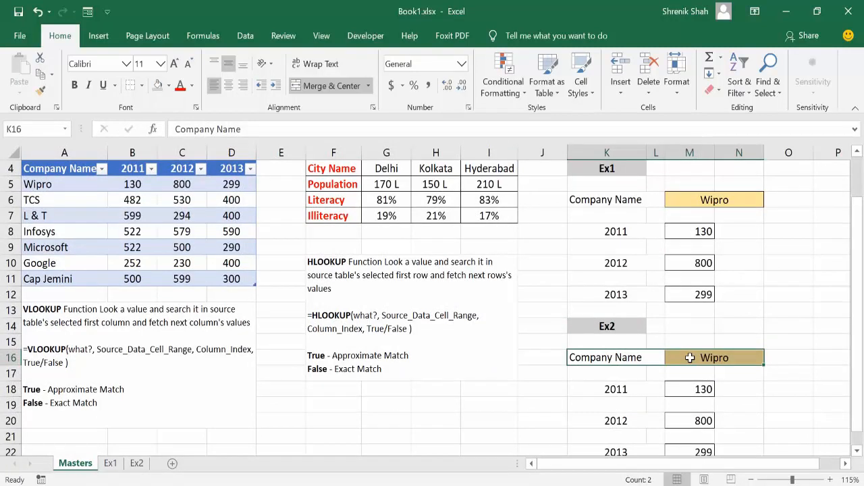
key(ctrl+c)
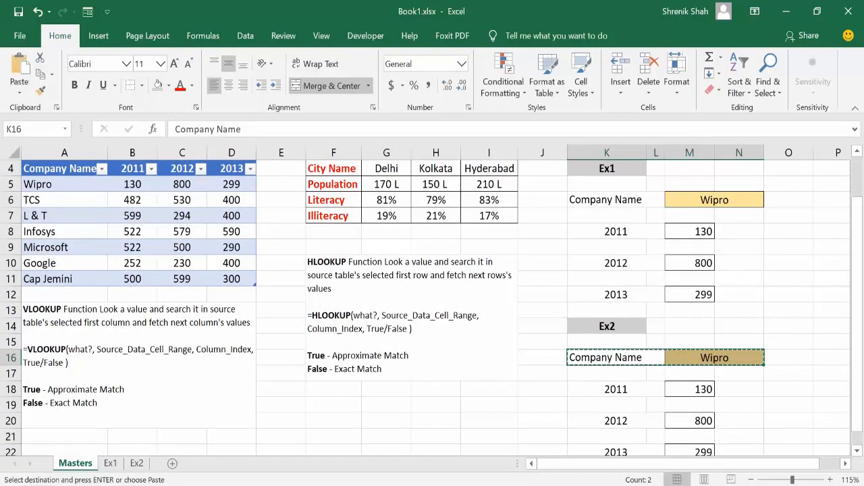
key(Delete)
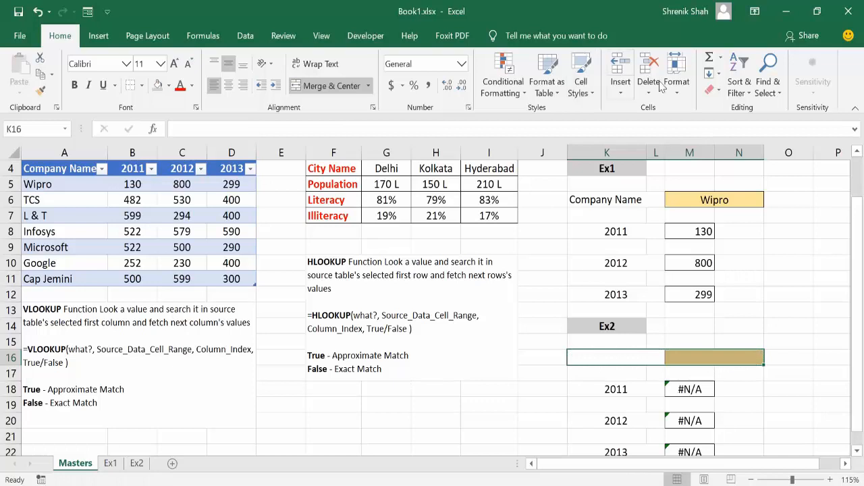
click(713, 91)
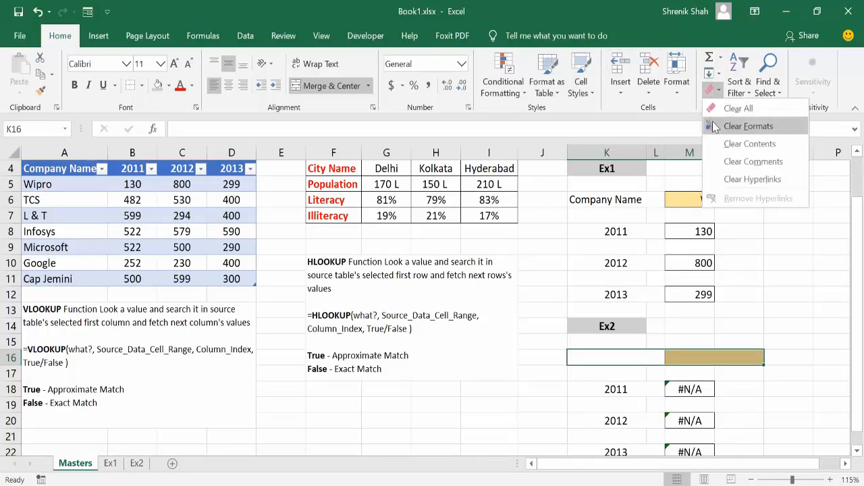
click(748, 126)
Step: Move the Ex2 year labels and result cells up two rows so that 2011 sits in row 16
scroll(706, 378, down, 1)
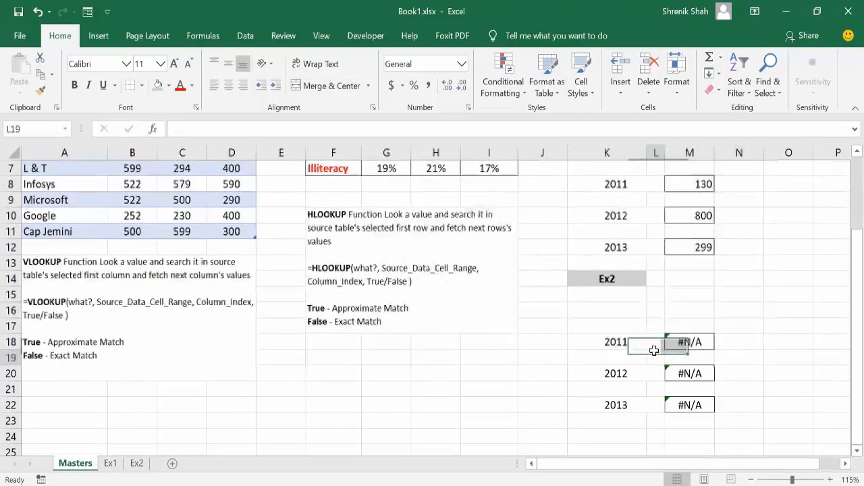
click(616, 342)
drag(616, 342, 668, 405)
drag(632, 334, 631, 314)
click(405, 292)
click(702, 322)
click(700, 313)
drag(699, 325, 698, 315)
click(697, 354)
Step: Delete the formulas in the Ex2 cells M16, M18 and M20
click(689, 314)
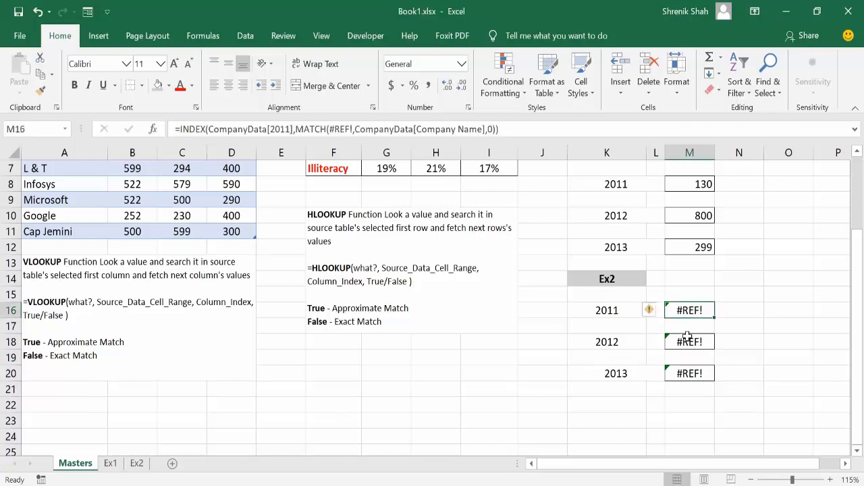
ctrl+click(687, 339)
ctrl+click(691, 377)
key(Delete)
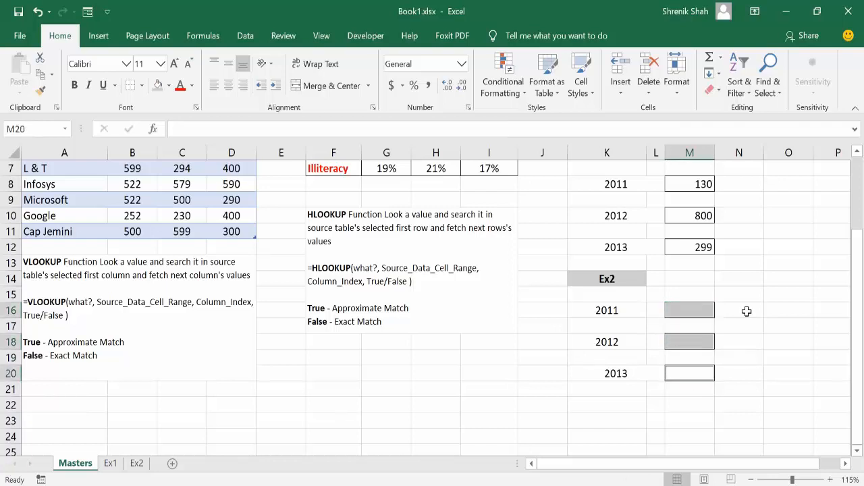
Step: Copy the formatting of the Ex1 company name cell M6 onto the Ex2 cells M16, M18 and M20
click(169, 85)
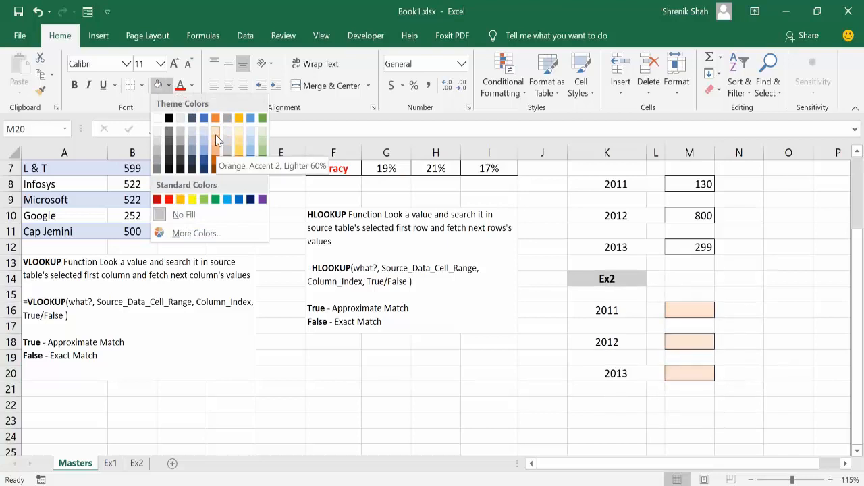
scroll(216, 143, up, 1)
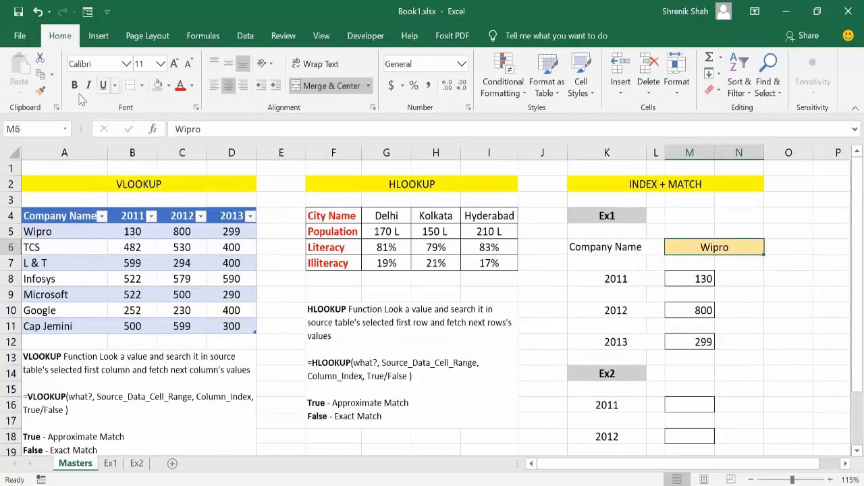
click(40, 89)
scroll(607, 304, down, 1)
click(688, 357)
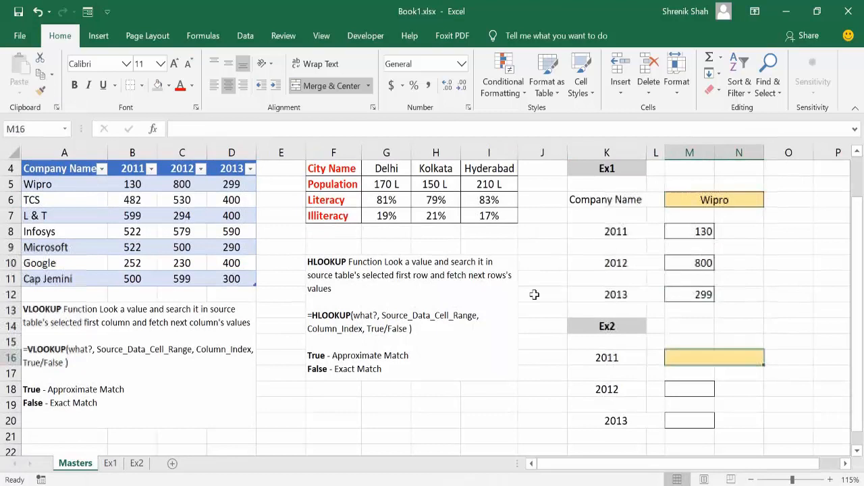
double_click(42, 93)
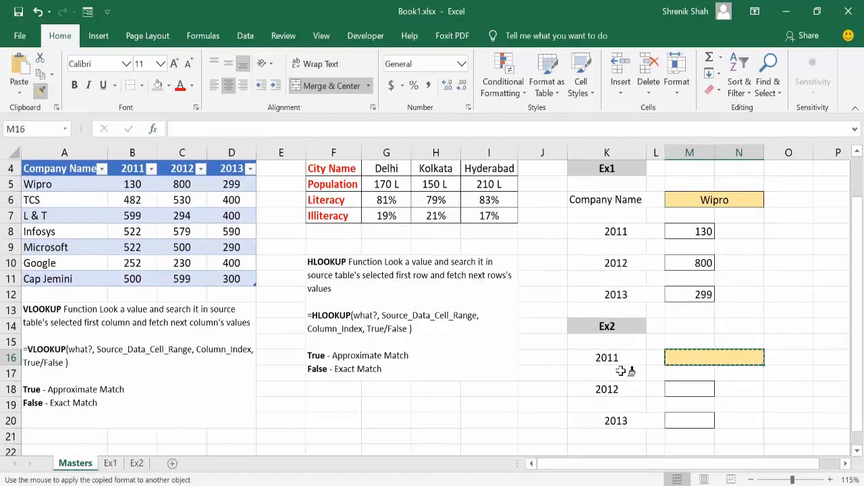
click(701, 389)
click(689, 420)
key(Escape)
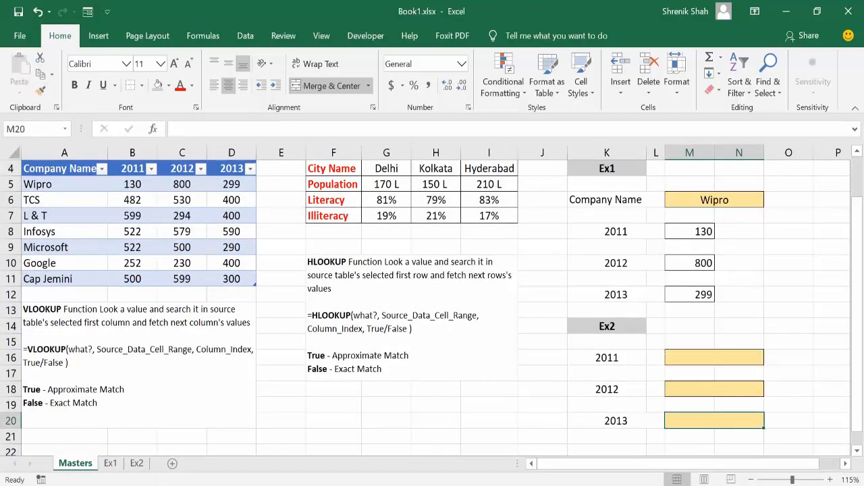
Step: Unmerge the Ex2 2013 label in K20 and the merged yellow cells in rows 16, 18 and 20
click(728, 355)
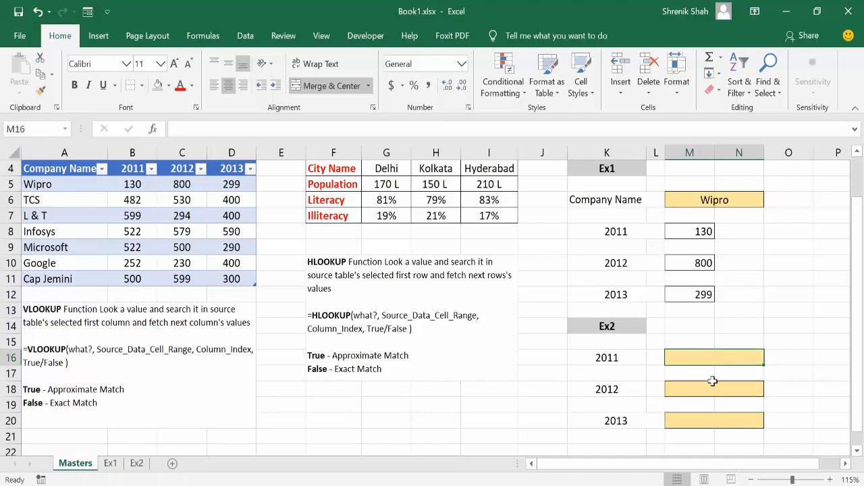
click(636, 422)
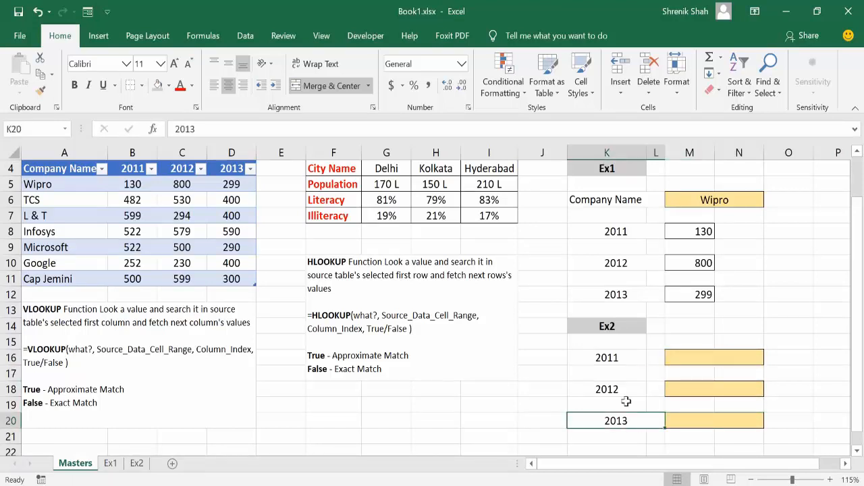
click(332, 86)
drag(679, 425, 725, 424)
click(324, 87)
Step: Clear everything from N16:N20, including the leftover yellow fill and borders
click(710, 368)
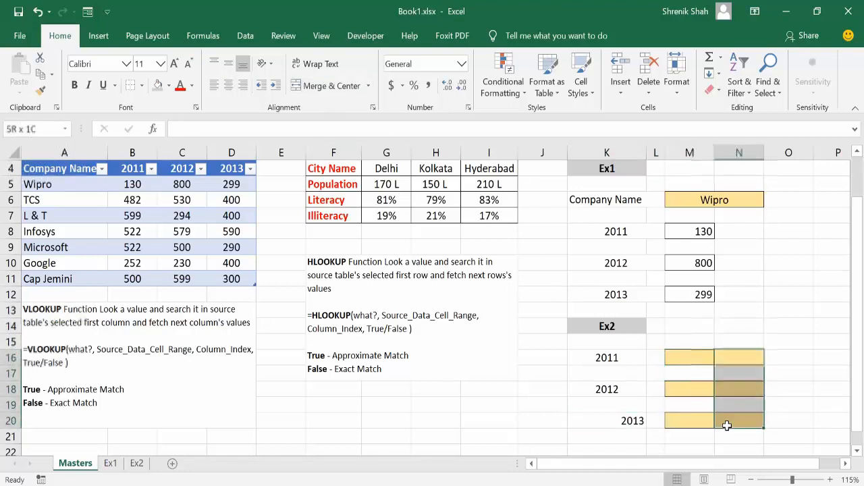
click(713, 90)
click(717, 108)
click(719, 332)
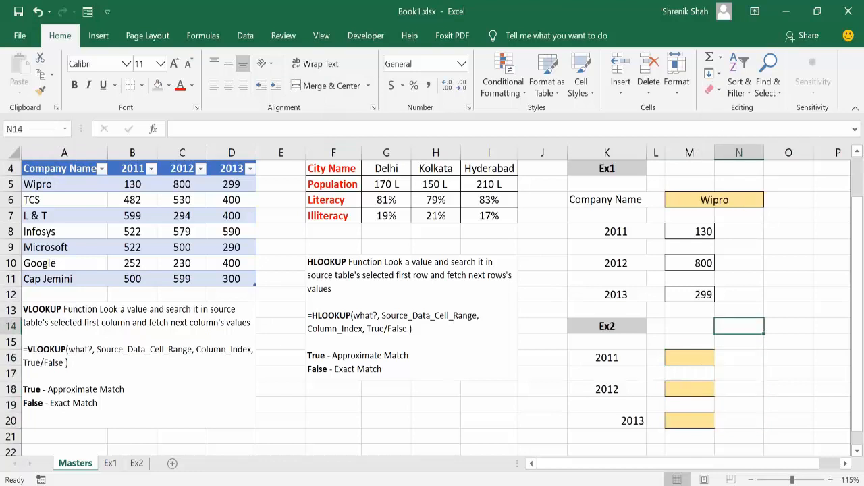
Step: Add borders around the Ex2 value cells M16, M18 and M20, and centre the 2013 label in K20
click(690, 363)
ctrl+click(694, 390)
ctrl+click(689, 420)
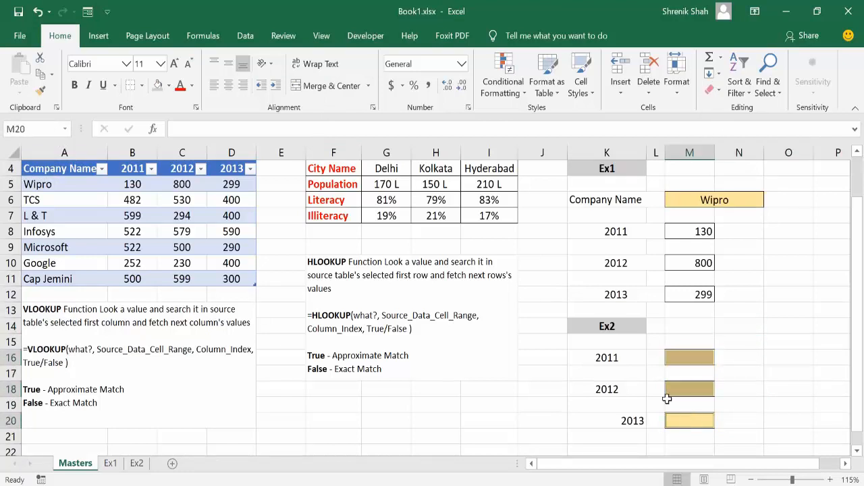
click(140, 85)
click(167, 233)
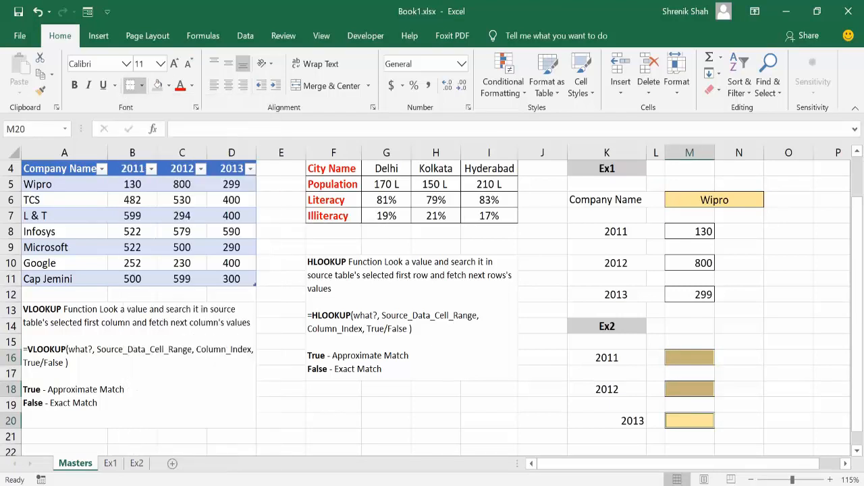
click(599, 377)
click(671, 357)
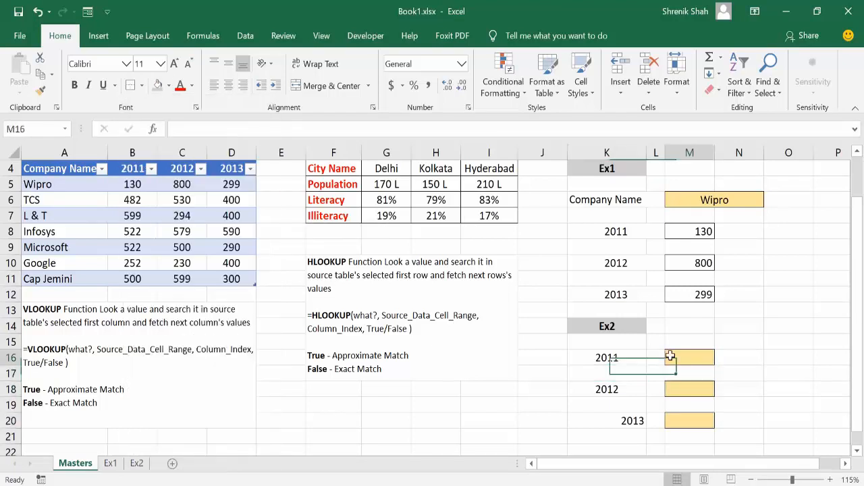
click(607, 420)
click(231, 87)
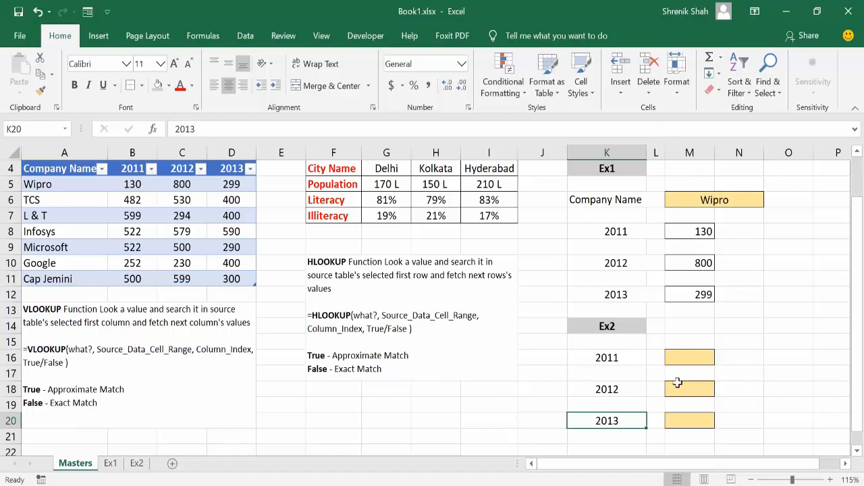
Step: Copy the Ex1 Company Name label and its company cell from row 6 into row 22, starting at K22
scroll(679, 383, down, 1)
click(619, 403)
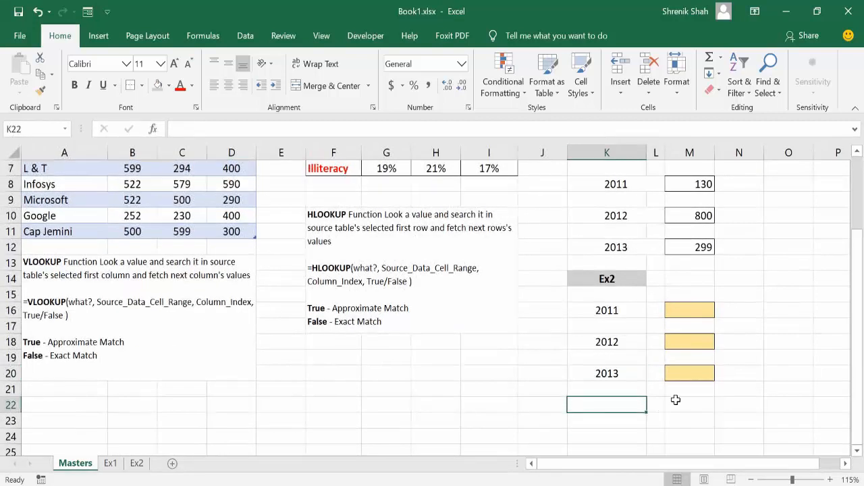
text(E)
key(BackSpace)
key(Escape)
scroll(675, 304, up, 2)
drag(609, 246, 684, 246)
key(ctrl+c)
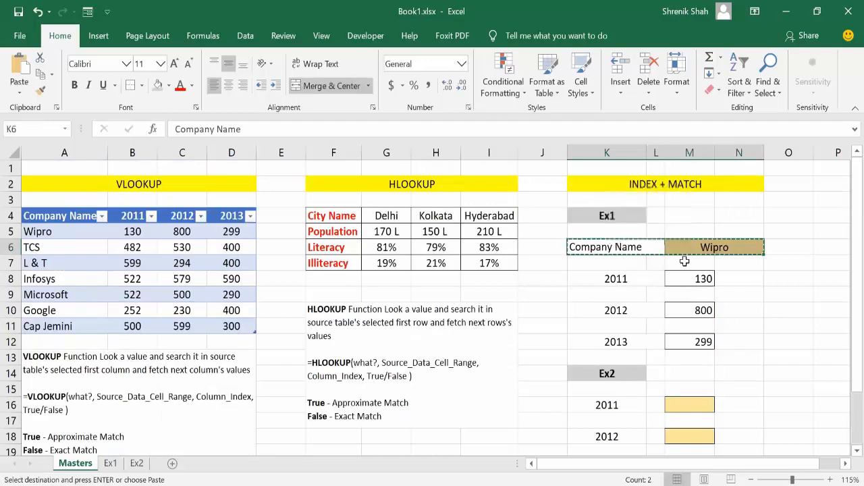
scroll(664, 349, down, 2)
click(619, 406)
key(Return)
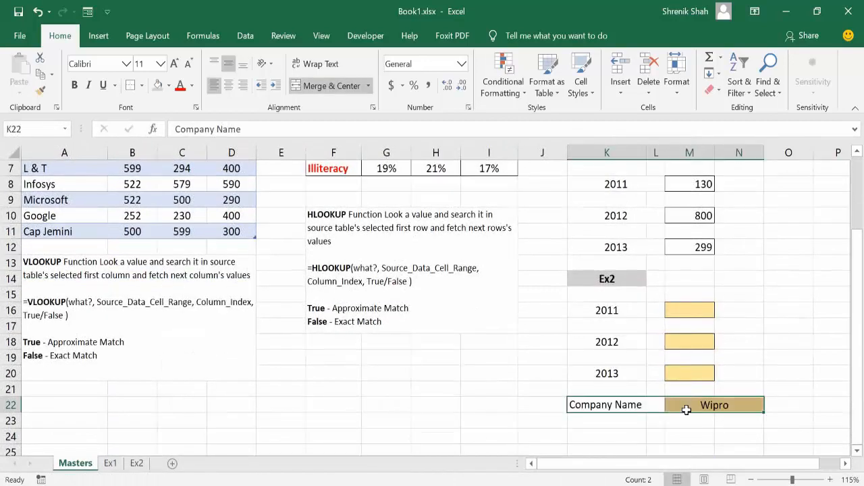
Step: Remove the yellow fill from the copied company cell M22
click(684, 407)
click(607, 405)
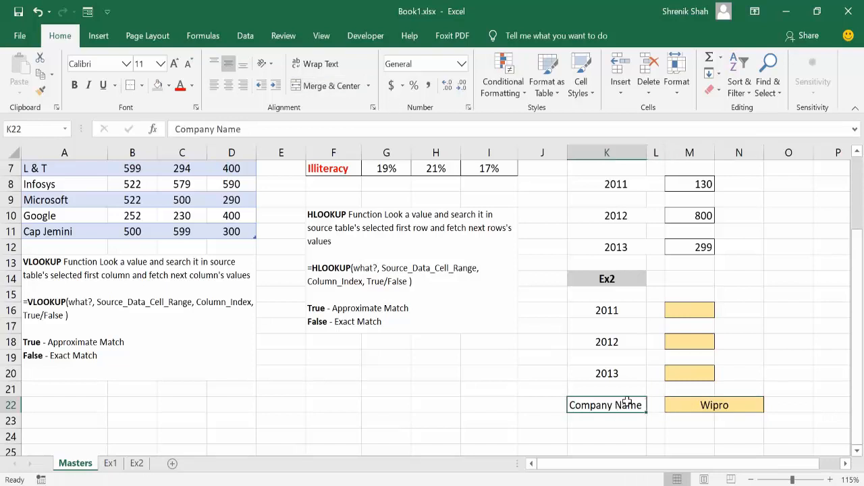
click(696, 406)
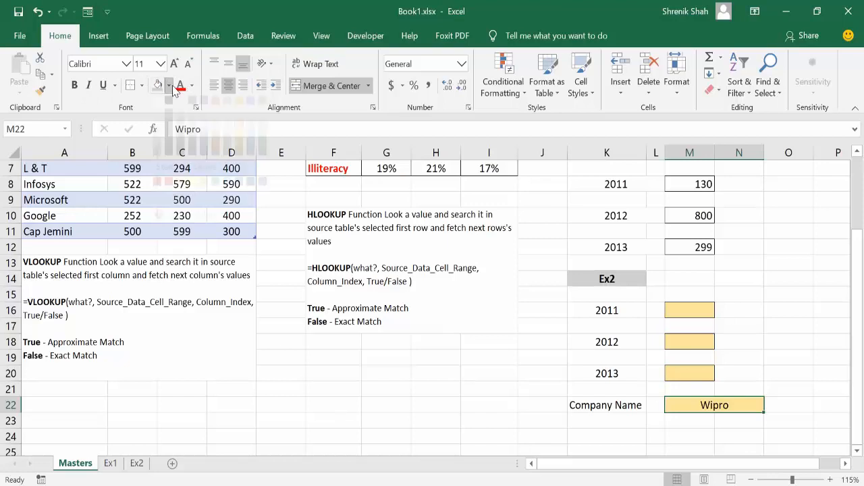
click(168, 86)
click(183, 215)
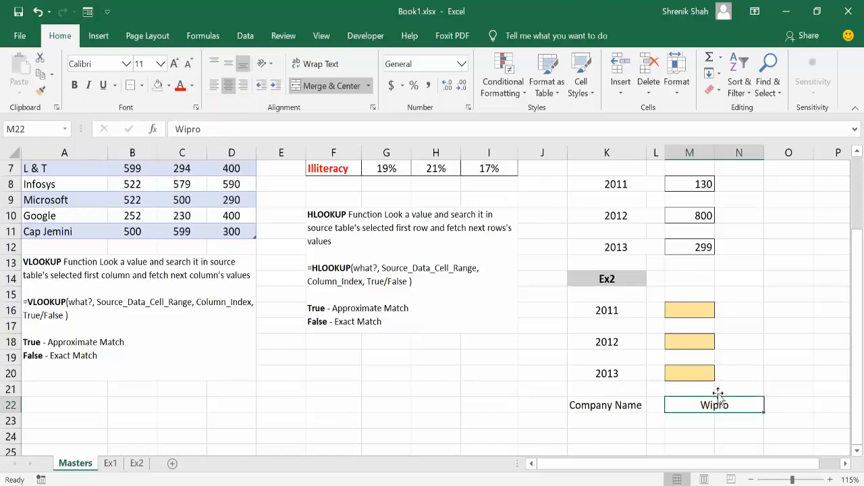
Step: Enter the Ex2 year values: 522 in M16, 500 in M18 and 290 in M20
click(702, 311)
scroll(701, 314, up, 1)
scroll(700, 313, up, 1)
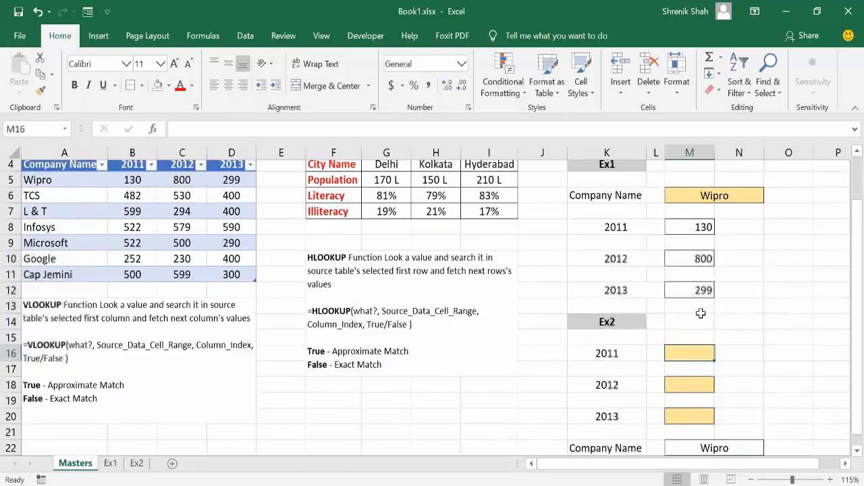
text(522)
key(Return)
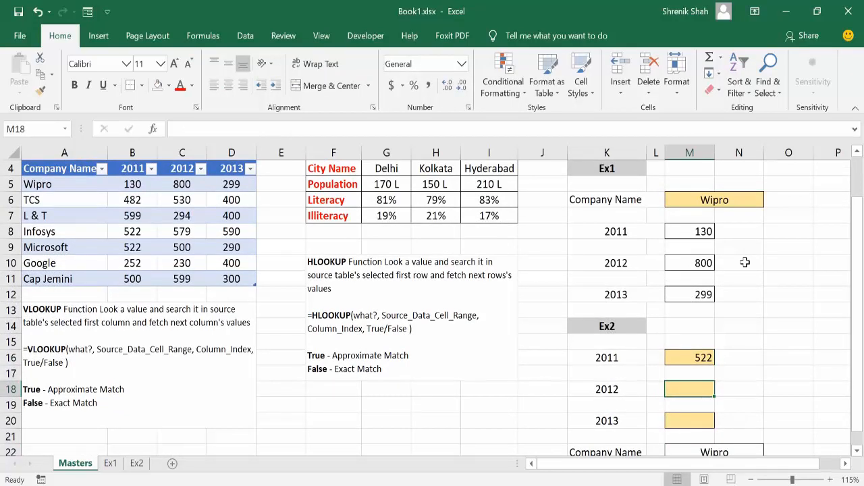
text(500)
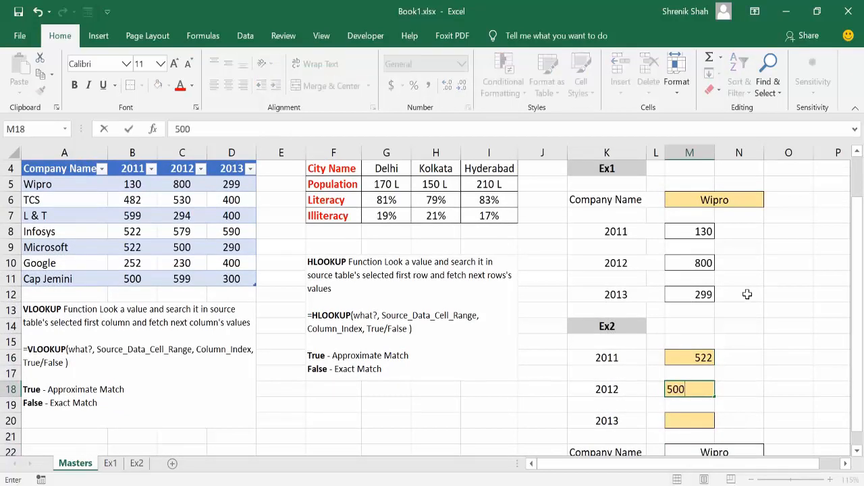
key(Return)
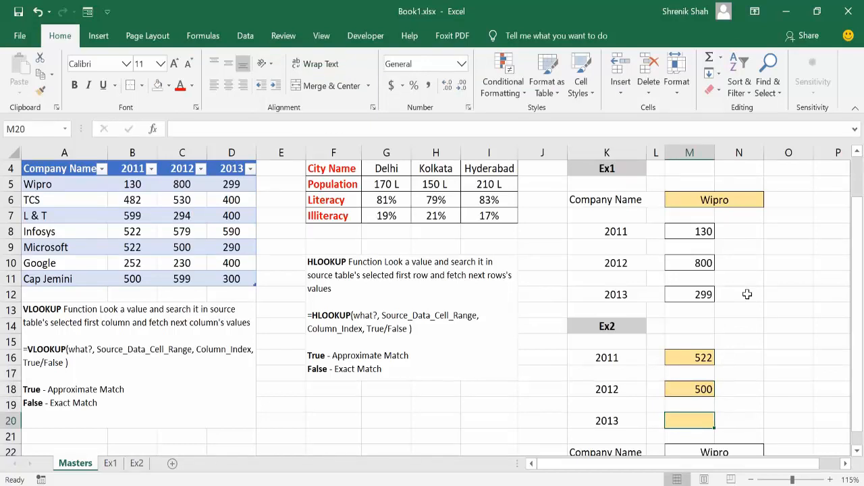
text(290)
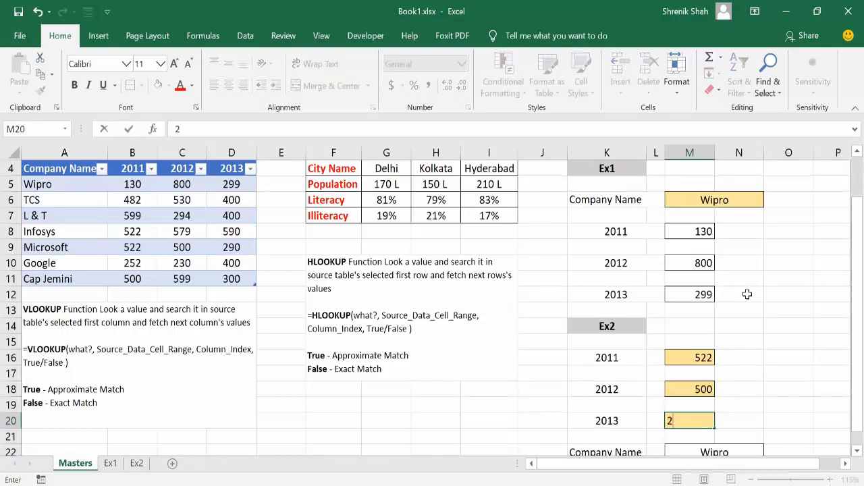
key(Return)
Step: Clear the company name from the Ex2 result cell M22
scroll(750, 298, down, 1)
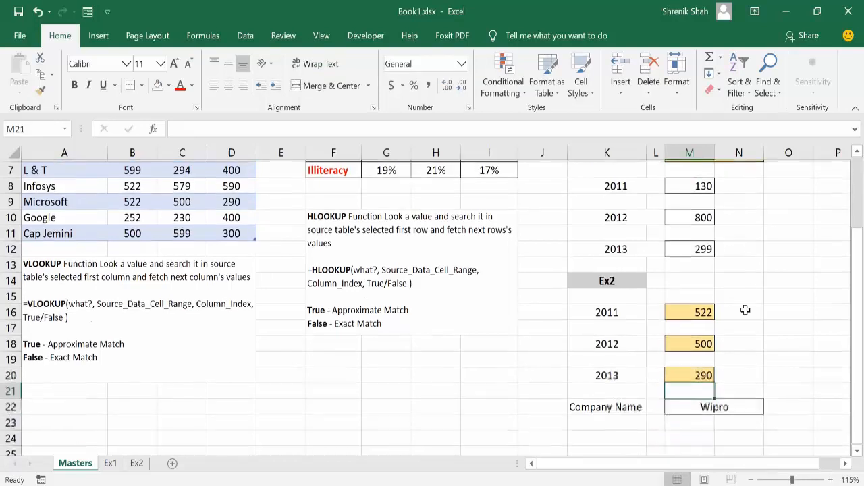
click(713, 405)
key(Delete)
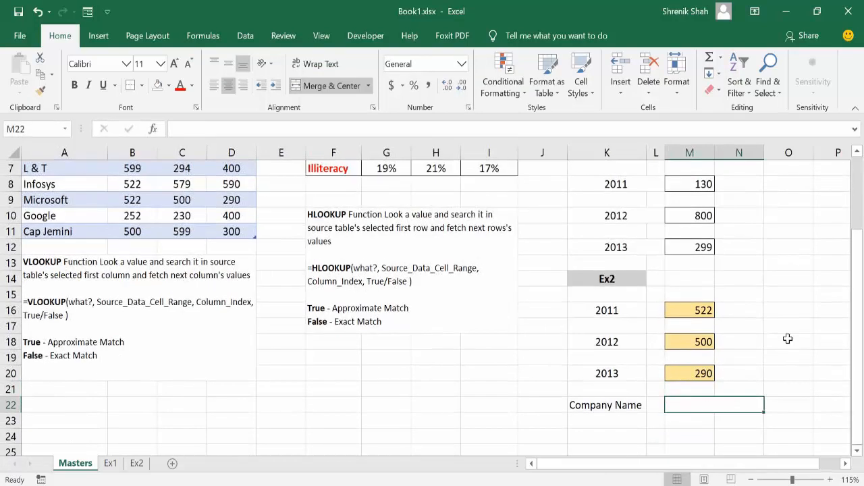
Step: Examine the Ex2 year values and result cell against the yearly figures and company names in the VLOOKUP table
drag(706, 312, 690, 372)
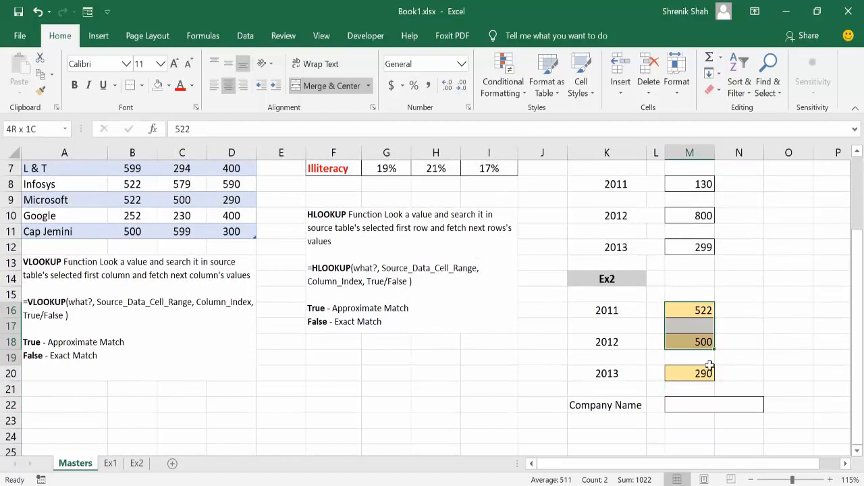
click(758, 355)
click(716, 405)
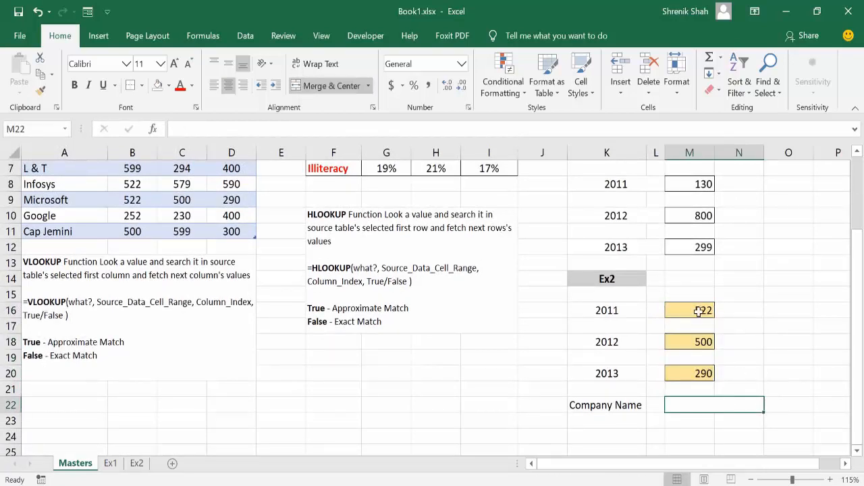
click(699, 311)
click(696, 341)
click(693, 374)
click(694, 403)
scroll(744, 374, up, 2)
drag(129, 231, 227, 322)
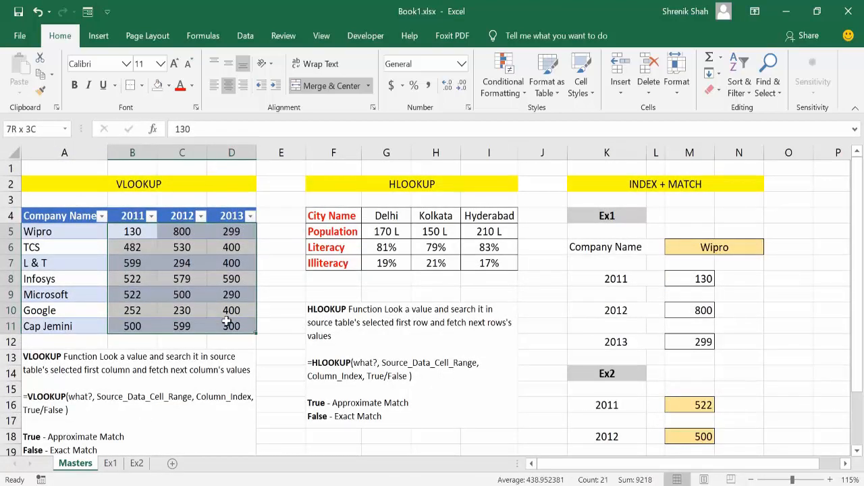
drag(227, 322, 226, 322)
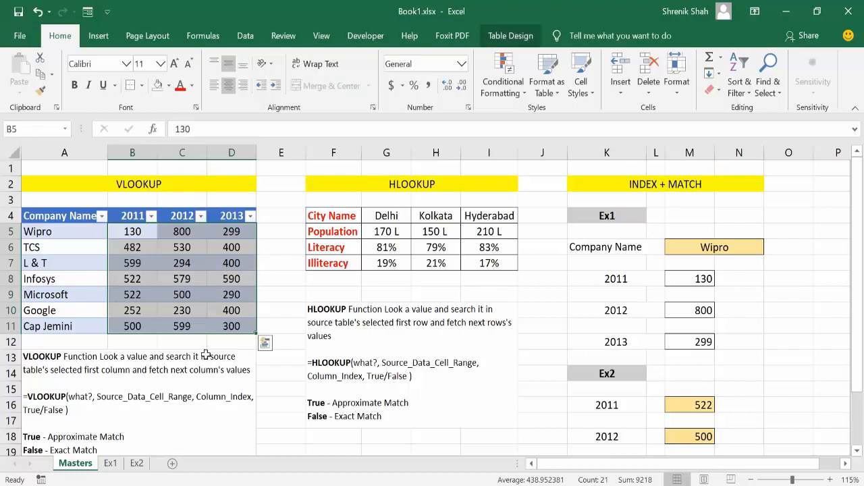
click(164, 249)
drag(132, 232, 233, 326)
drag(52, 234, 43, 311)
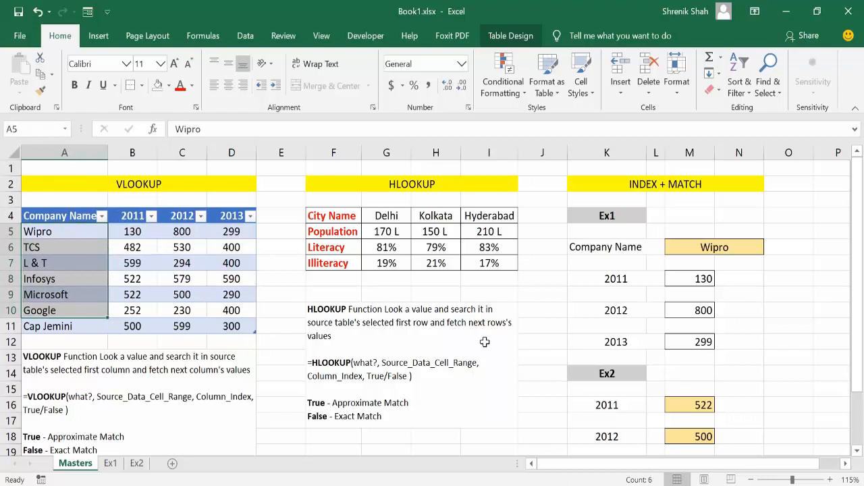
scroll(484, 343, down, 2)
click(684, 404)
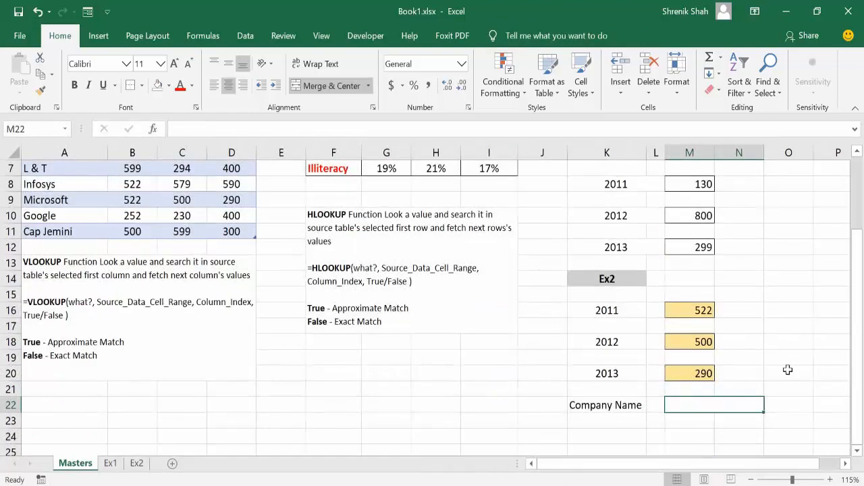
text(=MATCH(1)
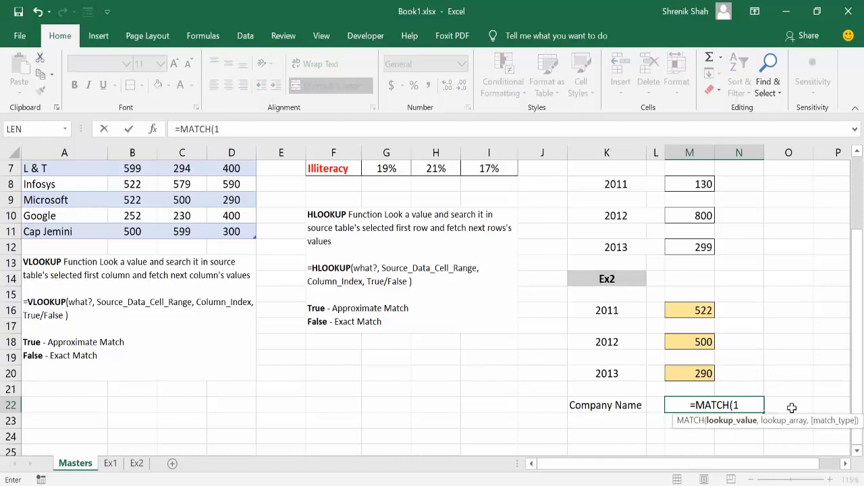
text(,()
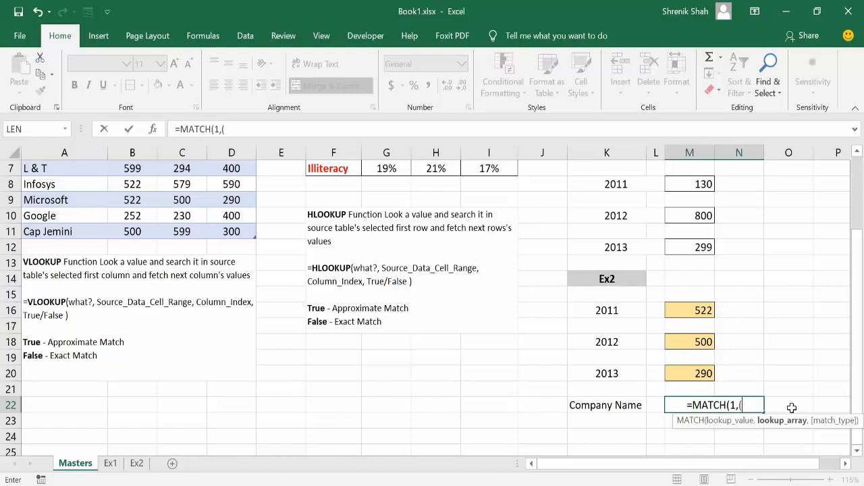
click(702, 307)
text(=compan)
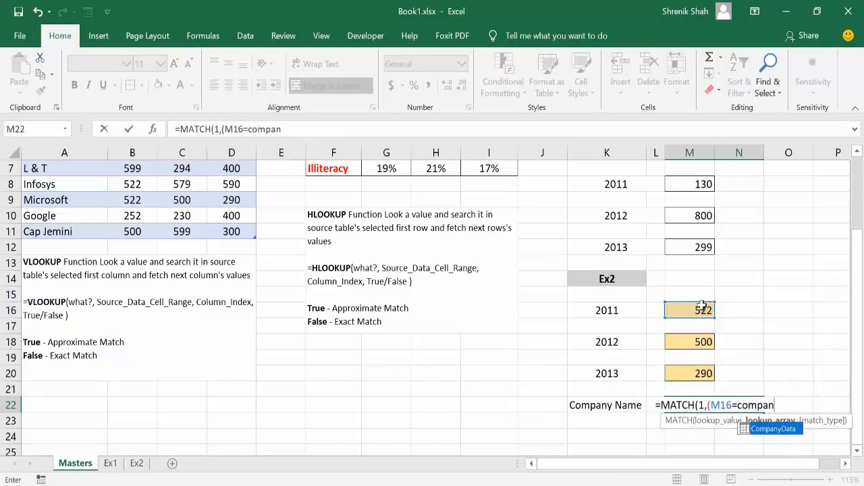
key(Tab)
text([2011])
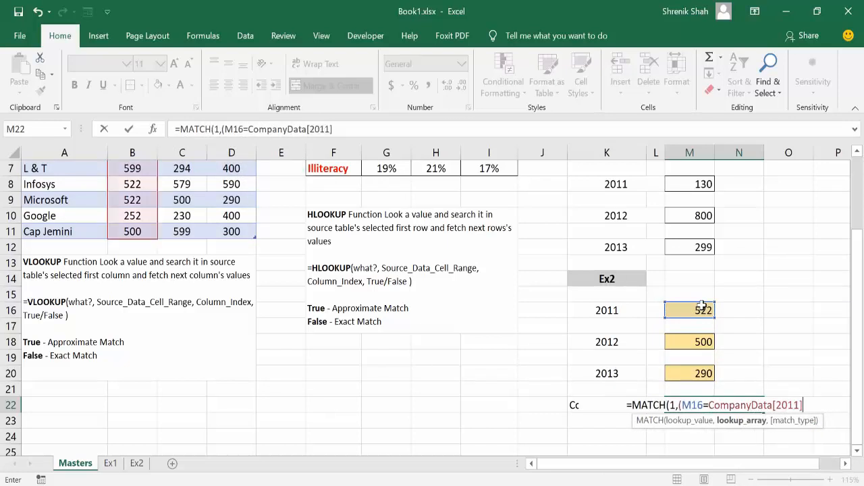
text() *)
key(shift+space)
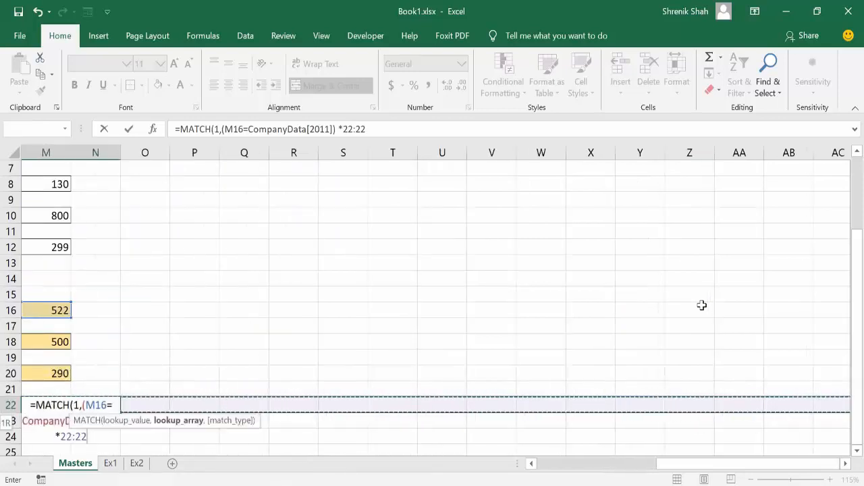
key(Escape)
key(Left)
key(Left)
key(Left)
key(Left)
key(Left)
key(Left)
key(Left)
key(Left)
key(Left)
key(Left)
key(Left)
key(Left)
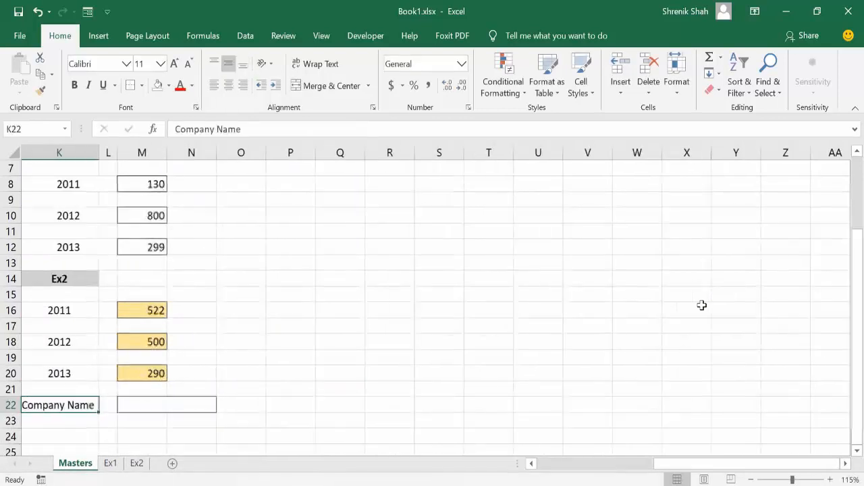
key(Right)
key(Right)
key(Right)
key(Right)
key(Right)
key(Right)
key(Right)
key(Right)
key(Right)
key(Right)
key(Right)
key(Right)
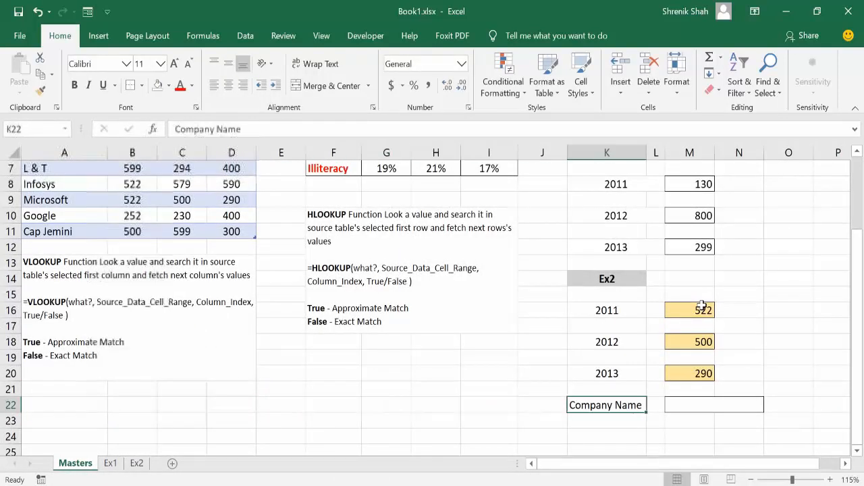
Step: Start a MATCH formula in the Ex2 result cell M22 with lookup value 1 and an opening bracketed reference to M16
text(=MA)
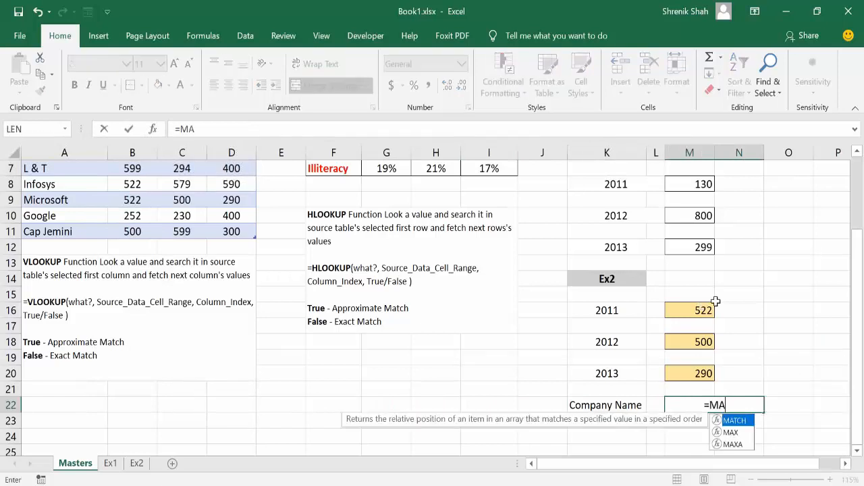
text(TCH(1, ()
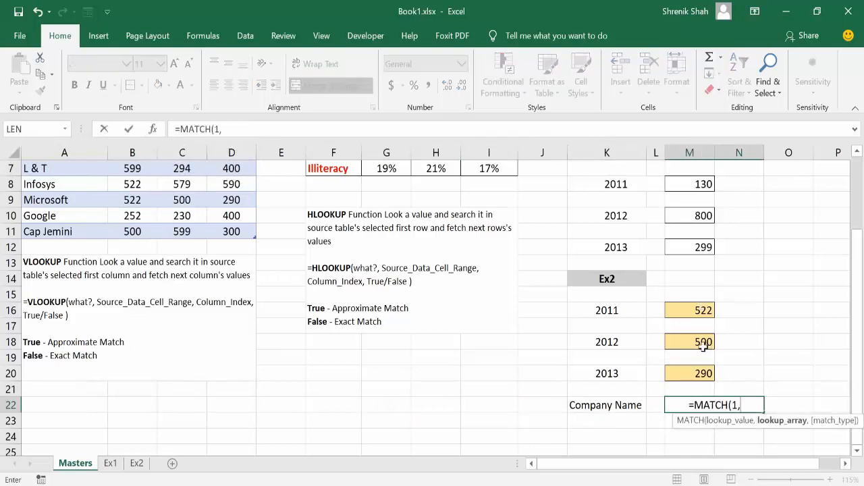
key(Up)
key(Up)
key(Up)
key(Up)
key(Up)
key(Up)
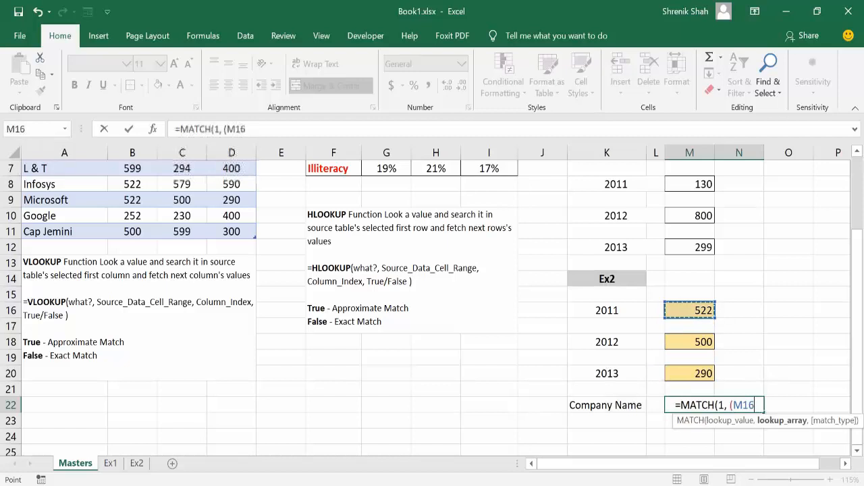
Step: Complete the first lookup-array condition by comparing M16 with CompanyData[2011] and closing its bracket
text(=Comp)
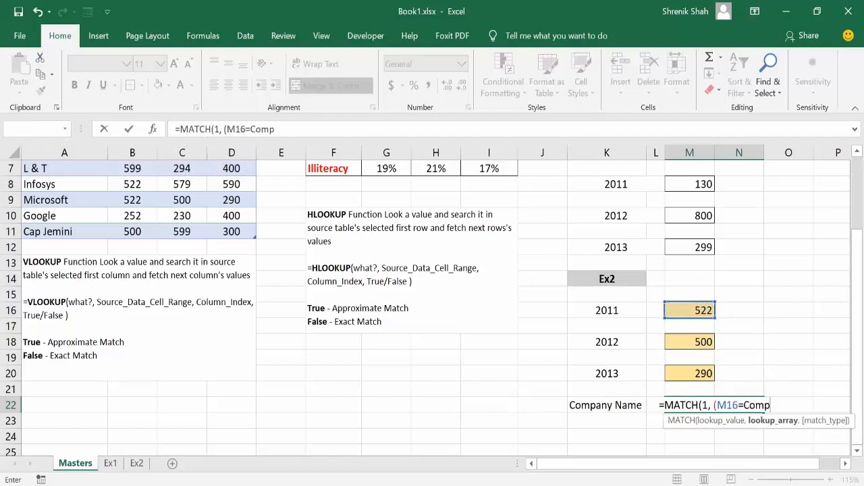
key(Return)
key(Return)
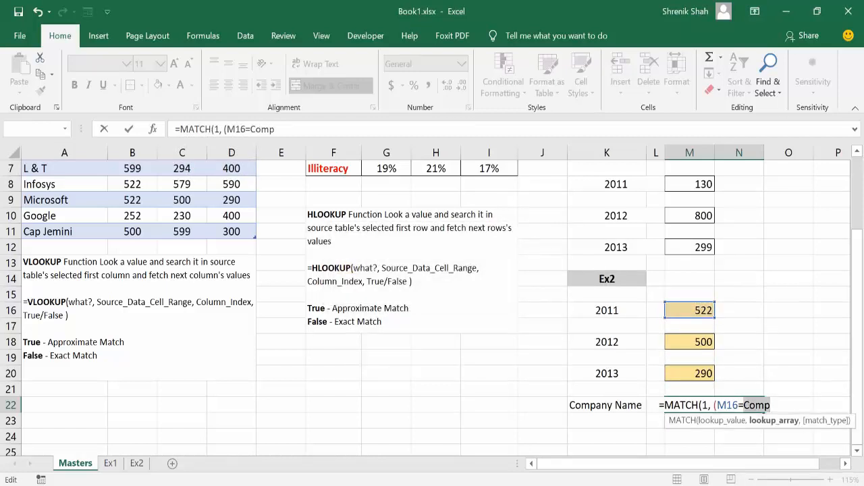
key(BackSpace)
text(co)
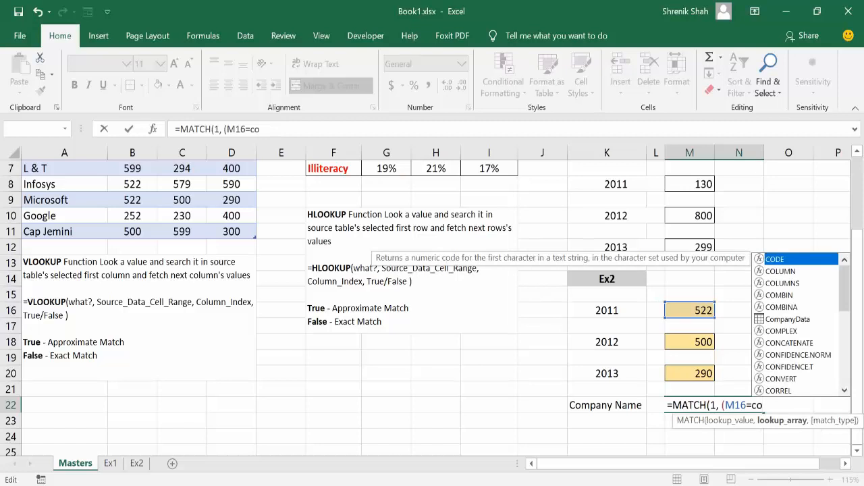
text(mp)
key(Tab)
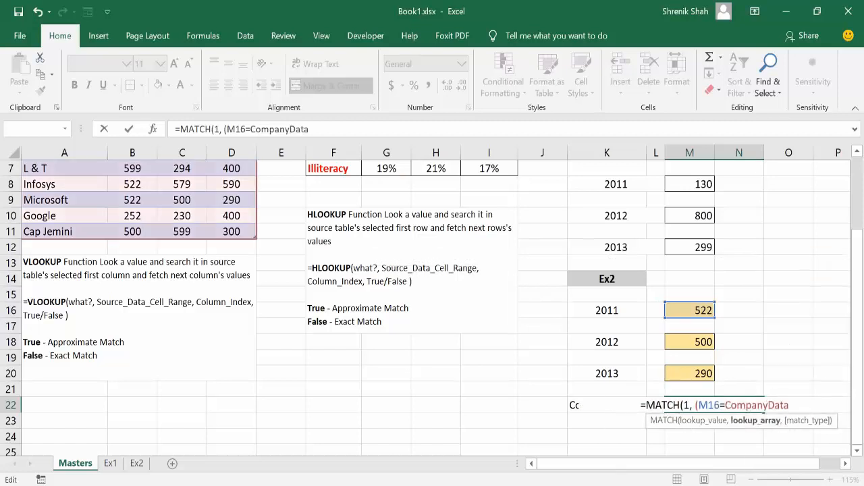
text([2011)
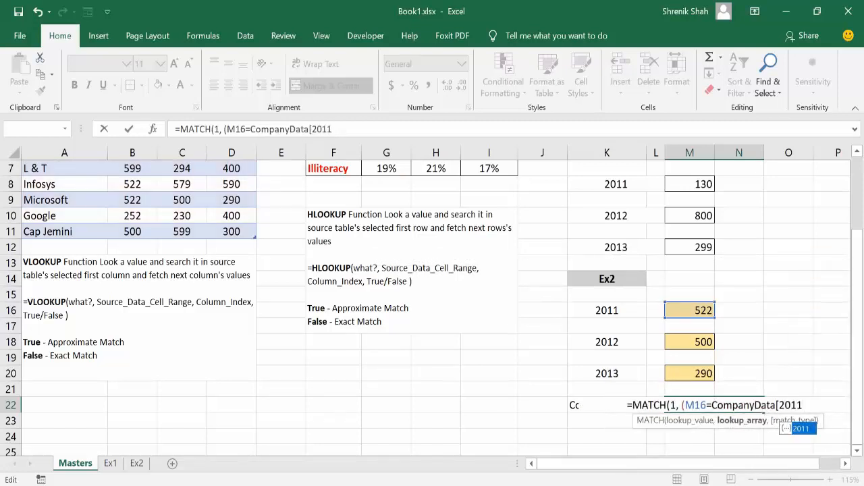
key(Tab)
text())
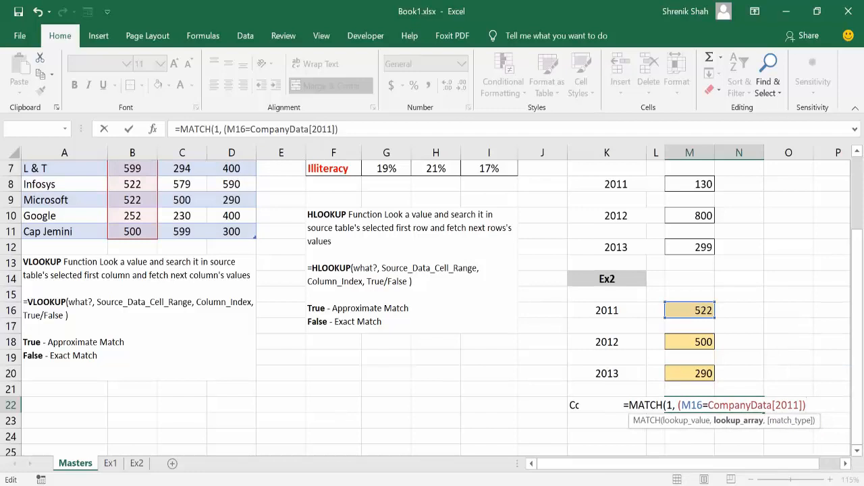
Step: Multiply the first condition by a second bracketed condition, M18=CompanyData[2012], in the MATCH formula
text( * )
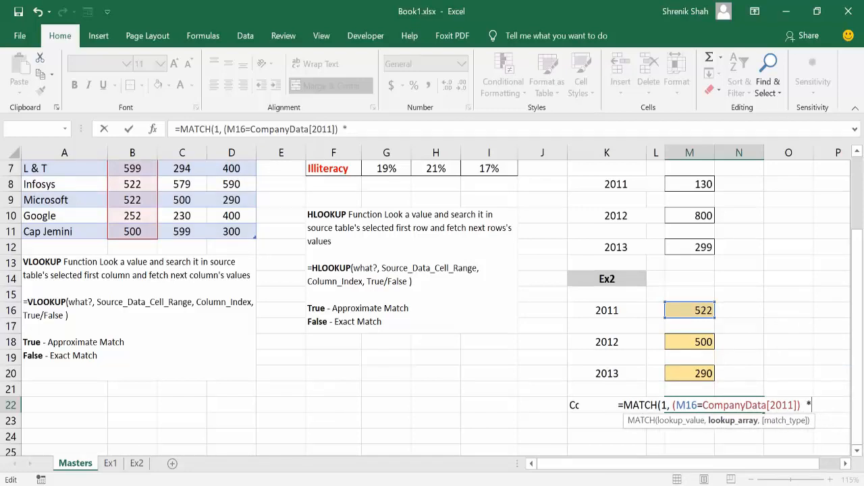
text(()
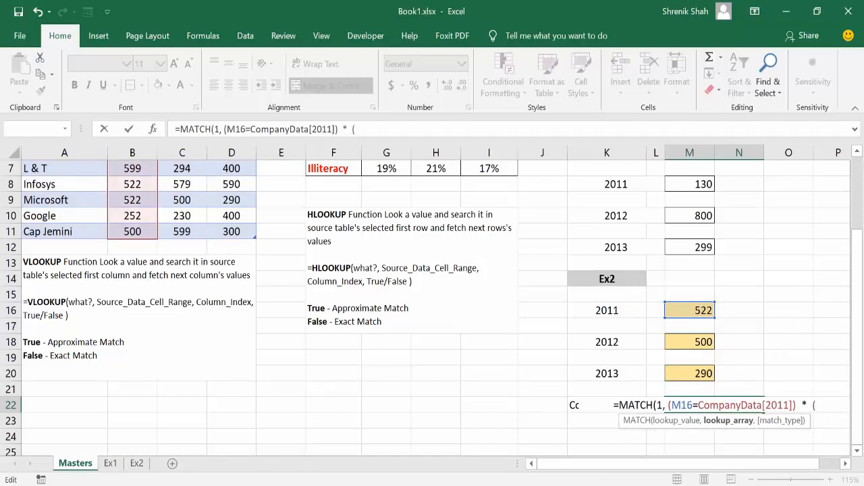
click(680, 342)
text(=)
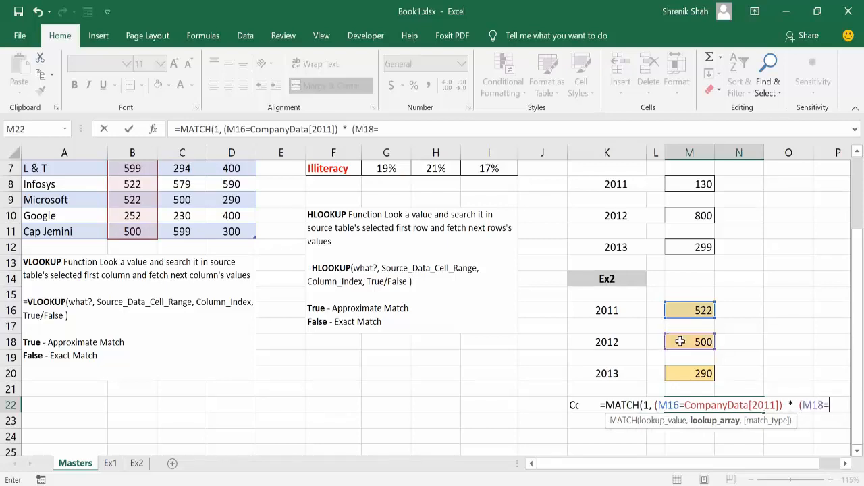
text(comp)
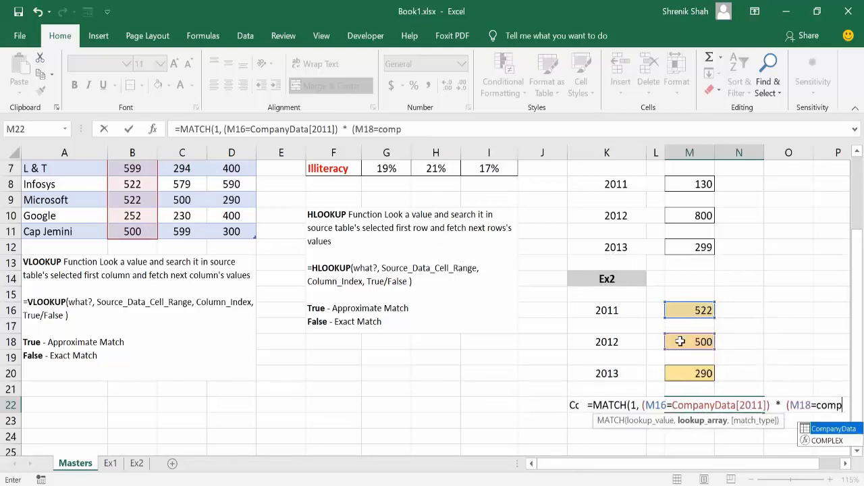
key(Tab)
text([201)
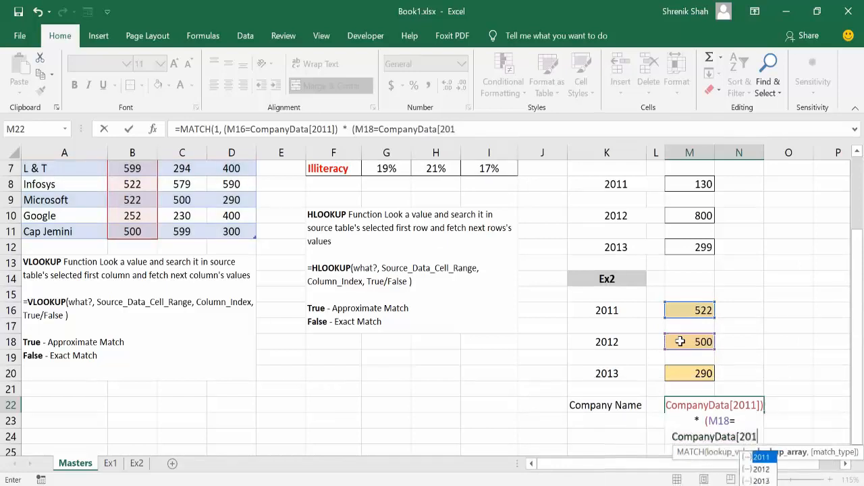
text(2])
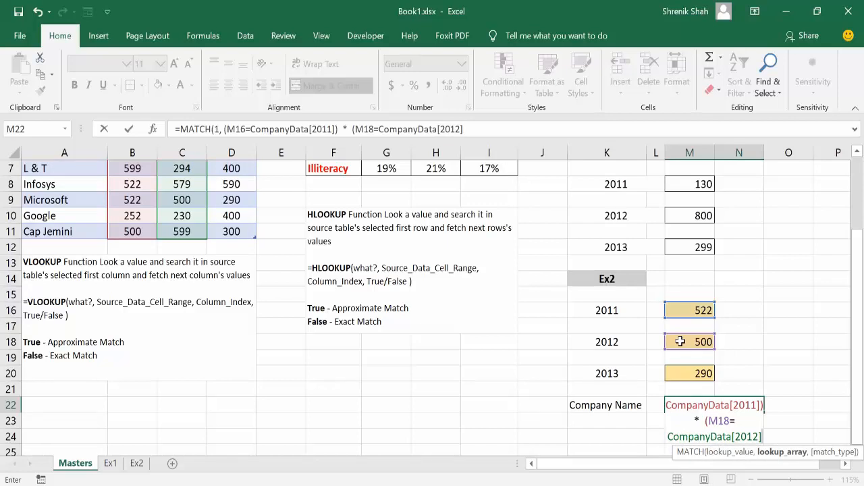
text())
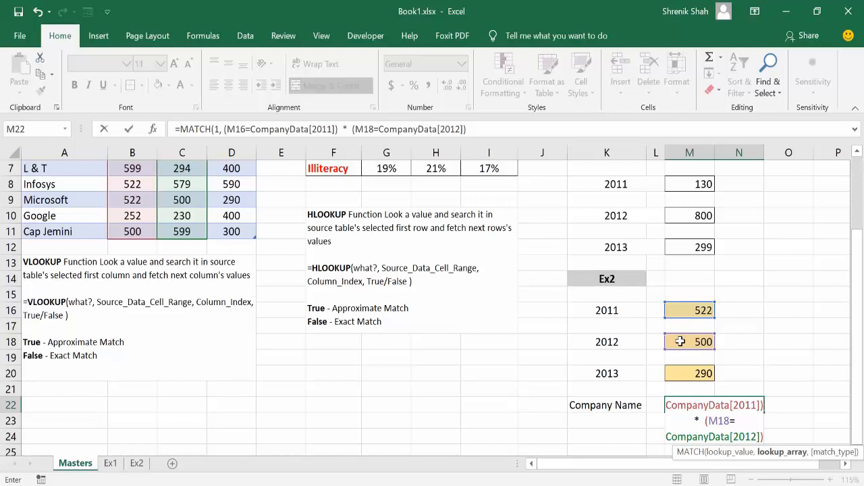
Step: Multiply by a third bracketed condition, M20=CompanyData[2013], in the MATCH lookup array
text( * ()
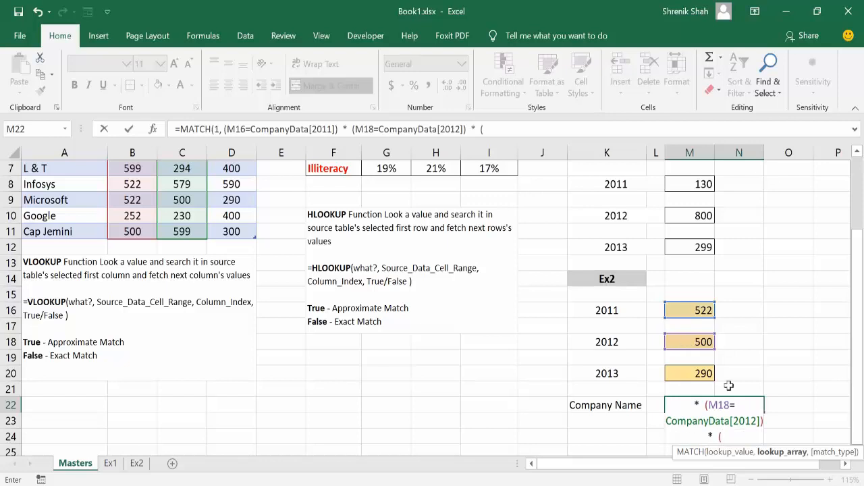
click(704, 373)
text(=comp)
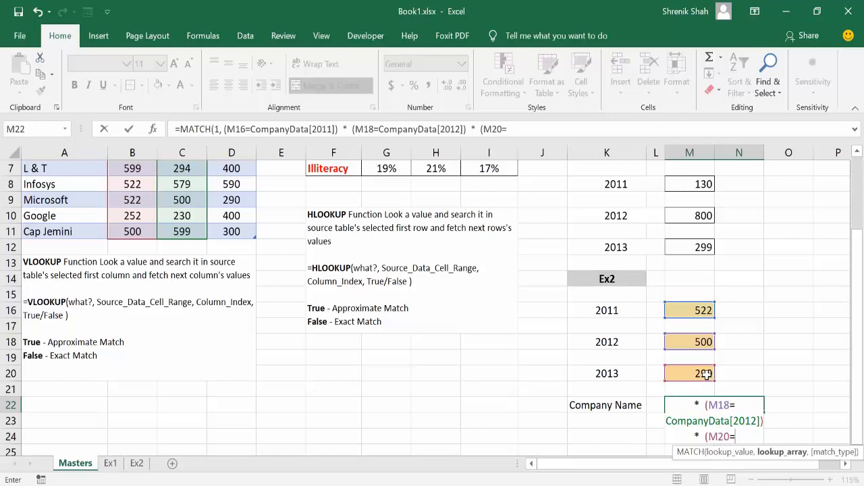
key(Tab)
text([2013)
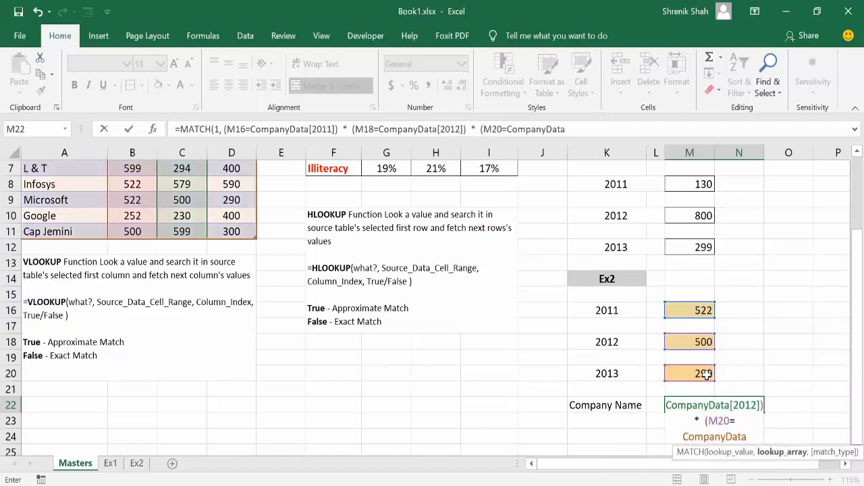
text(]))
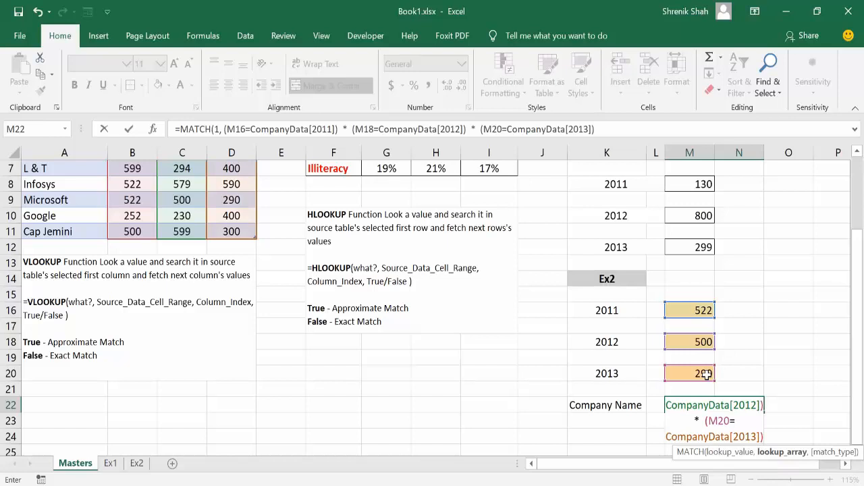
Step: Add match type 0 after the three conditions and close the MATCH function's bracket
drag(222, 129, 587, 129)
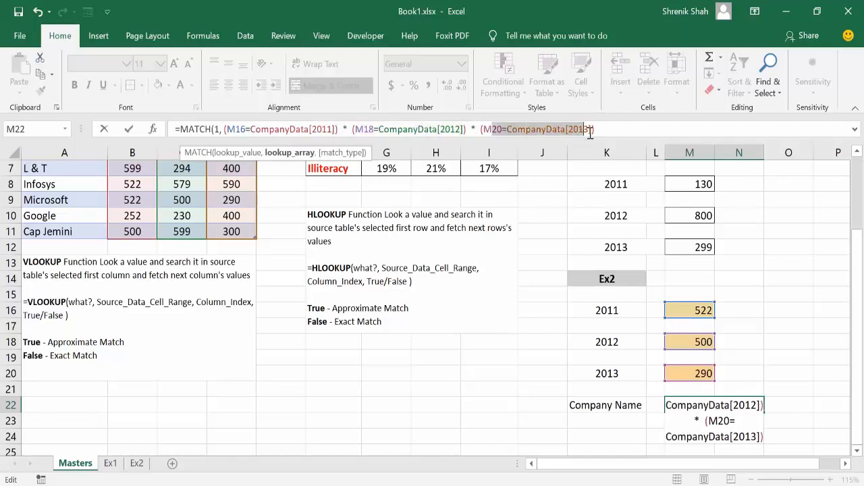
click(601, 130)
text(,)
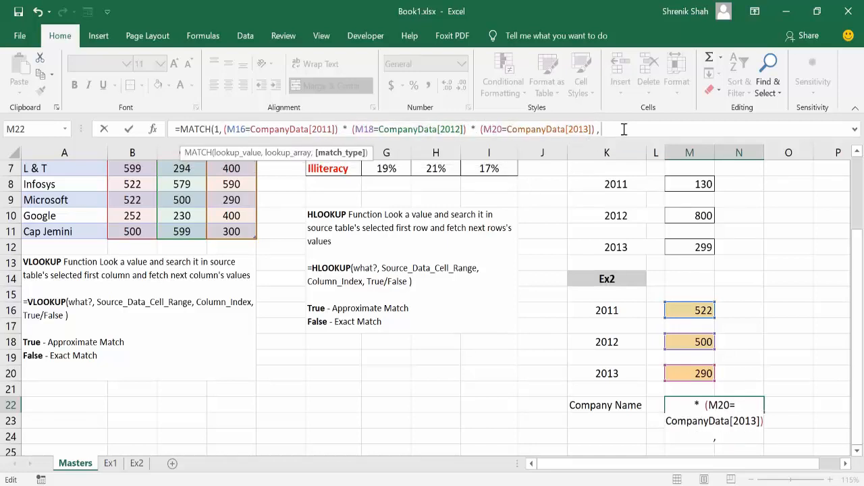
text( 0 ))
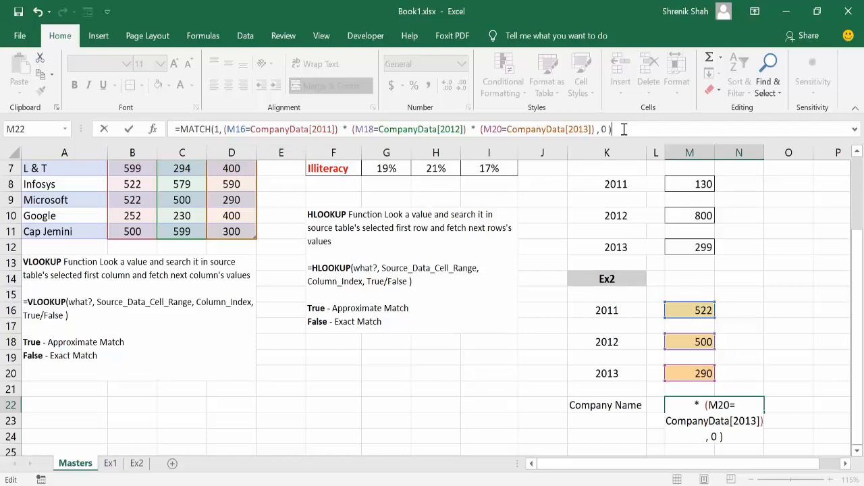
Step: Examine the MATCH formula's lookup value 1 against its three multiplied year conditions
drag(222, 129, 589, 129)
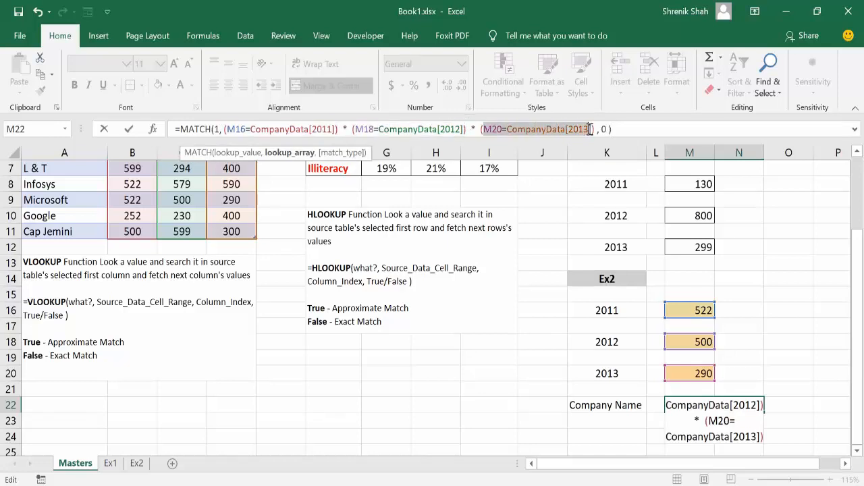
click(213, 129)
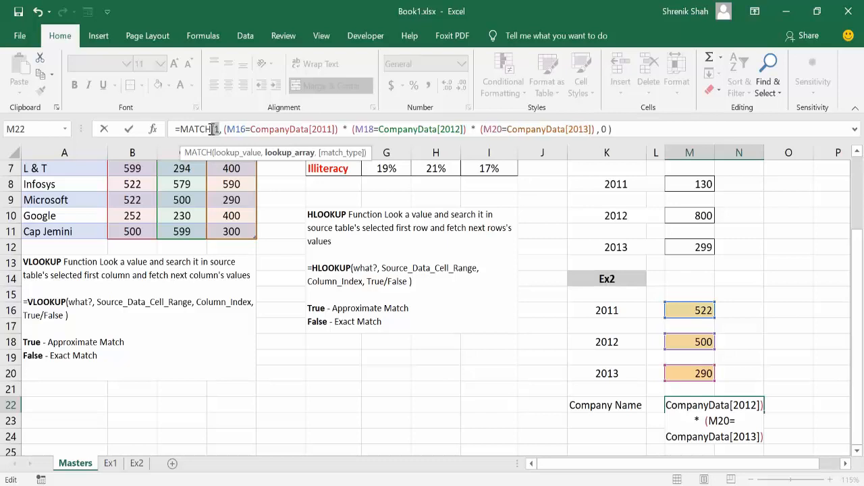
click(213, 129)
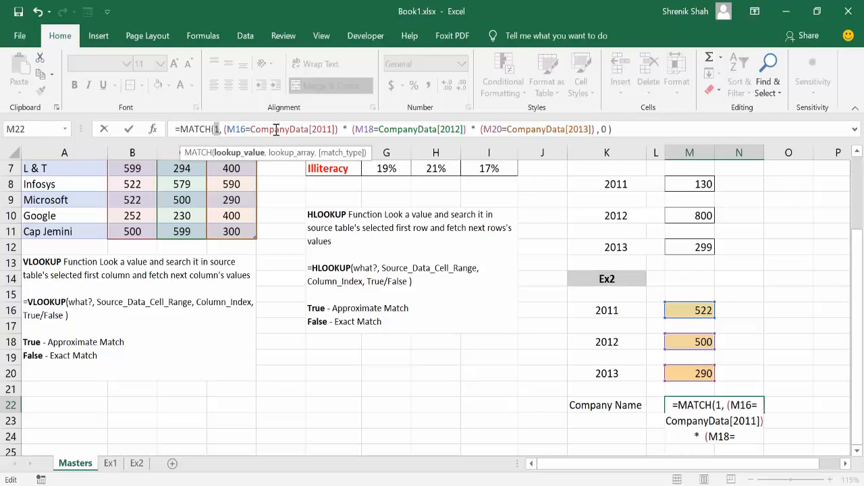
click(276, 128)
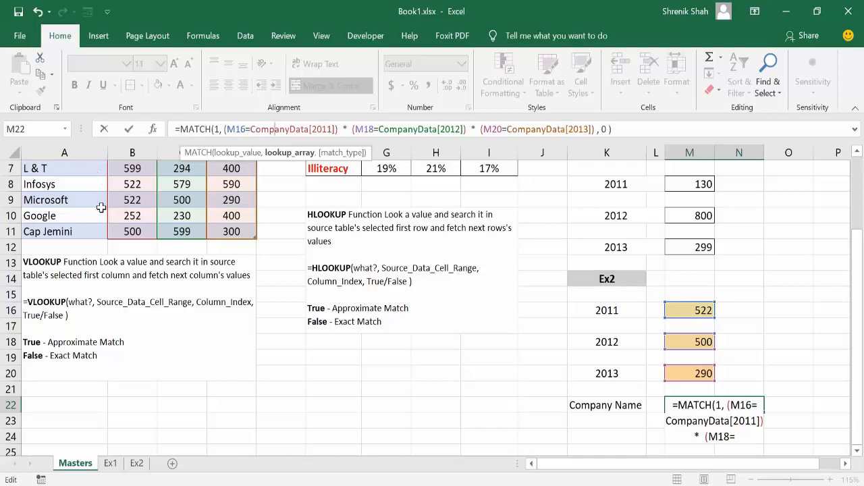
click(223, 130)
click(218, 130)
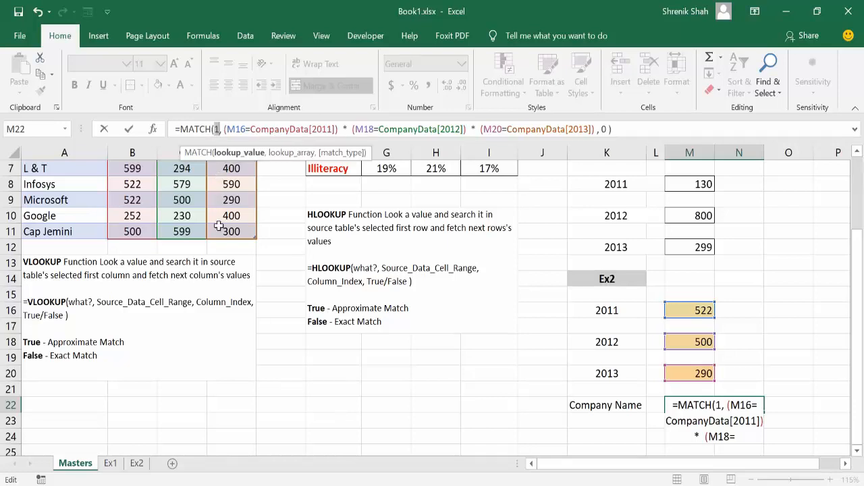
Step: Evaluate only the condition (M16=CompanyData[2011]) inside the formula to inspect its array, and restore the original expression
scroll(218, 226, up, 1)
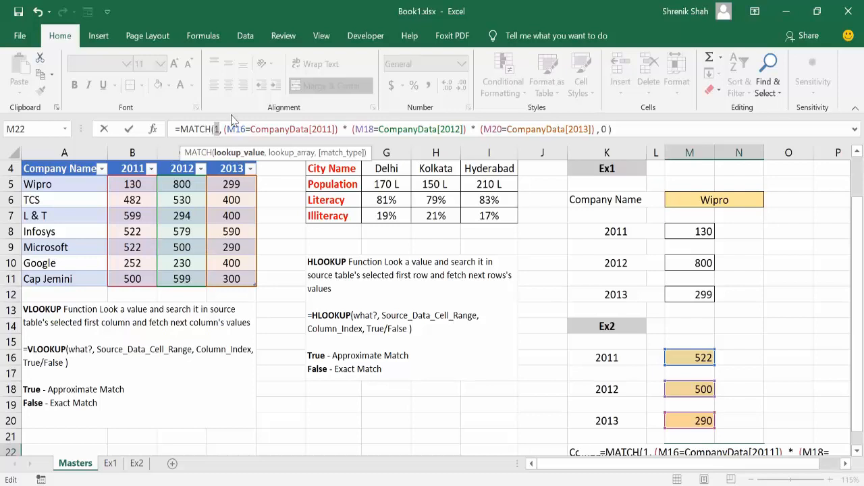
drag(223, 129, 344, 126)
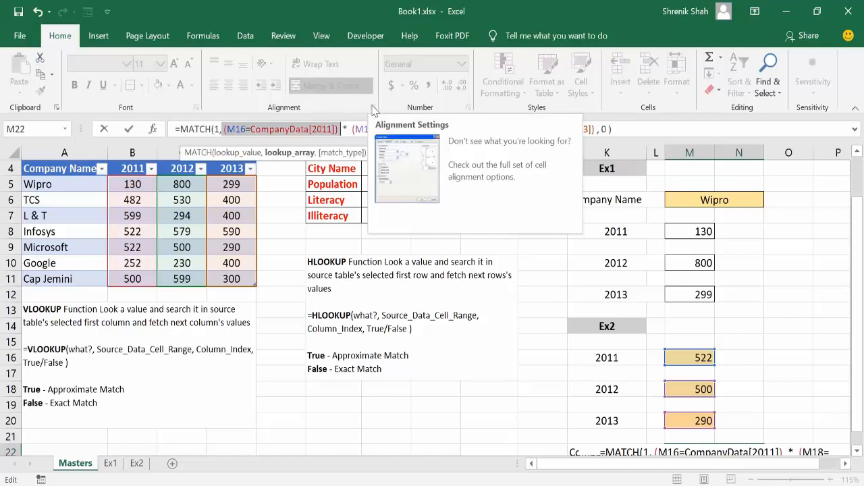
key(F9)
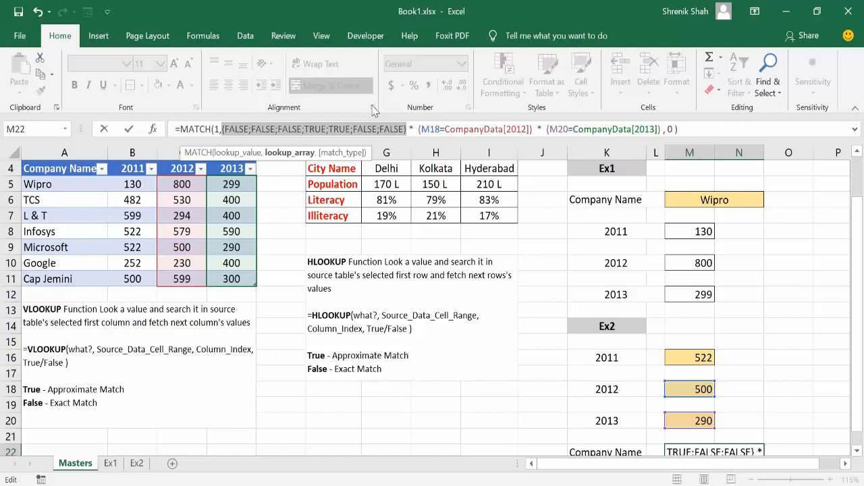
key(ctrl+z)
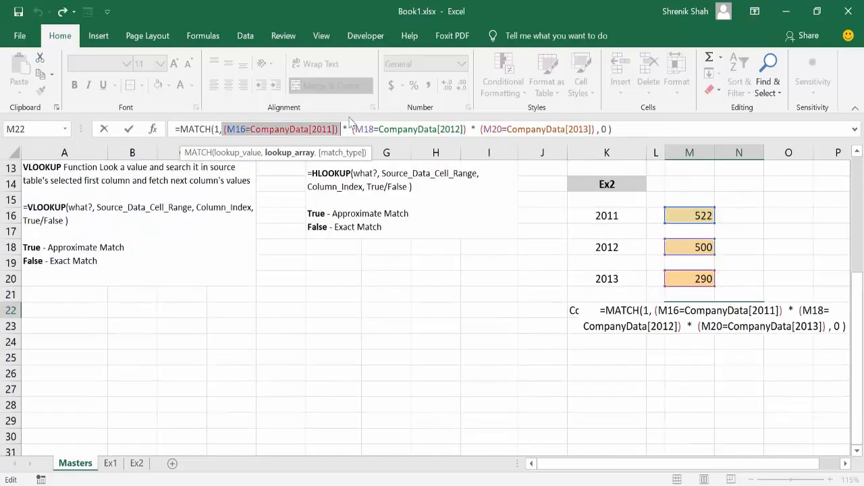
Step: Evaluate only the condition (M18=CompanyData[2012]) inside the formula to inspect its array, and restore the original expression
drag(352, 129, 468, 129)
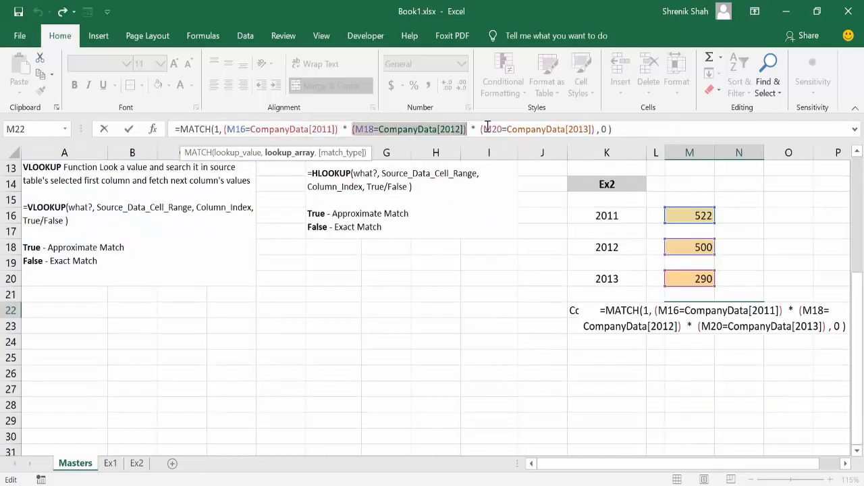
key(F9)
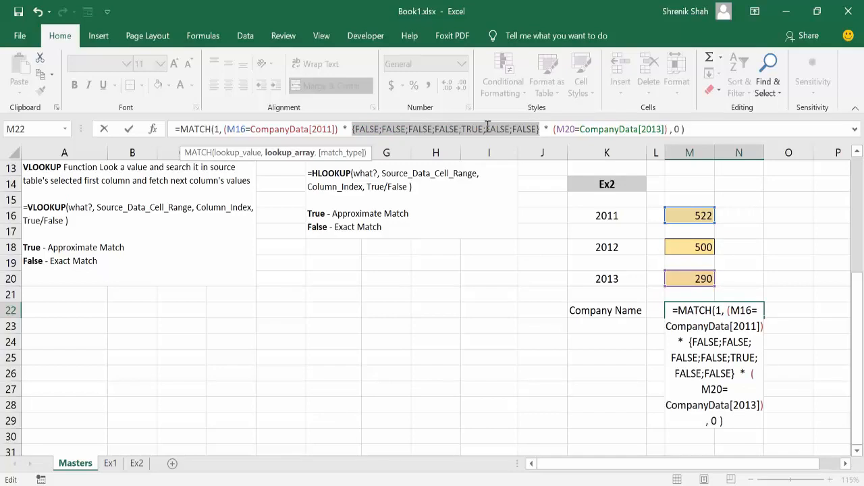
key(ctrl+z)
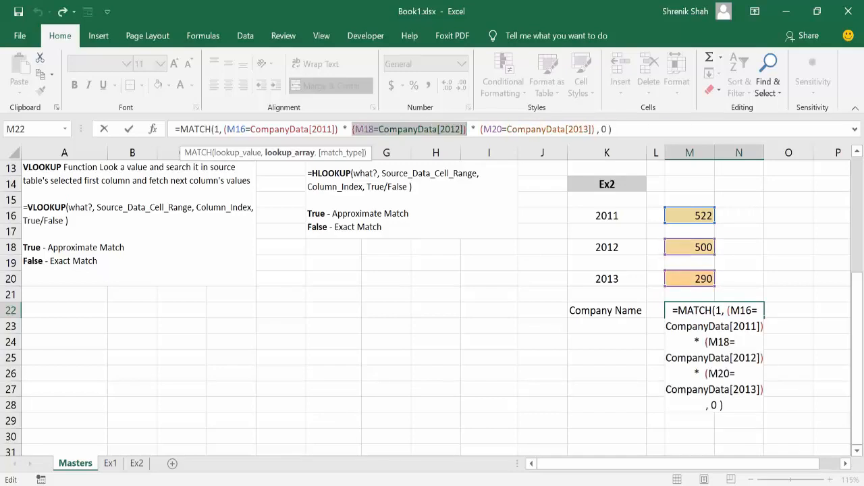
Step: Evaluate only the condition (M20=CompanyData[2013]) inside the formula to inspect its array, and restore the original expression
click(483, 128)
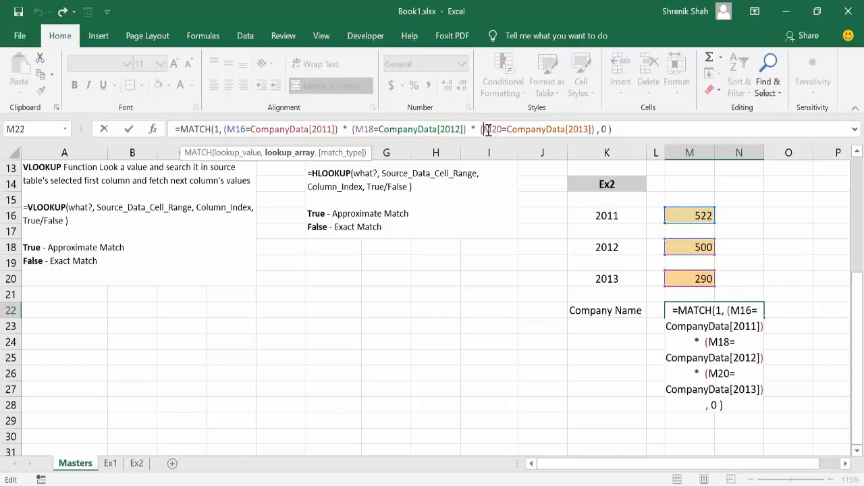
drag(482, 128, 595, 129)
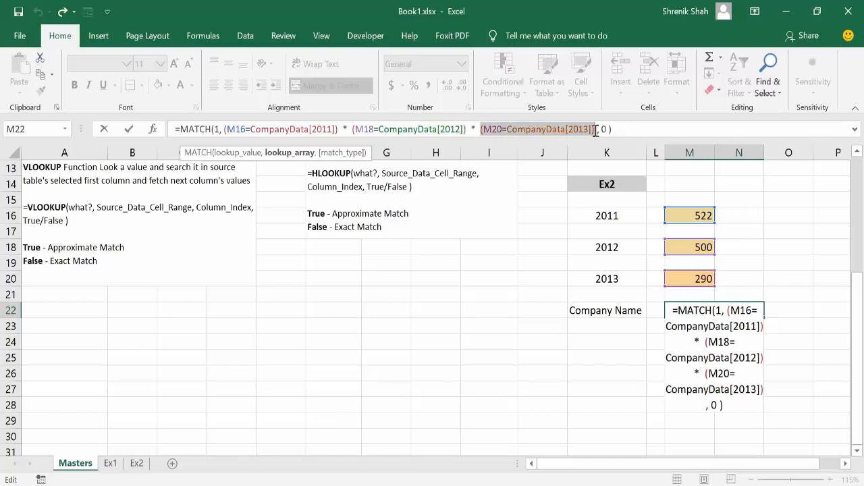
key(F9)
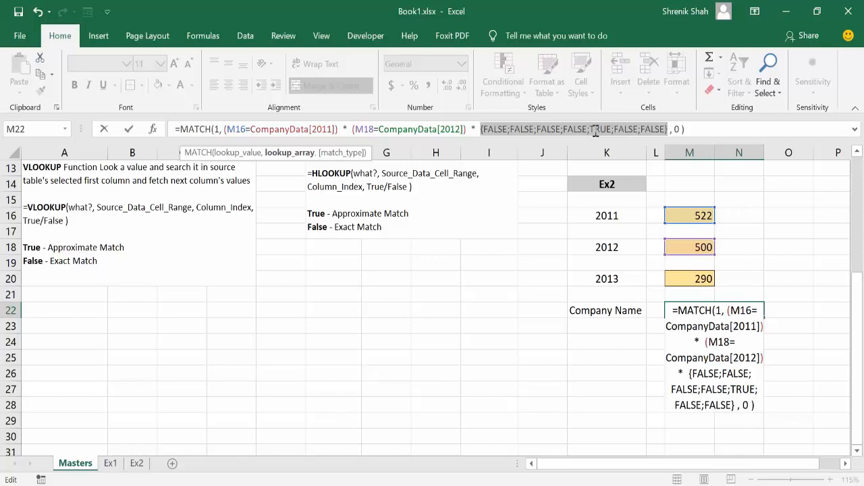
key(ctrl+z)
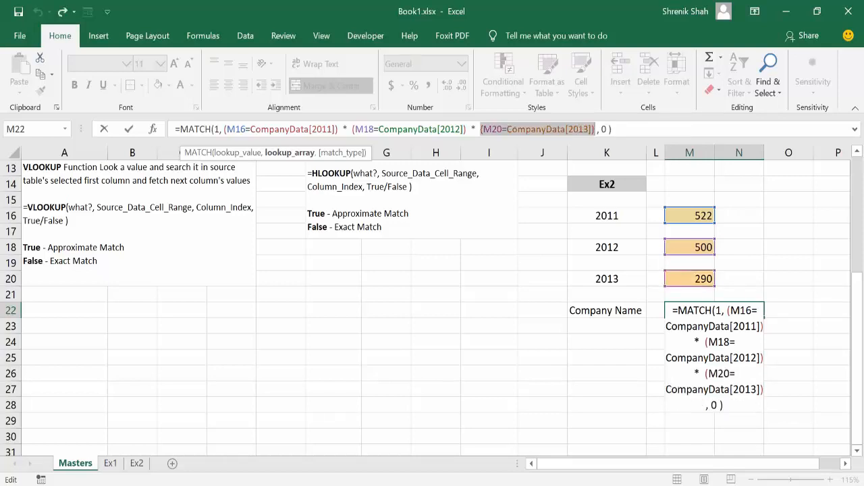
Step: Evaluate all three multiplied year conditions together inside the MATCH formula to inspect the combined array, and restore the original expression
scroll(635, 200, up, 2)
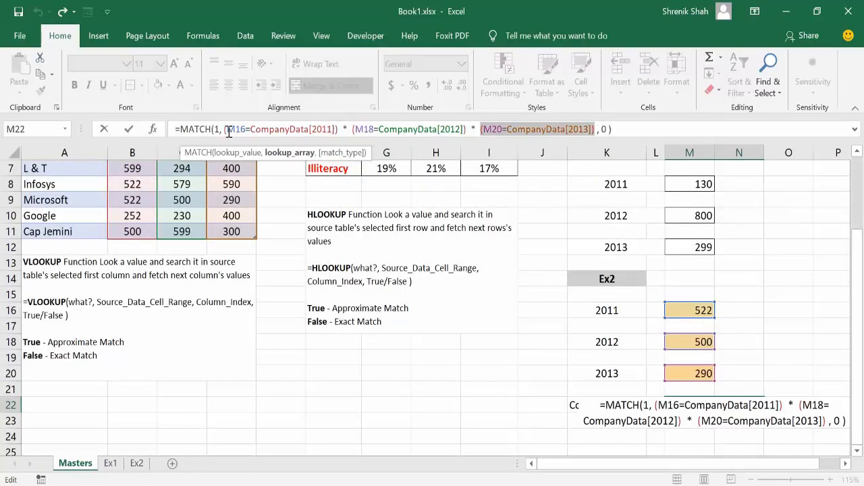
drag(222, 130, 339, 130)
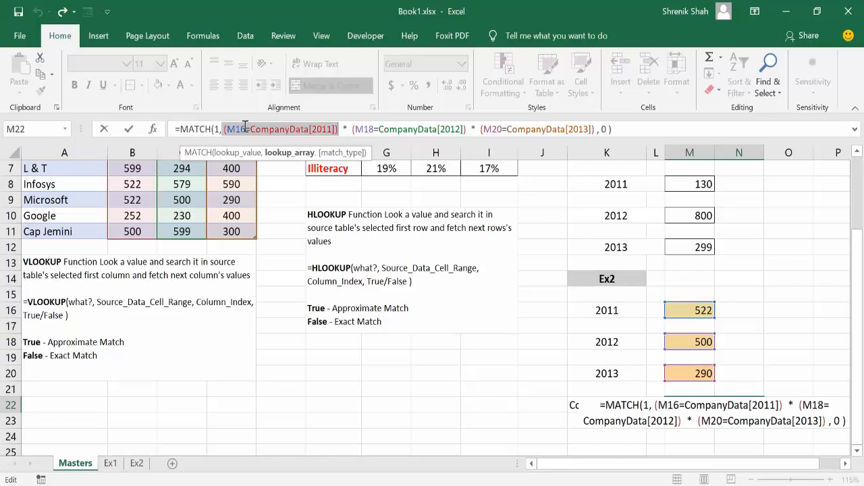
drag(245, 126, 228, 133)
click(595, 129)
drag(593, 128, 223, 129)
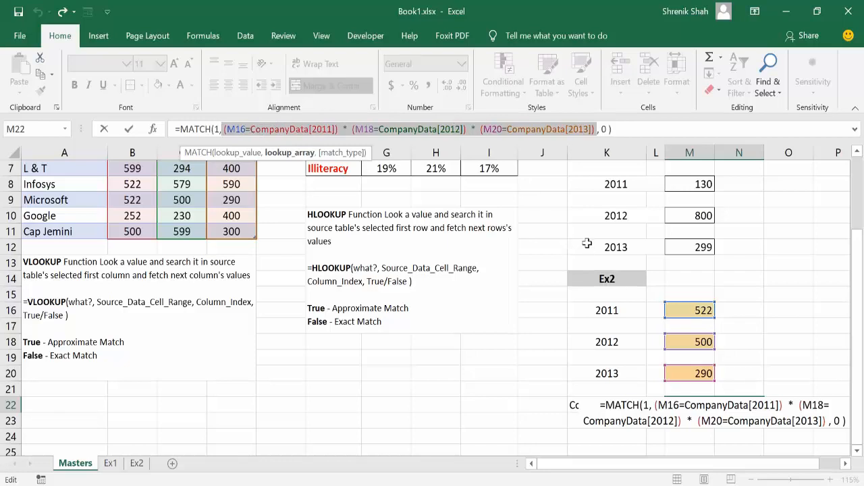
key(F9)
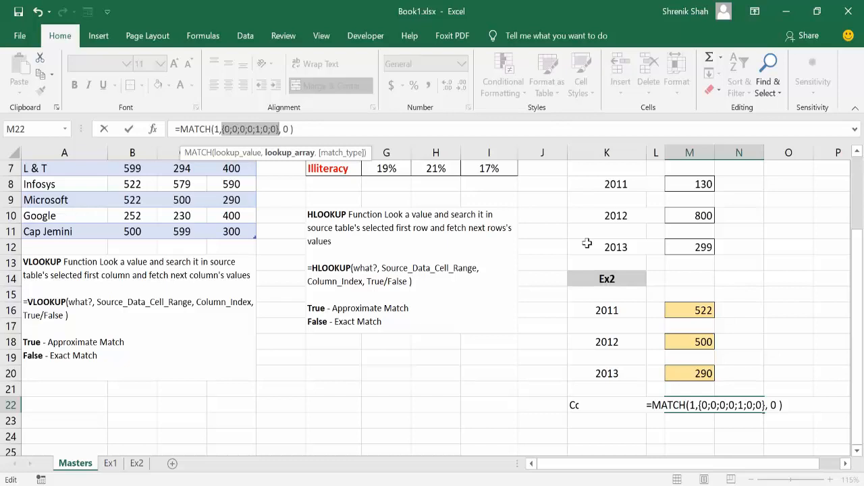
key(ctrl+z)
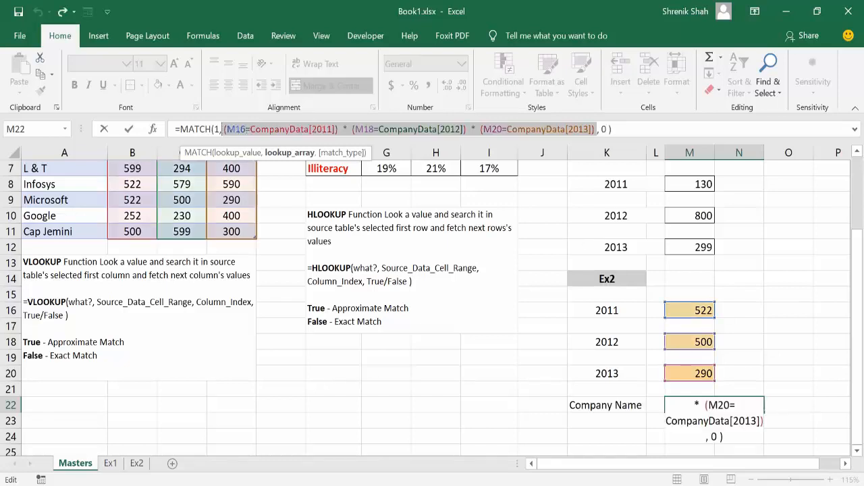
Step: Open Notepad for a scratch note alongside the workbook
key(super+r)
text(notp)
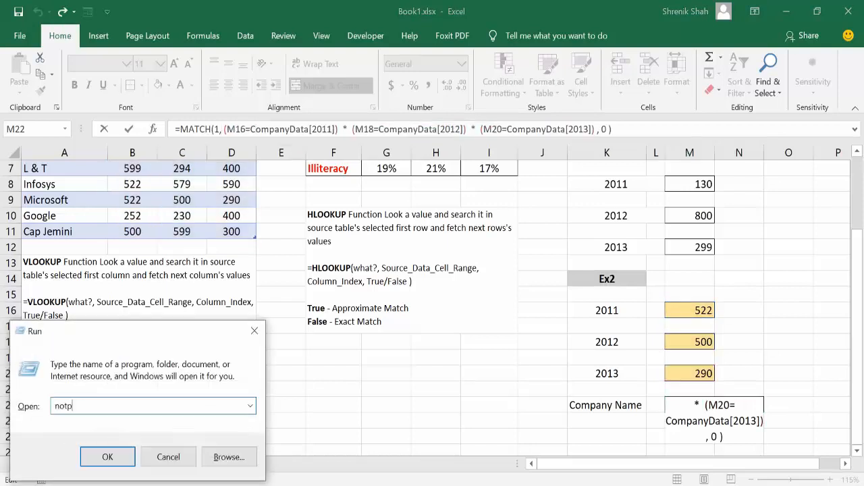
key(BackSpace)
text(epad)
key(Return)
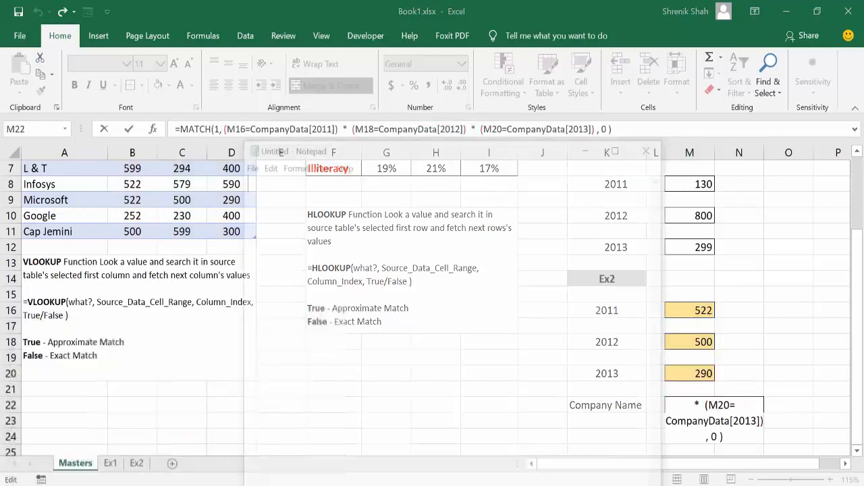
Step: Write the first condition's results as a column of seven lines: 0, 0, 0, 1, 1, 0, 0
text(0)
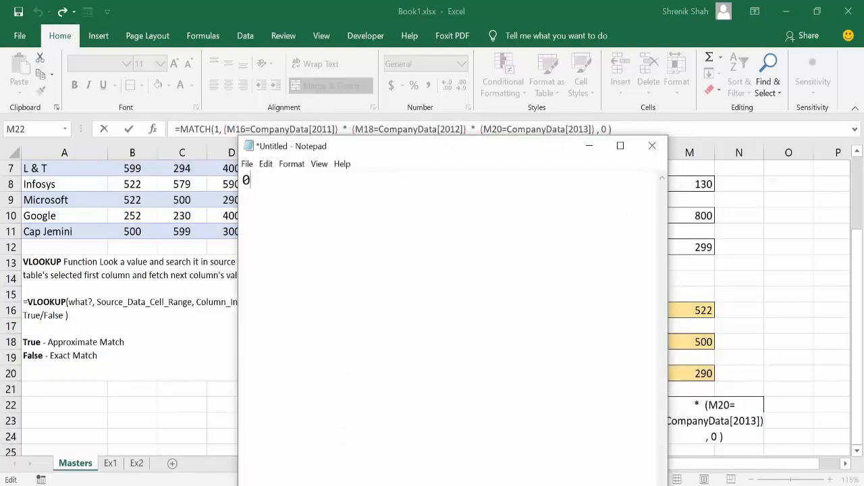
key(Return)
text(0)
key(Return)
text(0)
key(Return)
text(0)
key(Return)
text(1)
key(Return)
text(0)
key(Return)
text(0)
drag(259, 236, 241, 234)
text(1)
Step: Add a second column for the 2012 condition beside the first: 0, 0, 0, 0, 1, 0, 0
click(302, 182)
text(0)
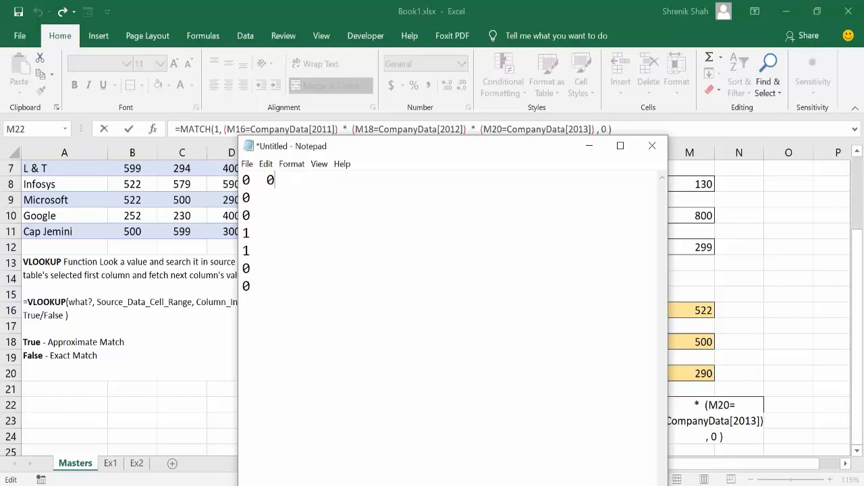
key(Right)
key(Right)
text(0)
key(Right)
key(Right)
key(Right)
text(0 0  )
text(0 )
text(0)
text(  0 1)
key(BackSpace)
key(BackSpace)
key(End)
text(0 0  0)
Step: Add a third column for the 2013 condition to the seven lines: 0, 0, 0, 0, 1, 0, 0
key(Up)
key(Up)
key(Up)
key(Up)
key(Up)
text(0)
key(Right)
key(Right)
key(Right)
key(Right)
key(Right)
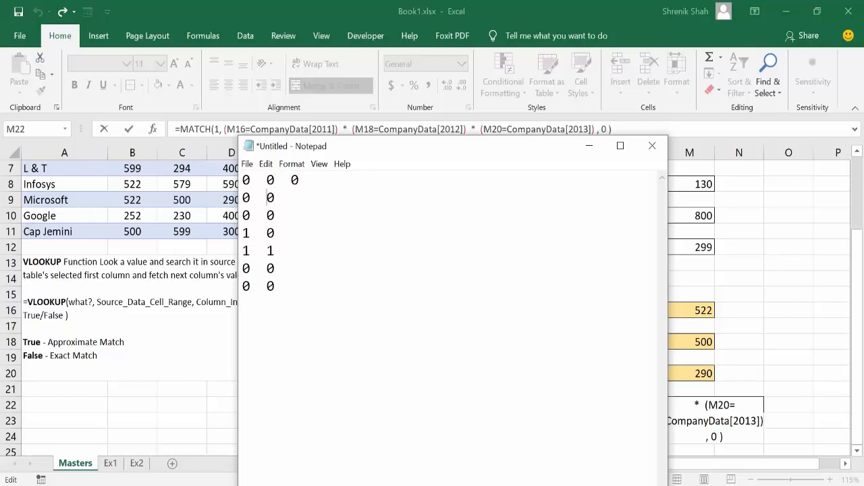
text(0)
key(Right)
key(Right)
key(Right)
text(0)
key(Right)
text(0)
key(Right)
key(Right)
key(Right)
key(Right)
key(Right)
text(1)
key(Right)
text(0)
key(Right)
text(0)
Step: Append each row's product after an arrow: -> 1 for the fifth line and -> 0 for the other six
key(Up)
key(Up)
key(Up)
key(Up)
text(-> )
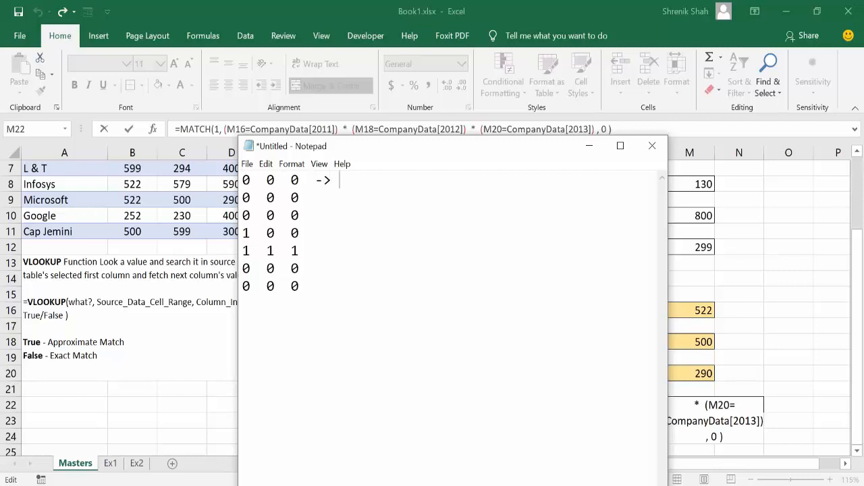
text(0)
key(Right)
key(Right)
key(Right)
key(End)
text(-> 0)
key(Right)
key(Right)
key(Right)
key(Right)
key(Right)
key(Right)
text(-> 0)
key(Right)
key(Right)
key(Right)
key(Right)
key(Right)
key(Right)
key(Right)
key(Right)
text(-> 0)
key(Right)
key(Right)
key(Right)
key(Right)
key(Right)
text(-> 1)
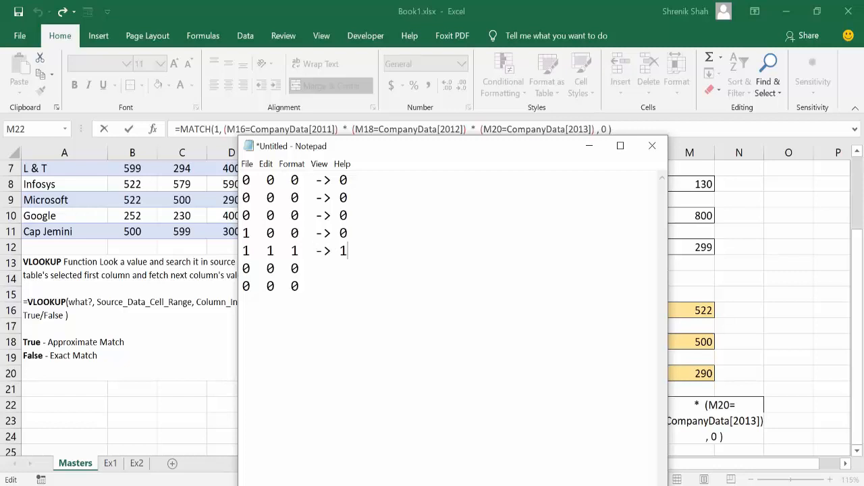
key(Right)
key(Right)
text(-> 0 0  0  0  -> 0)
Step: Review the product column in the note and highlight the 1 on the fifth line
drag(340, 179, 386, 247)
click(386, 247)
key(shift+Left)
Step: Switch back to Excel, evaluate the multiplied conditions to compare their array with the Notepad products, and restore the original expression
click(239, 6)
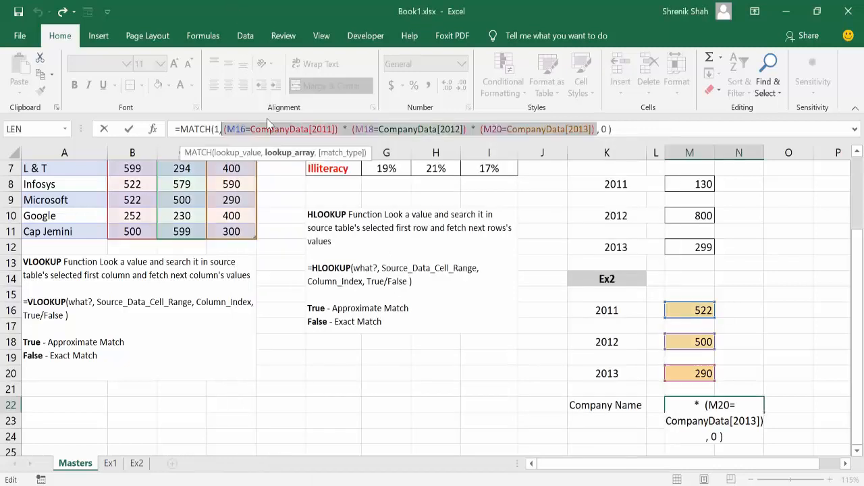
key(F9)
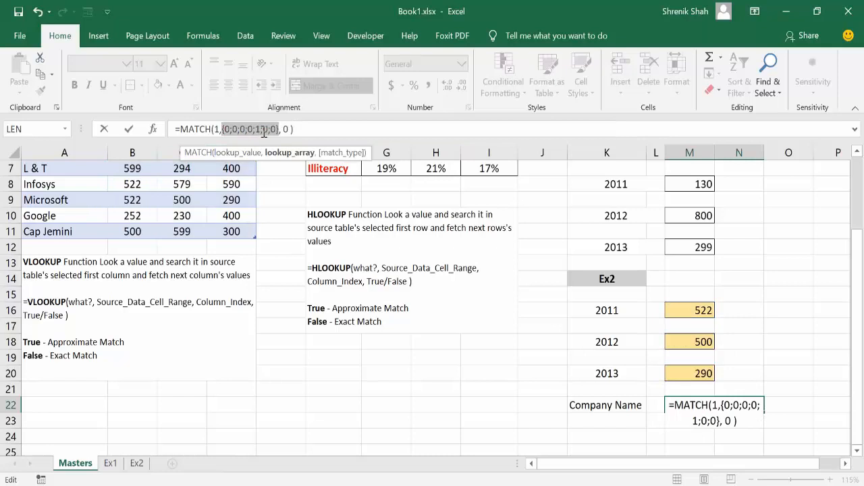
key(alt+Tab)
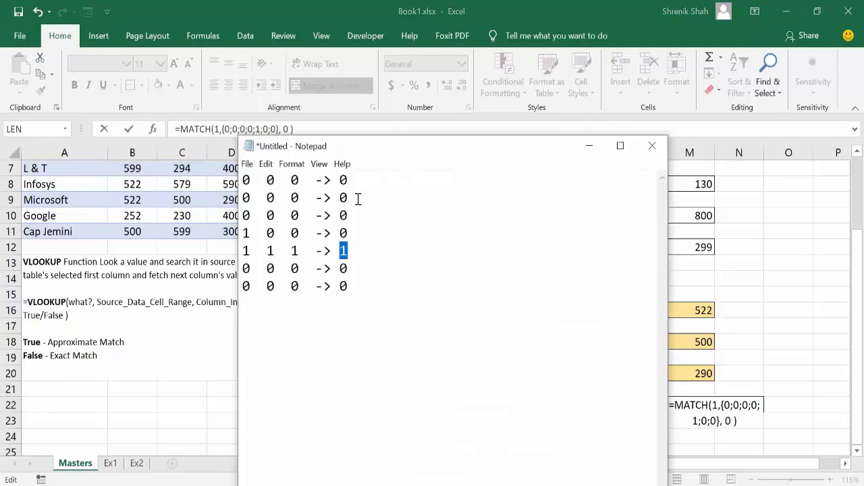
click(239, 5)
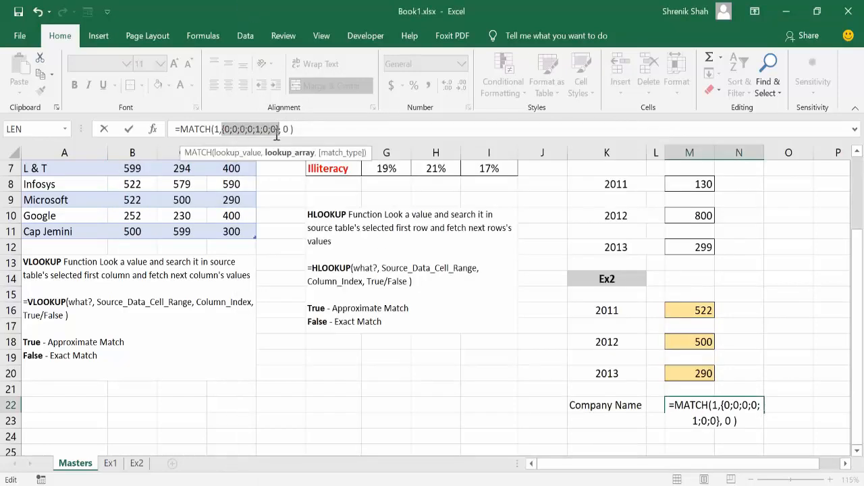
click(216, 130)
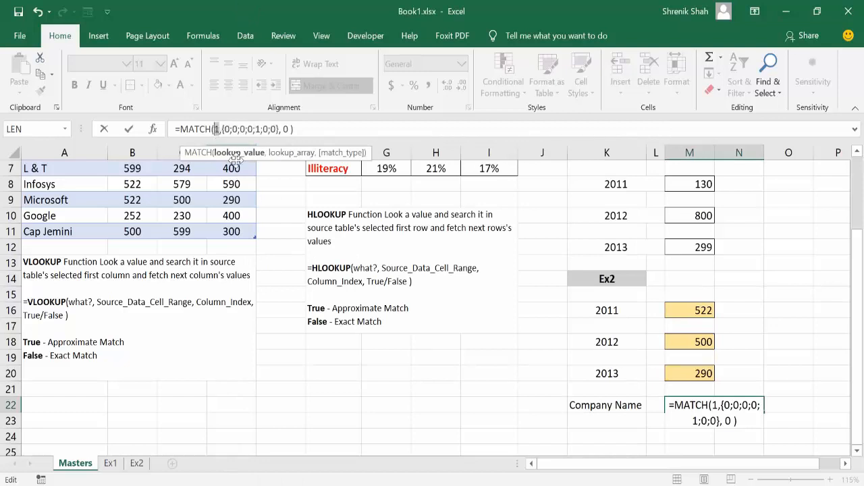
drag(221, 129, 279, 129)
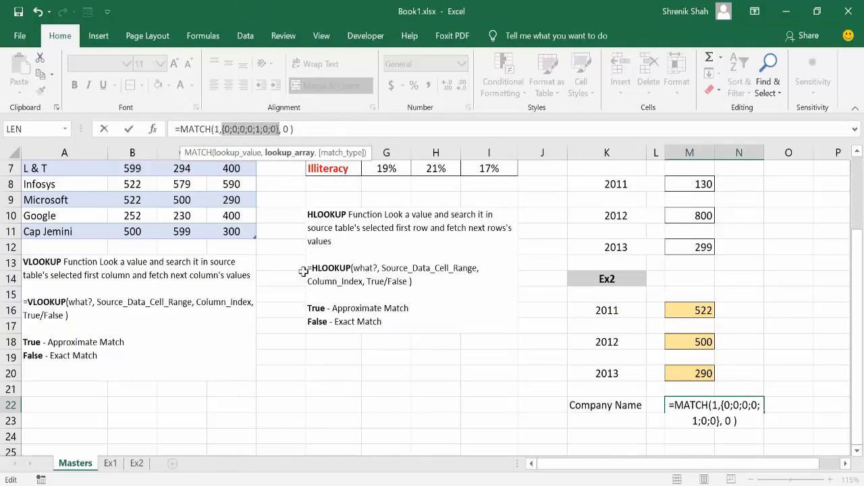
click(257, 129)
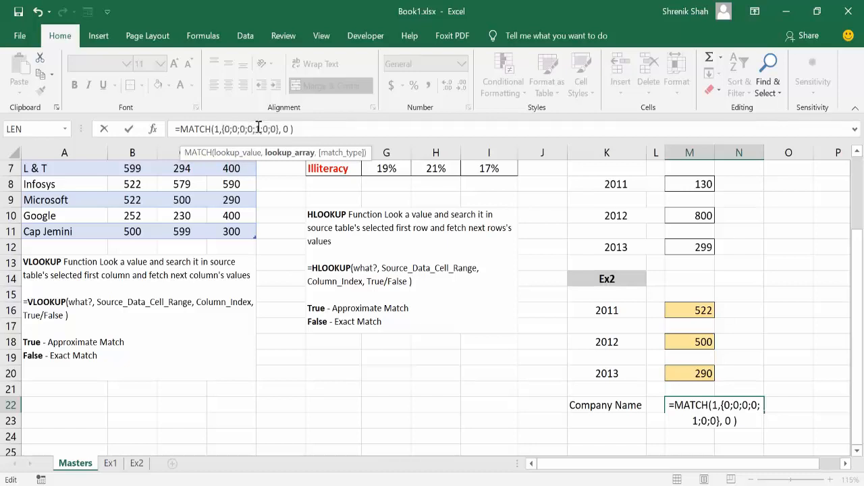
key(ctrl+z)
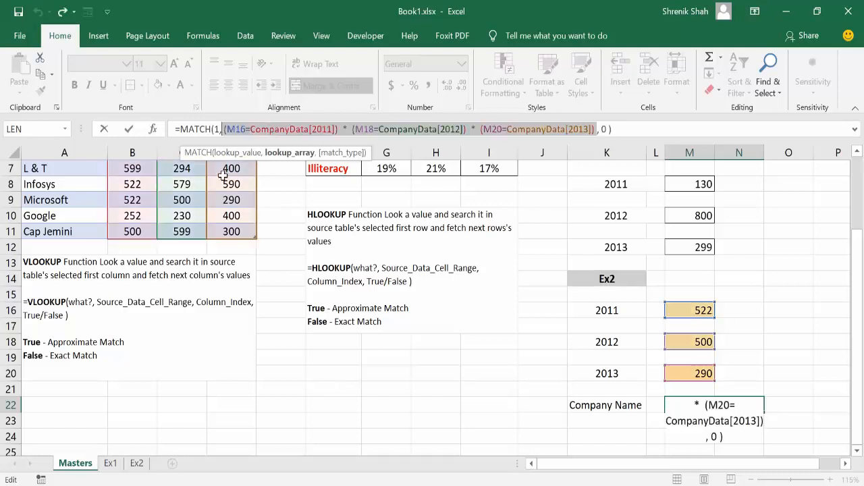
Step: Enter the completed three-condition MATCH formula in the Ex2 Company Name cell M22
scroll(191, 202, up, 2)
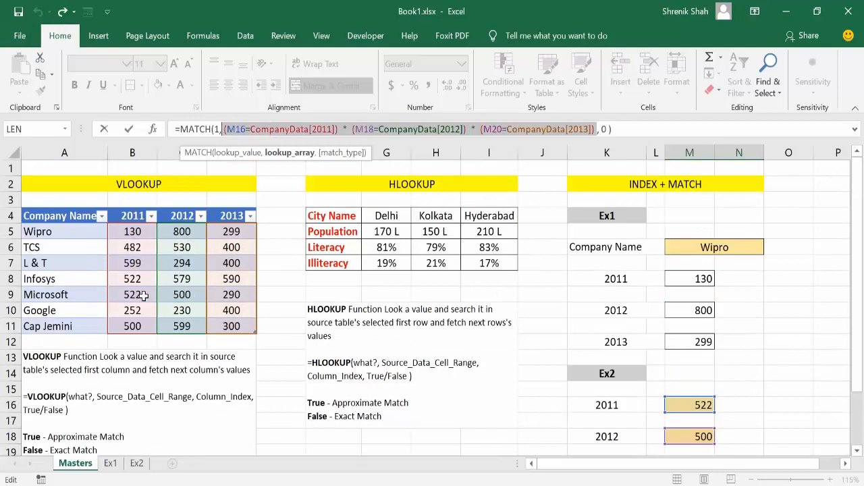
click(447, 126)
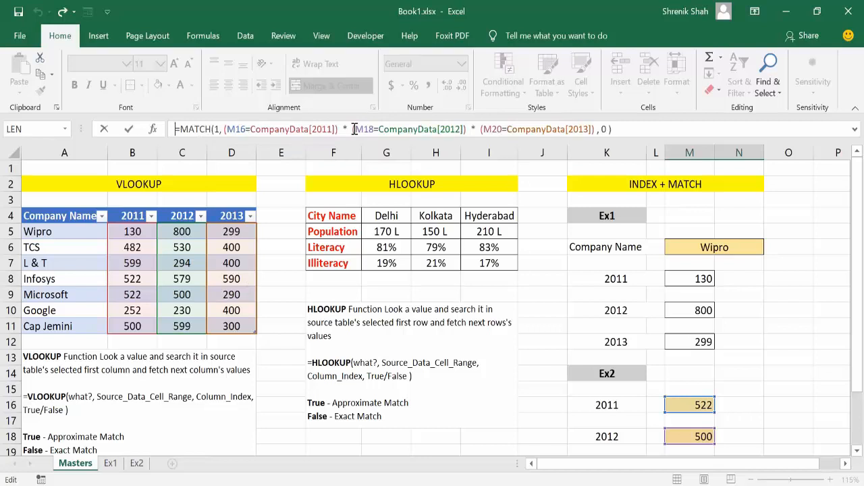
click(614, 128)
key(Return)
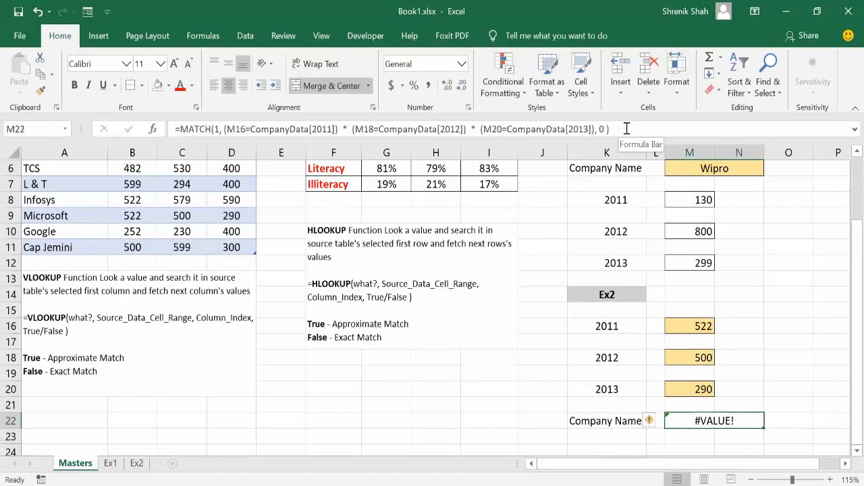
Step: Try to enter the MATCH formula in merged cell M22 as an array formula, and commit it as a regular formula instead
key(F2)
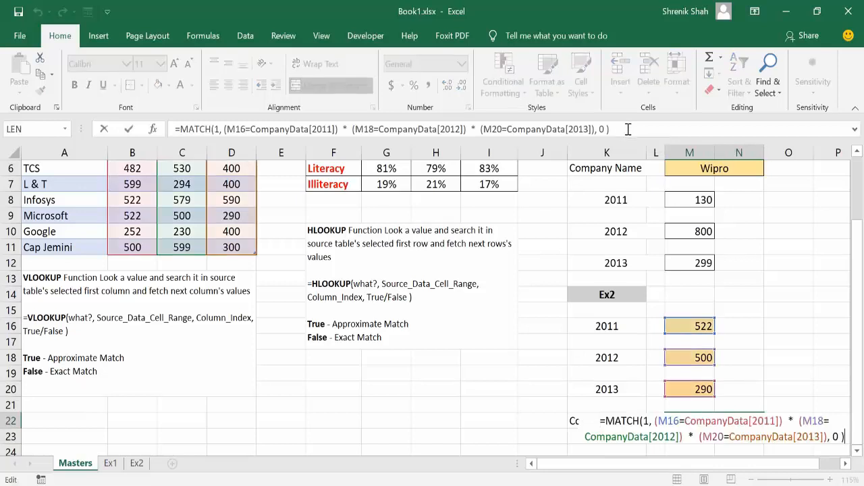
drag(233, 128, 306, 126)
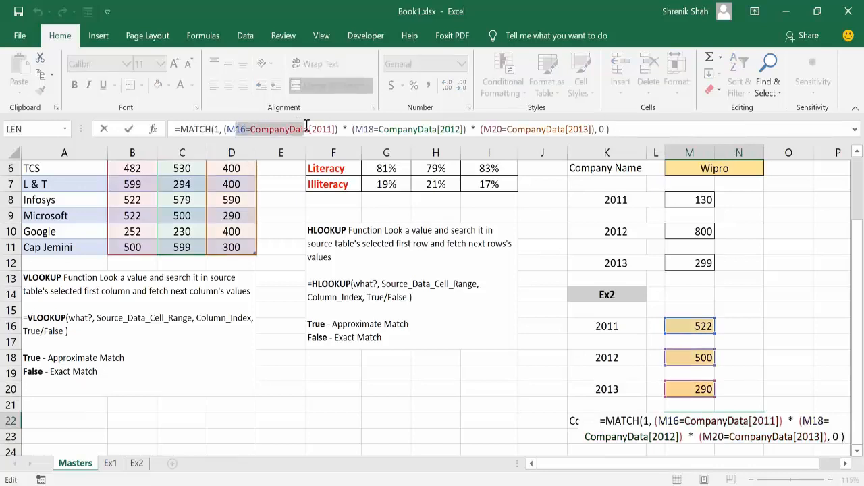
drag(633, 129, 173, 129)
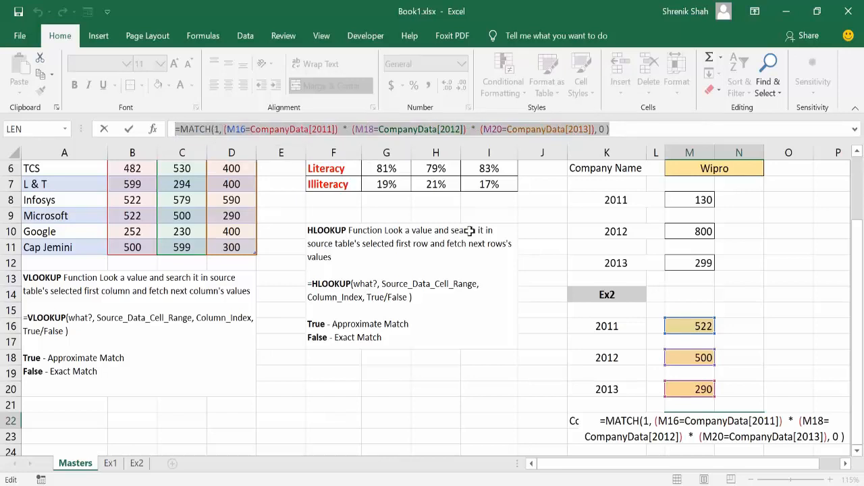
key(ctrl+shift+Return)
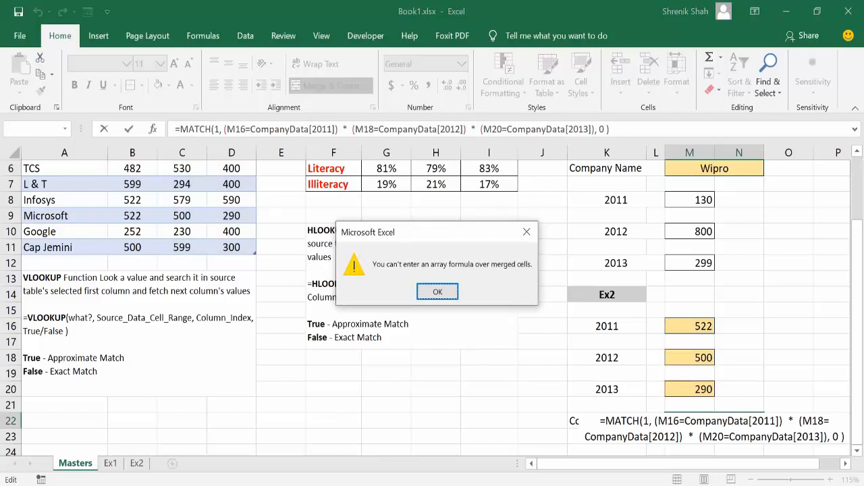
key(Return)
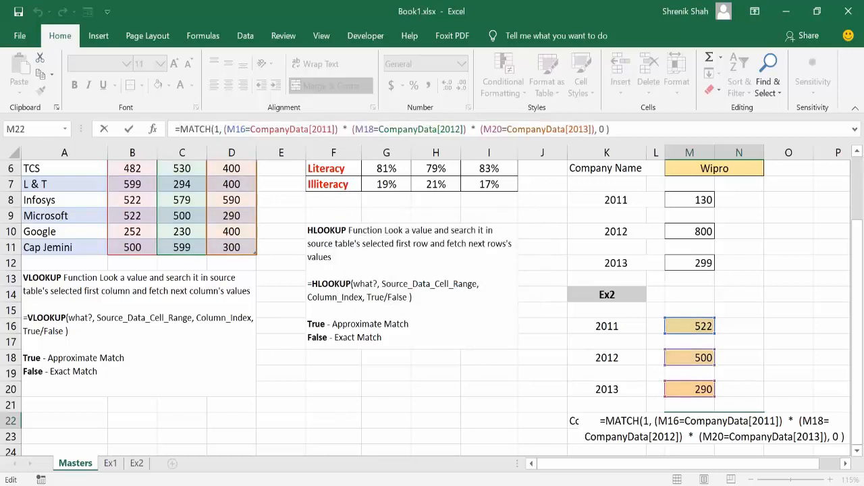
key(ctrl+shift+Return)
key(Return)
click(274, 127)
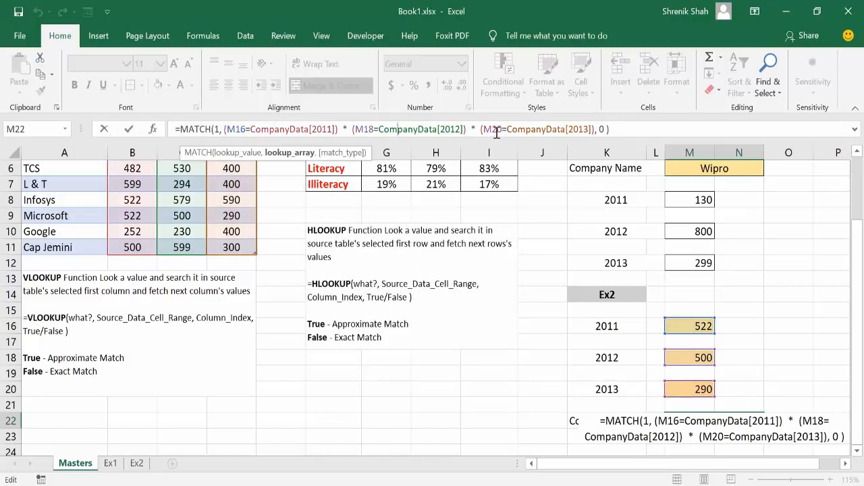
click(626, 128)
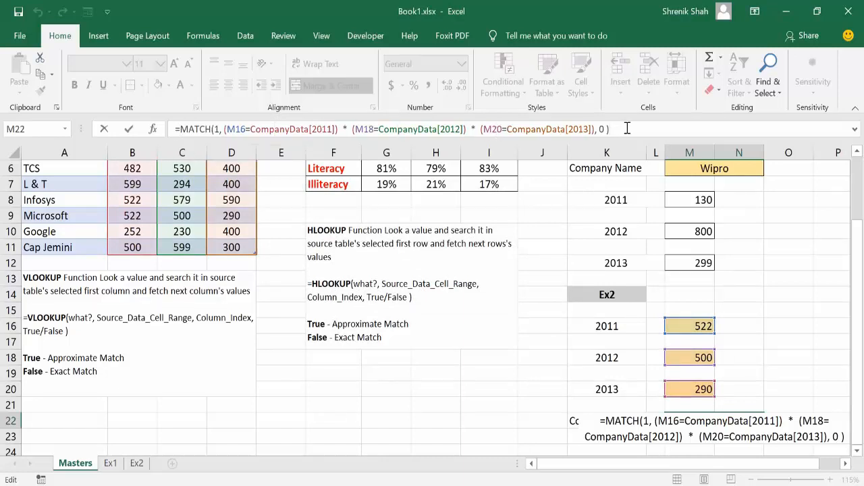
key(Return)
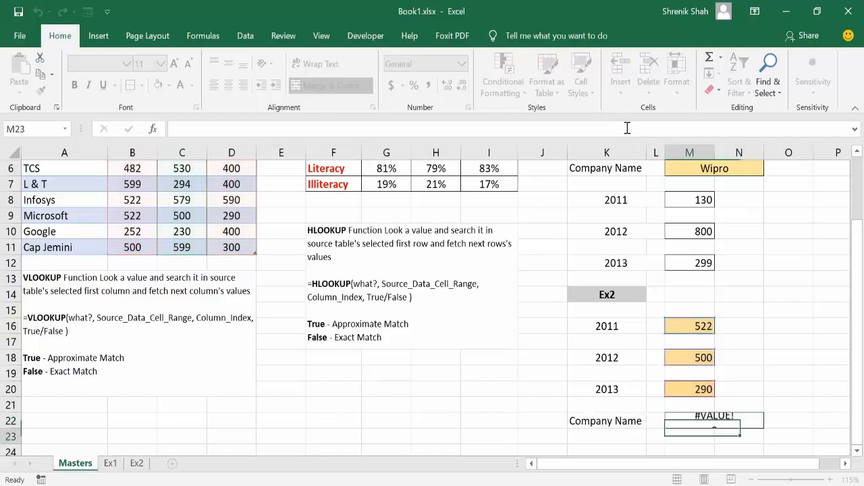
Step: Retry committing the existing MATCH formula in merged cell M22 as an array formula
click(705, 419)
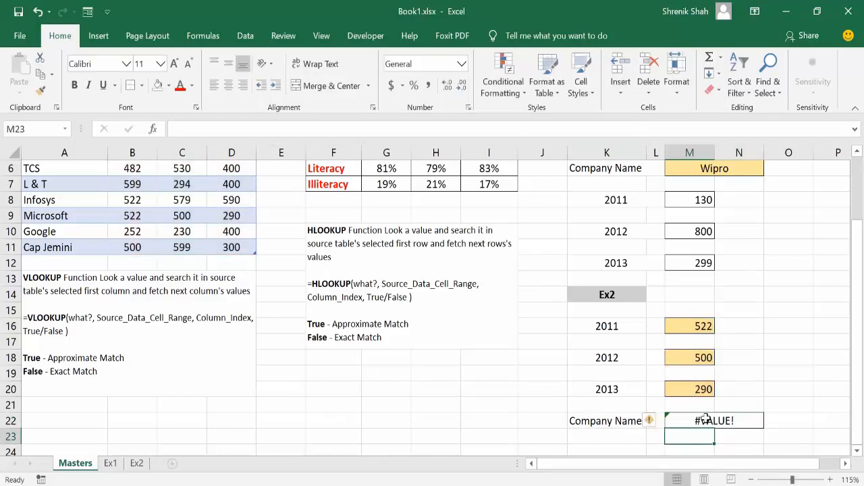
click(520, 129)
key(ctrl+shift+Return)
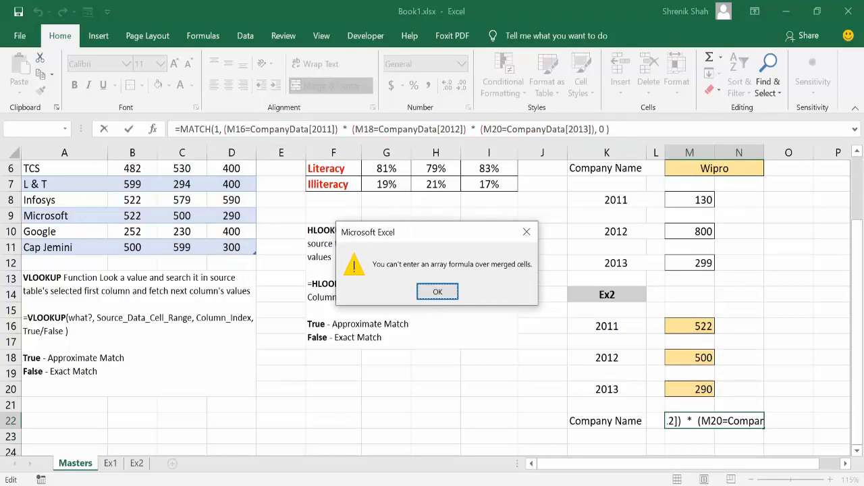
key(Return)
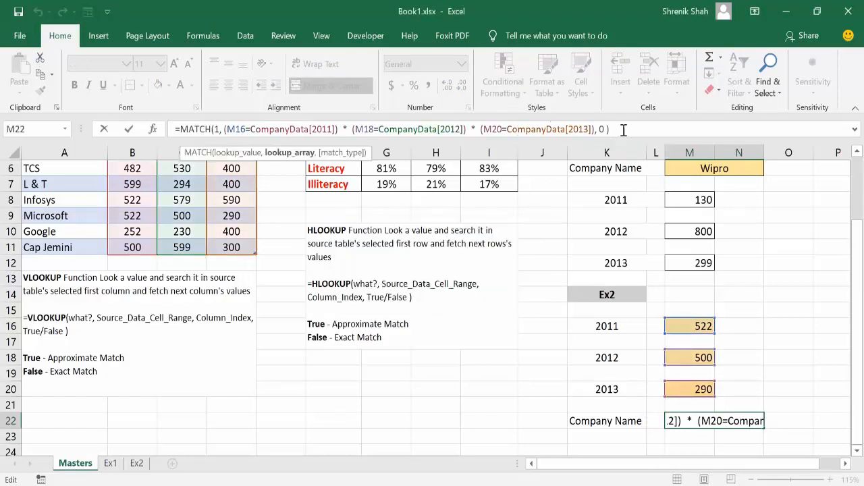
Step: Copy the whole MATCH formula out of the Ex2 Company Name cell while clearing it, and unmerge M22:N22
drag(622, 129, 175, 129)
key(ctrl+c)
key(Delete)
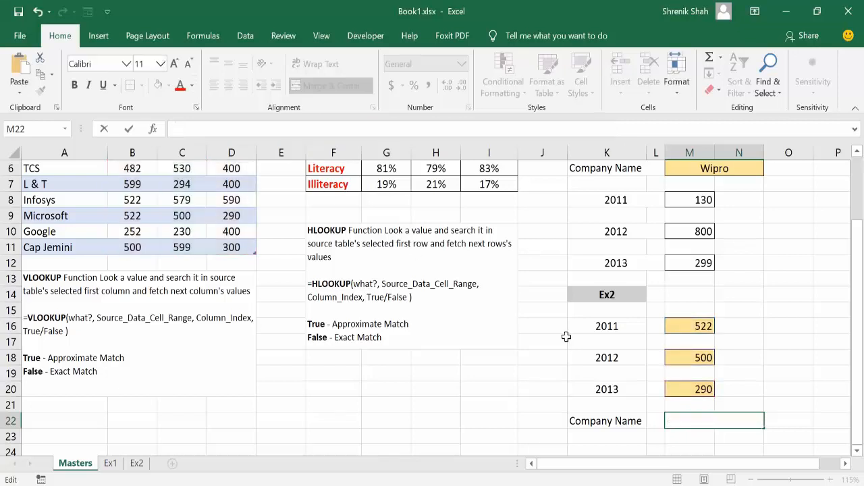
click(675, 413)
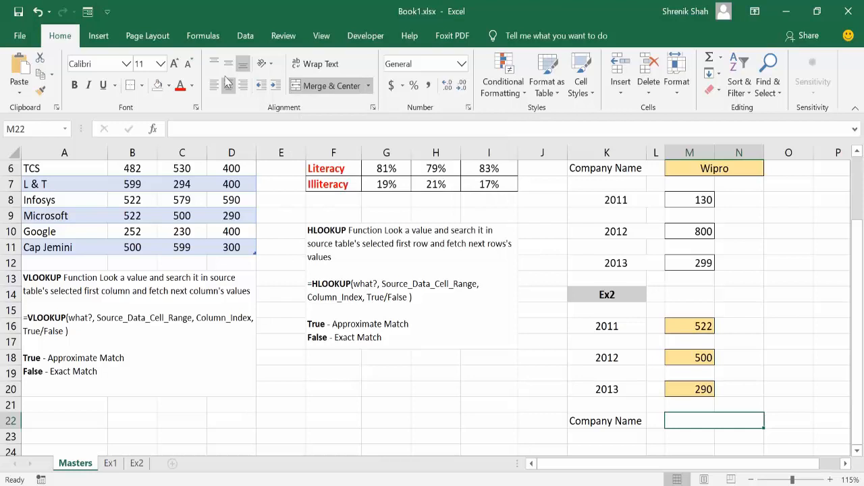
click(368, 86)
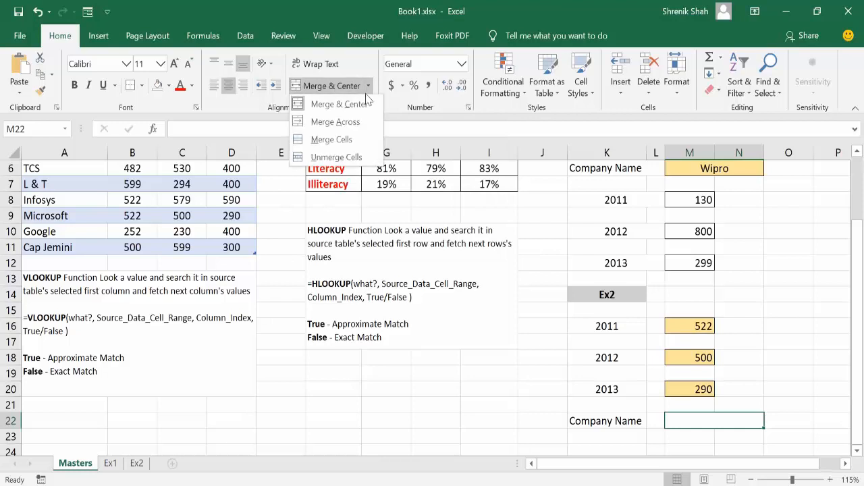
click(334, 122)
Step: Paste the copied MATCH formula into the single cell M22 and commit it as an array formula
click(689, 418)
key(BackSpace)
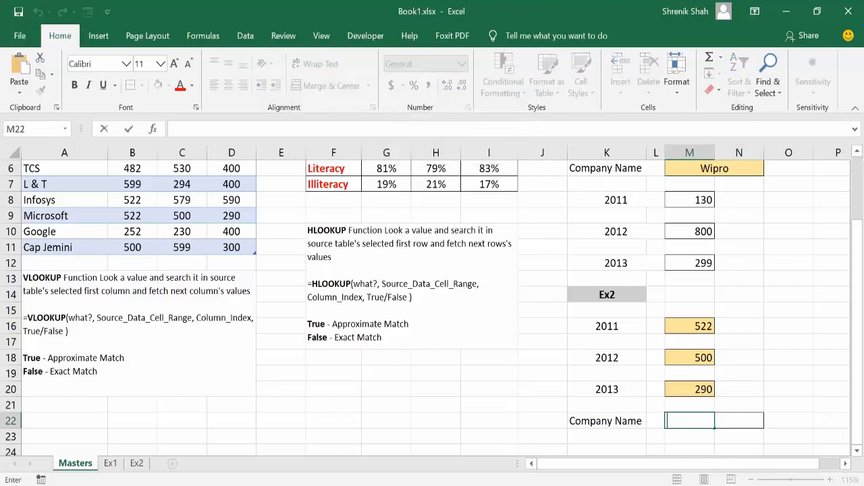
key(ctrl+v)
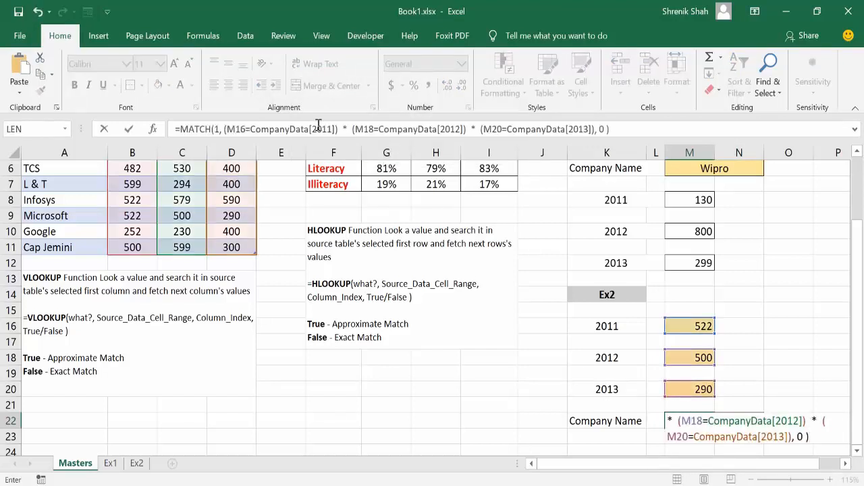
click(318, 128)
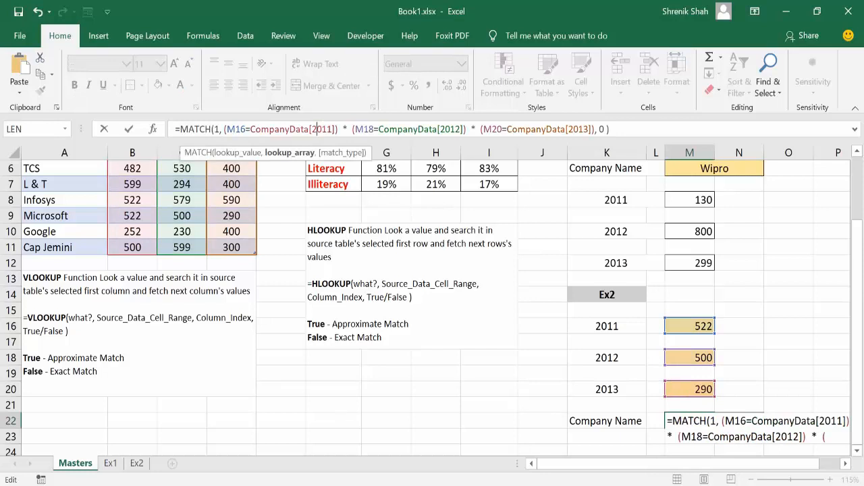
key(ctrl+shift+Return)
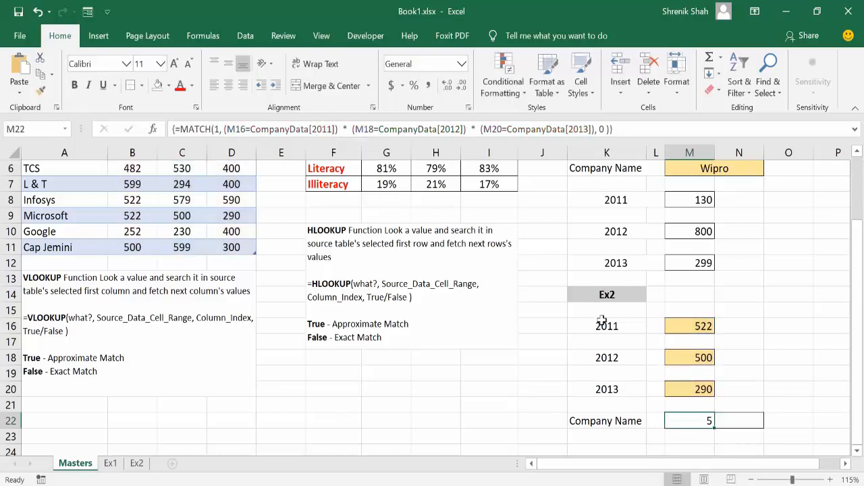
Step: Remove the leftover border from the empty cell N22
click(722, 418)
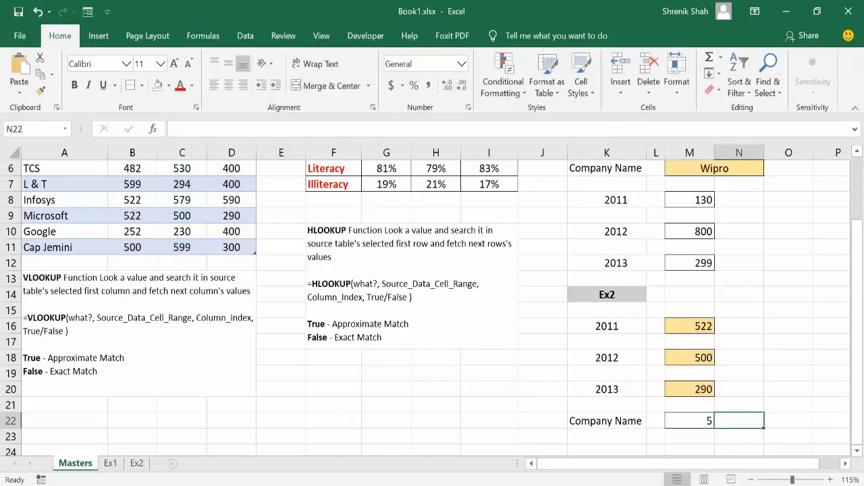
click(141, 85)
click(153, 197)
click(673, 416)
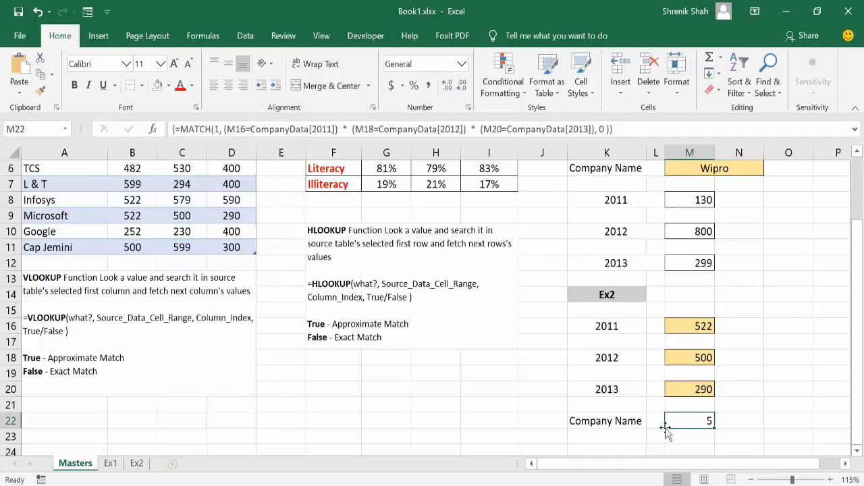
Step: Start replacing the M22 formula with an INDEX function that uses CompanyData[Company Name] as its array
scroll(668, 429, up, 1)
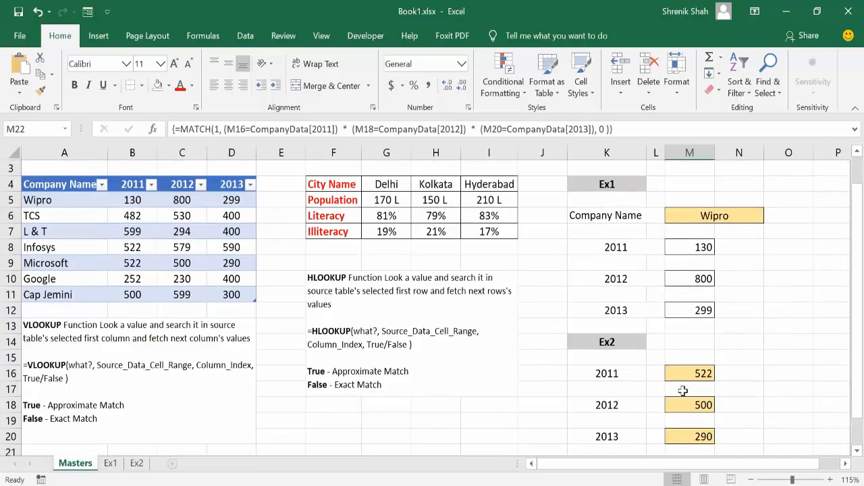
drag(682, 389, 682, 433)
scroll(688, 435, down, 1)
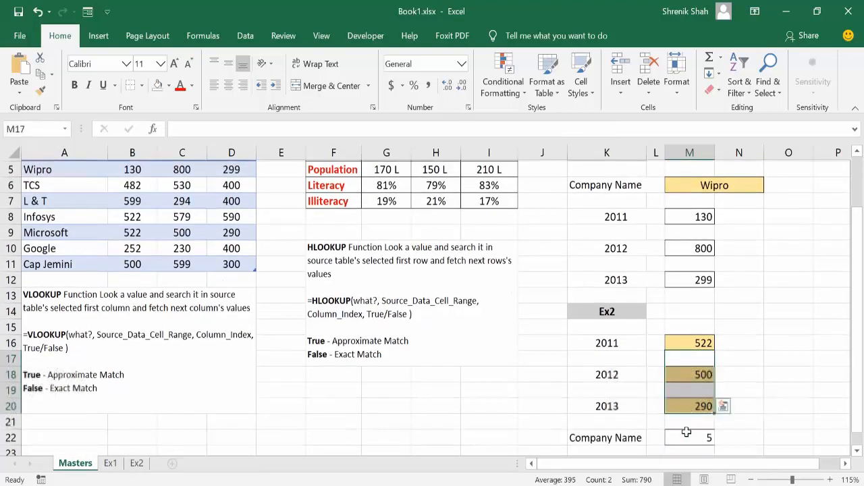
click(686, 421)
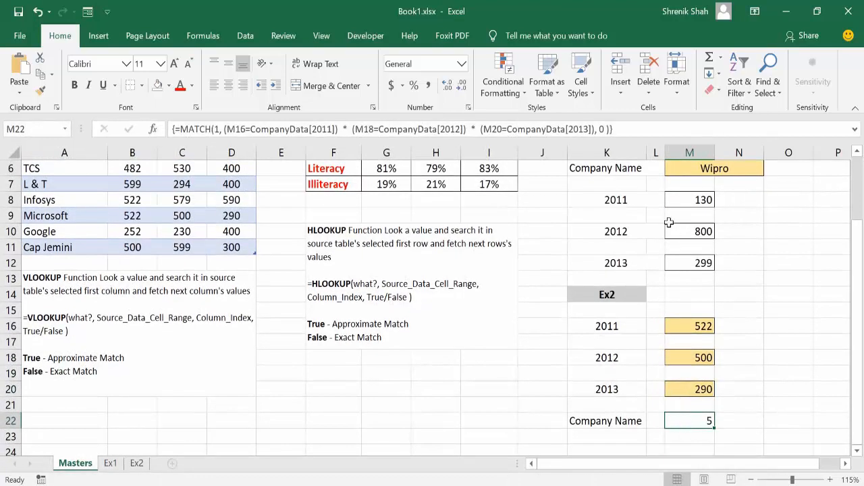
triple_click(623, 126)
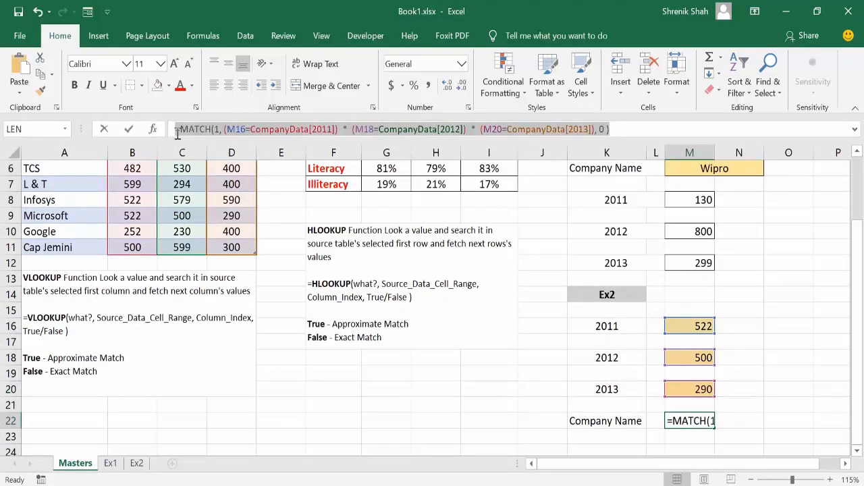
text(=)
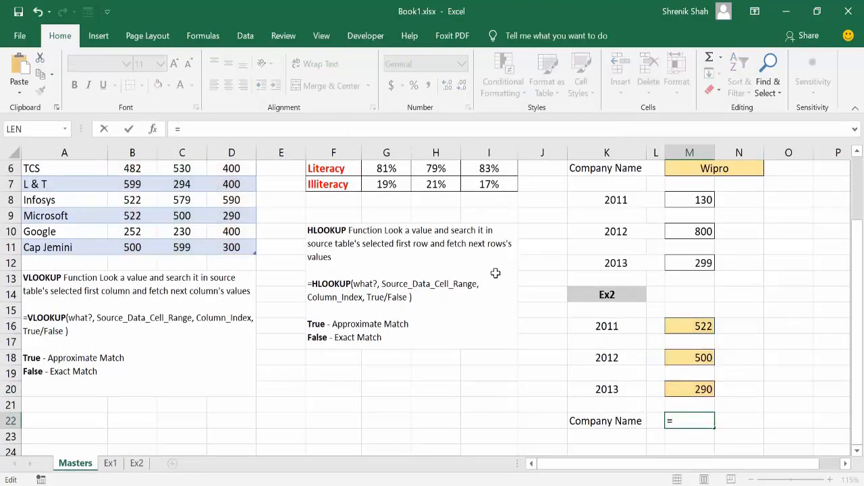
text(INDEX()
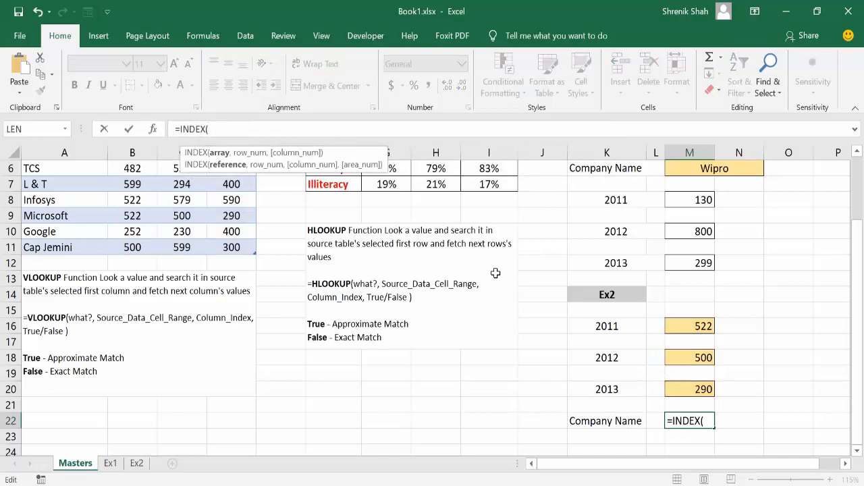
text( compa)
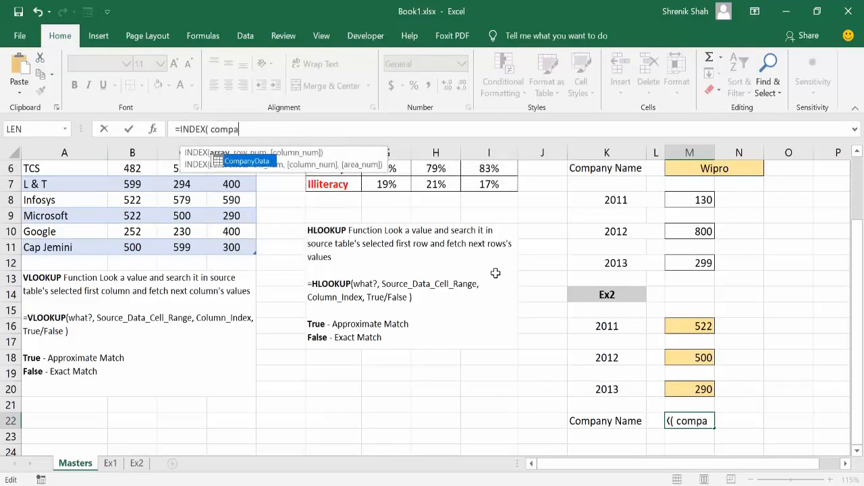
key(Tab)
text([comp)
key(Tab)
text(],)
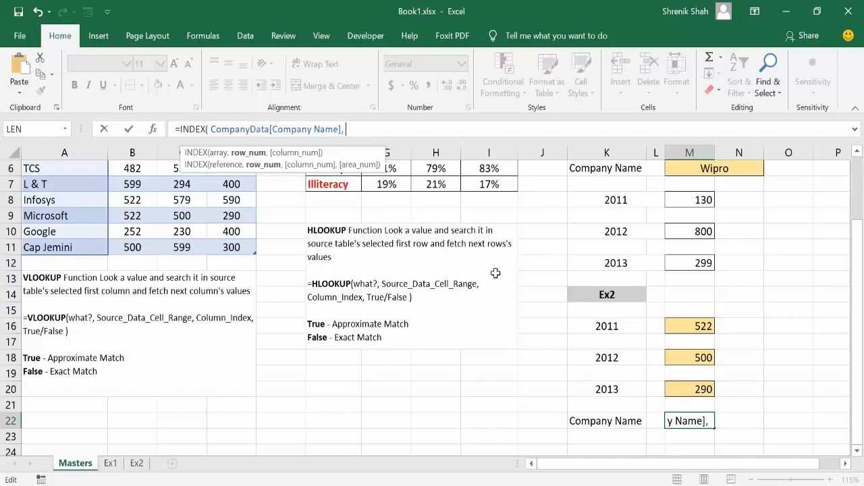
Step: Complete the INDEX with MATCH(1, (M16=CompanyData[2011]) * (M18=CompanyData[2012]) * (M20=CompanyData[2013]), 0) as the row number, and commit it as an array formula
text(MATCH(1, (M16=CompanyData[2011])  * (M18=CompanyData[2012])  * (M20=CompanyData[2013]), 0 )))
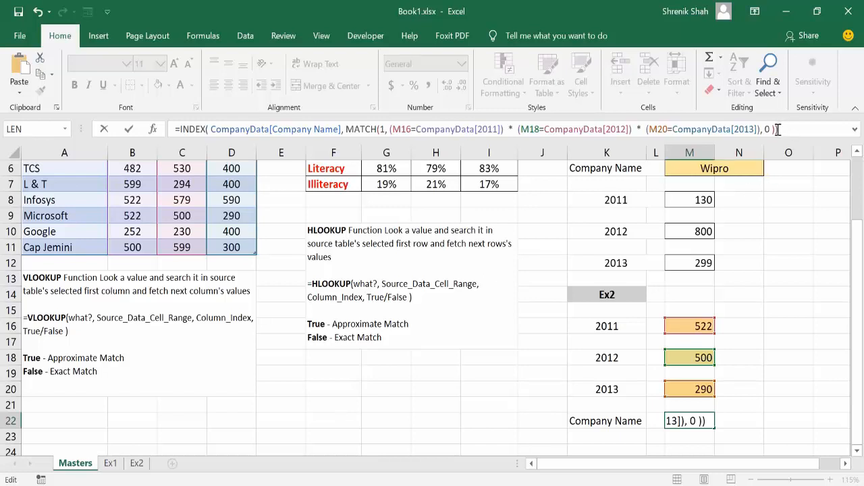
drag(776, 130, 269, 129)
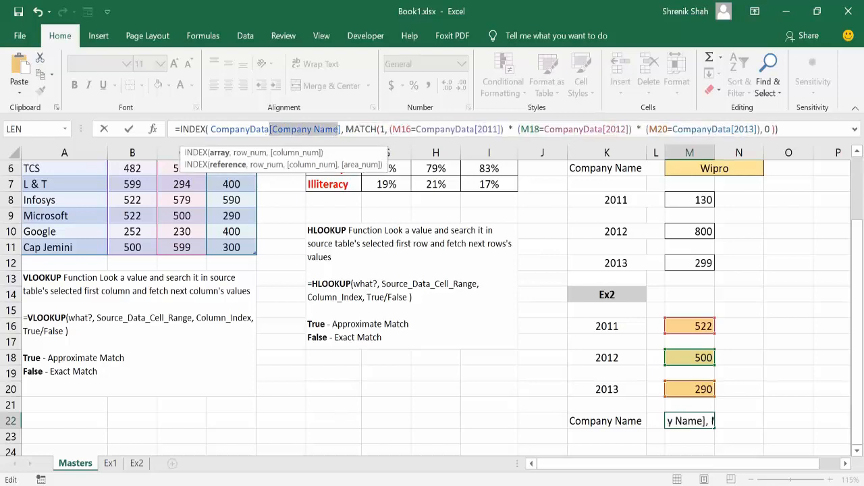
click(395, 132)
key(ctrl+shift+Return)
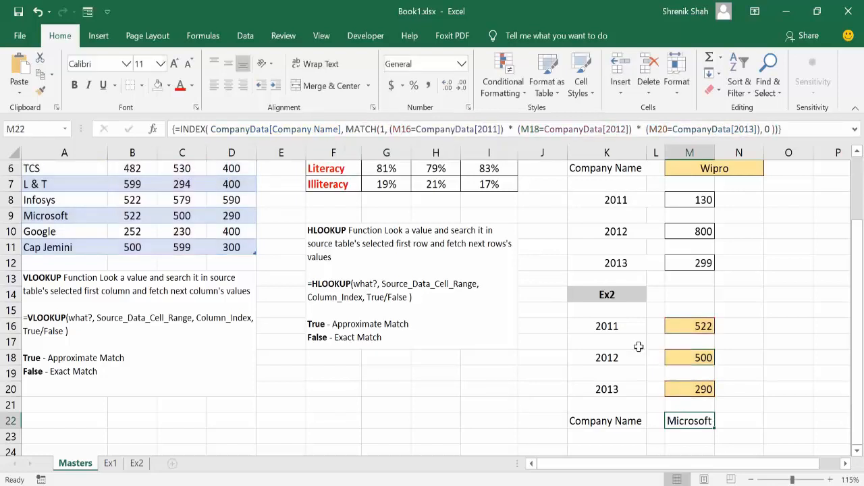
click(79, 220)
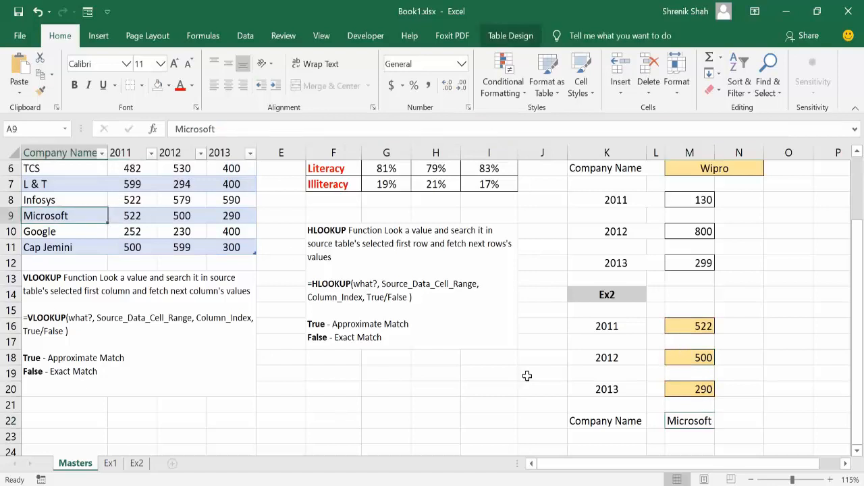
Step: Set the Ex2 inputs to Wipro's figures from the company table: 130 for 2011, 800 for 2012 and 299 for 2013
scroll(540, 376, up, 1)
scroll(541, 377, up, 2)
drag(130, 200, 241, 200)
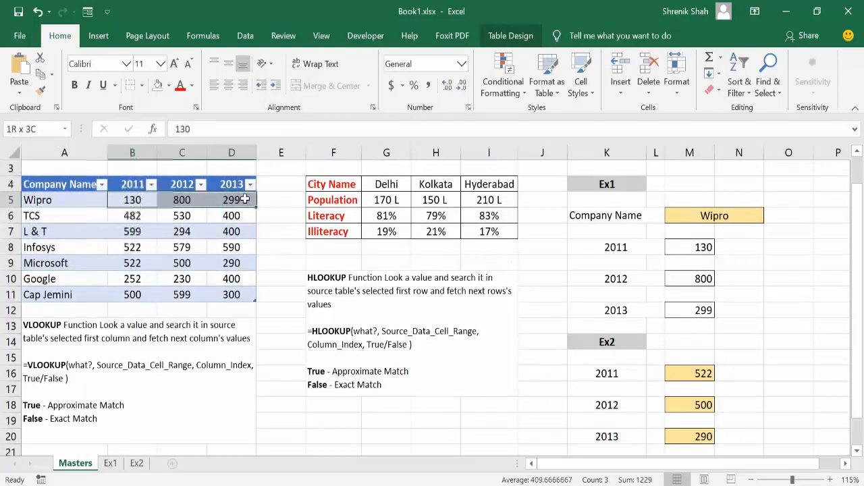
click(688, 373)
text(130)
key(Return)
key(Return)
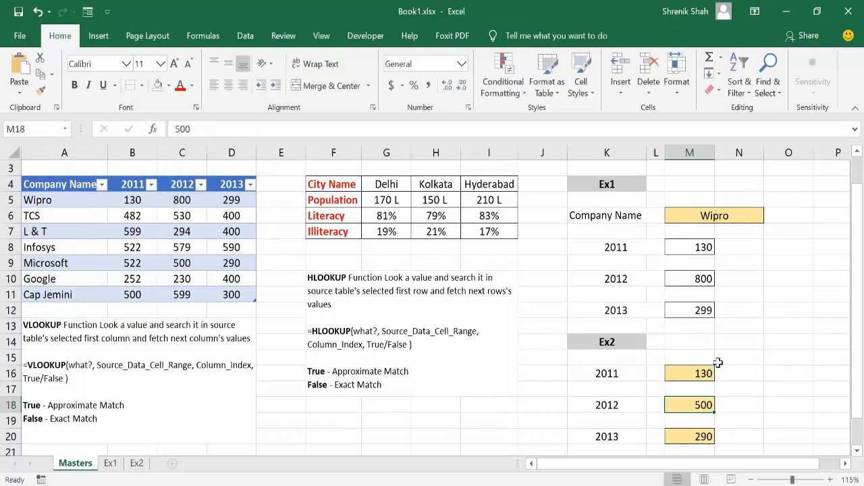
text(800)
key(Return)
key(Return)
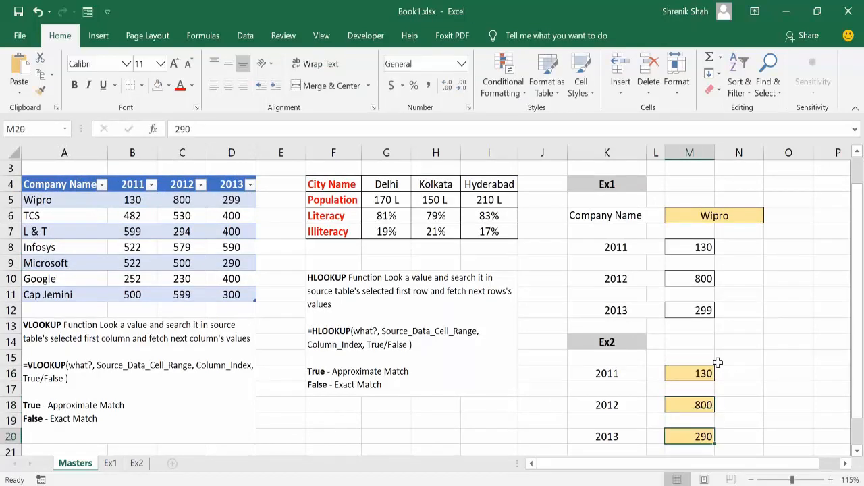
text(299)
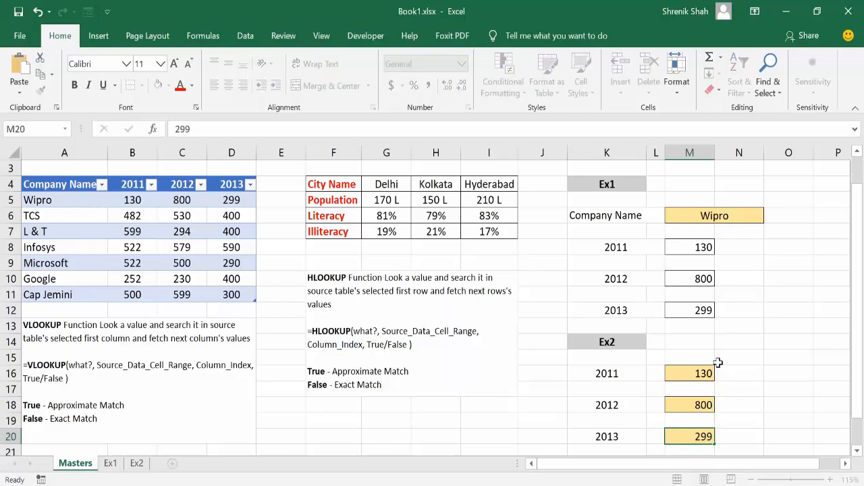
key(Return)
Step: Check the Ex2 Company Name result against the company table, and review the VLOOKUP, HLOOKUP and INDEX + MATCH sections
scroll(717, 363, down, 1)
click(700, 405)
scroll(706, 411, up, 1)
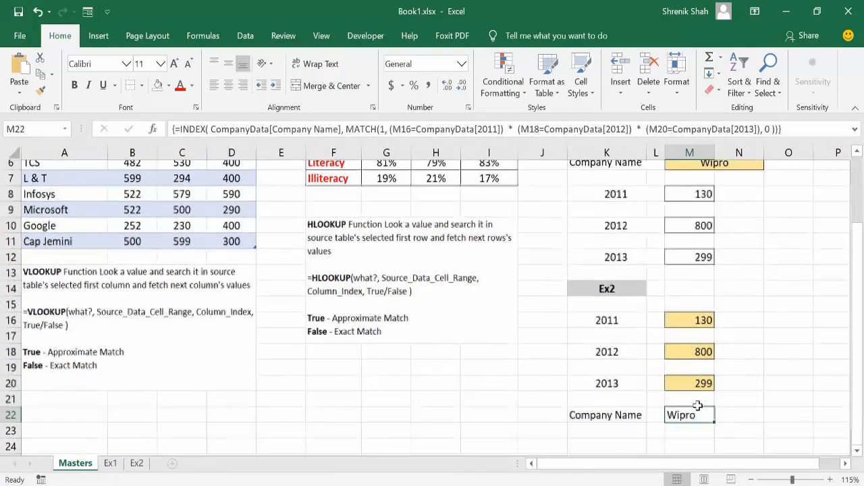
click(51, 184)
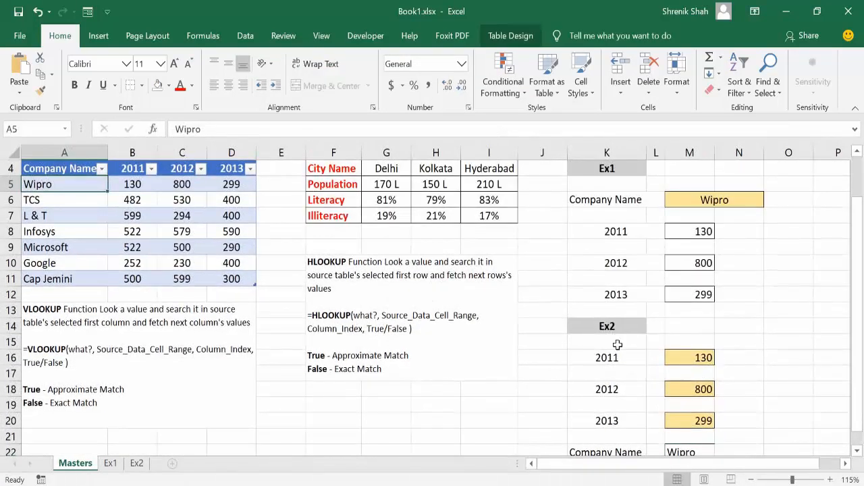
scroll(617, 345, up, 1)
click(680, 197)
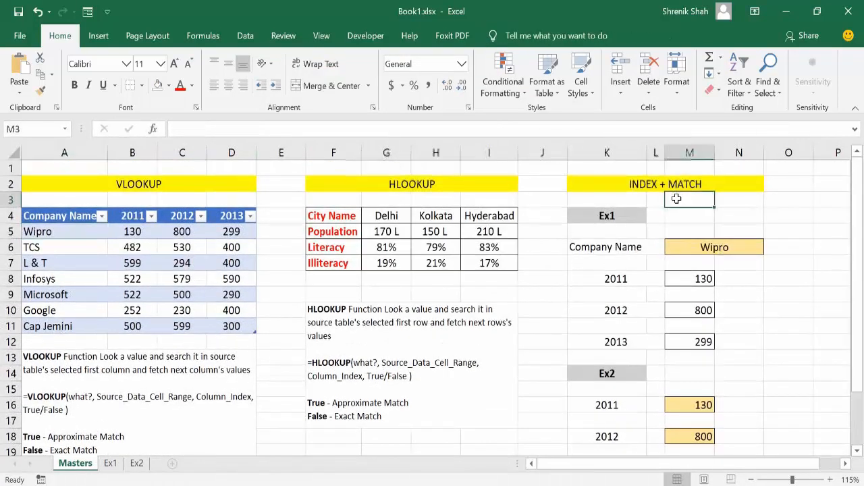
click(707, 292)
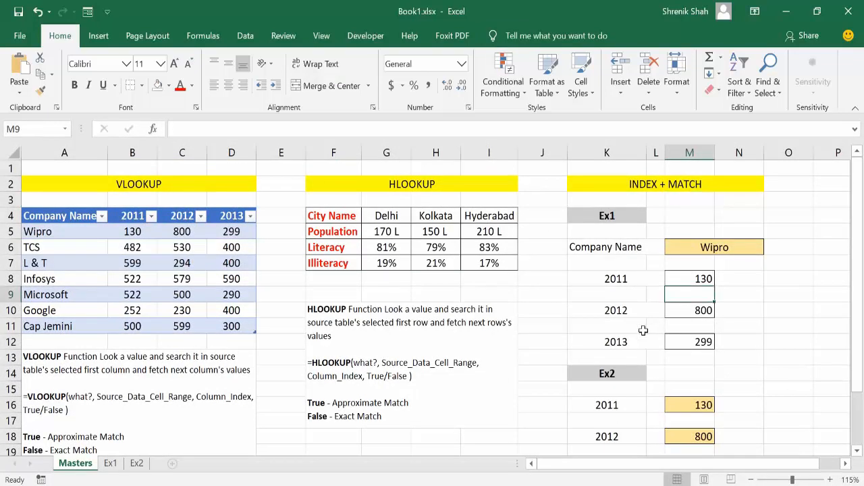
drag(94, 199, 212, 348)
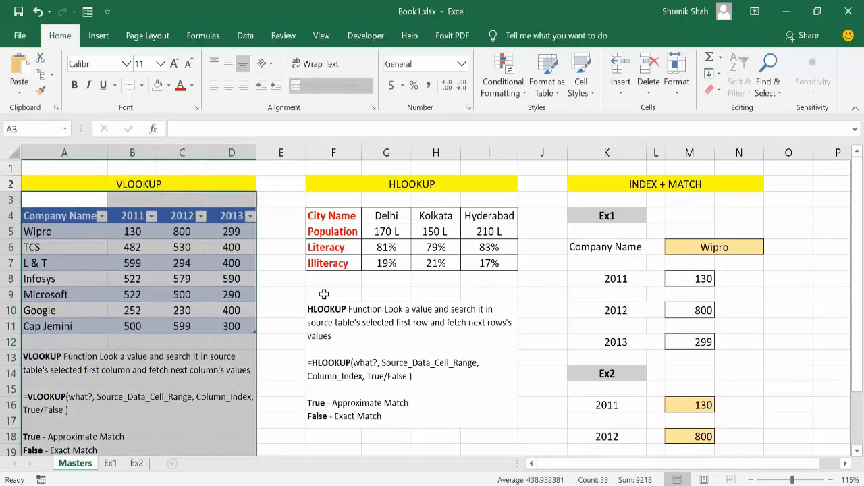
drag(349, 183, 443, 401)
drag(606, 185, 721, 442)
click(721, 355)
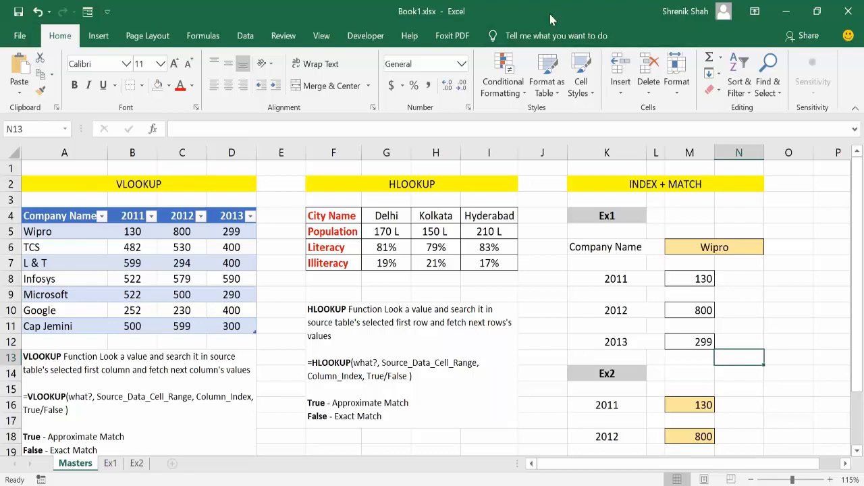
key(alt+Tab)
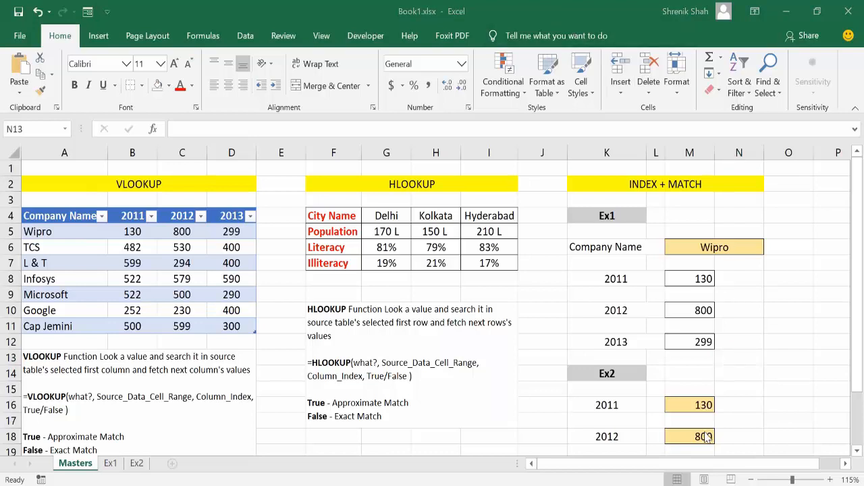